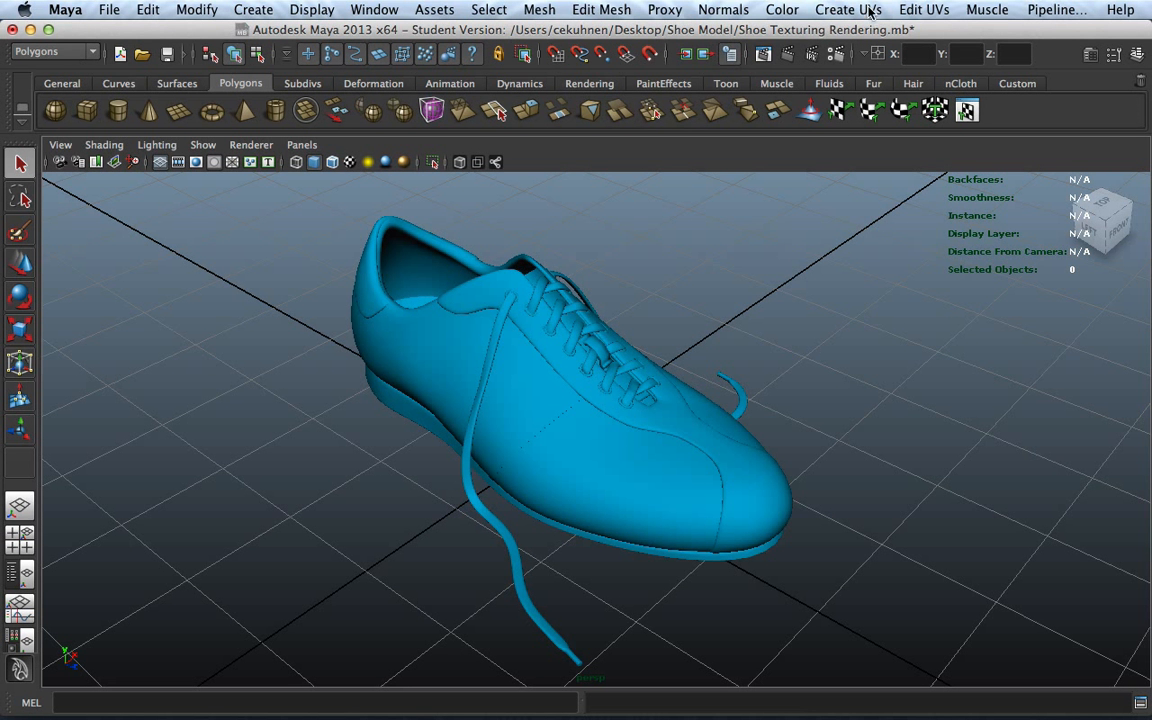
pyautogui.click(783, 10)
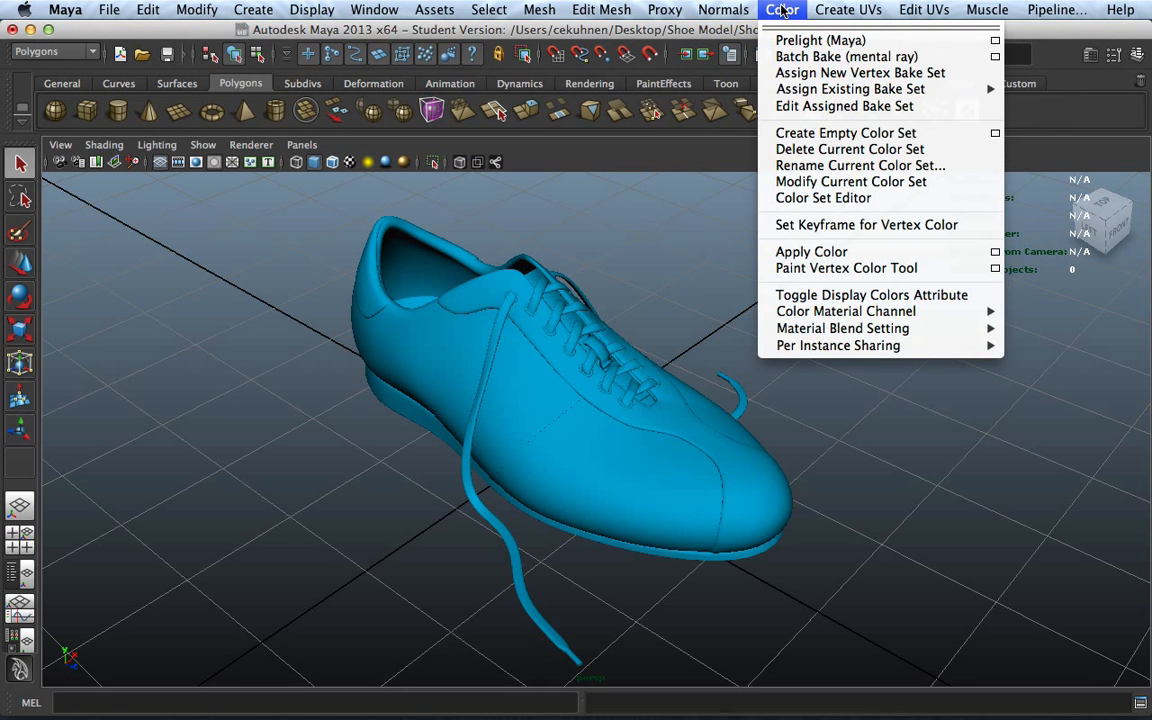
pyautogui.click(832, 10)
pyautogui.click(835, 10)
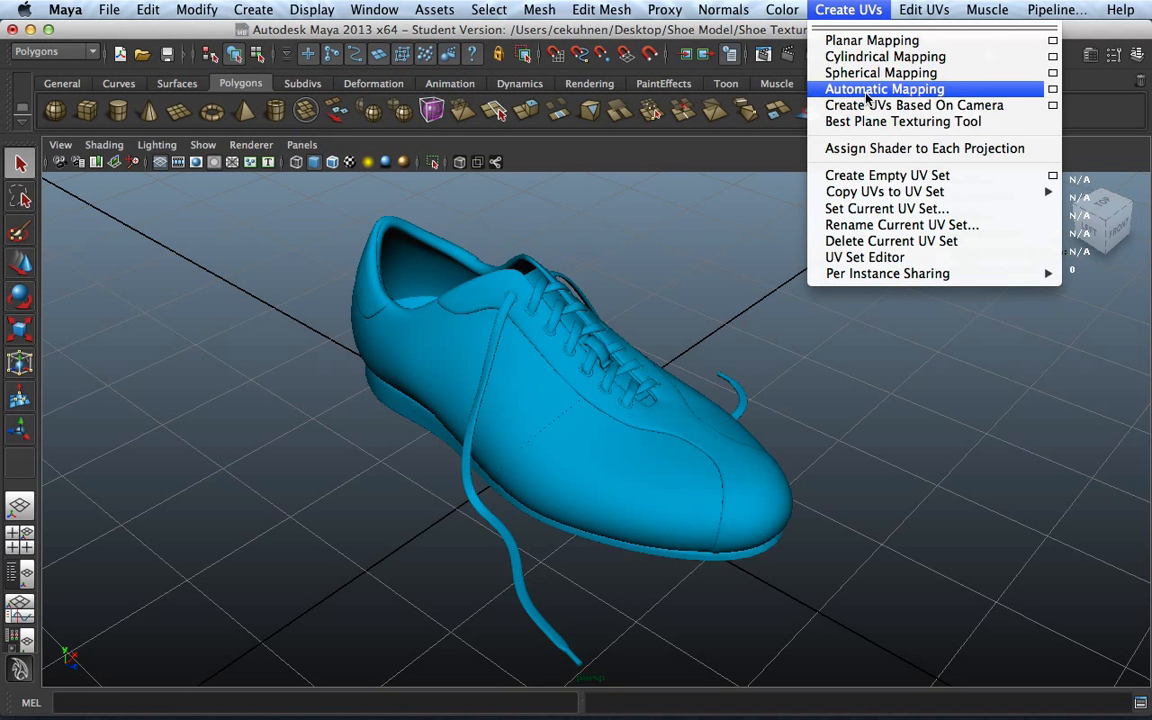
pyautogui.click(690, 225)
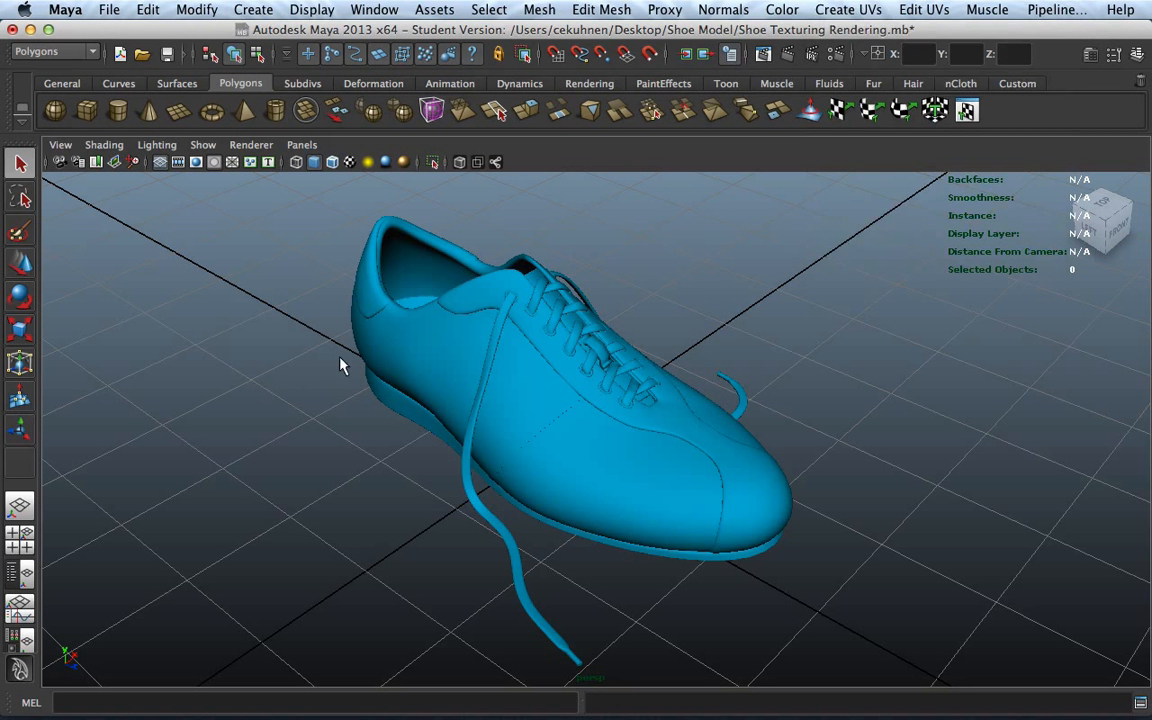
# Step: Isolate the main shoe upper by hiding every other object in the scene
pyautogui.click(410, 355)
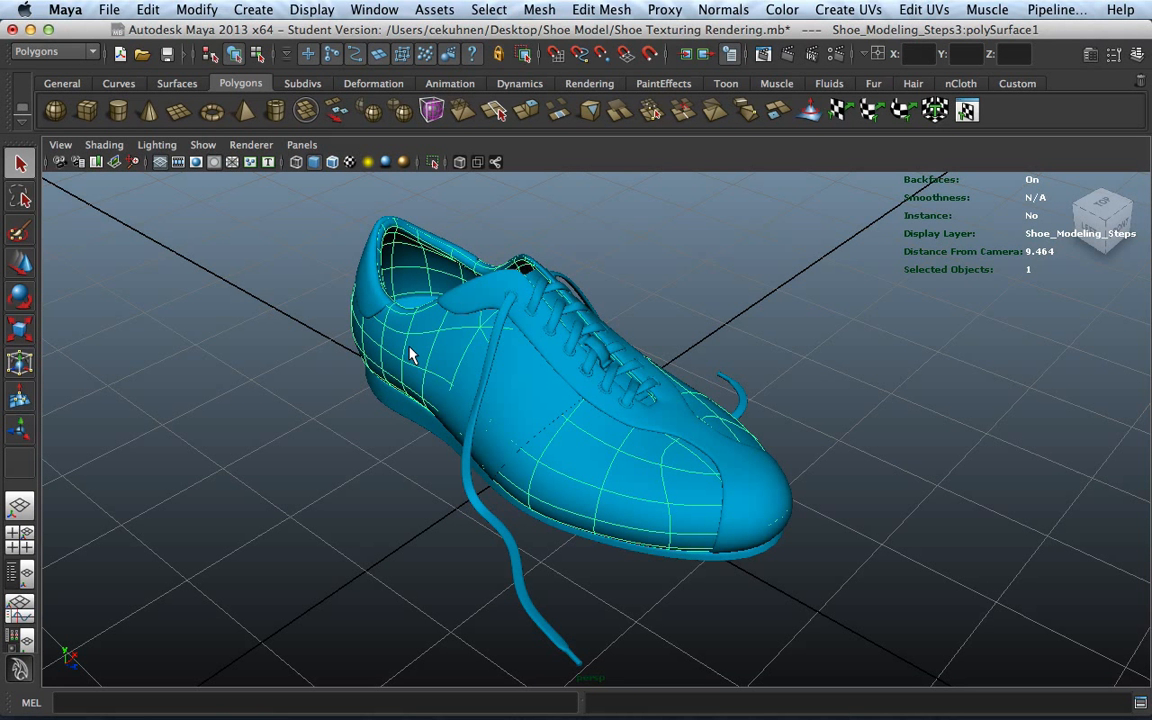
pyautogui.hotkey('alt', 'h')
pyautogui.keyDown('alt'); pyautogui.moveTo(410, 355); pyautogui.dragTo(963, 160); pyautogui.keyUp('alt')
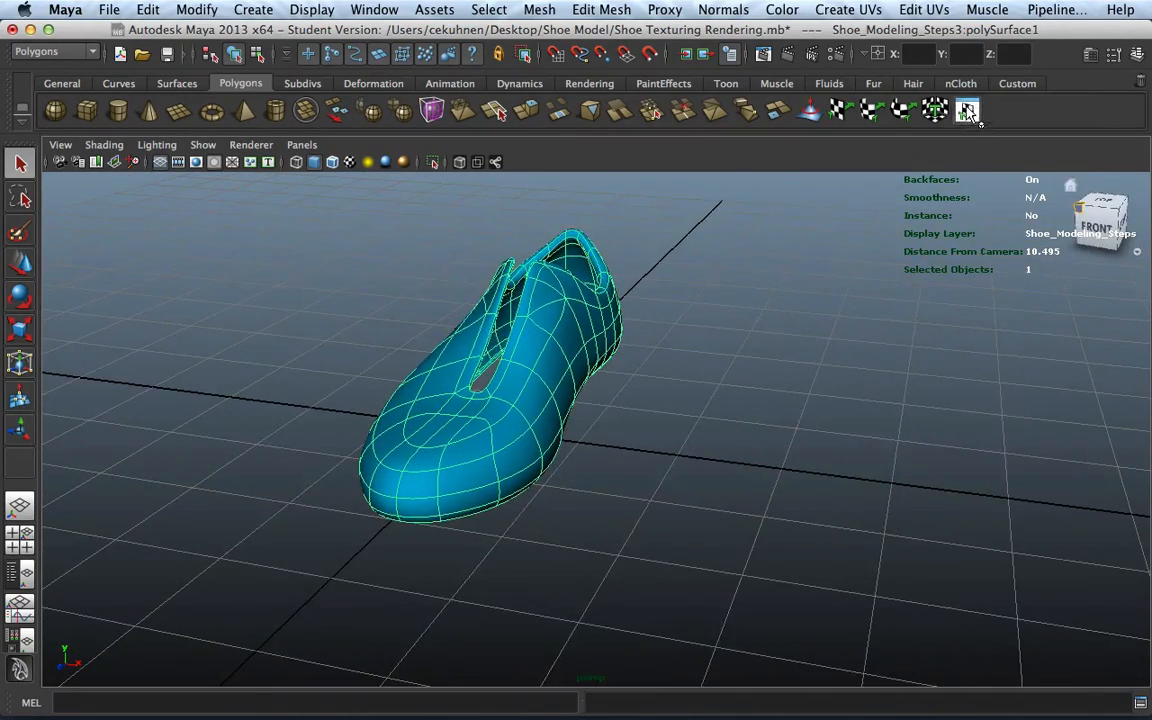
# Step: Delete the existing UVs of the shoe upper with the UV Texture Editor open
pyautogui.click(968, 112)
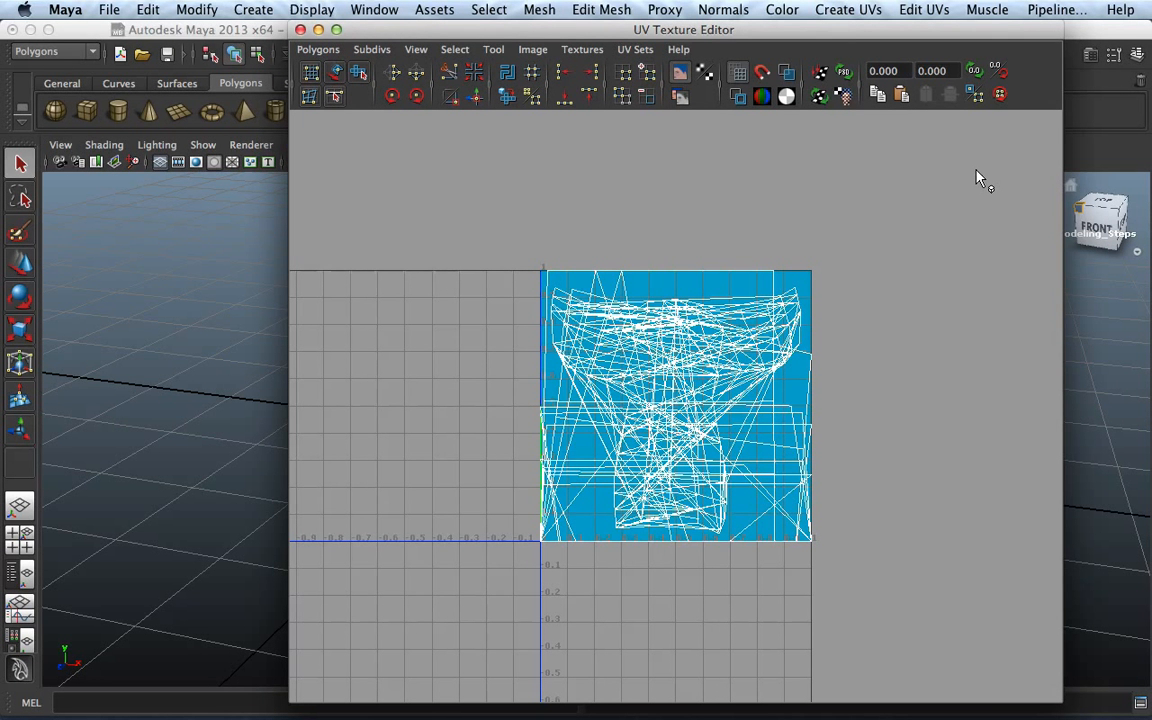
pyautogui.scroll(2, 972, 175)
pyautogui.click(860, 9)
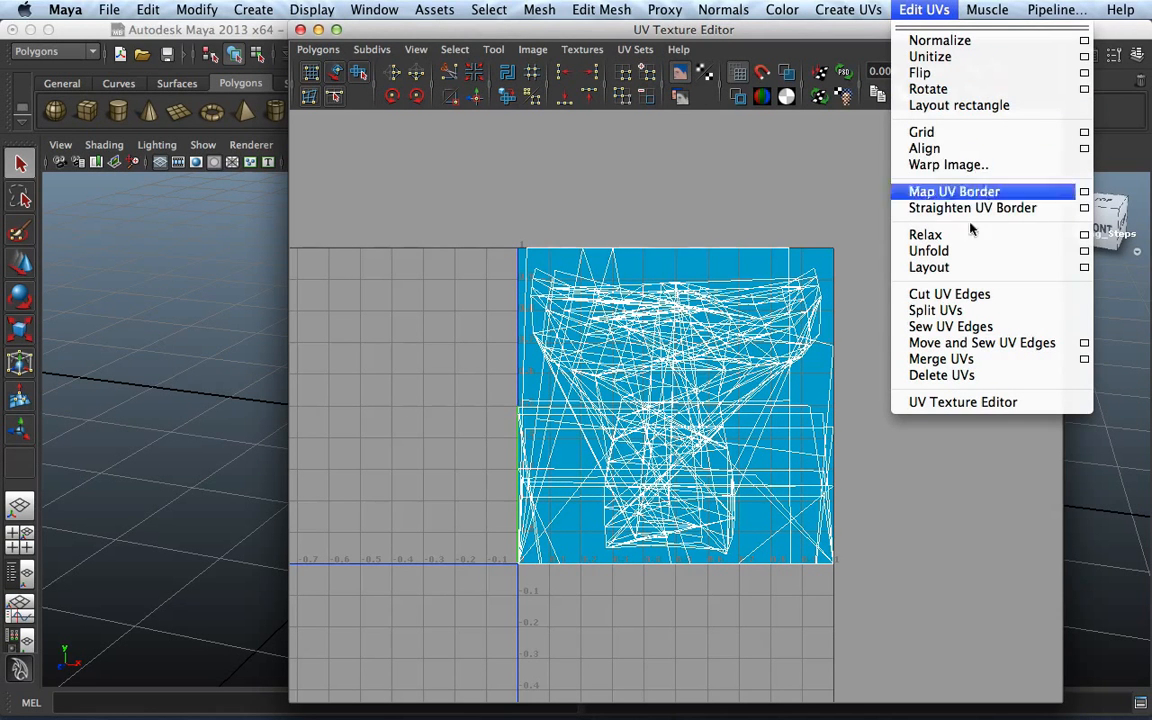
pyautogui.click(962, 376)
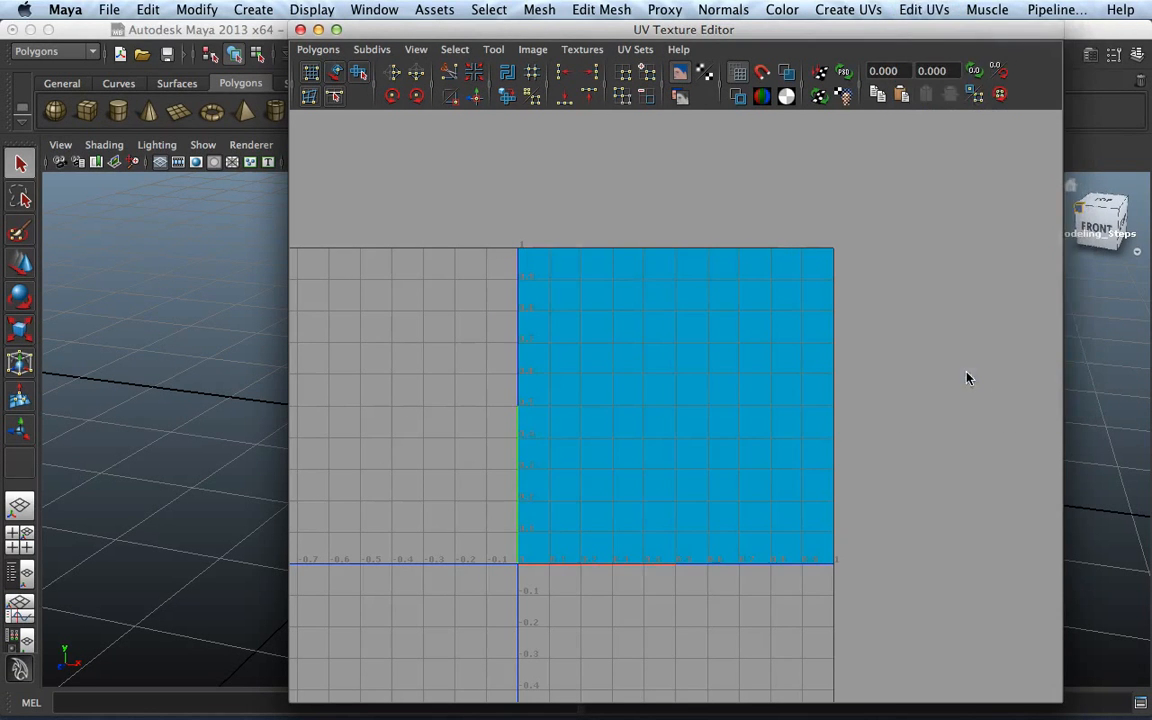
# Step: Create new UVs for the shoe upper with Planar Mapping and check the projection against the model
pyautogui.click(848, 9)
pyautogui.click(875, 39)
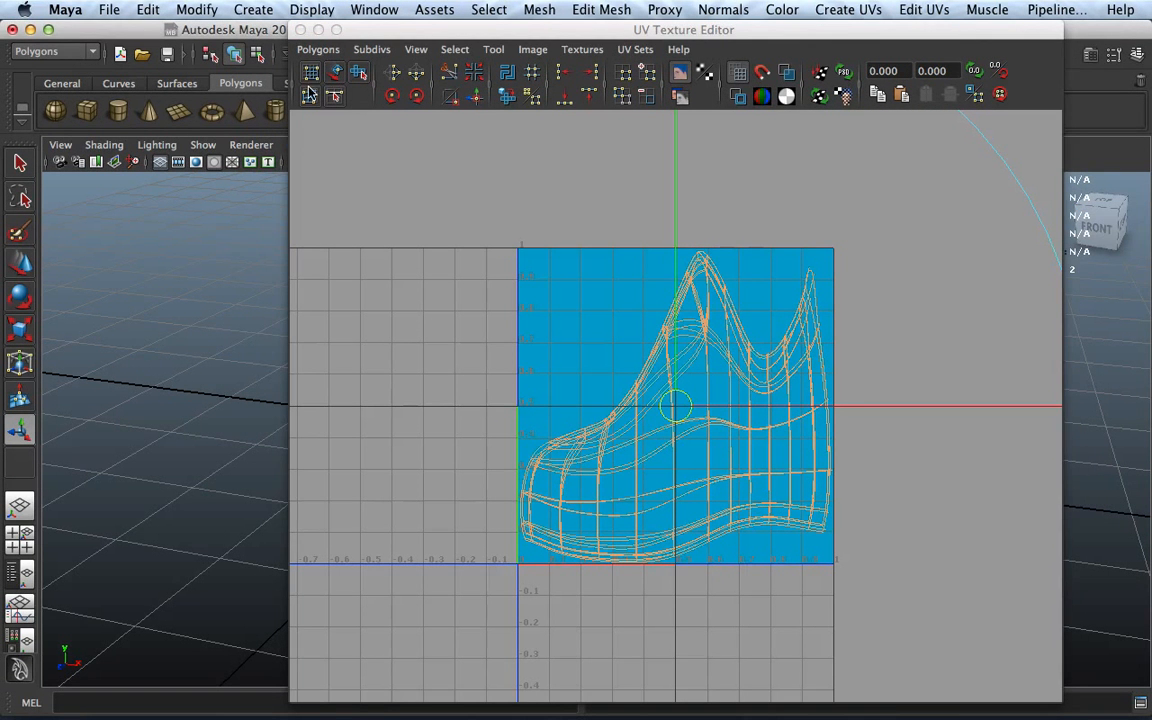
pyautogui.click(318, 29)
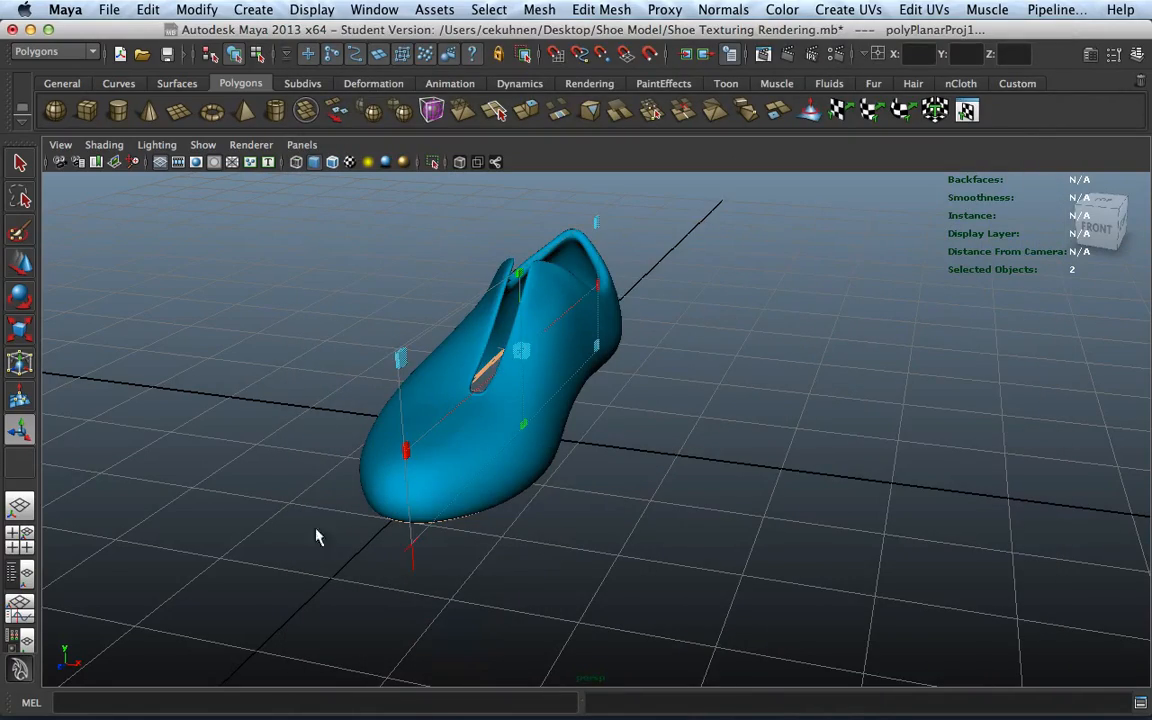
pyautogui.keyDown('alt'); pyautogui.moveTo(415, 563); pyautogui.dragTo(770, 398); pyautogui.keyUp('alt')
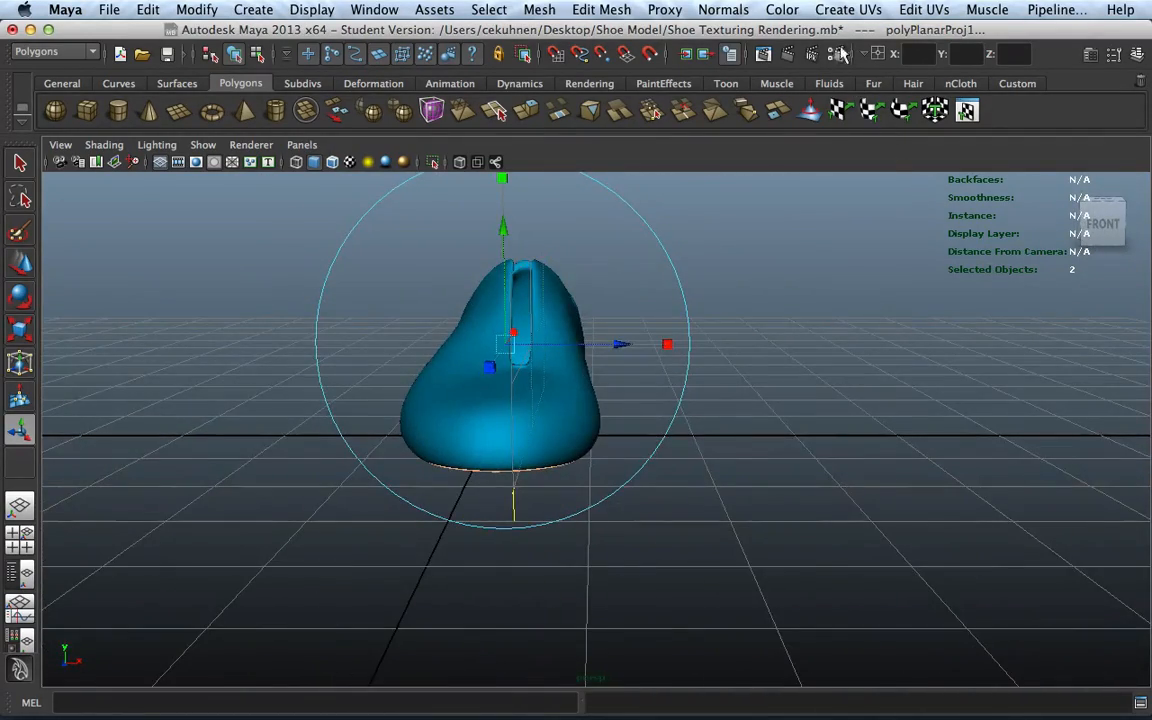
pyautogui.click(968, 110)
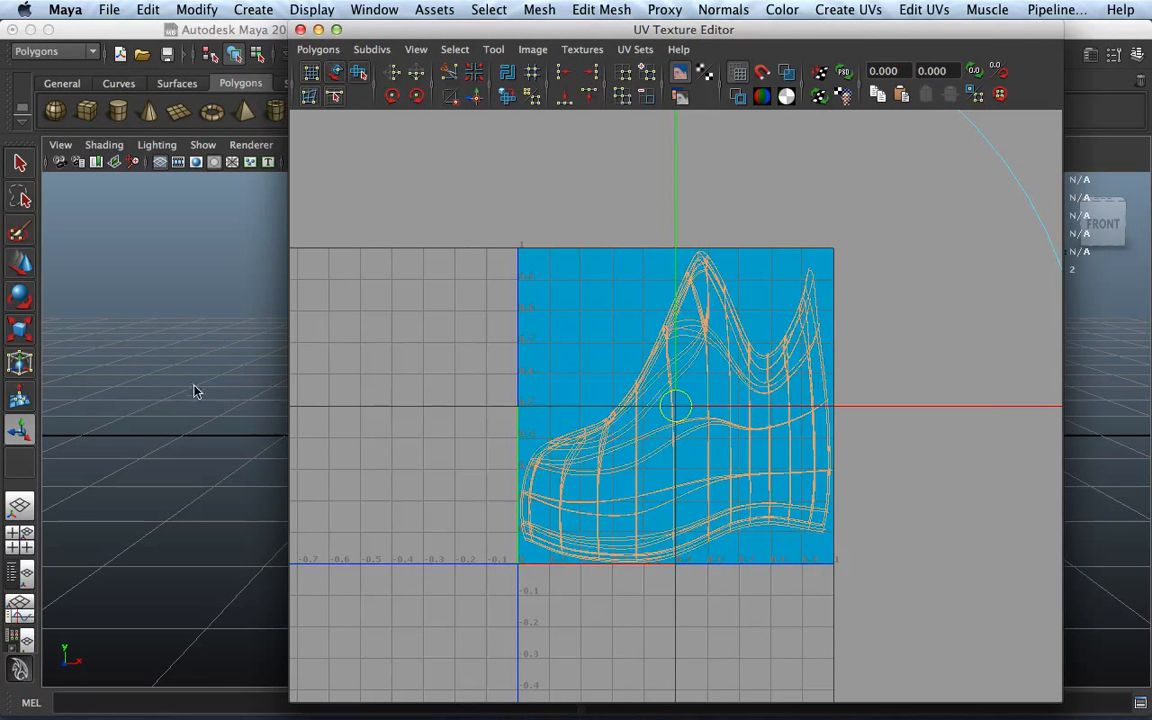
pyautogui.click(236, 385)
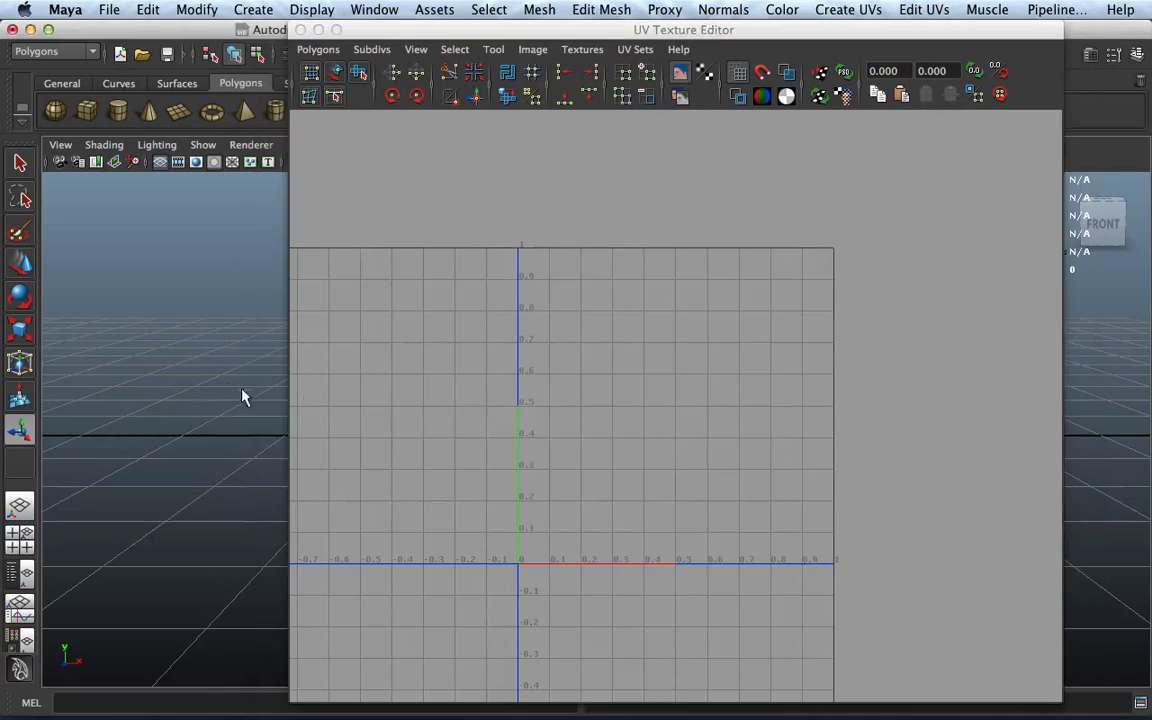
pyautogui.click(300, 29)
pyautogui.keyDown('alt'); pyautogui.moveTo(613, 278); pyautogui.dragTo(219, 351); pyautogui.keyUp('alt')
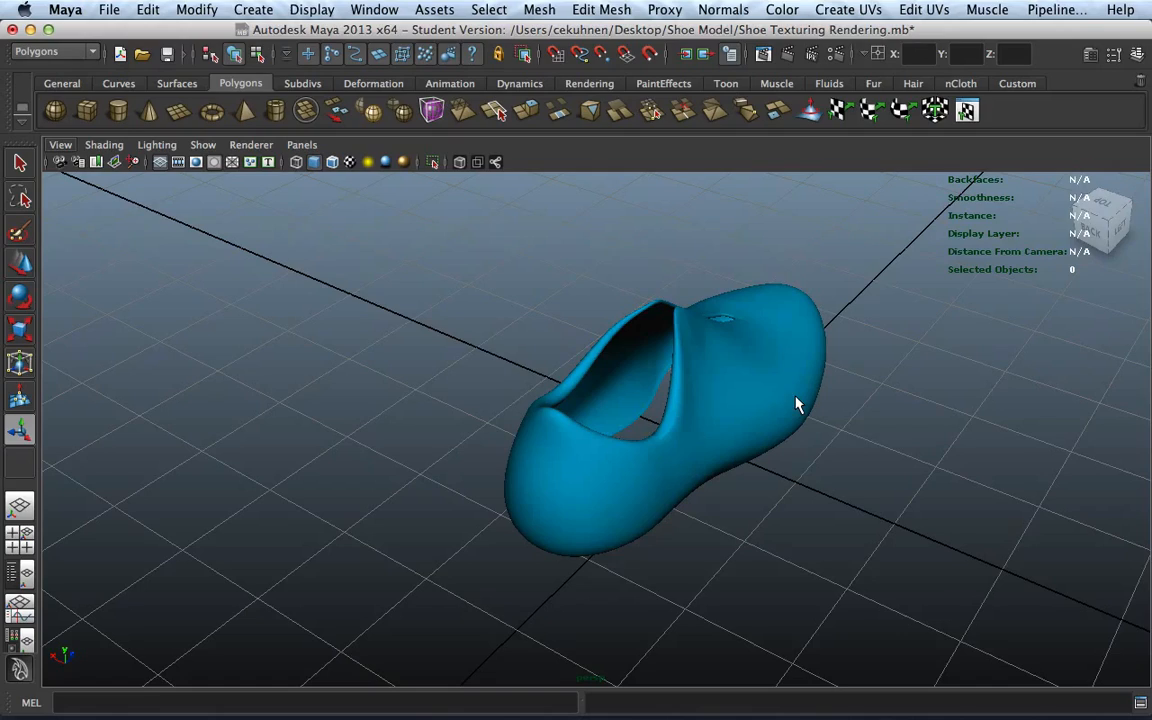
# Step: Switch the shoe upper to edge selection and select the edge loop along the centre of the toe
pyautogui.click(775, 383)
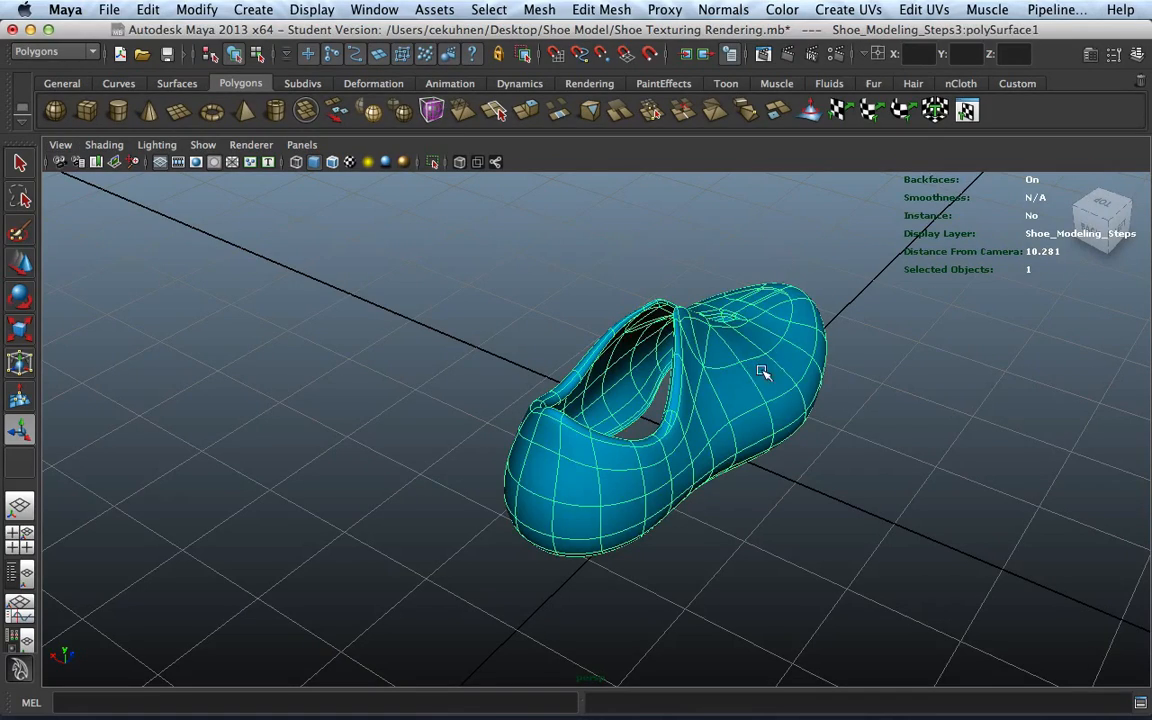
pyautogui.keyDown('alt'); pyautogui.moveTo(797, 380); pyautogui.dragTo(506, 470); pyautogui.keyUp('alt')
pyautogui.moveTo(506, 458); pyautogui.dragTo(504, 345, button='right')
pyautogui.keyDown('alt'); pyautogui.moveTo(501, 406); pyautogui.dragTo(585, 481, button='right'); pyautogui.keyUp('alt')
pyautogui.keyDown('alt'); pyautogui.moveTo(585, 481); pyautogui.dragTo(676, 450); pyautogui.keyUp('alt')
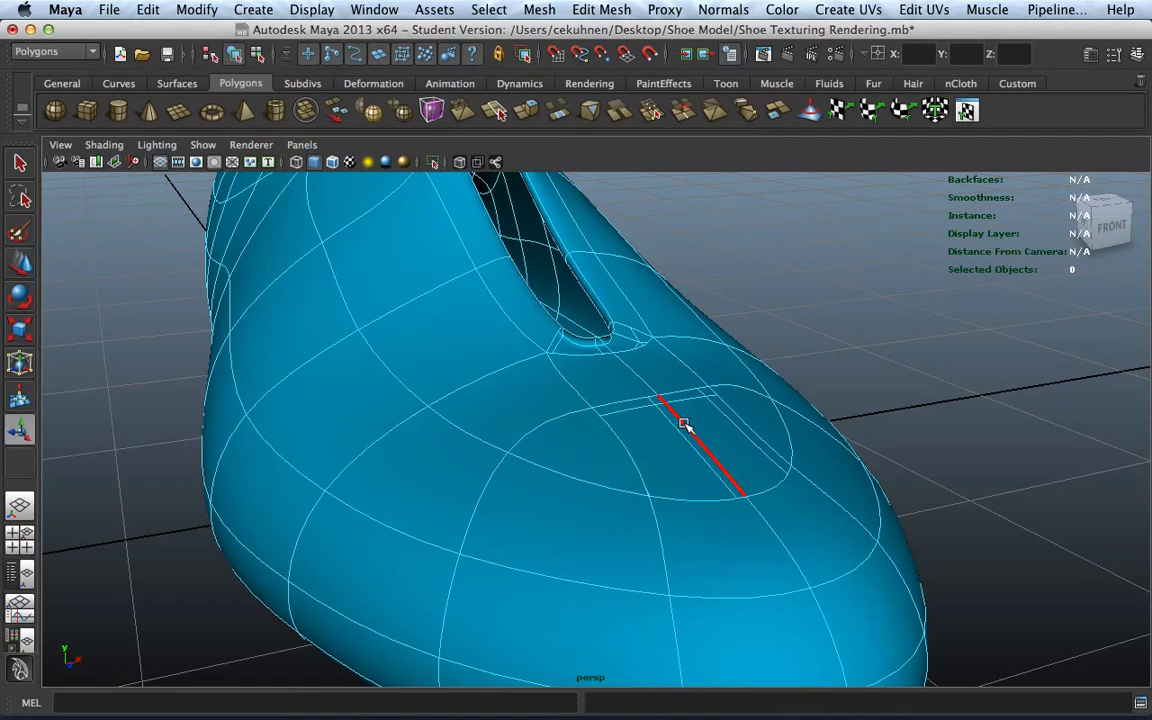
pyautogui.doubleClick(680, 420)
# Step: Add the edge loops around the lace opening and along the collar rim to the seam selection
pyautogui.keyDown('alt'); pyautogui.moveTo(746, 432); pyautogui.dragTo(643, 436); pyautogui.keyUp('alt')
pyautogui.scroll(3, 630, 410)
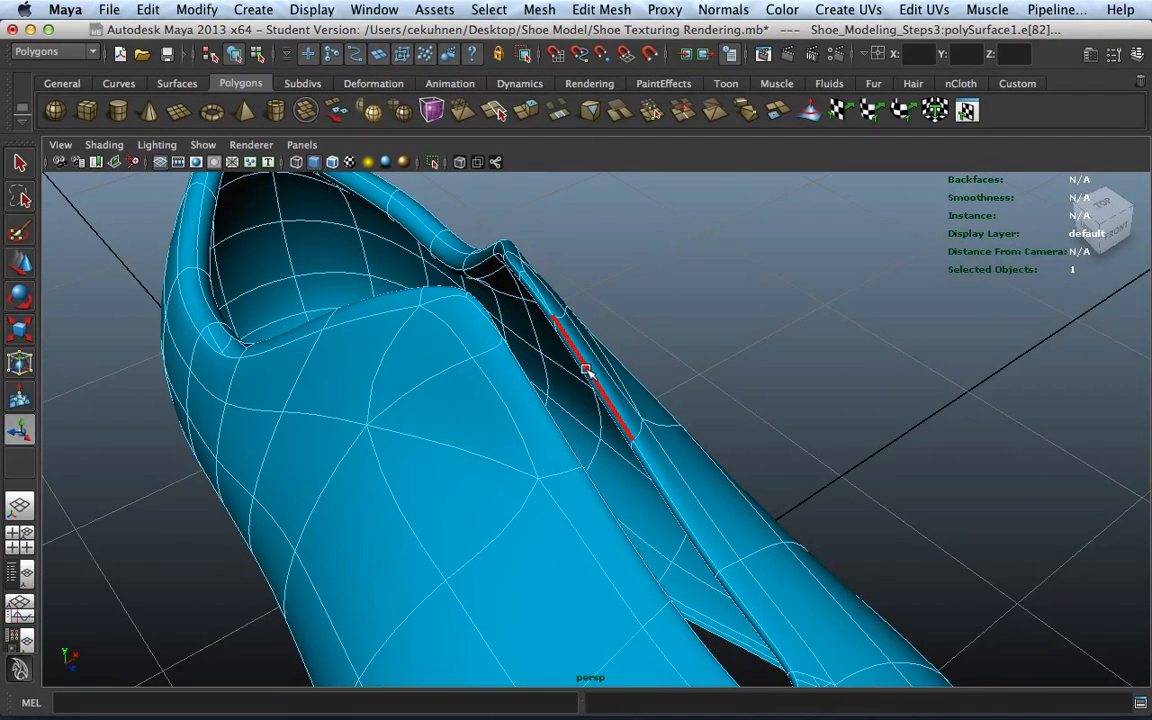
pyautogui.doubleClick(587, 370)
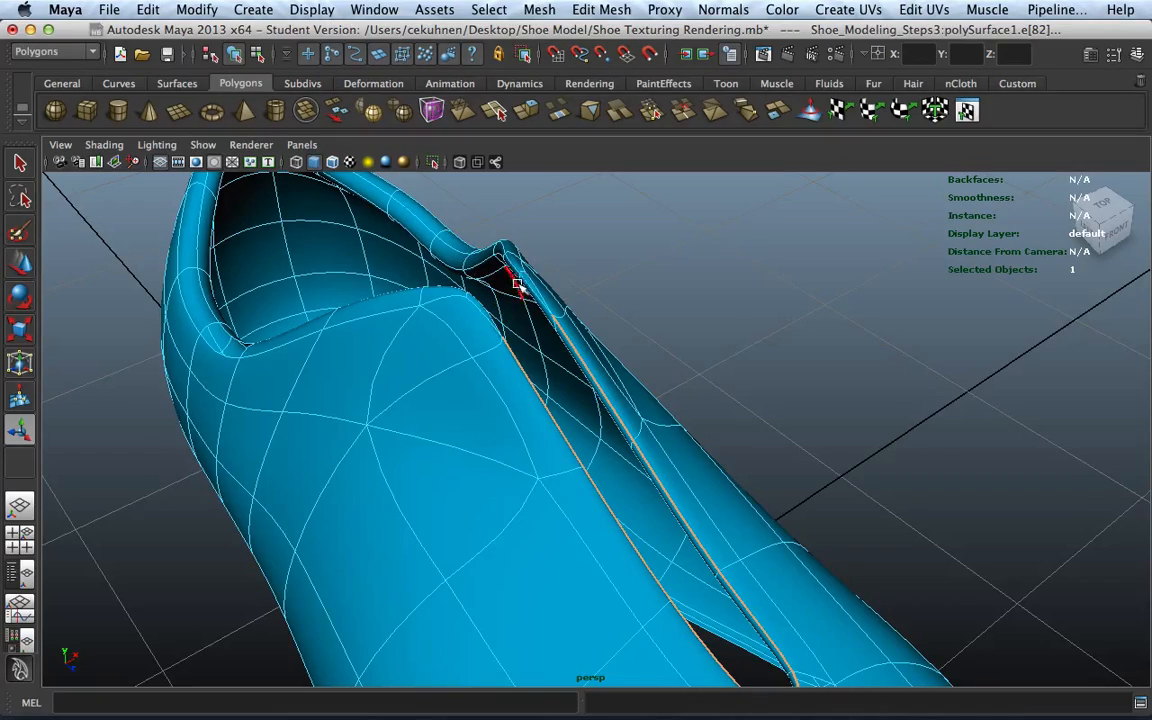
pyautogui.keyDown('shift'); pyautogui.doubleClick(452, 249); pyautogui.keyUp('shift')
# Step: Add the two vertical edge loops on the back of the heel to the selection and check the seams all round
pyautogui.keyDown('alt'); pyautogui.moveTo(410, 321); pyautogui.dragTo(630, 355); pyautogui.keyUp('alt')
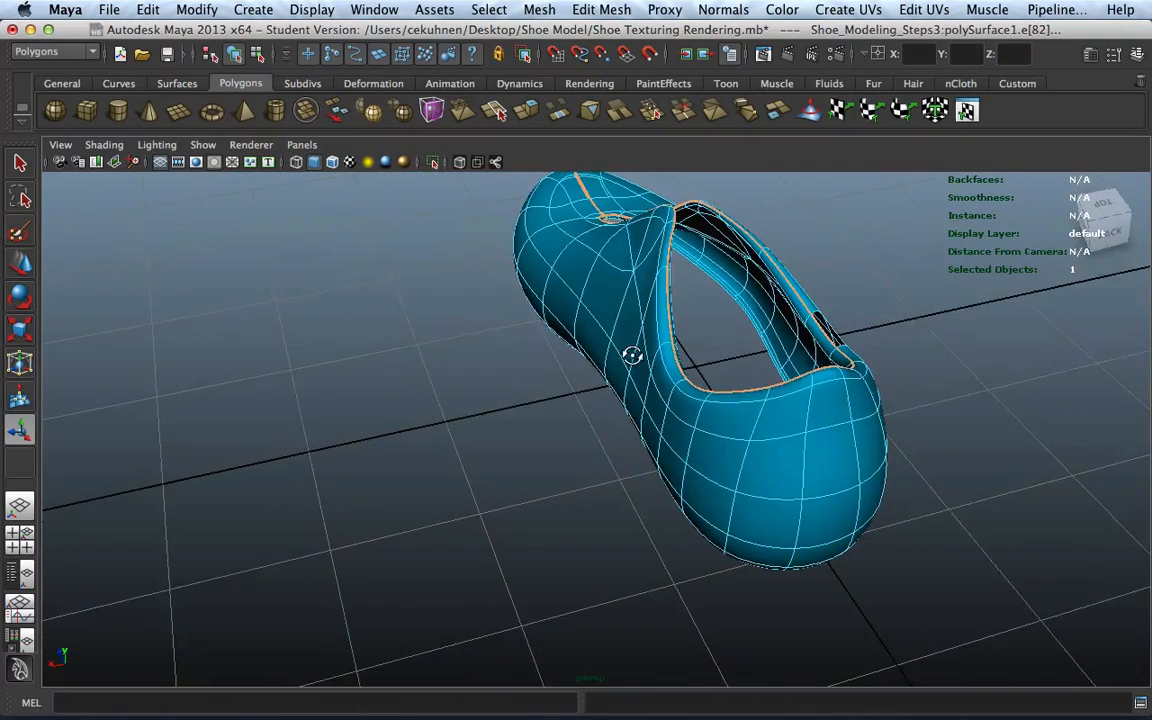
pyautogui.keyDown('shift'); pyautogui.doubleClick(806, 470); pyautogui.keyUp('shift')
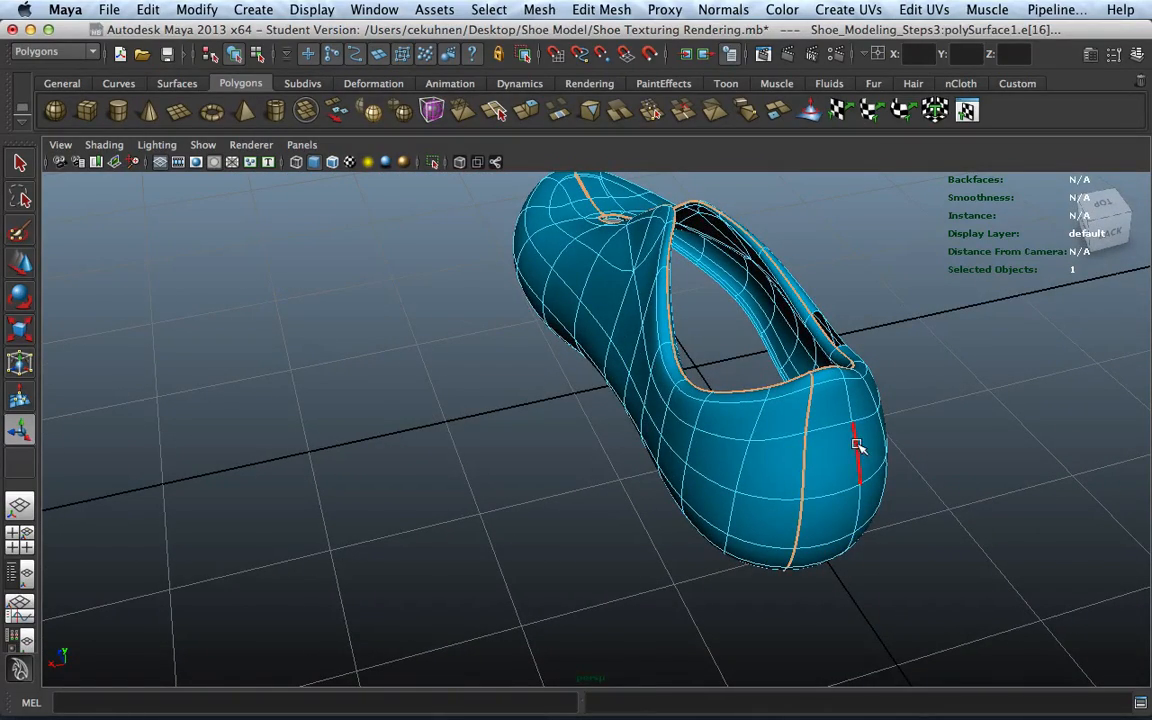
pyautogui.keyDown('shift'); pyautogui.doubleClick(853, 445); pyautogui.keyUp('shift')
pyautogui.keyDown('alt'); pyautogui.moveTo(920, 440); pyautogui.dragTo(771, 442); pyautogui.keyUp('alt')
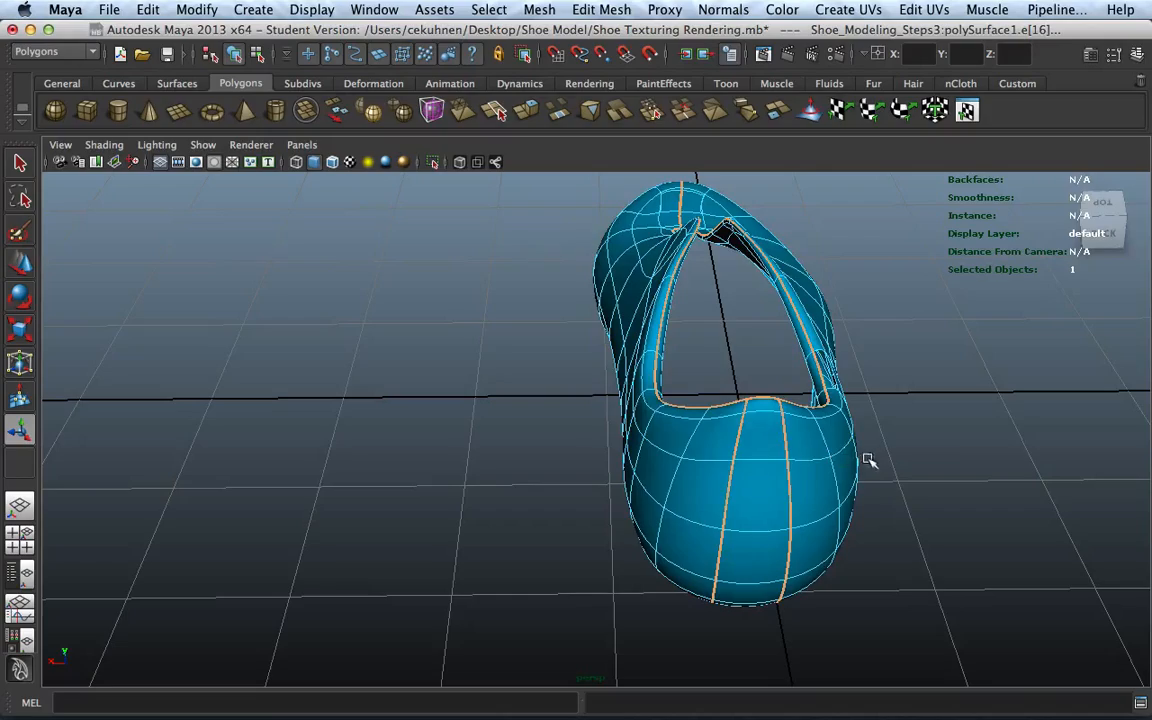
pyautogui.keyDown('alt'); pyautogui.moveTo(869, 463); pyautogui.dragTo(558, 429); pyautogui.keyUp('alt')
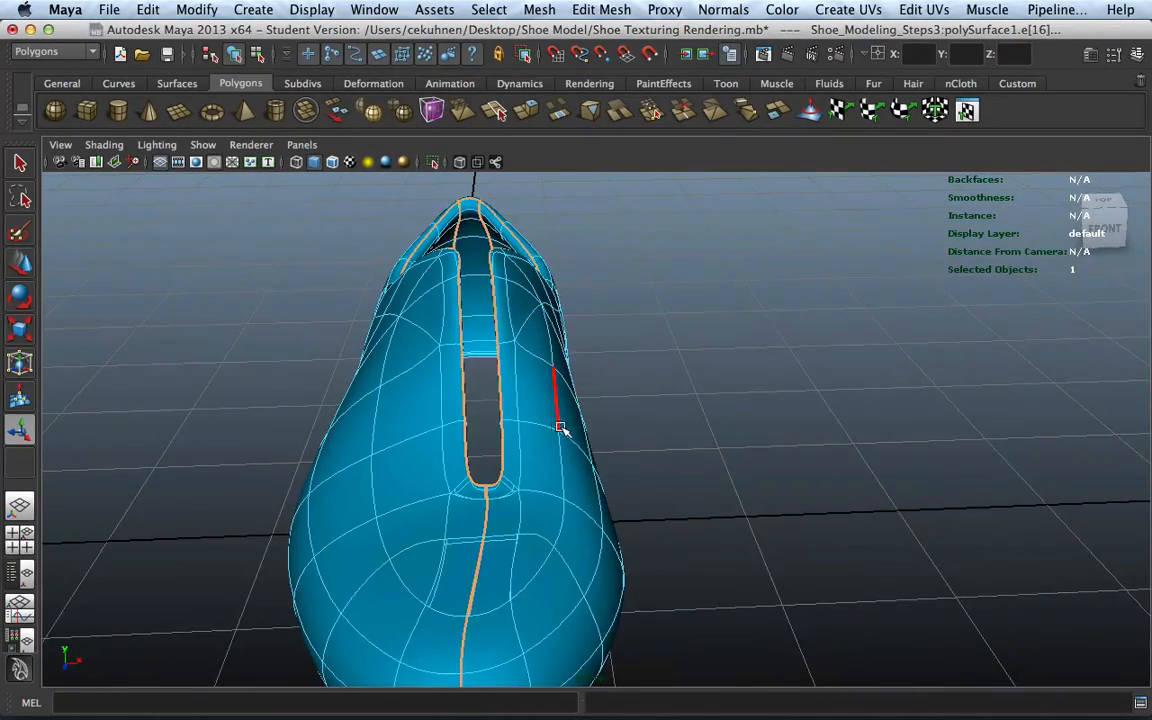
pyautogui.keyDown('alt'); pyautogui.moveTo(468, 594); pyautogui.dragTo(697, 437); pyautogui.keyUp('alt')
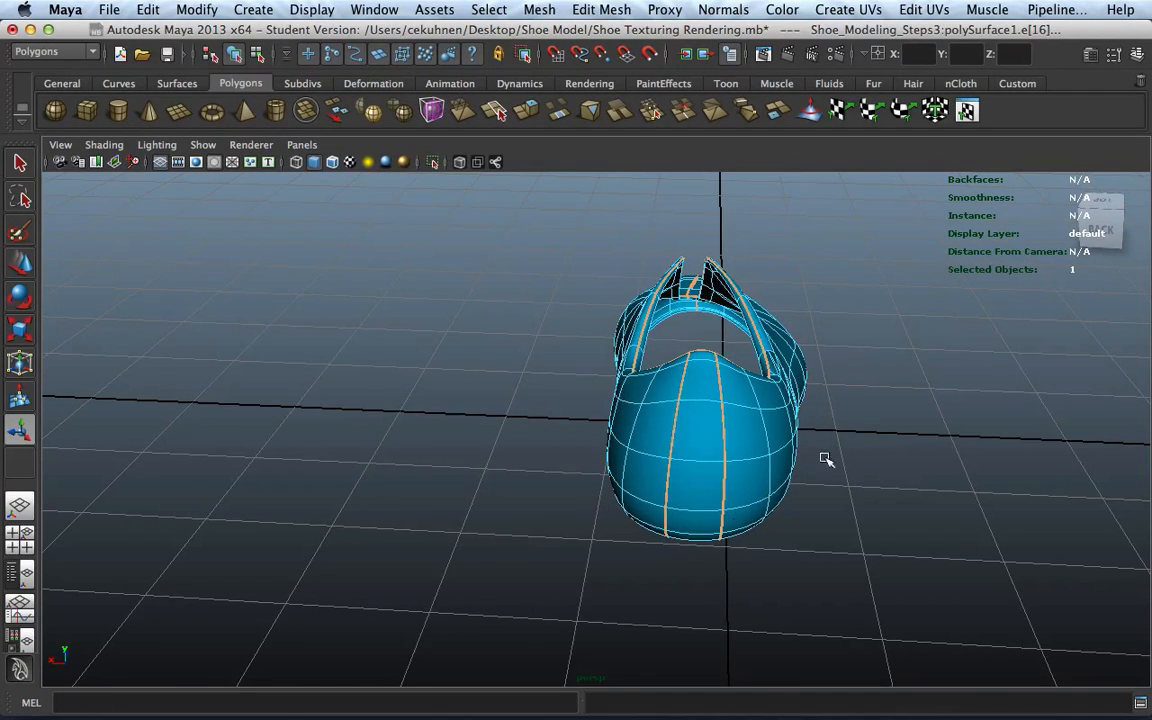
pyautogui.keyDown('alt'); pyautogui.moveTo(825, 460); pyautogui.dragTo(532, 411); pyautogui.keyUp('alt')
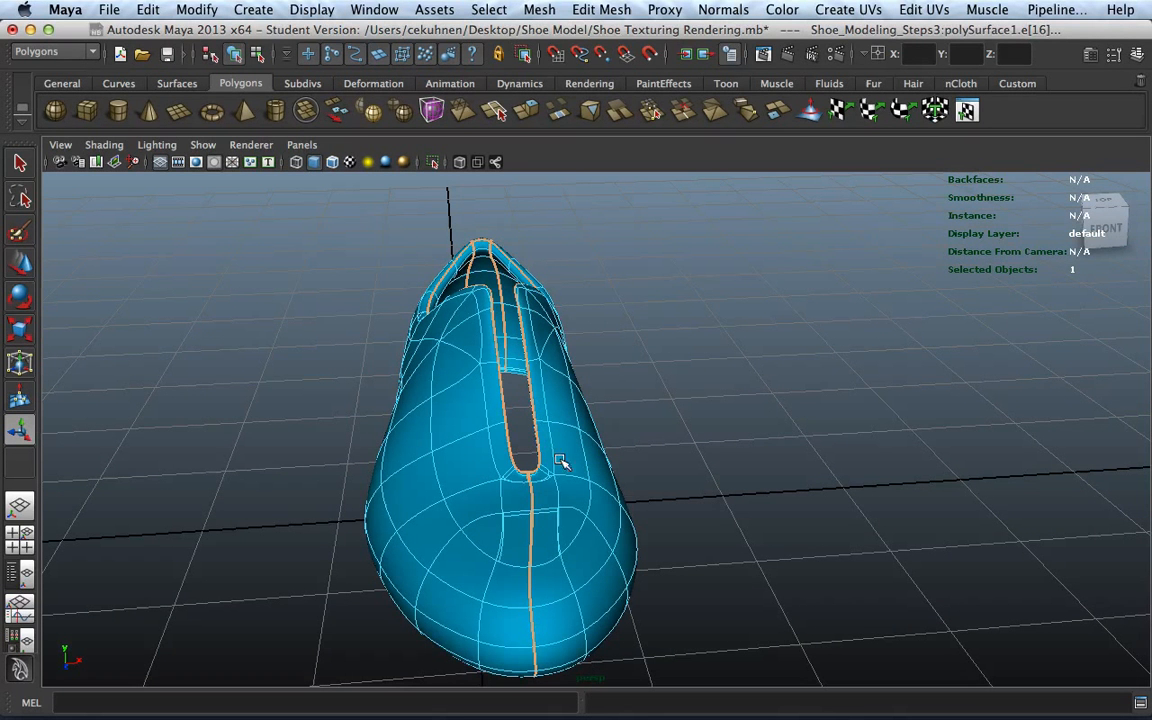
# Step: Cut the UVs of the shoe upper along the selected seam edges in the UV Texture Editor
pyautogui.click(967, 113)
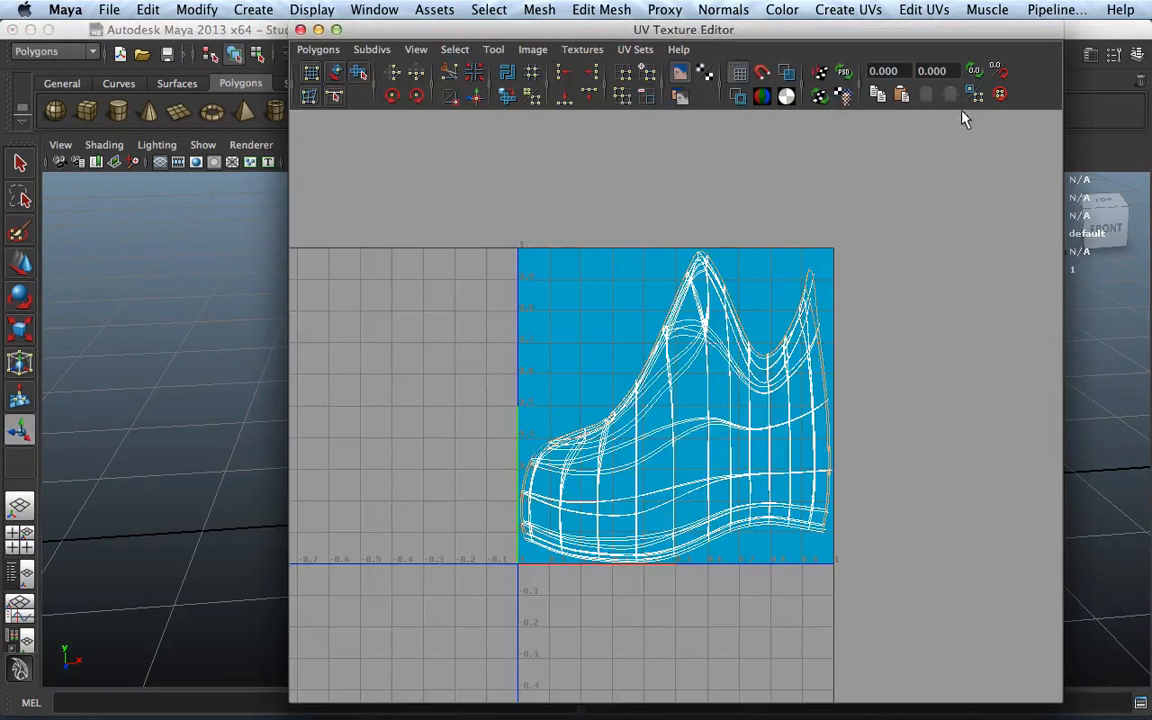
pyautogui.click(318, 50)
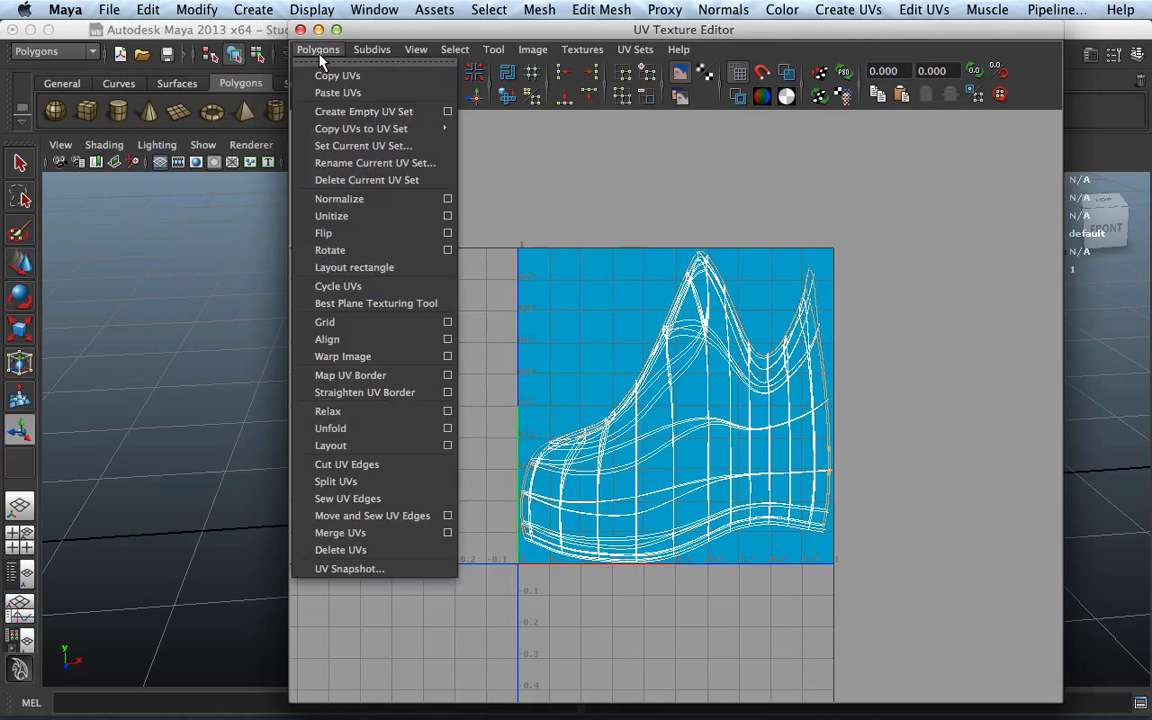
pyautogui.click(415, 465)
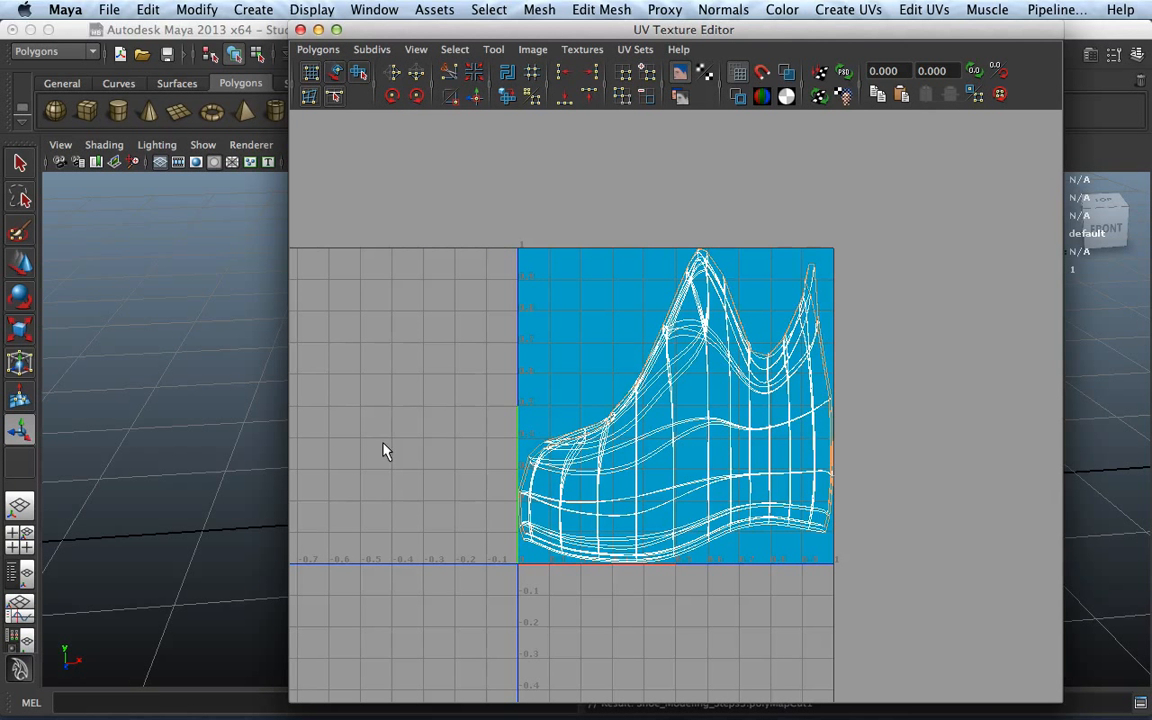
# Step: Unfold the shoe upper's UVs with Pin UVs turned off, then close the unfold options
pyautogui.click(320, 52)
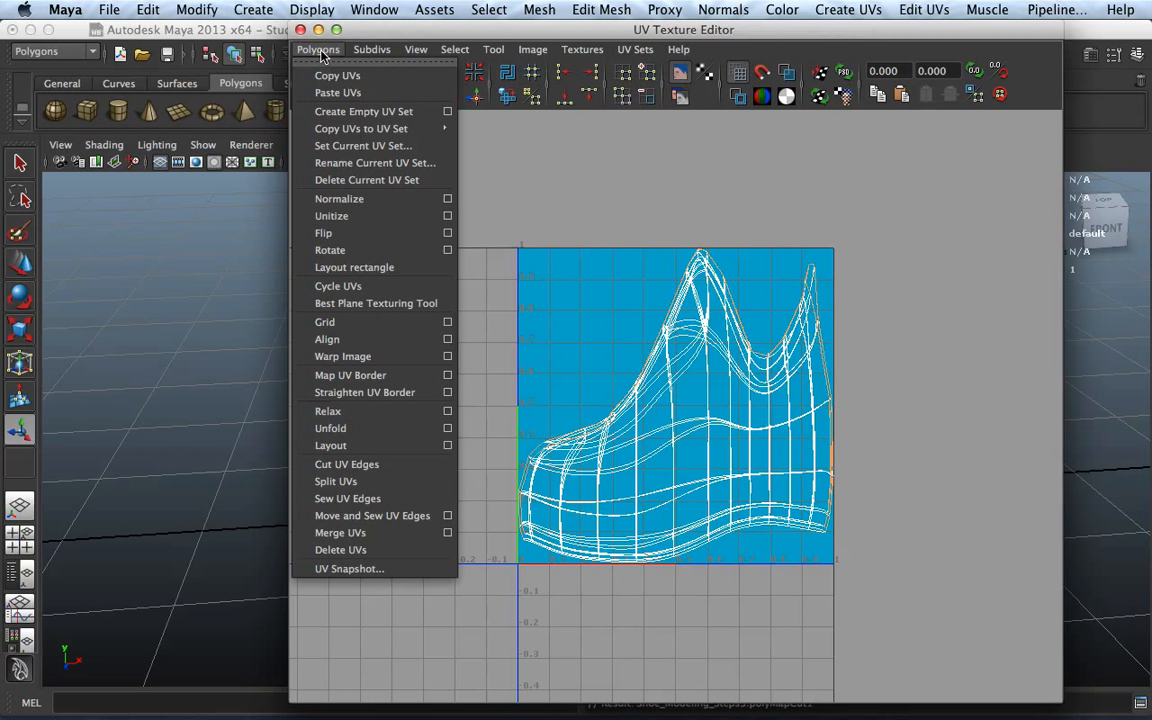
pyautogui.click(450, 429)
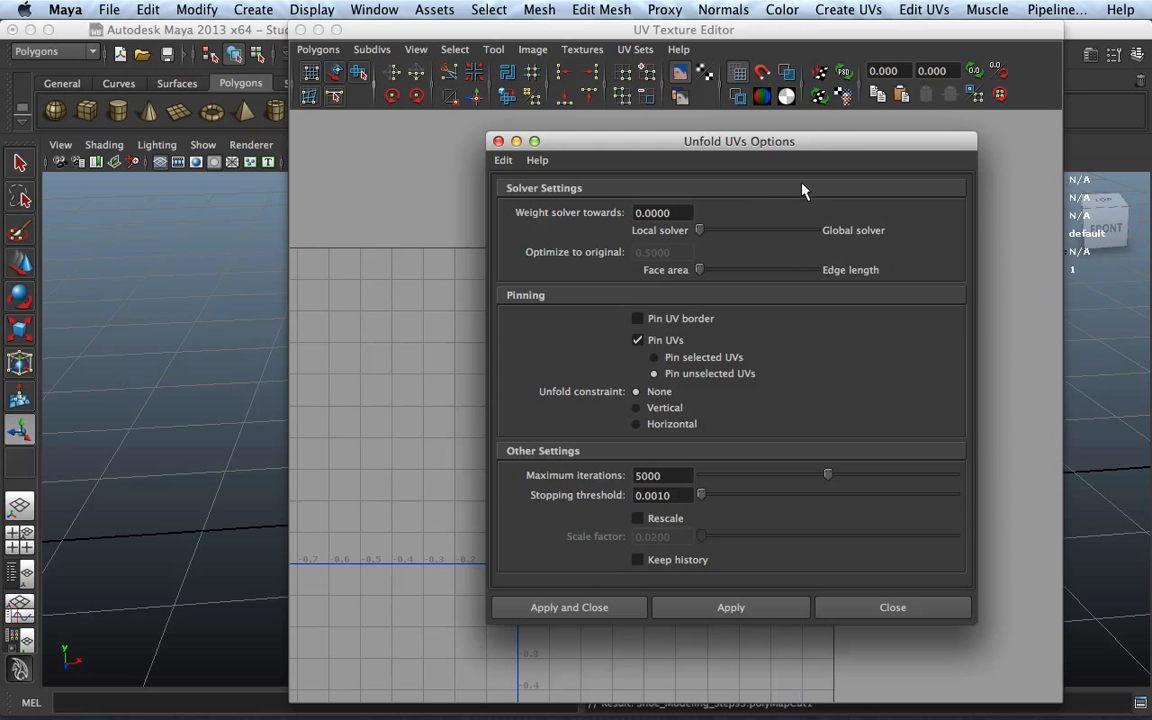
pyautogui.moveTo(739, 155); pyautogui.dragTo(1073, 87)
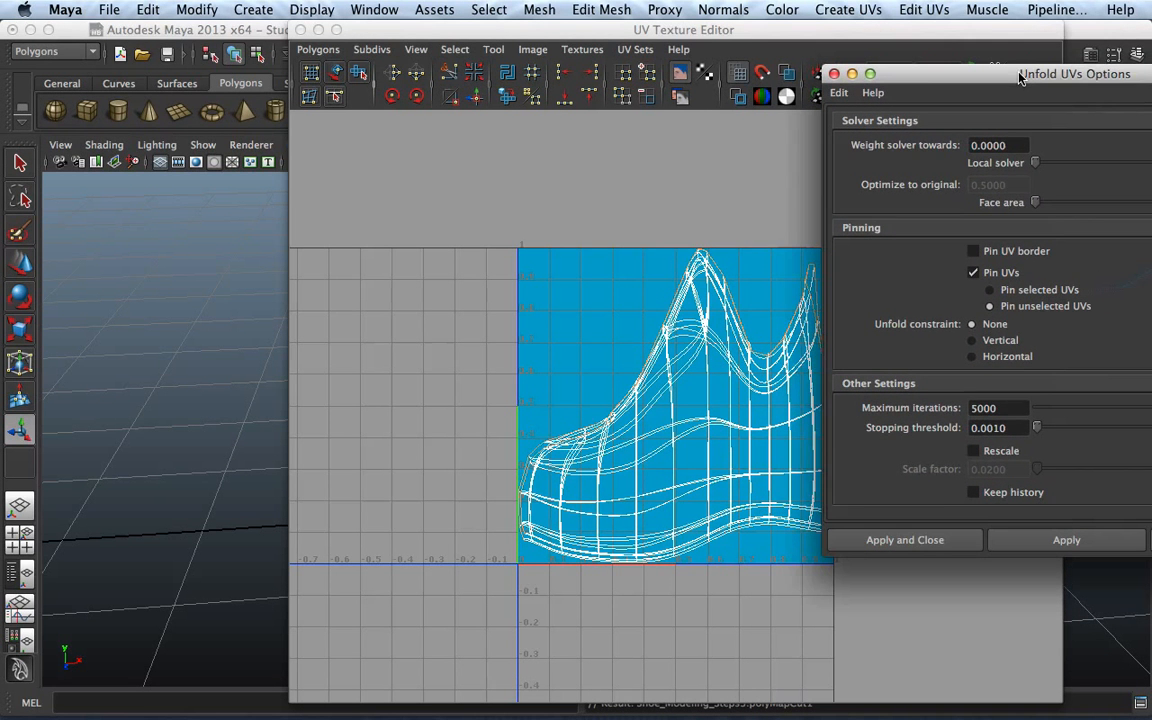
pyautogui.click(971, 272)
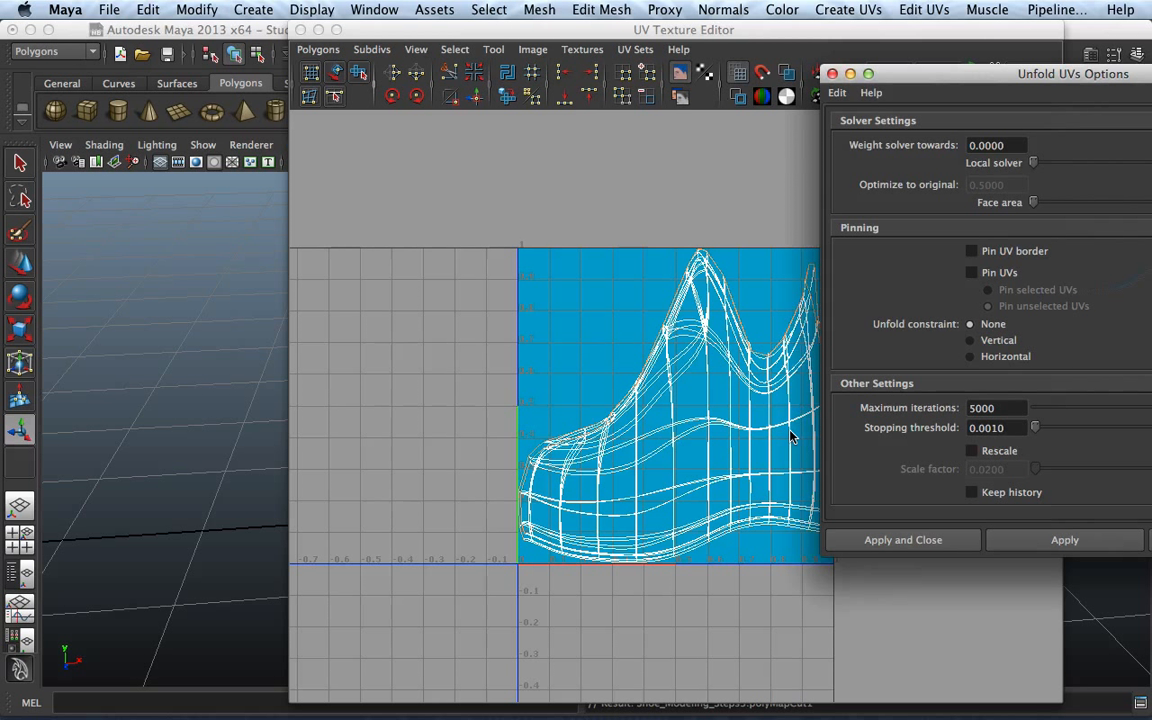
pyautogui.click(1076, 543)
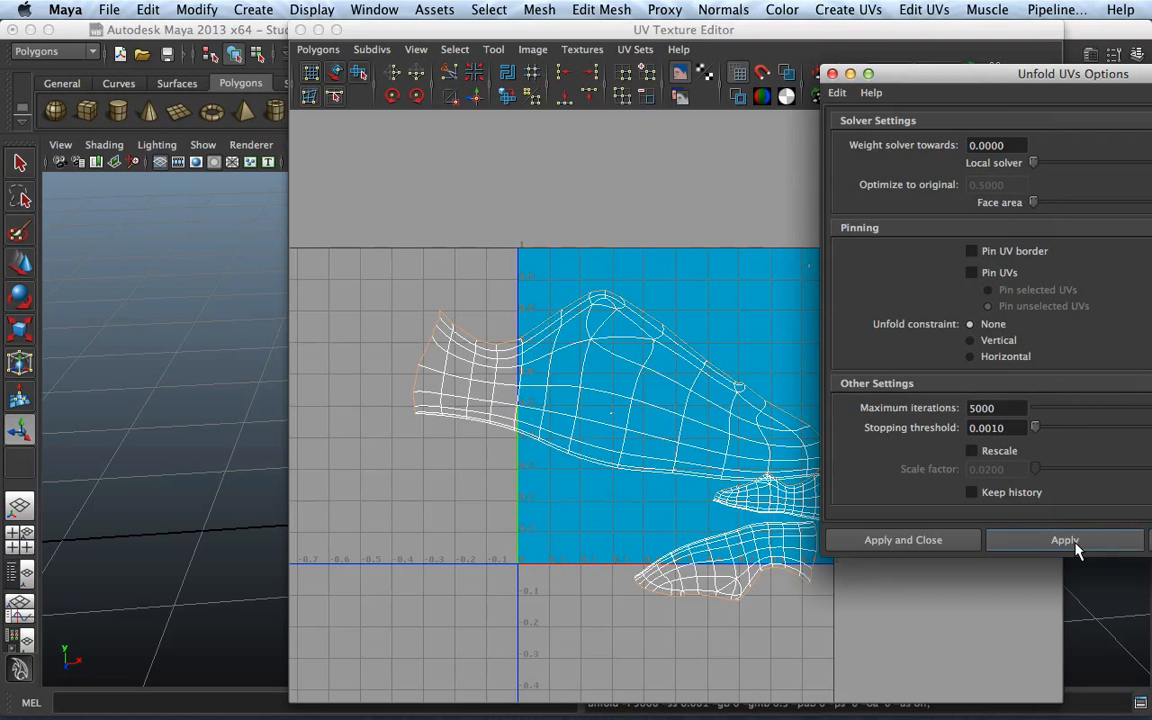
pyautogui.click(832, 73)
# Step: Resize the UV Texture Editor into a narrow window beside the model so the UV shells and shoe are both in view
pyautogui.scroll(1, 868, 533)
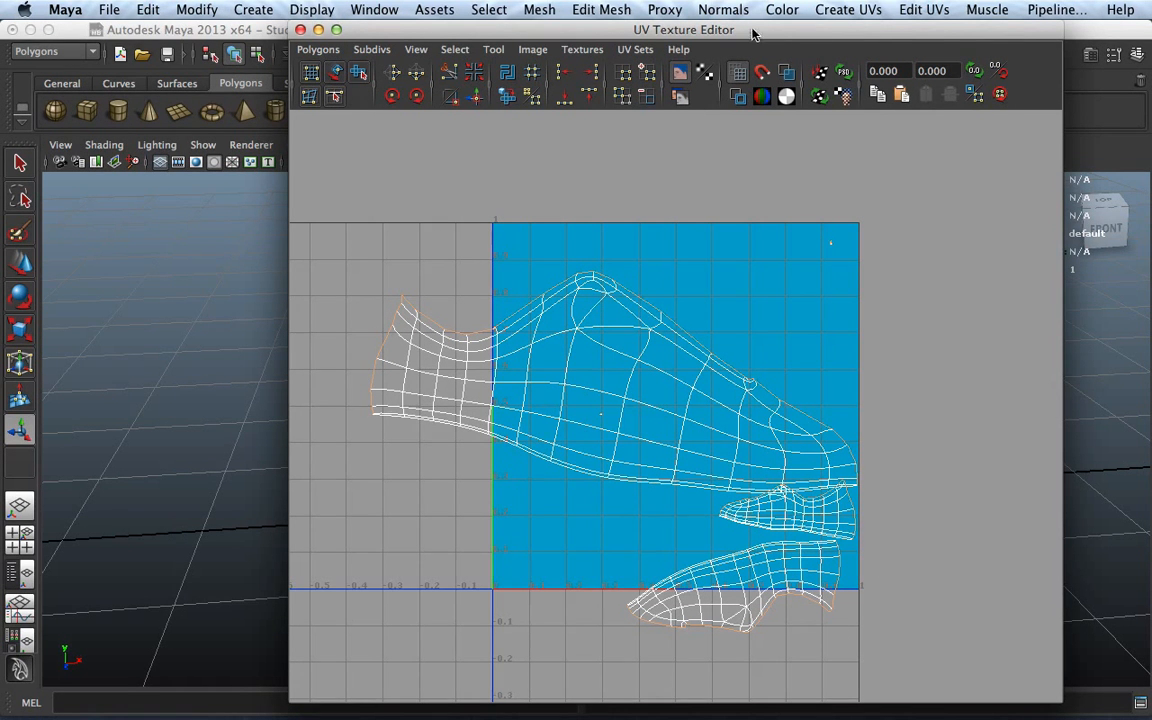
pyautogui.moveTo(752, 29); pyautogui.dragTo(368, 61)
pyautogui.scroll(-1, 406, 250)
pyautogui.moveTo(438, 62); pyautogui.dragTo(622, 24)
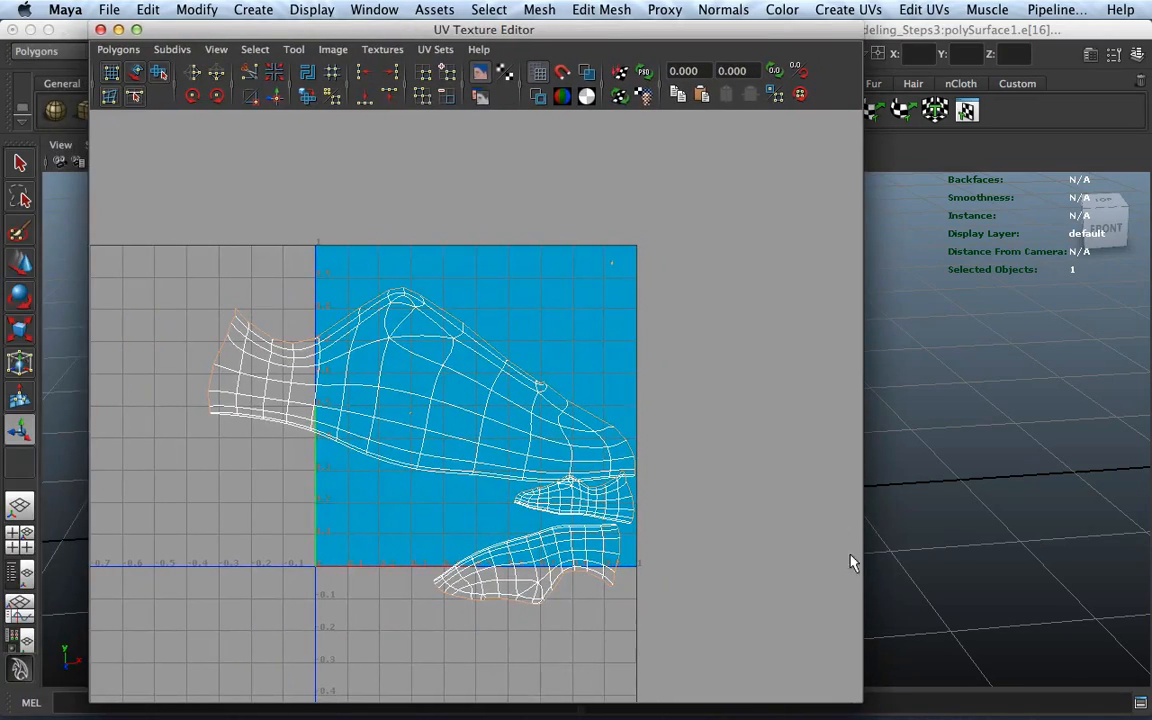
pyautogui.moveTo(861, 690); pyautogui.dragTo(488, 407)
pyautogui.keyDown('alt'); pyautogui.moveTo(625, 393); pyautogui.dragTo(910, 367); pyautogui.keyUp('alt')
pyautogui.keyDown('alt'); pyautogui.moveTo(1021, 392); pyautogui.dragTo(900, 370); pyautogui.keyUp('alt')
pyautogui.scroll(3, 257, 296)
pyautogui.moveTo(456, 408); pyautogui.dragTo(447, 656)
pyautogui.keyDown('alt'); pyautogui.moveTo(374, 474); pyautogui.dragTo(416, 457, button='middle'); pyautogui.keyUp('alt')
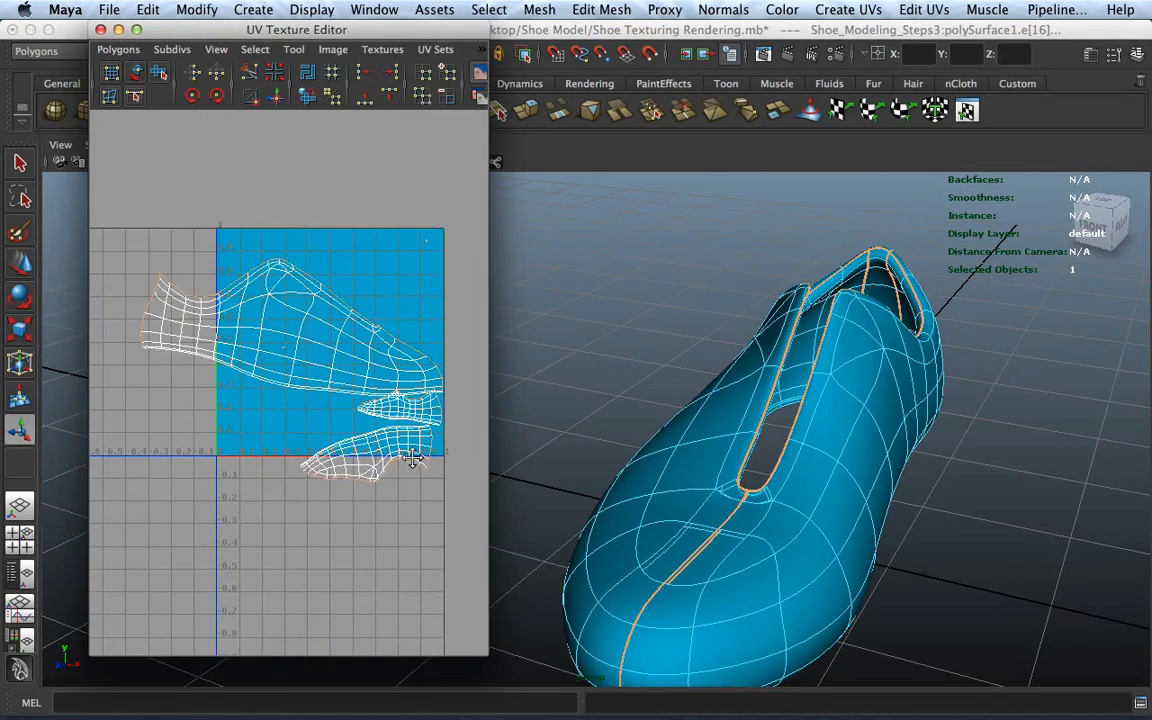
# Step: Switch to face selection, pick faces on one side of the toe to locate their UV shell, and select all faces
pyautogui.moveTo(676, 398); pyautogui.dragTo(673, 432, button='right')
pyautogui.click(700, 471)
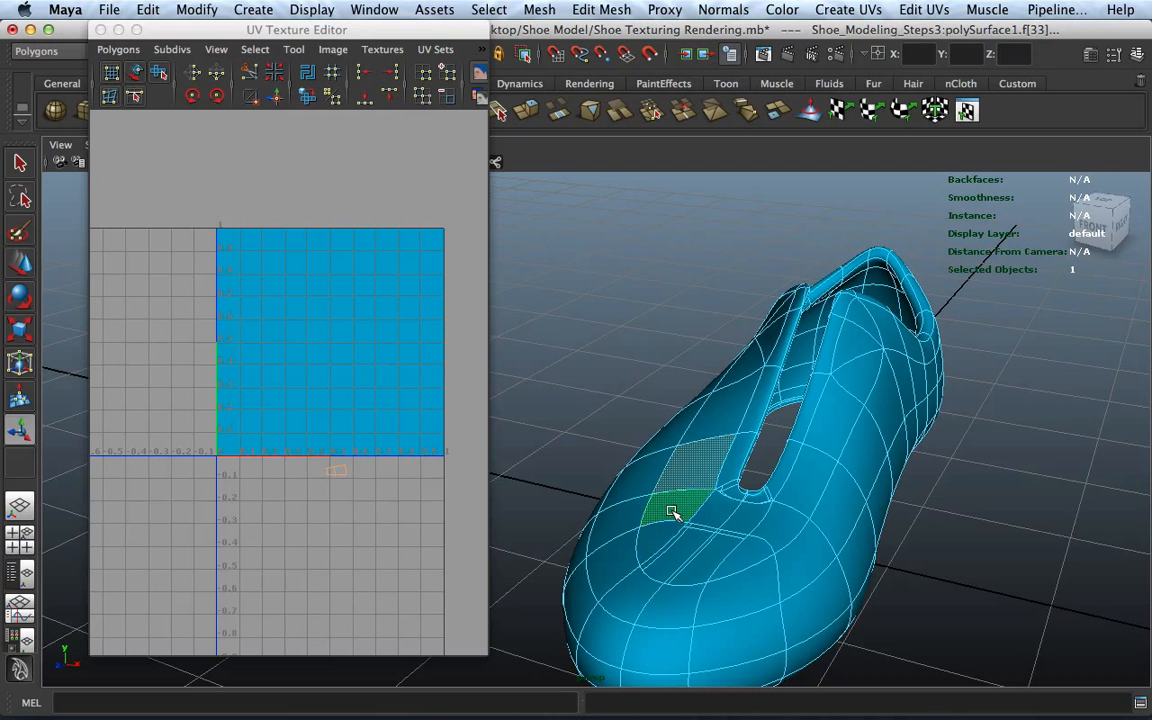
pyautogui.doubleClick(676, 507)
pyautogui.click(348, 476)
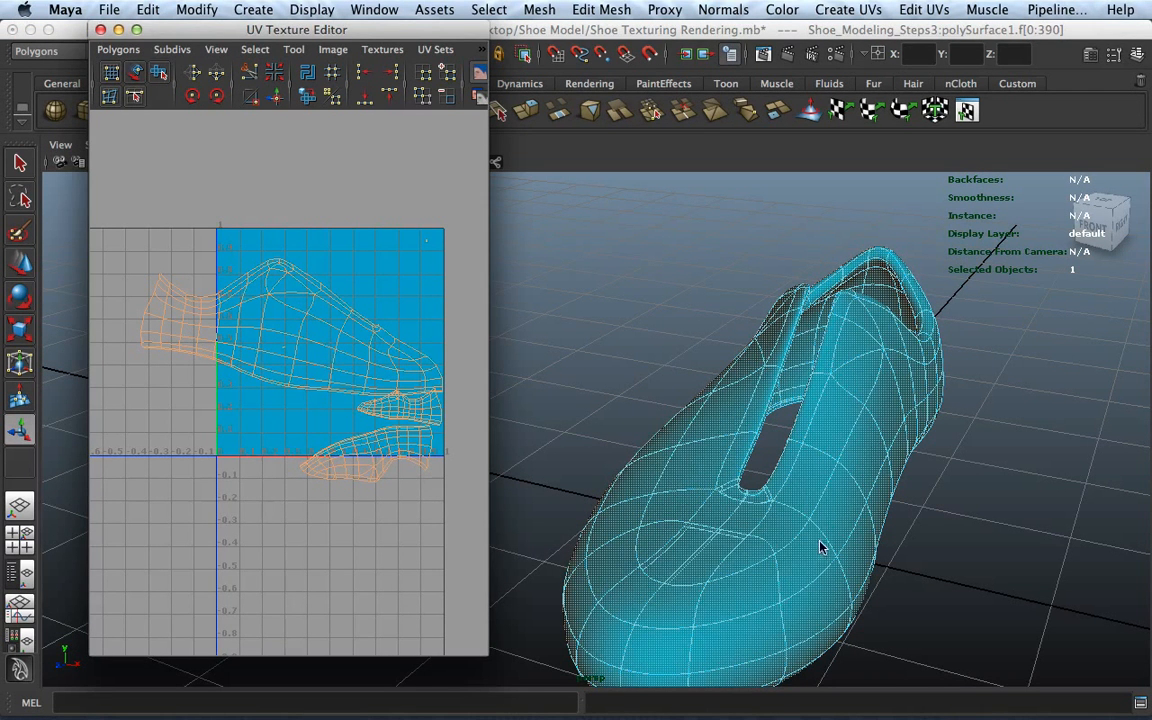
# Step: Select the row of faces on the other side of the lace opening to locate its UV shell, and reselect all faces
pyautogui.click(781, 531)
pyautogui.keyDown('shift'); pyautogui.click(806, 492); pyautogui.keyUp('shift')
pyautogui.keyDown('shift'); pyautogui.click(841, 430); pyautogui.keyUp('shift')
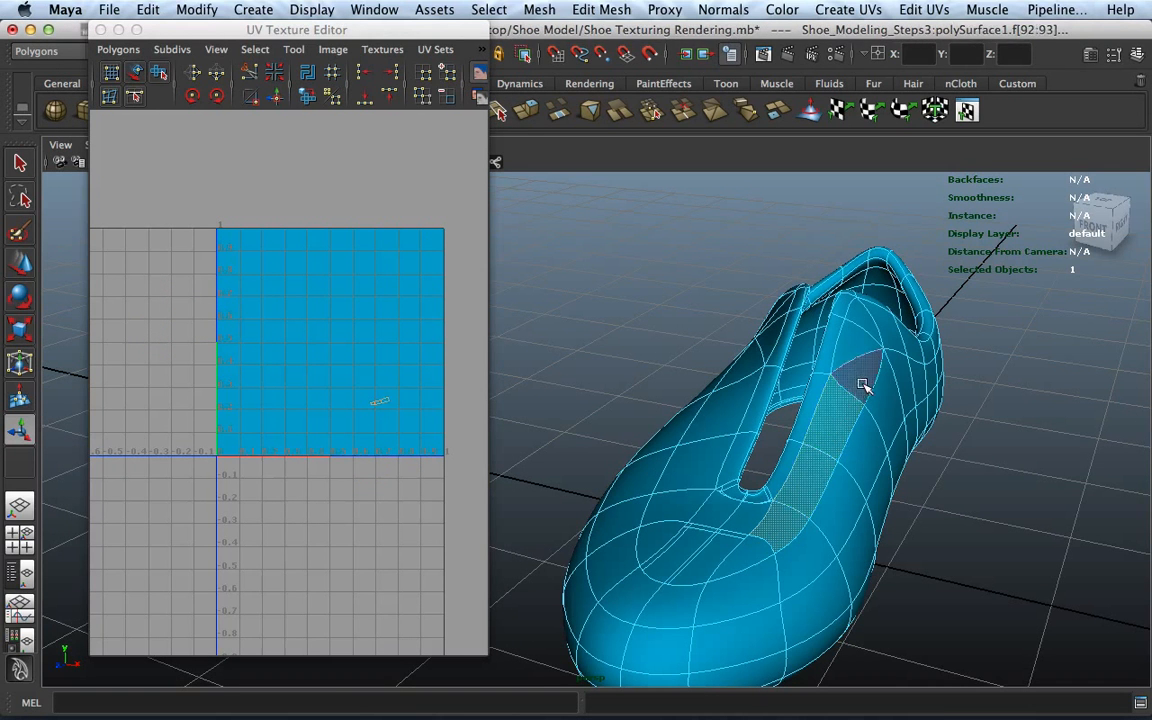
pyautogui.keyDown('shift'); pyautogui.click(863, 384); pyautogui.keyUp('shift')
pyautogui.doubleClick(731, 440)
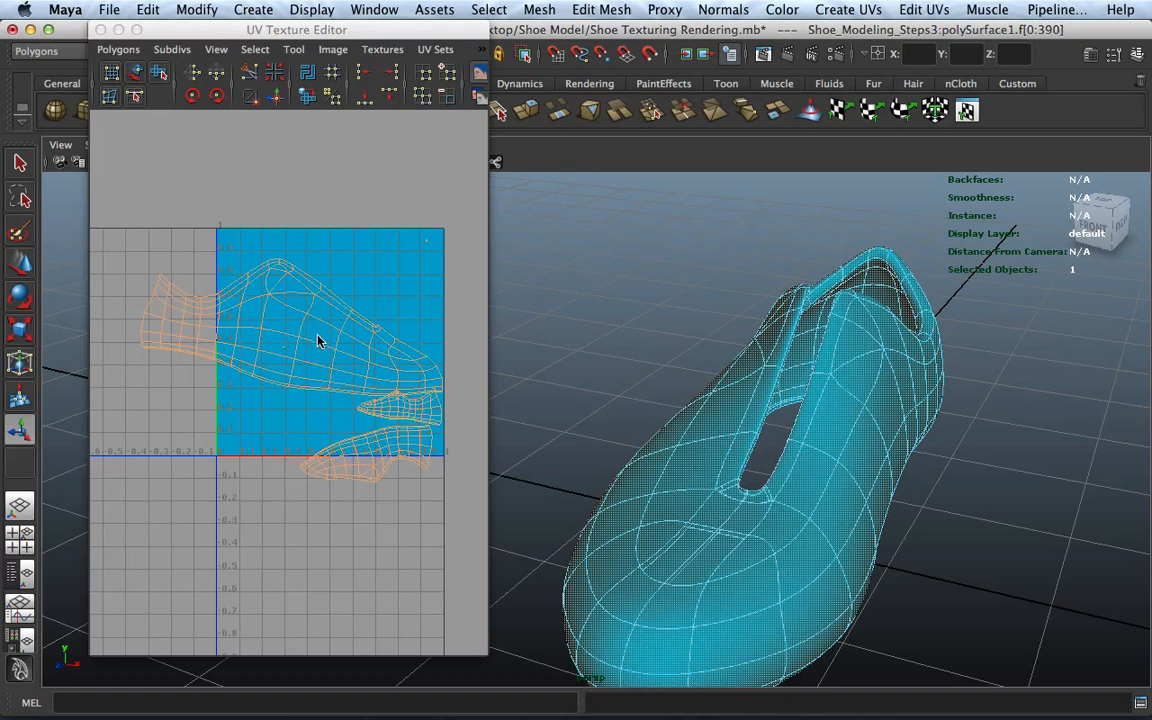
pyautogui.click(342, 352)
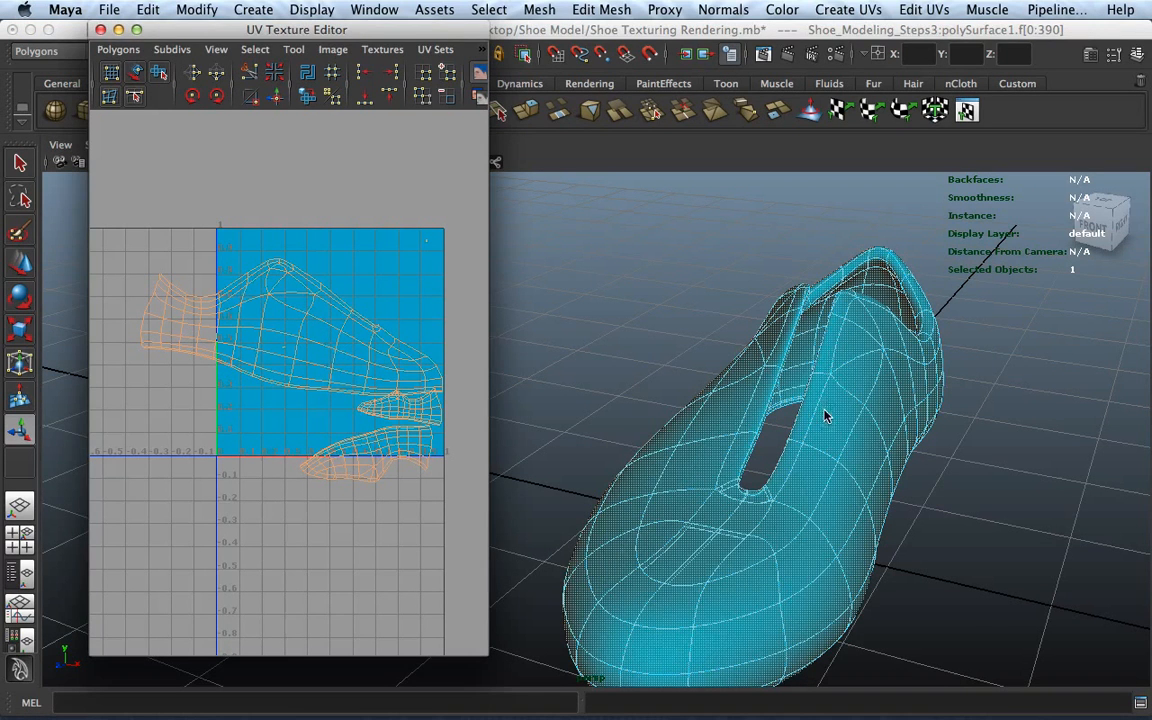
# Step: Select faces around the heel from below to match them to their place in the UV layout
pyautogui.click(808, 348)
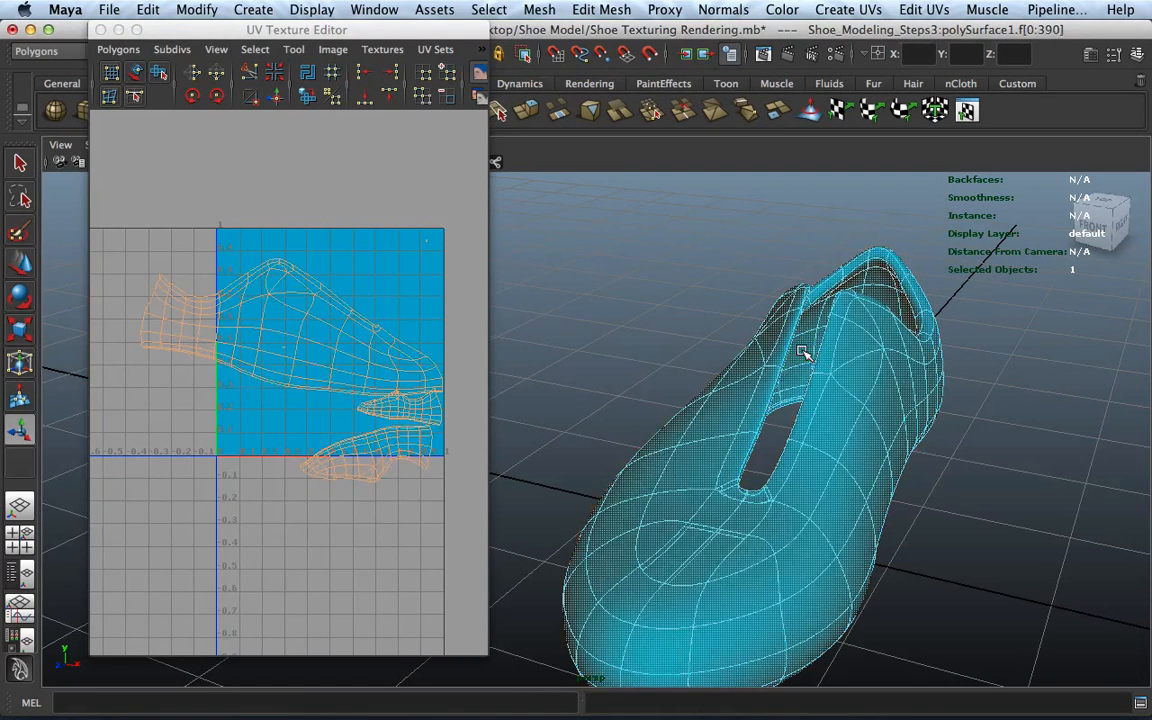
pyautogui.keyDown('alt'); pyautogui.moveTo(812, 354); pyautogui.dragTo(938, 337); pyautogui.keyUp('alt')
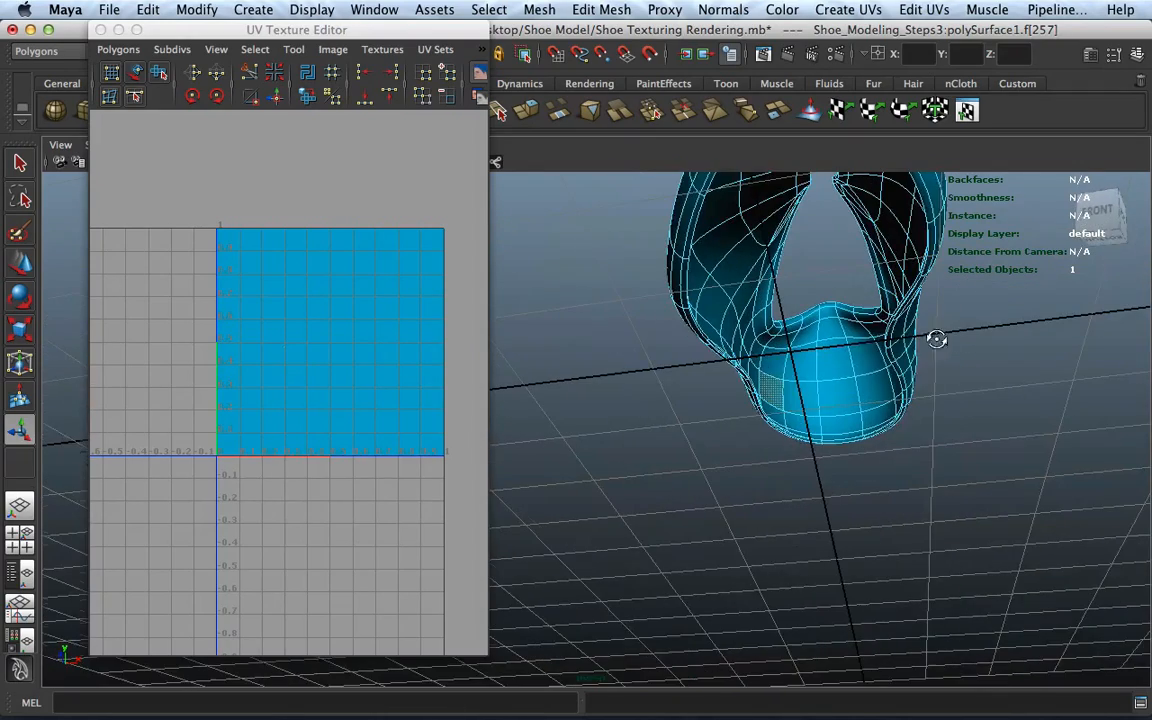
pyautogui.click(862, 381)
pyautogui.click(862, 382)
pyautogui.click(838, 391)
pyautogui.click(869, 382)
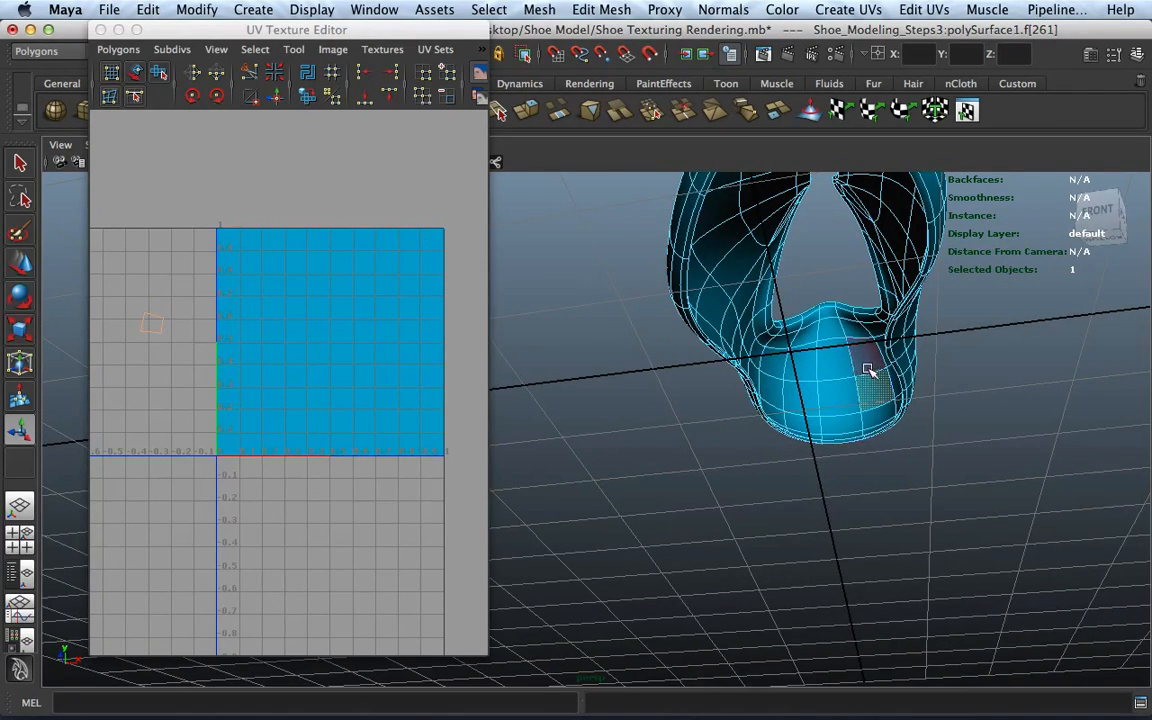
pyautogui.keyDown('shift'); pyautogui.click(867, 369); pyautogui.keyUp('shift')
# Step: Extend the face selection from the heel along the adjoining inner side to trace the large UV shell, and reselect all faces
pyautogui.keyDown('alt'); pyautogui.moveTo(837, 391); pyautogui.dragTo(905, 386); pyautogui.keyUp('alt')
pyautogui.keyDown('shift'); pyautogui.click(816, 421); pyautogui.keyUp('shift')
pyautogui.keyDown('shift'); pyautogui.click(855, 401); pyautogui.keyUp('shift')
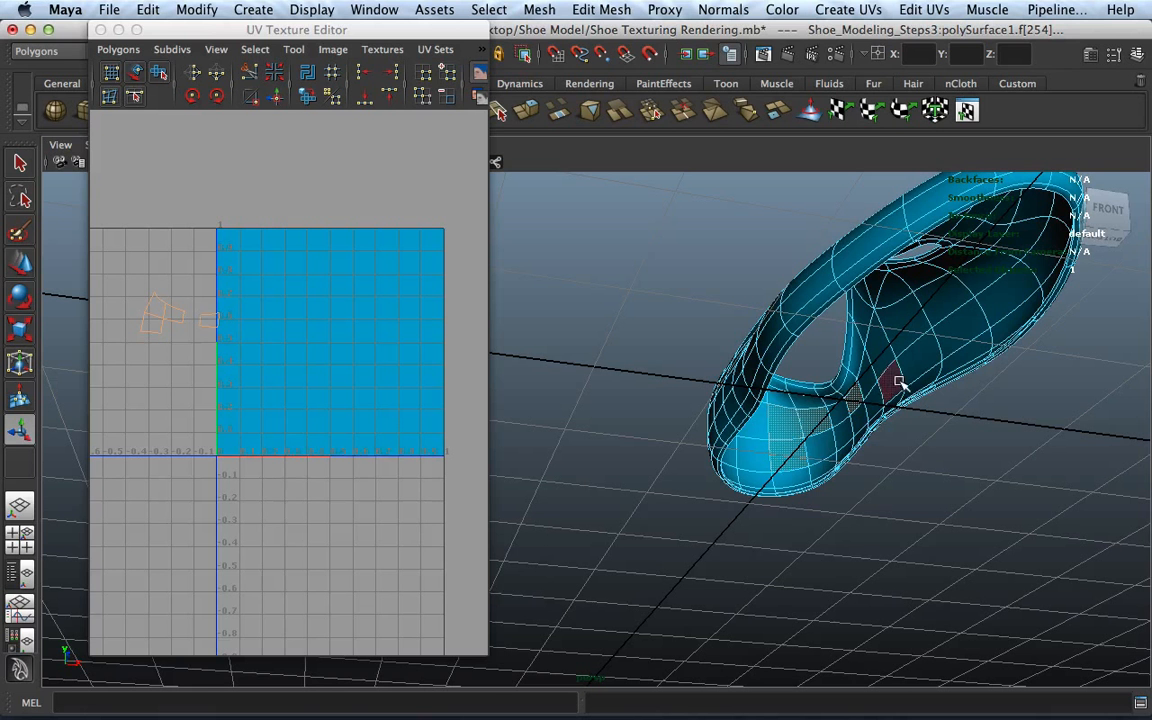
pyautogui.keyDown('shift'); pyautogui.click(894, 380); pyautogui.keyUp('shift')
pyautogui.keyDown('shift'); pyautogui.click(919, 354); pyautogui.keyUp('shift')
pyautogui.keyDown('shift'); pyautogui.click(959, 331); pyautogui.keyUp('shift')
pyautogui.keyDown('shift'); pyautogui.click(957, 325); pyautogui.keyUp('shift')
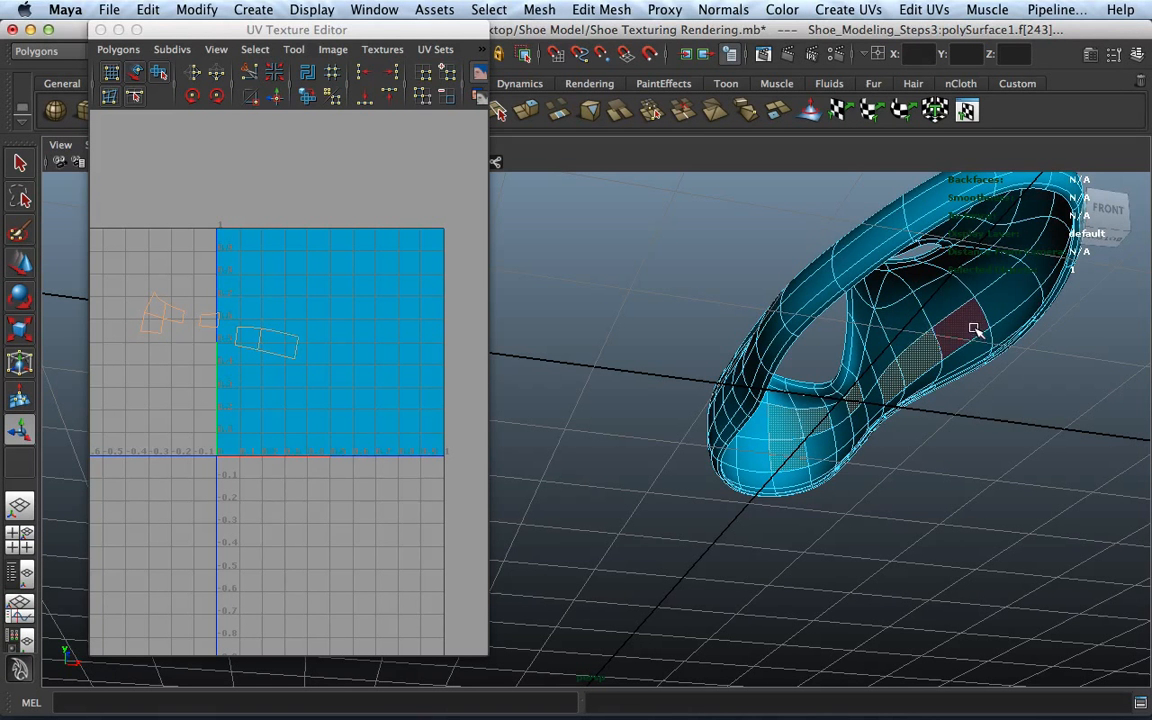
pyautogui.doubleClick(973, 332)
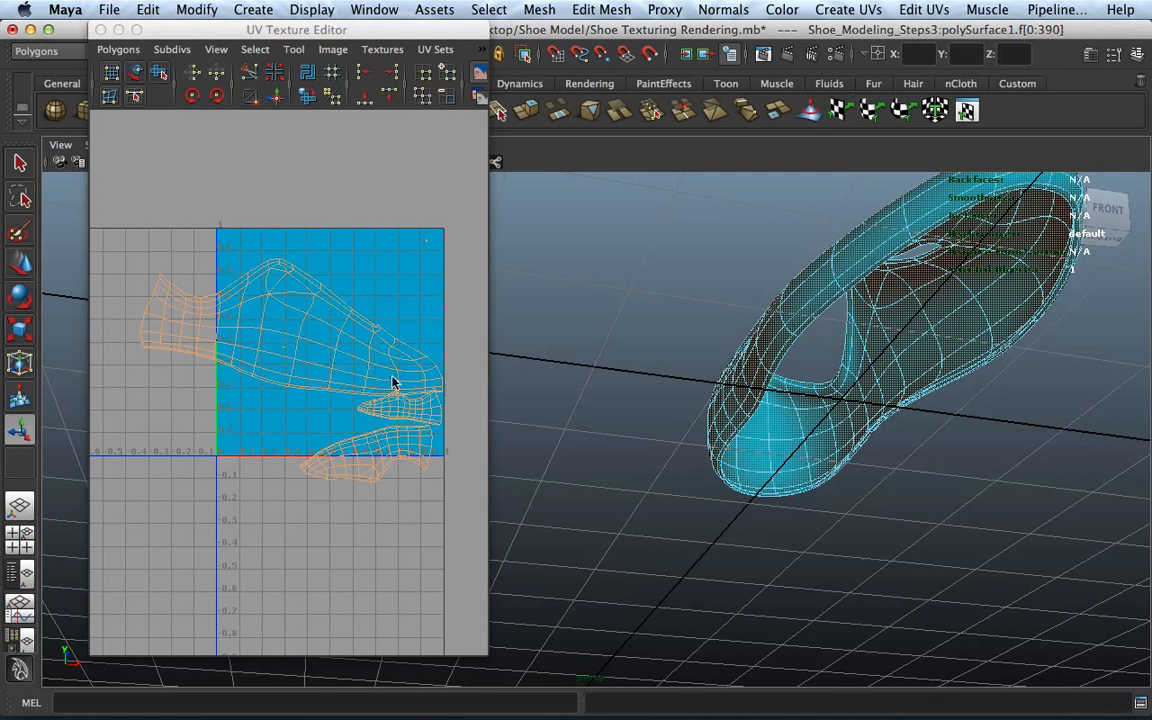
# Step: Select the faces along the opposite inner side of the shoe from heel to toe to check for their UV shell
pyautogui.keyDown('alt'); pyautogui.moveTo(744, 347); pyautogui.dragTo(686, 352); pyautogui.keyUp('alt')
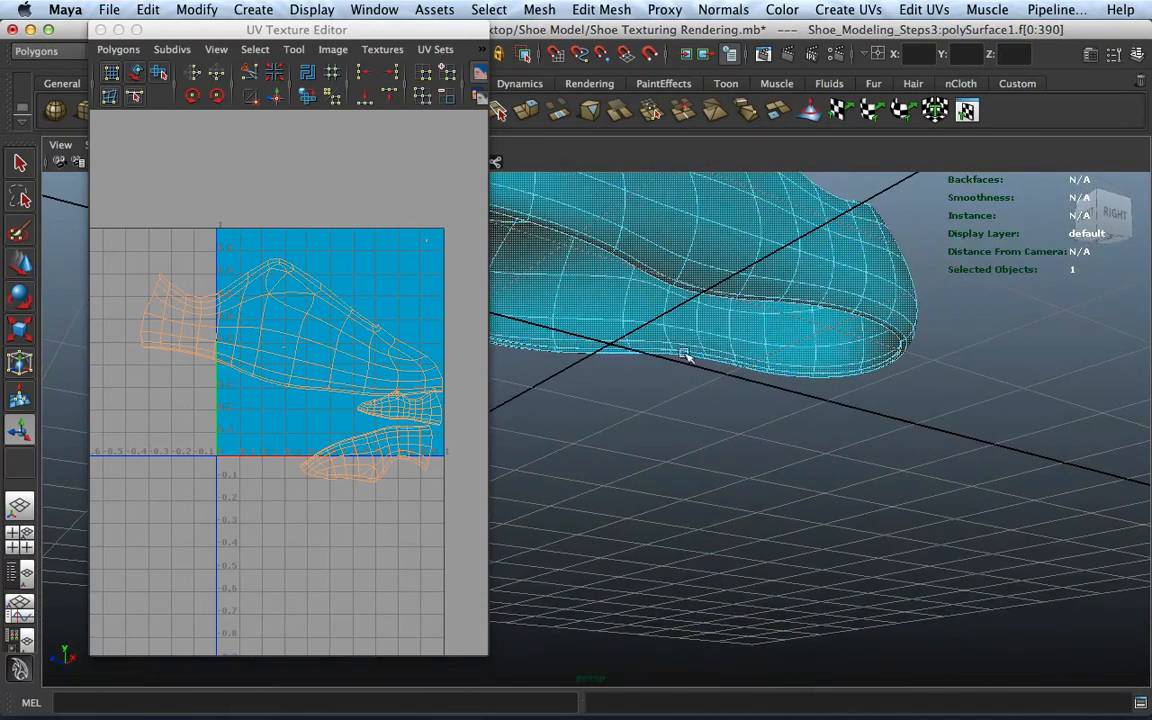
pyautogui.click(679, 316)
pyautogui.keyDown('shift'); pyautogui.click(650, 308); pyautogui.keyUp('shift')
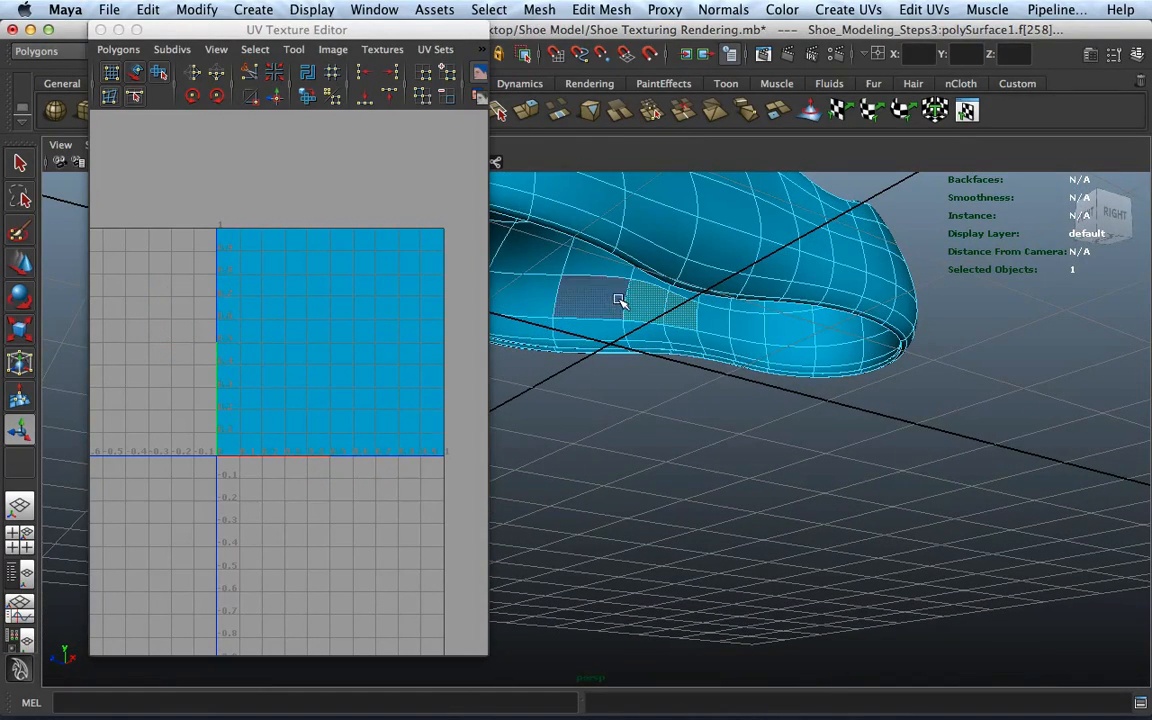
pyautogui.keyDown('shift'); pyautogui.click(617, 302); pyautogui.keyUp('shift')
pyautogui.keyDown('shift'); pyautogui.click(522, 302); pyautogui.keyUp('shift')
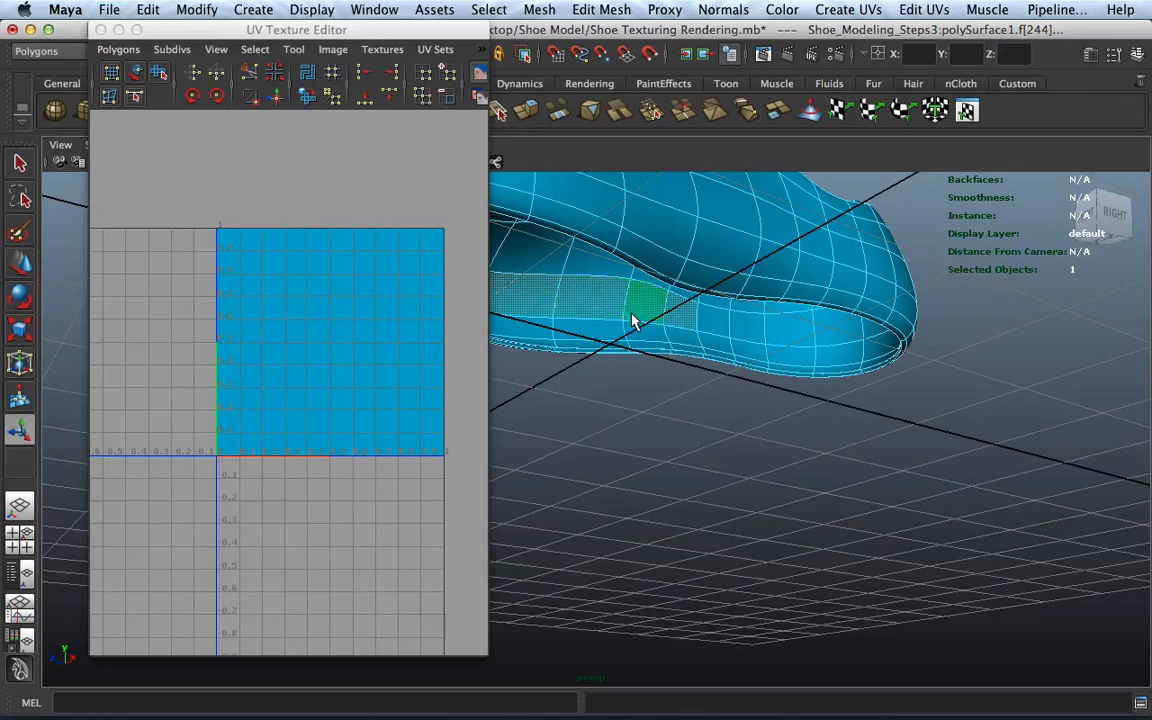
pyautogui.keyDown('alt'); pyautogui.moveTo(632, 320); pyautogui.dragTo(611, 339); pyautogui.keyUp('alt')
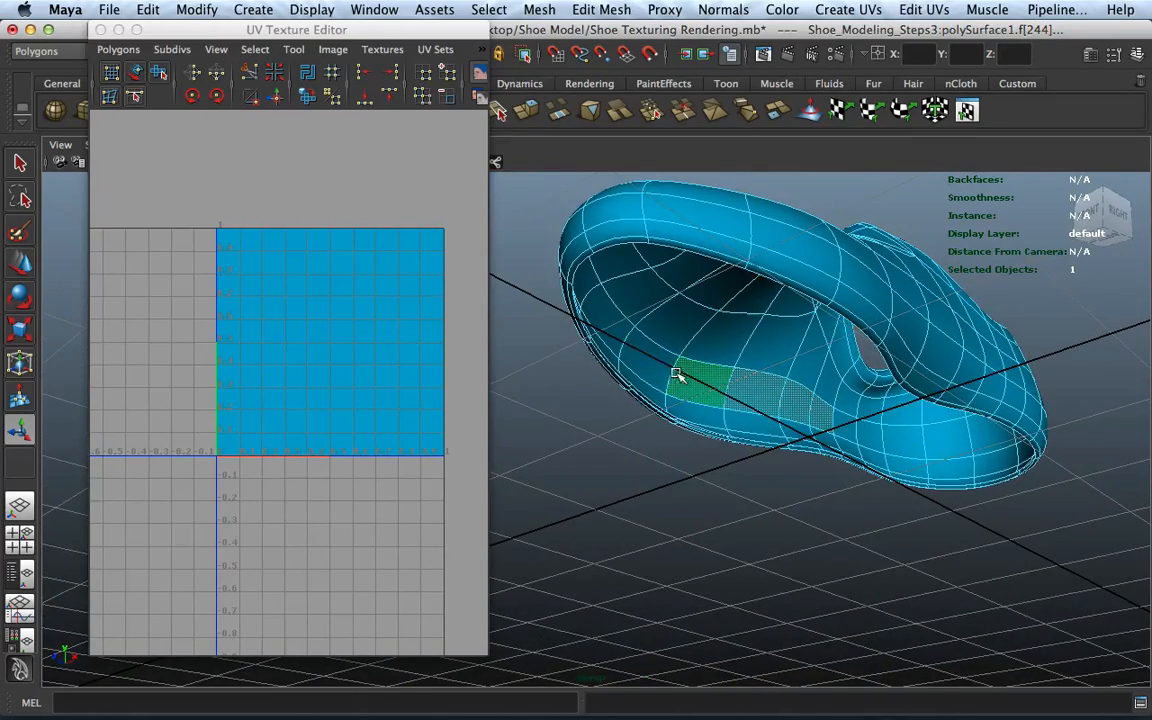
pyautogui.keyDown('shift'); pyautogui.click(656, 371); pyautogui.keyUp('shift')
pyautogui.keyDown('shift'); pyautogui.click(674, 335); pyautogui.keyUp('shift')
pyautogui.keyDown('shift'); pyautogui.click(641, 303); pyautogui.keyUp('shift')
pyautogui.keyDown('shift'); pyautogui.click(610, 320); pyautogui.keyUp('shift')
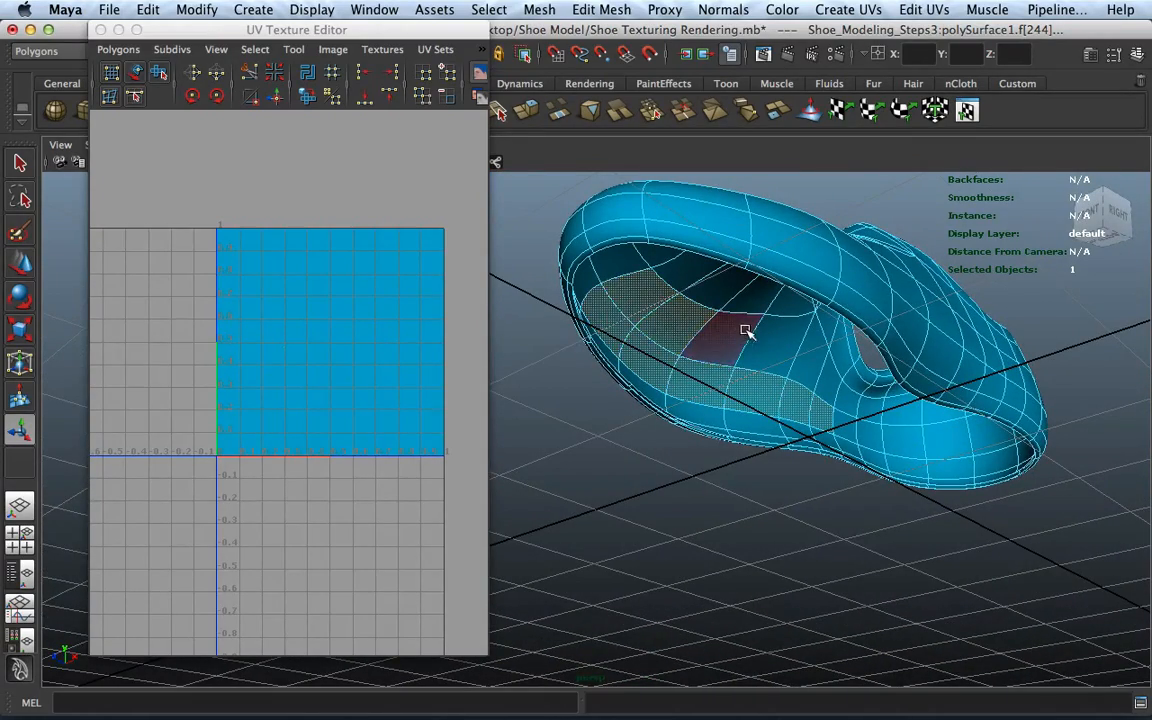
pyautogui.keyDown('shift'); pyautogui.click(745, 332); pyautogui.keyUp('shift')
# Step: Locate the tiny UV shell belonging to the selected side faces in the UV layout, and reselect all faces to compare shell sizes
pyautogui.scroll(3, 287, 378)
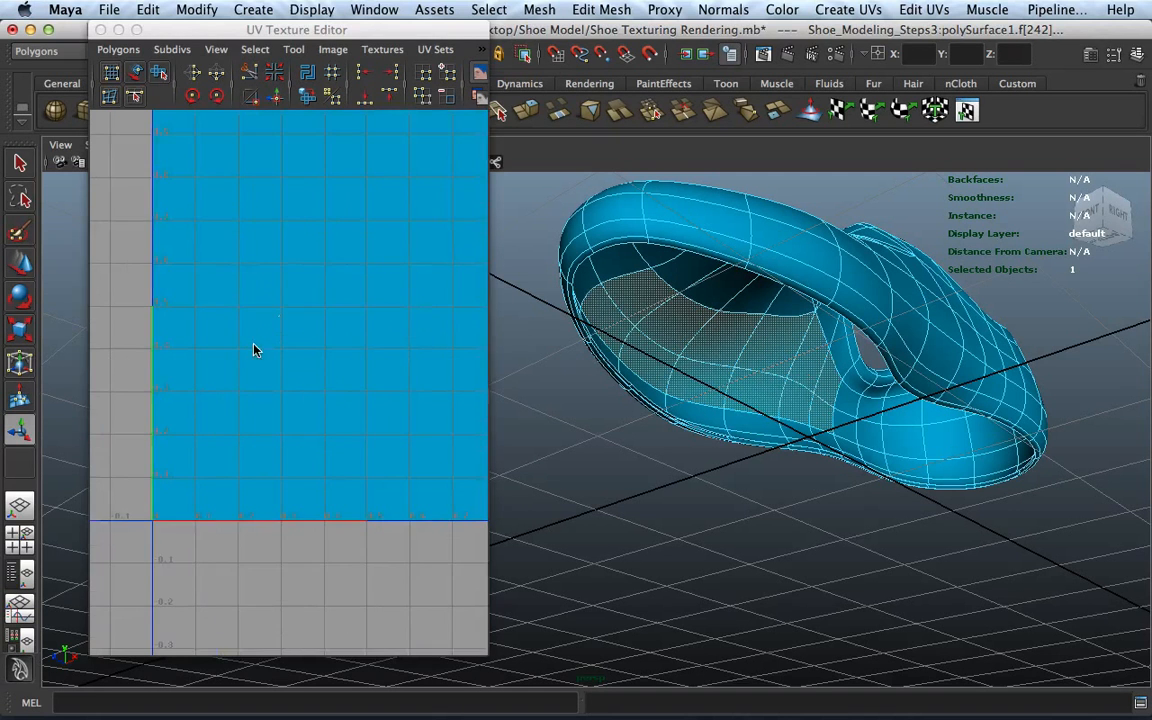
pyautogui.scroll(5, 255, 349)
pyautogui.scroll(5, 354, 380)
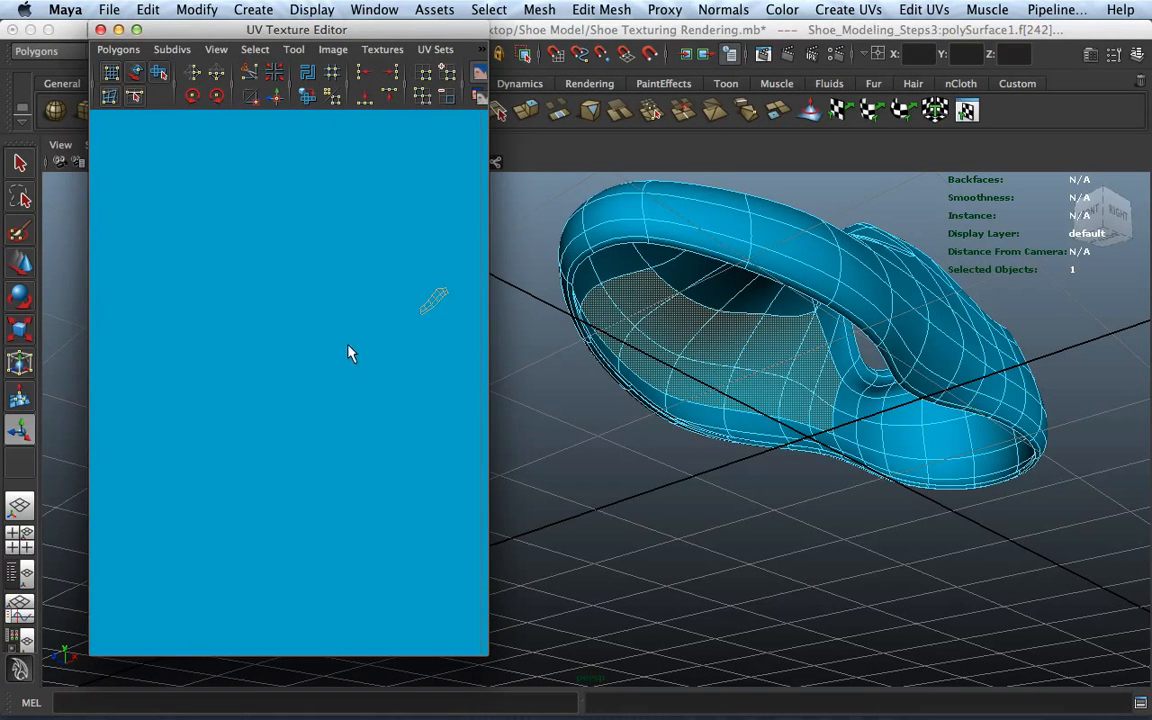
pyautogui.doubleClick(697, 323)
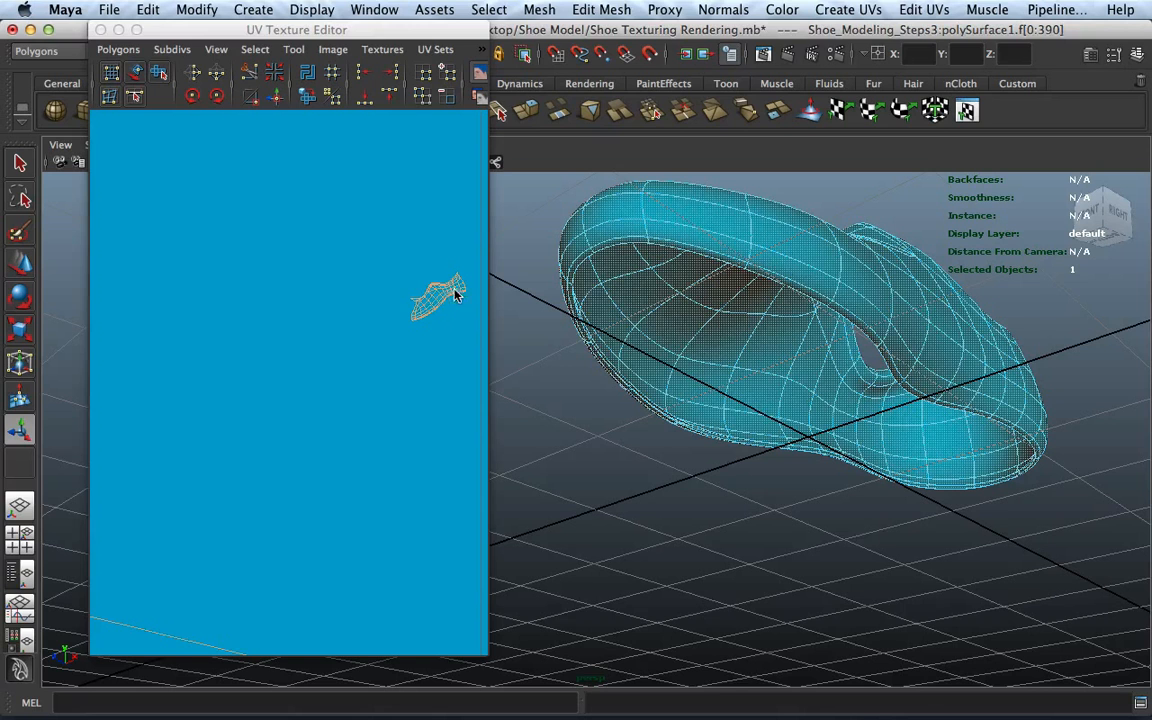
pyautogui.scroll(6, 440, 306)
pyautogui.scroll(-8, 434, 313)
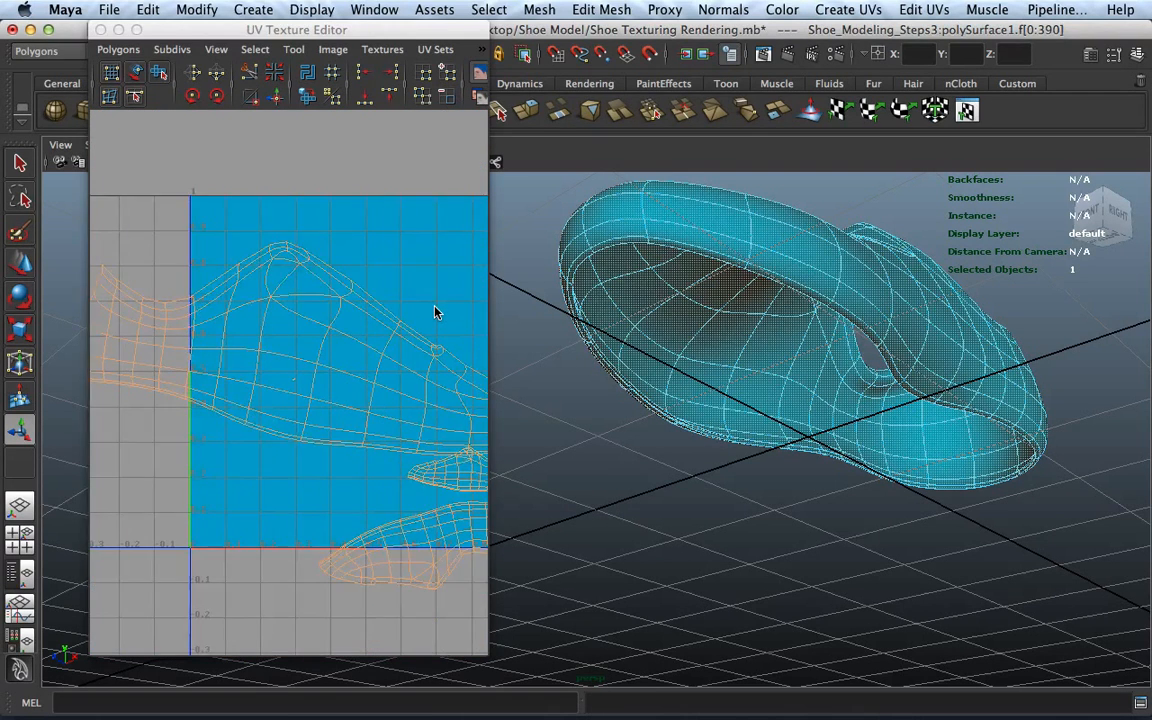
pyautogui.scroll(2, 330, 376)
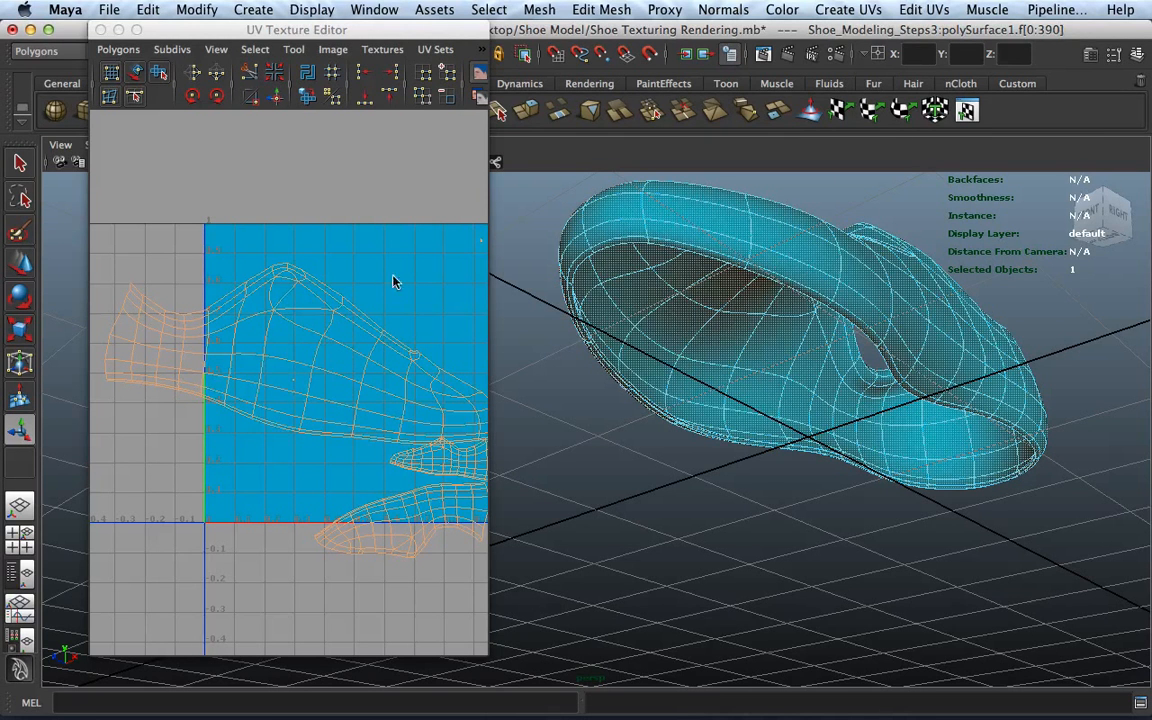
# Step: Widen the UV Texture Editor to review the full UV layout beside the shoe, and close the editor
pyautogui.keyDown('alt'); pyautogui.moveTo(366, 366); pyautogui.dragTo(266, 321, button='middle'); pyautogui.keyUp('alt')
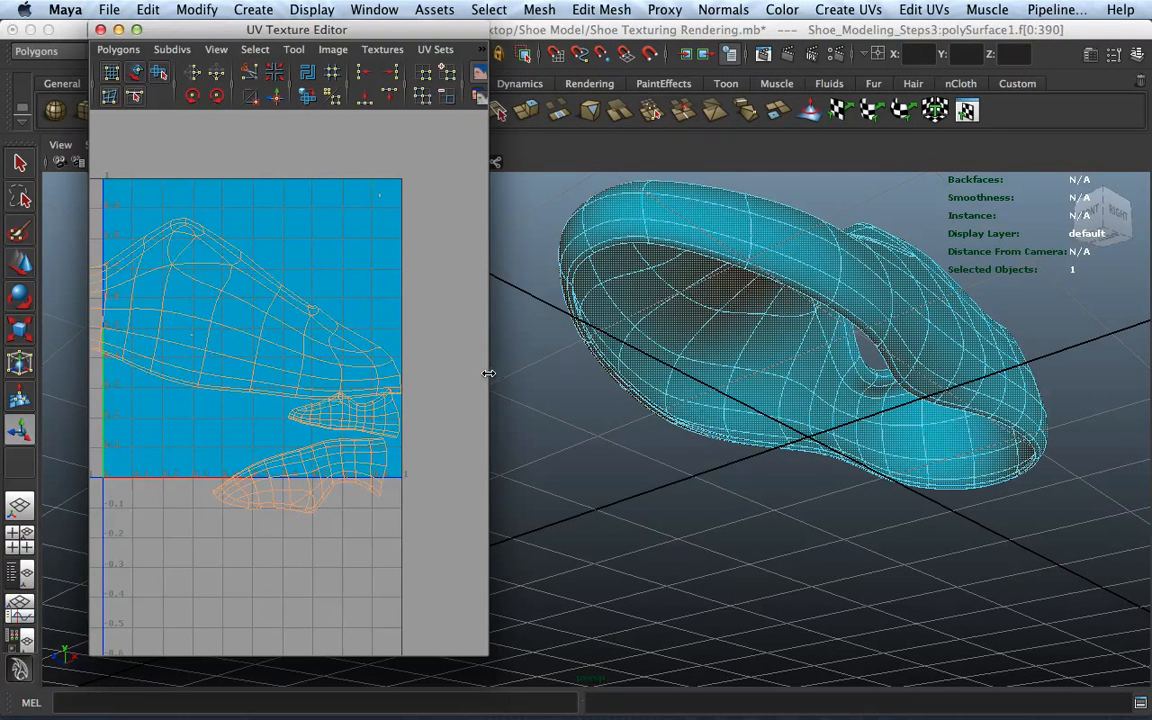
pyautogui.moveTo(488, 373); pyautogui.dragTo(798, 360)
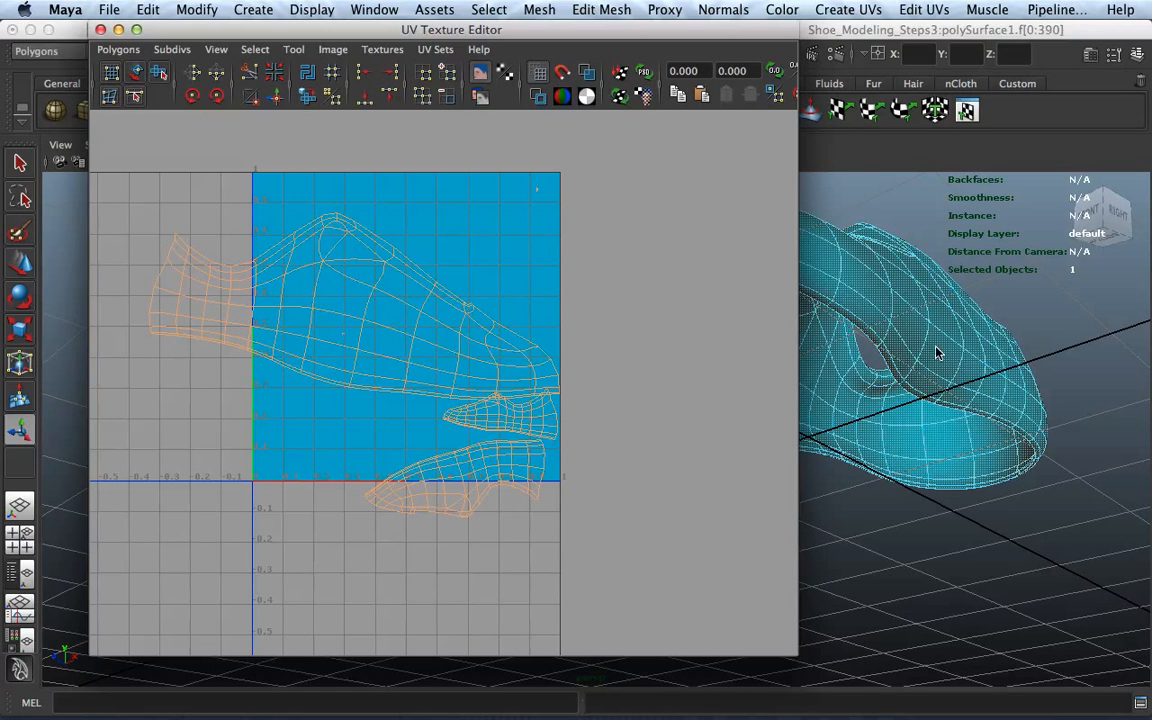
pyautogui.keyDown('alt'); pyautogui.moveTo(941, 352); pyautogui.dragTo(943, 385); pyautogui.keyUp('alt')
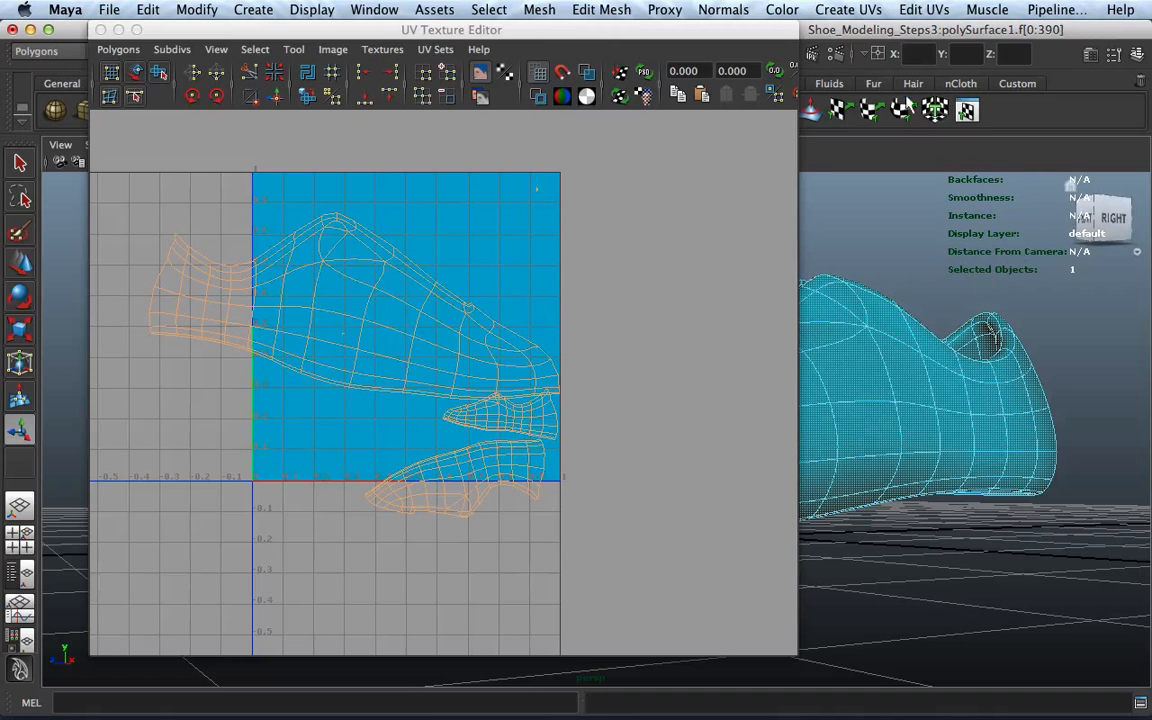
pyautogui.click(100, 29)
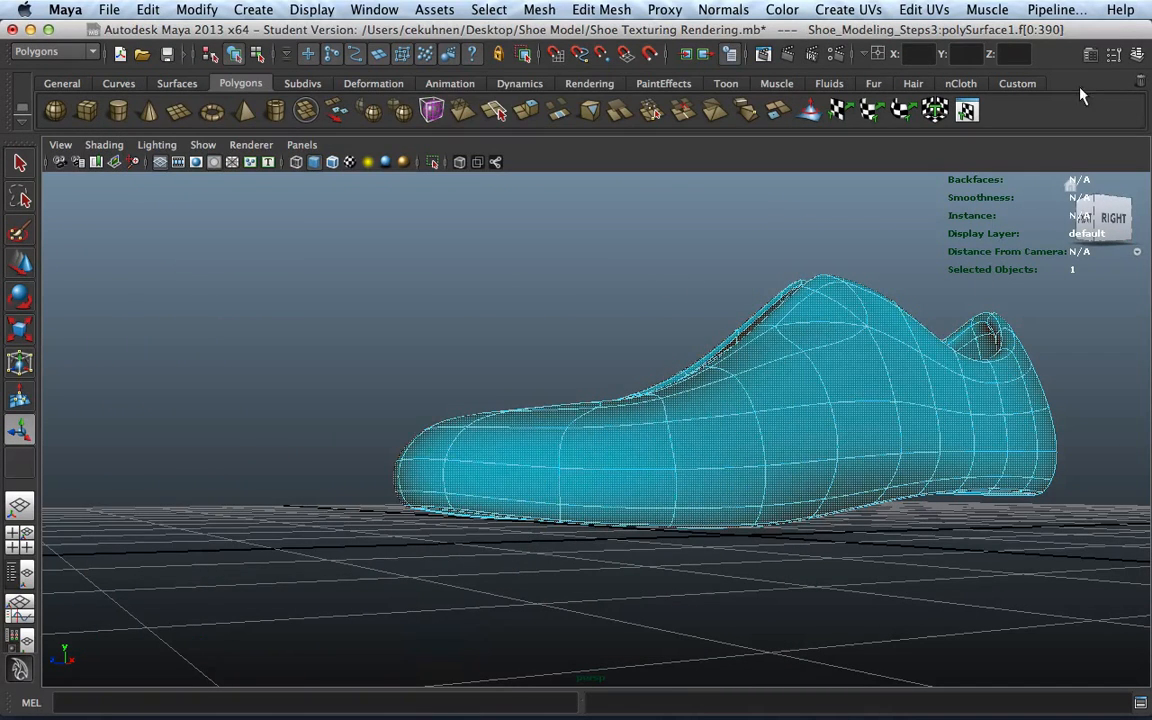
# Step: Show the Attribute Editor and look through the nodes connected to the shoe upper
pyautogui.click(1138, 55)
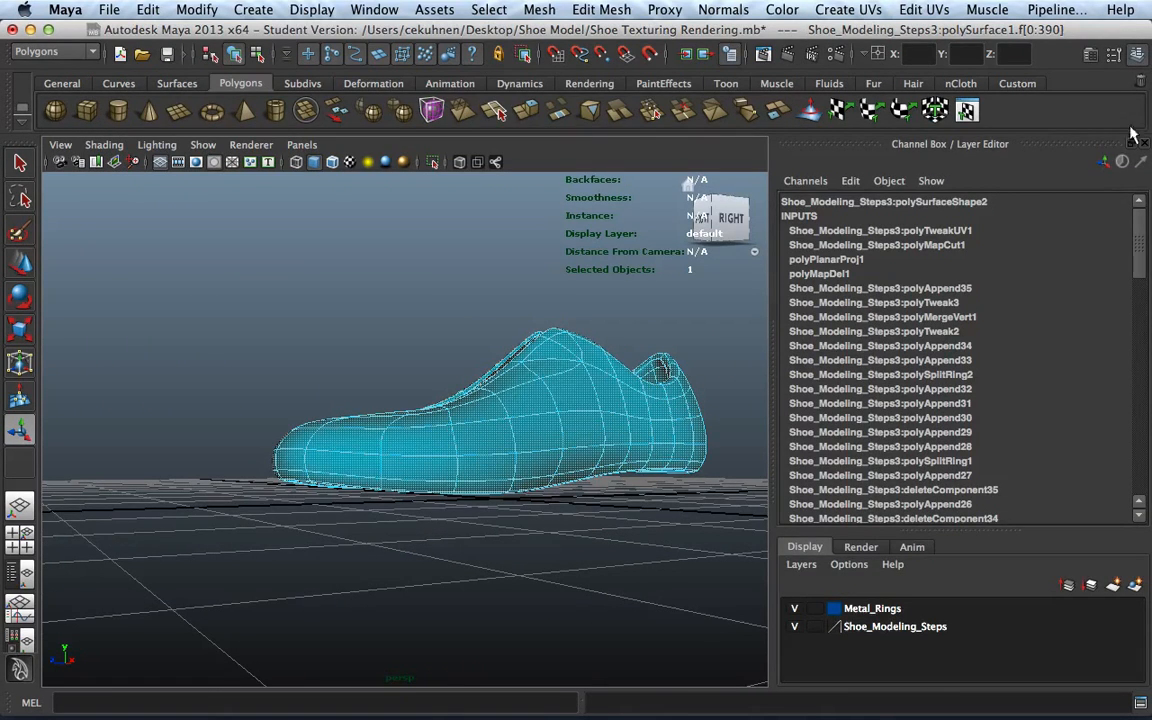
pyautogui.click(1091, 55)
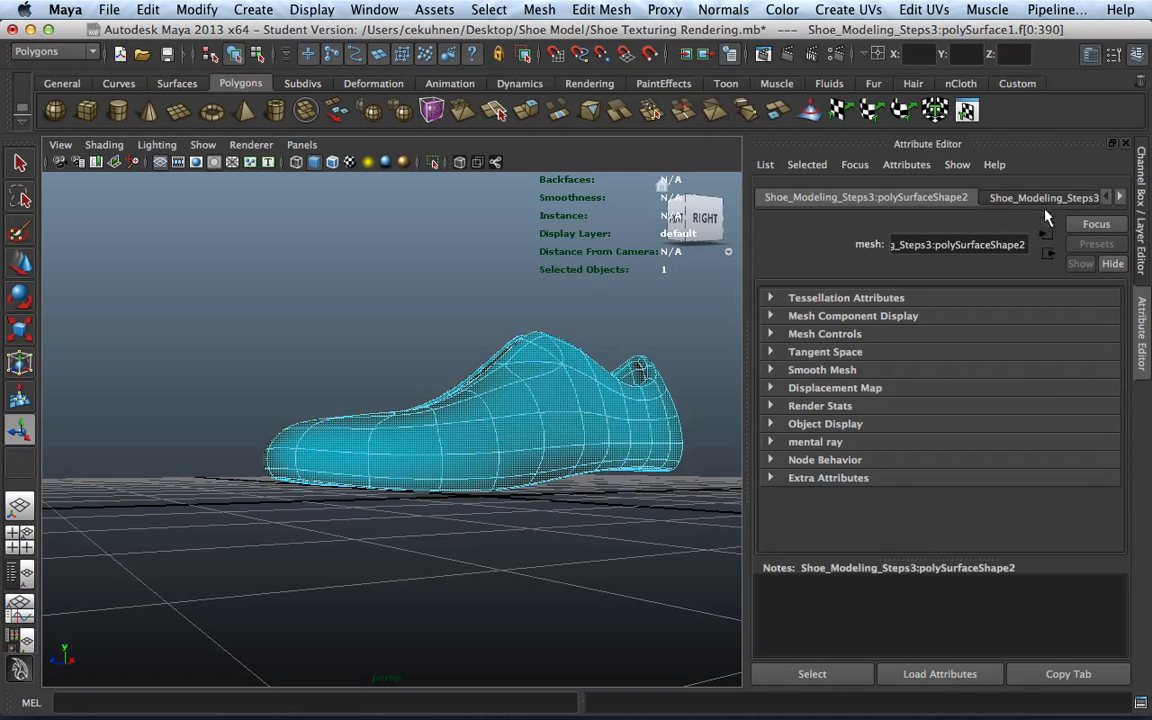
pyautogui.click(1121, 197)
pyautogui.click(1121, 197)
pyautogui.click(1121, 197)
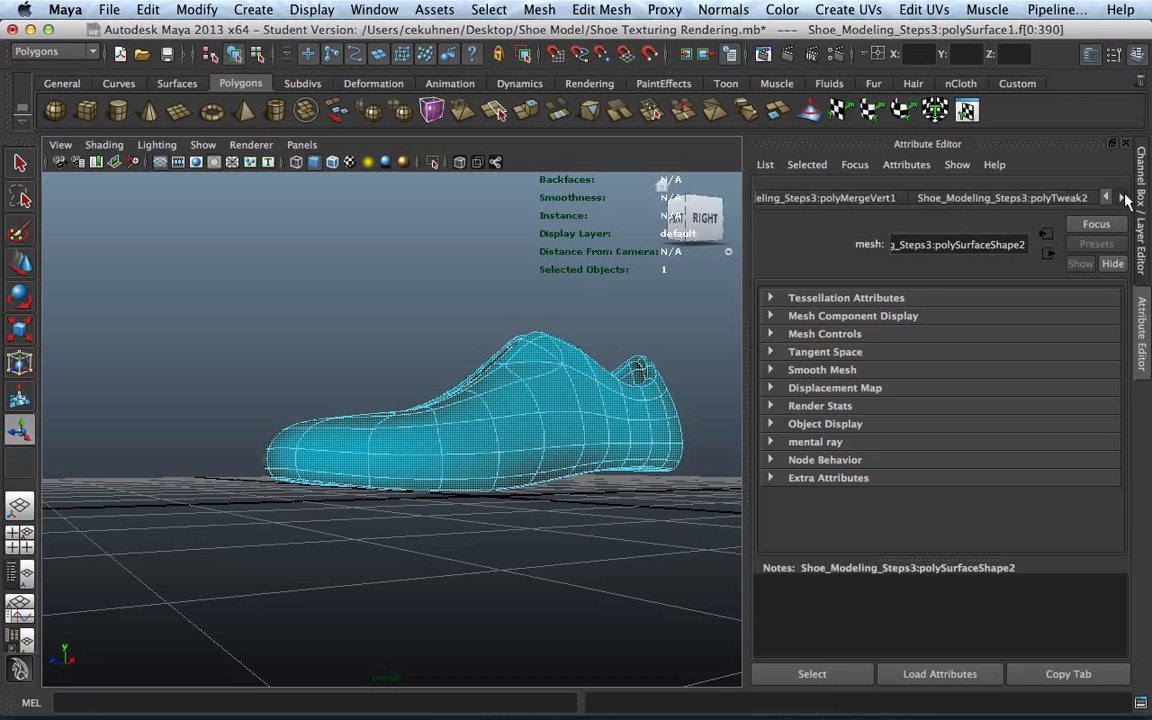
pyautogui.click(1121, 197)
pyautogui.click(1121, 197)
pyautogui.click(1121, 197)
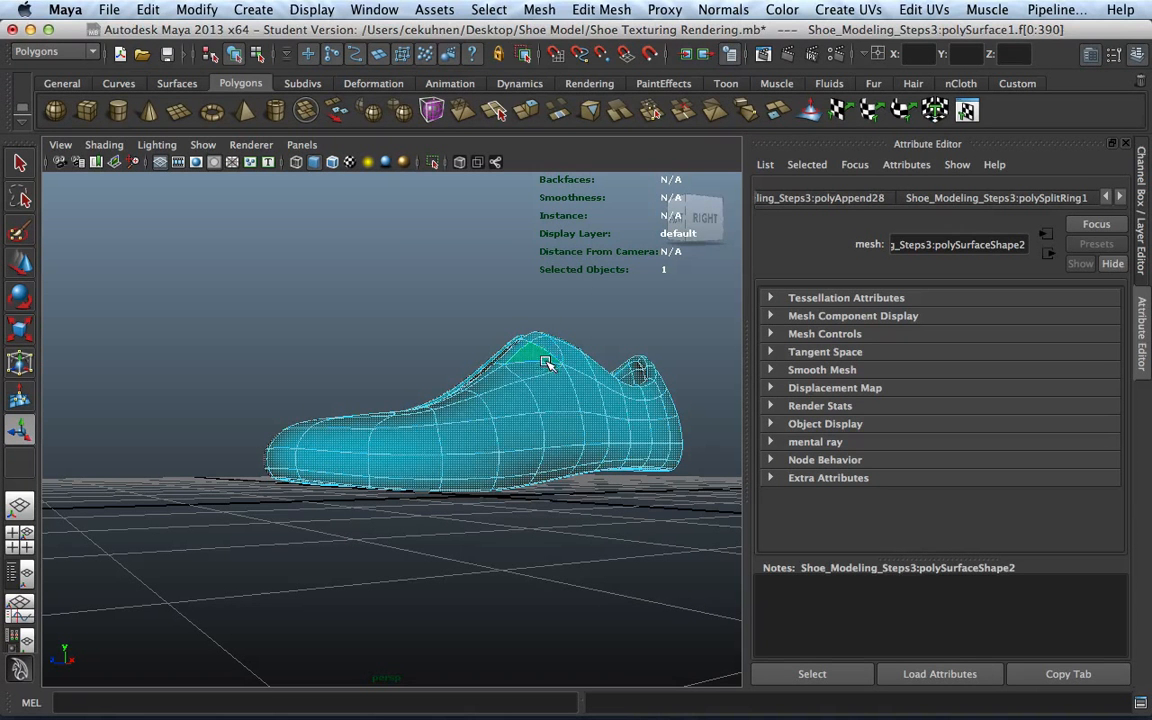
# Step: Return to object mode, select the shoe upper and assign a new Lambert material to it
pyautogui.rightClick(513, 391)
pyautogui.moveTo(513, 408); pyautogui.dragTo(575, 372, button='right')
pyautogui.click(516, 406)
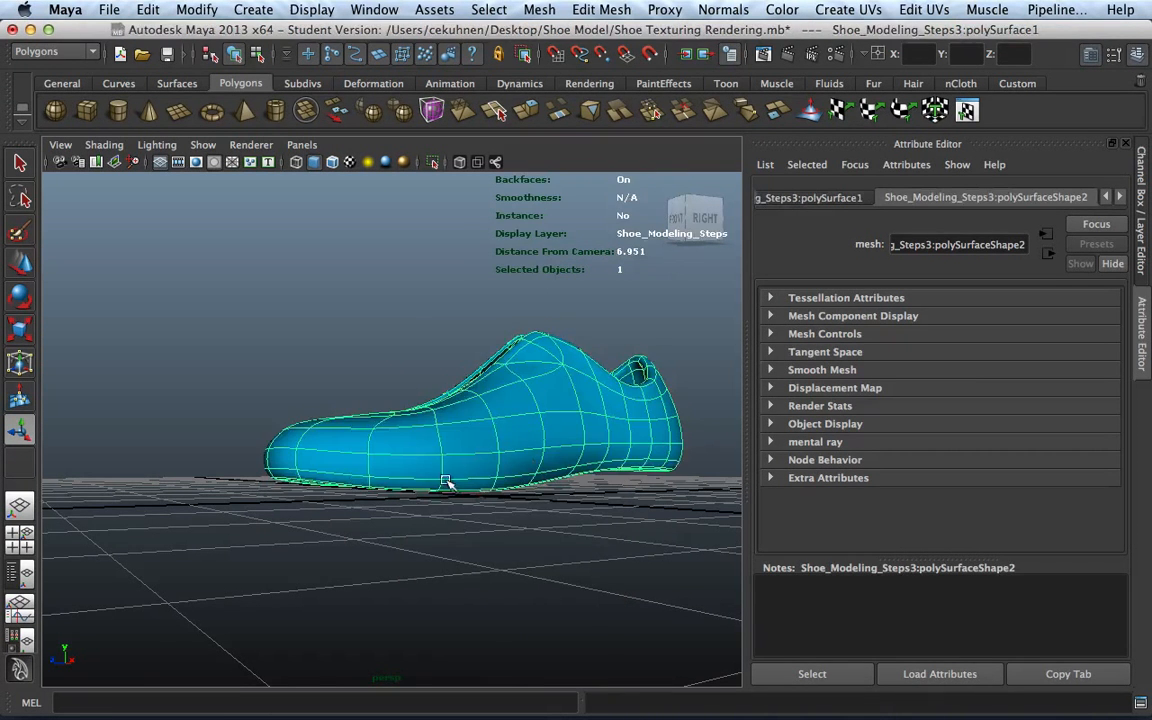
pyautogui.keyDown('alt'); pyautogui.moveTo(447, 481); pyautogui.dragTo(473, 522); pyautogui.keyUp('alt')
pyautogui.moveTo(557, 389); pyautogui.dragTo(548, 643, button='right')
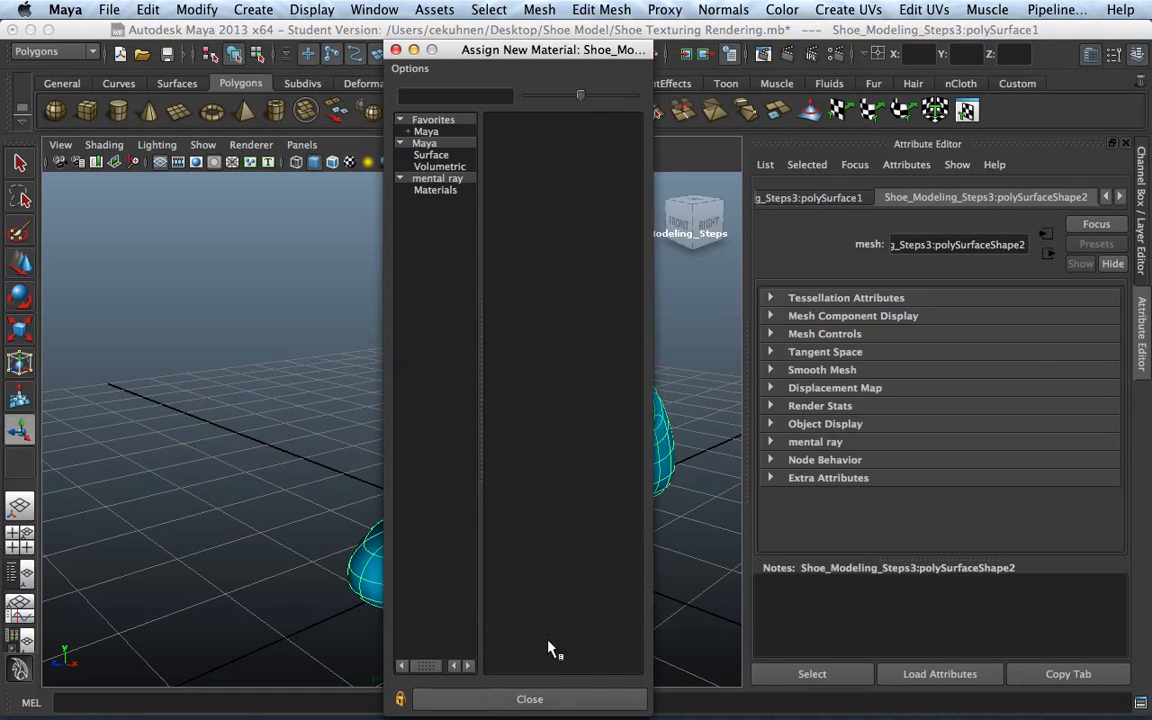
pyautogui.click(551, 189)
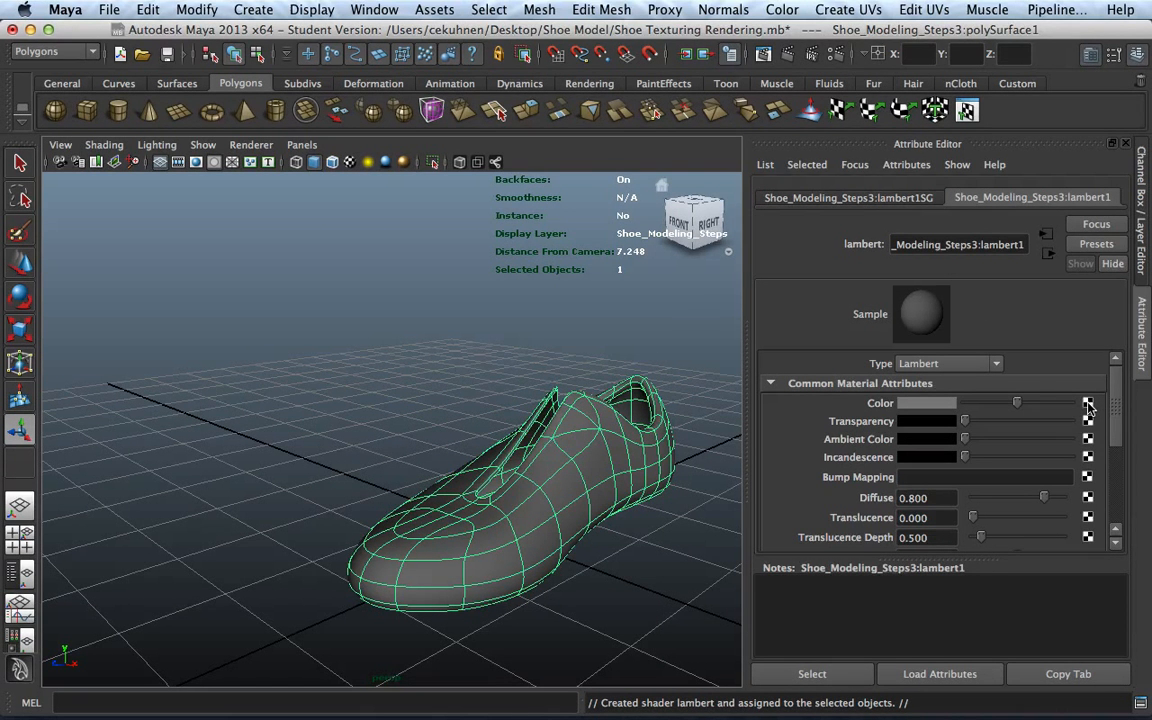
# Step: Map a Checker texture to the Lambert material's color and display textures in the perspective view
pyautogui.click(1088, 403)
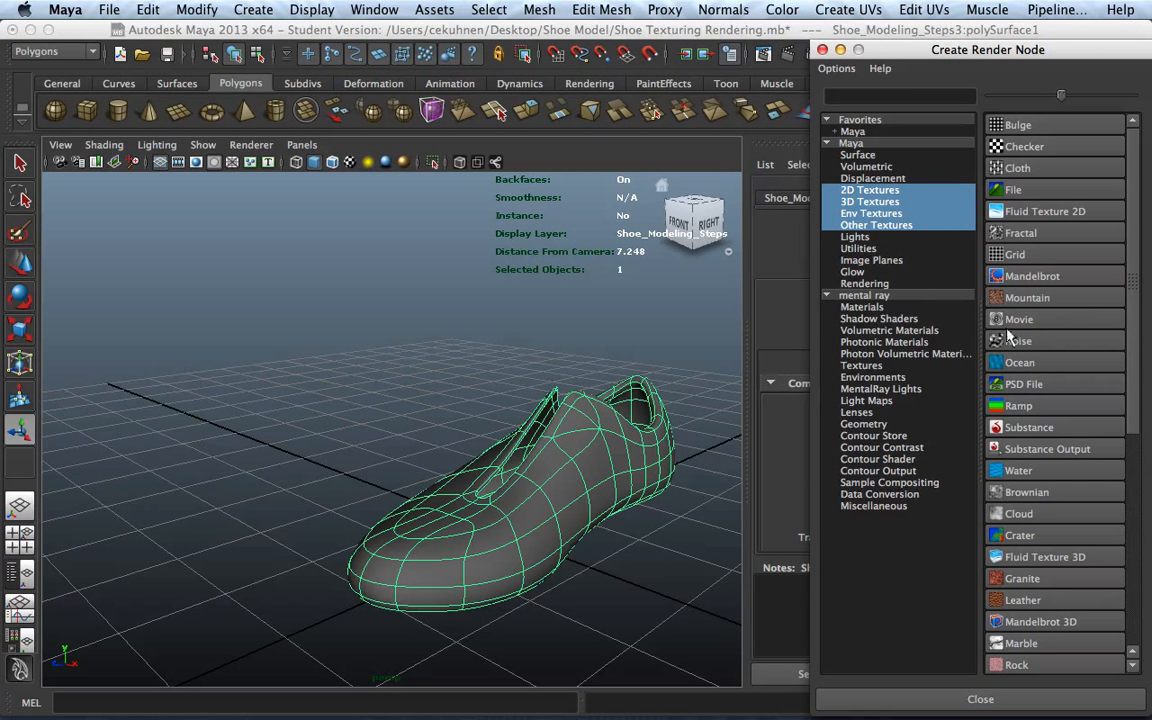
pyautogui.click(1048, 146)
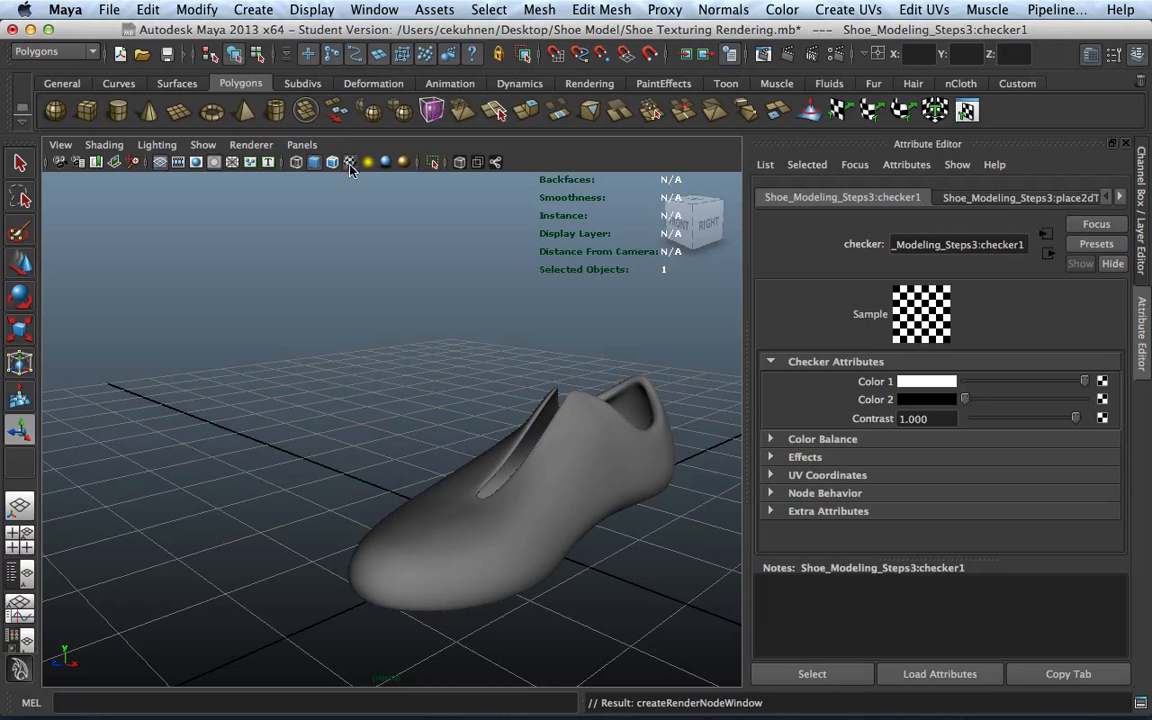
pyautogui.press('6')
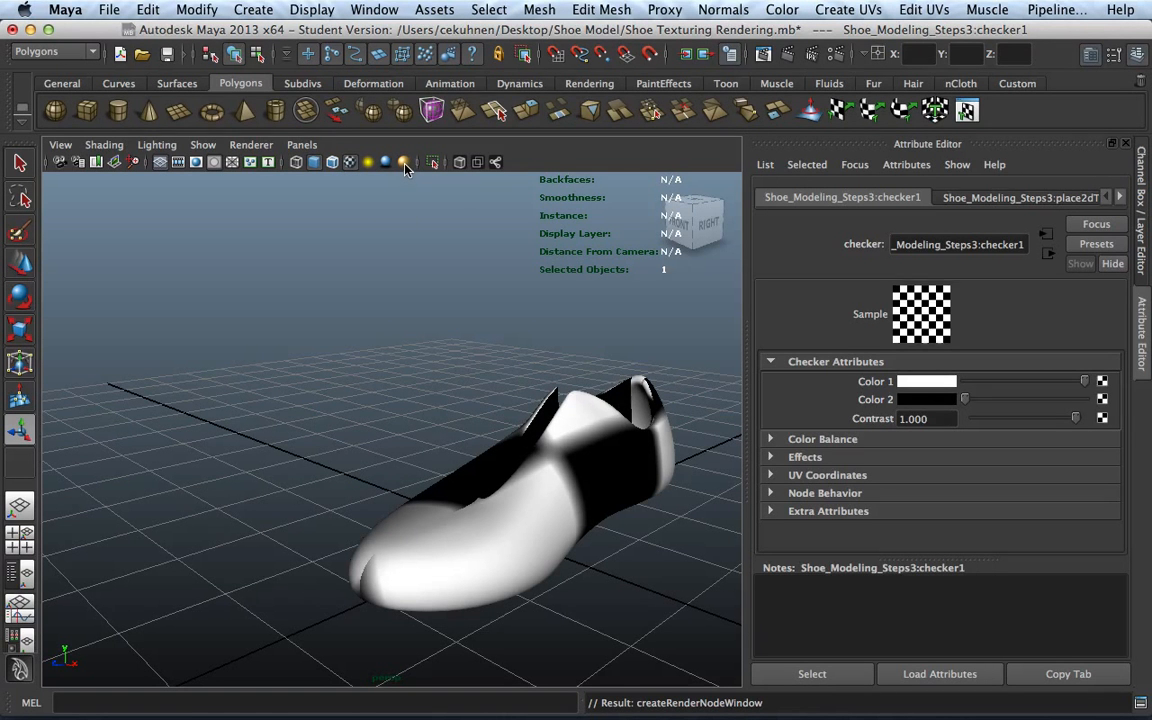
# Step: Turn on High Quality rendering in the perspective view and examine the checker pattern around the shoe upper for stretching and uneven squares
pyautogui.click(404, 163)
pyautogui.keyDown('alt'); pyautogui.moveTo(460, 398); pyautogui.dragTo(558, 463); pyautogui.keyUp('alt')
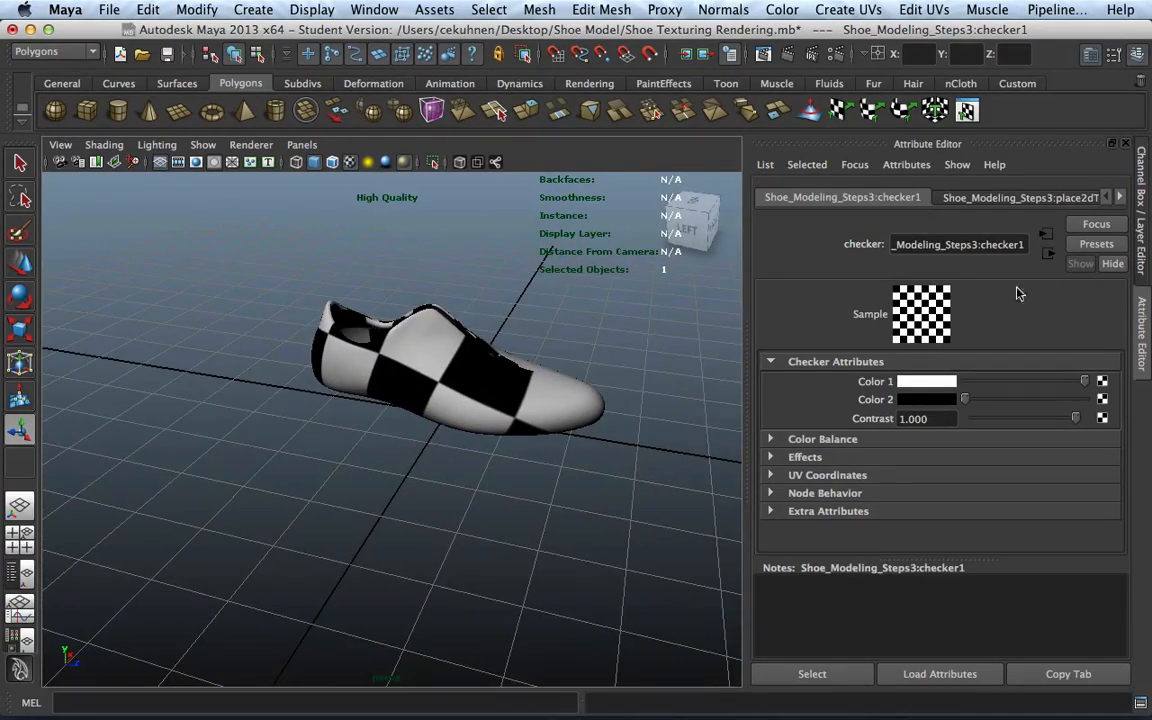
pyautogui.keyDown('alt'); pyautogui.moveTo(507, 397); pyautogui.dragTo(543, 411); pyautogui.keyUp('alt')
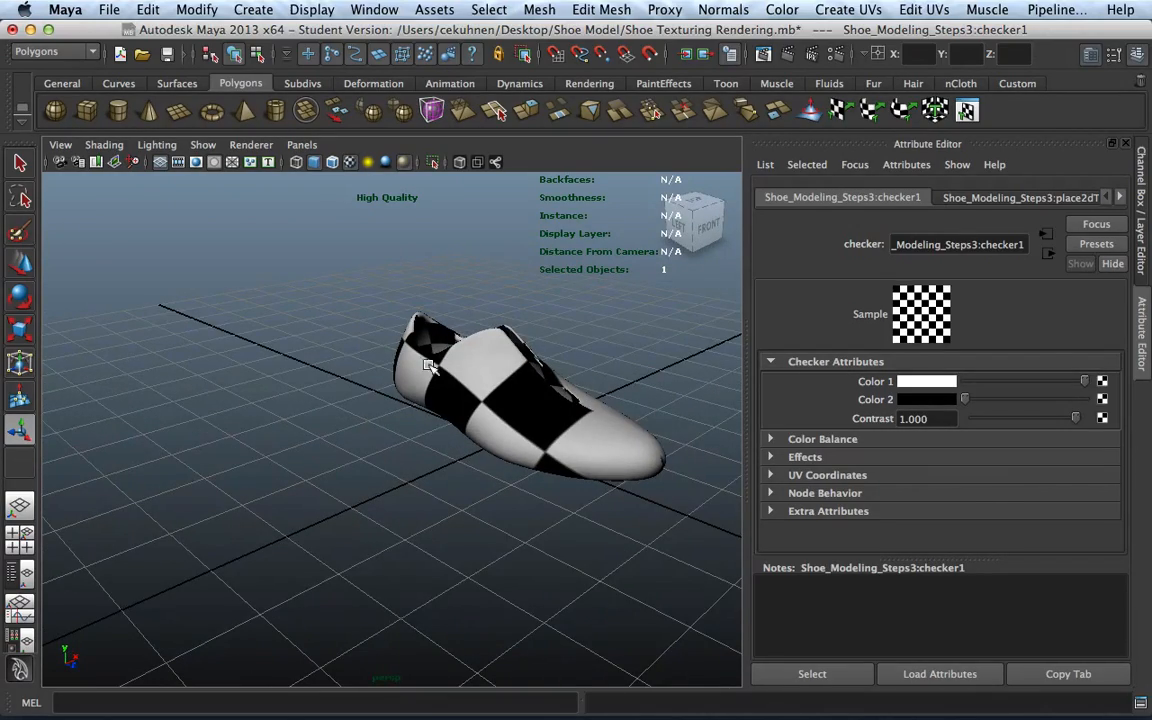
pyautogui.keyDown('alt'); pyautogui.moveTo(689, 457); pyautogui.dragTo(600, 470); pyautogui.keyUp('alt')
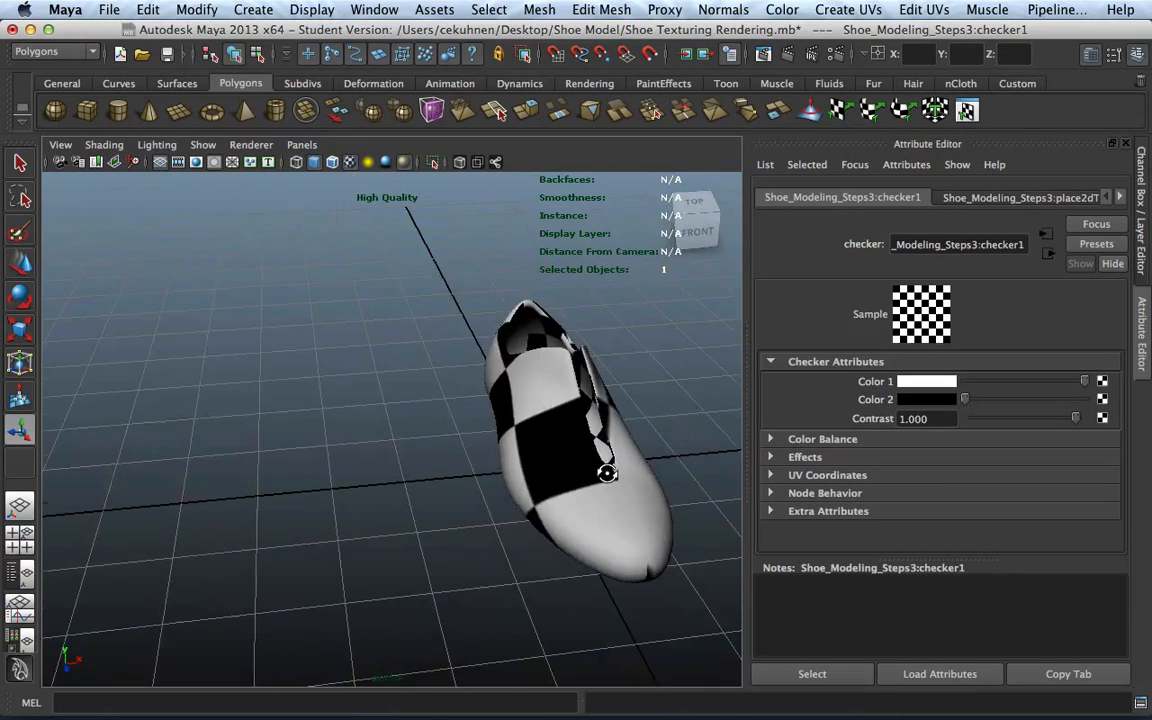
pyautogui.click(934, 293)
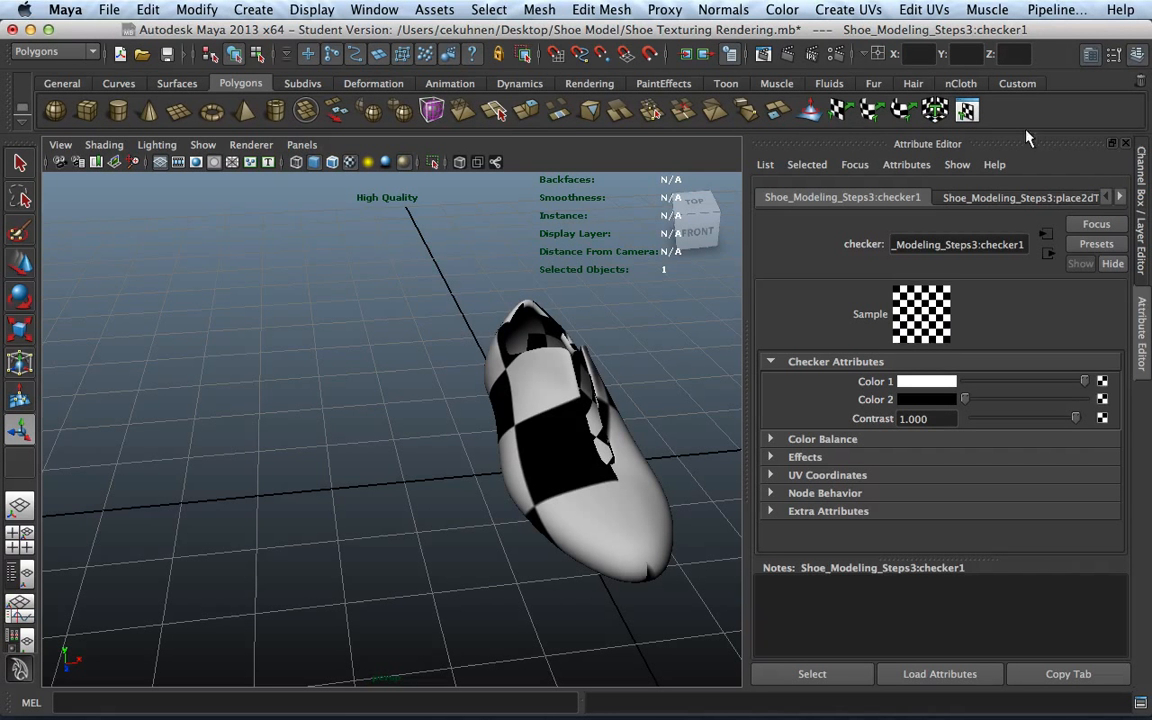
# Step: Close the Attribute Editor and Channel Box, open the UV Texture Editor and select the shoe upper to display its UVs
pyautogui.click(1127, 145)
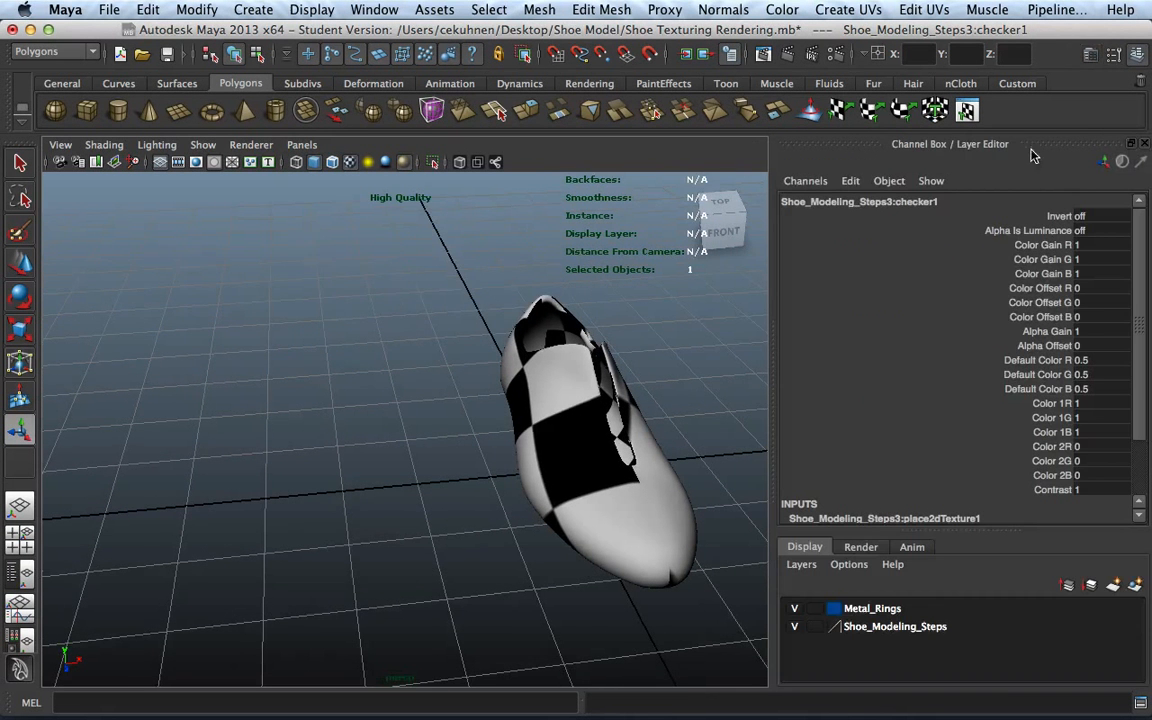
pyautogui.click(1145, 145)
pyautogui.click(968, 111)
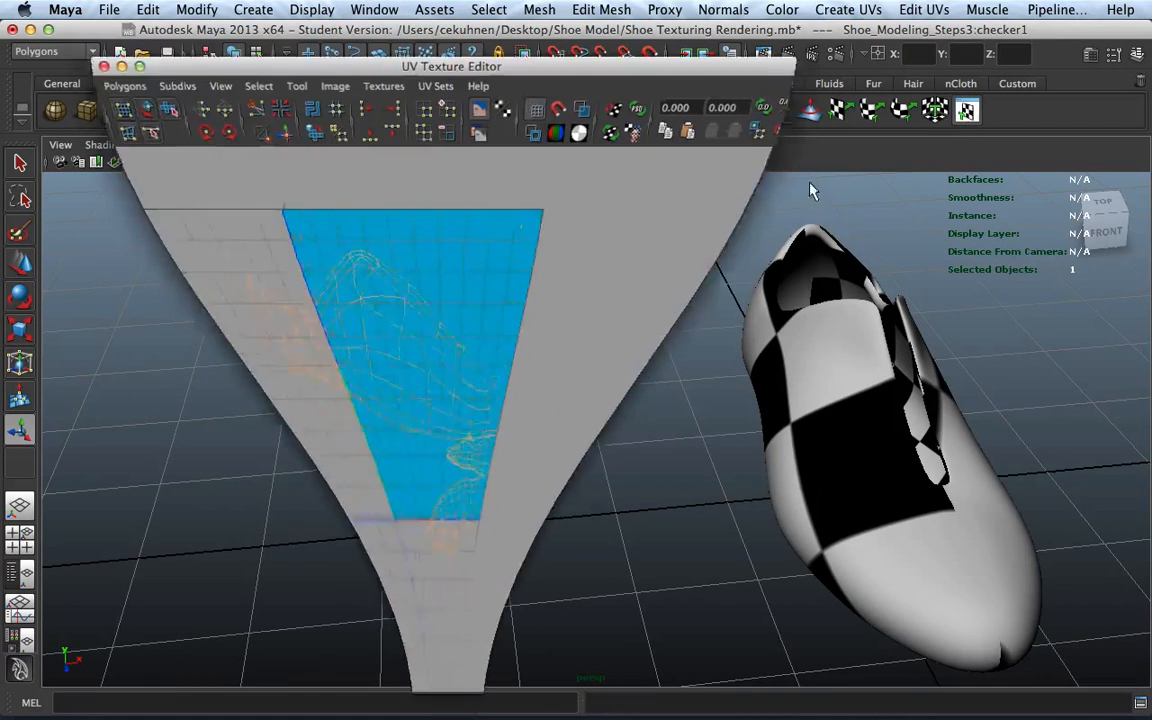
pyautogui.click(887, 305)
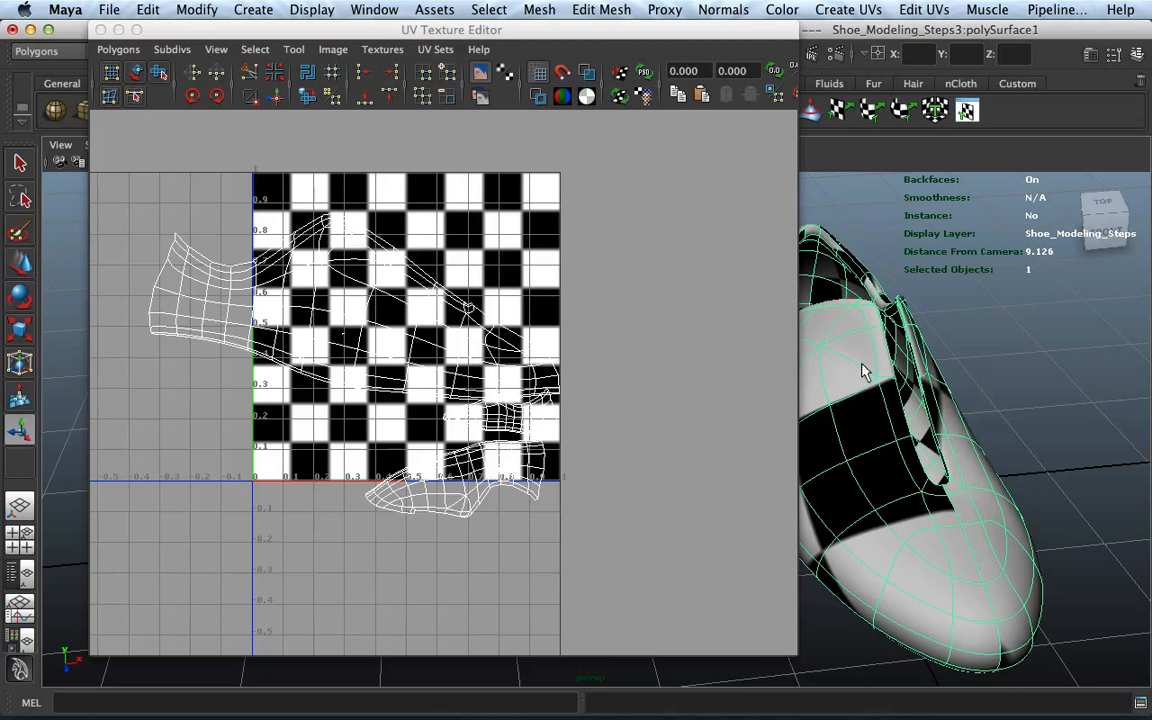
pyautogui.click(216, 269)
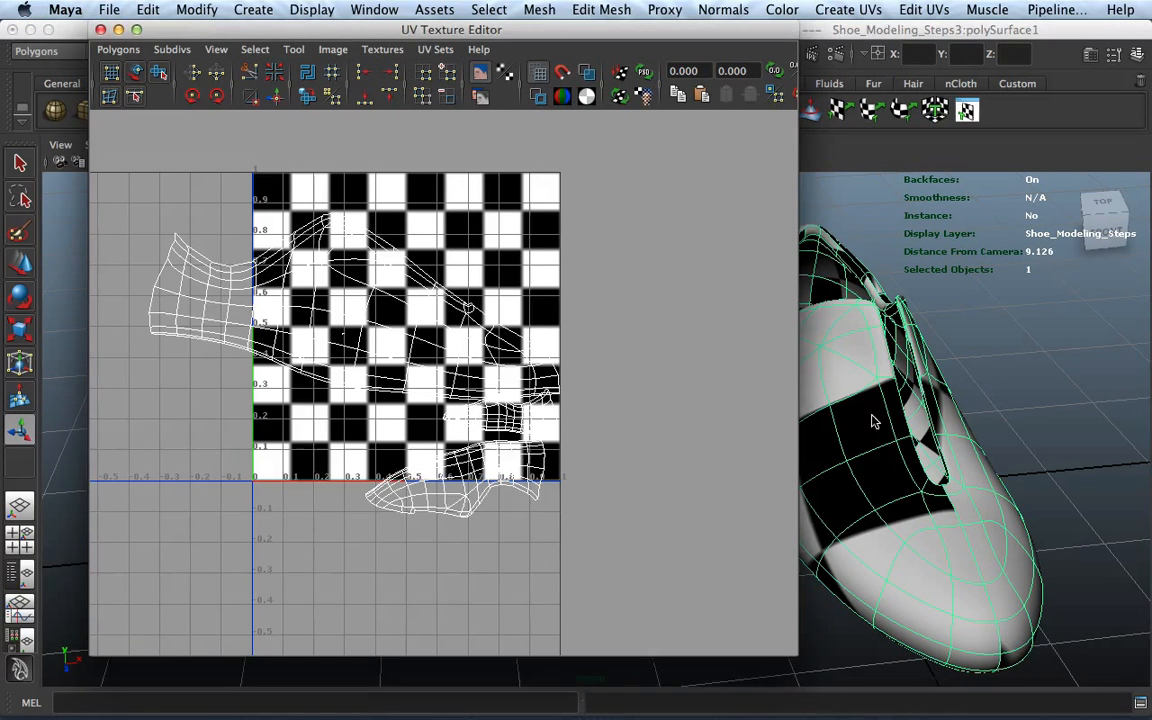
# Step: Switch the shoe upper to face mode and select all of its faces
pyautogui.moveTo(870, 390); pyautogui.dragTo(873, 432, button='right')
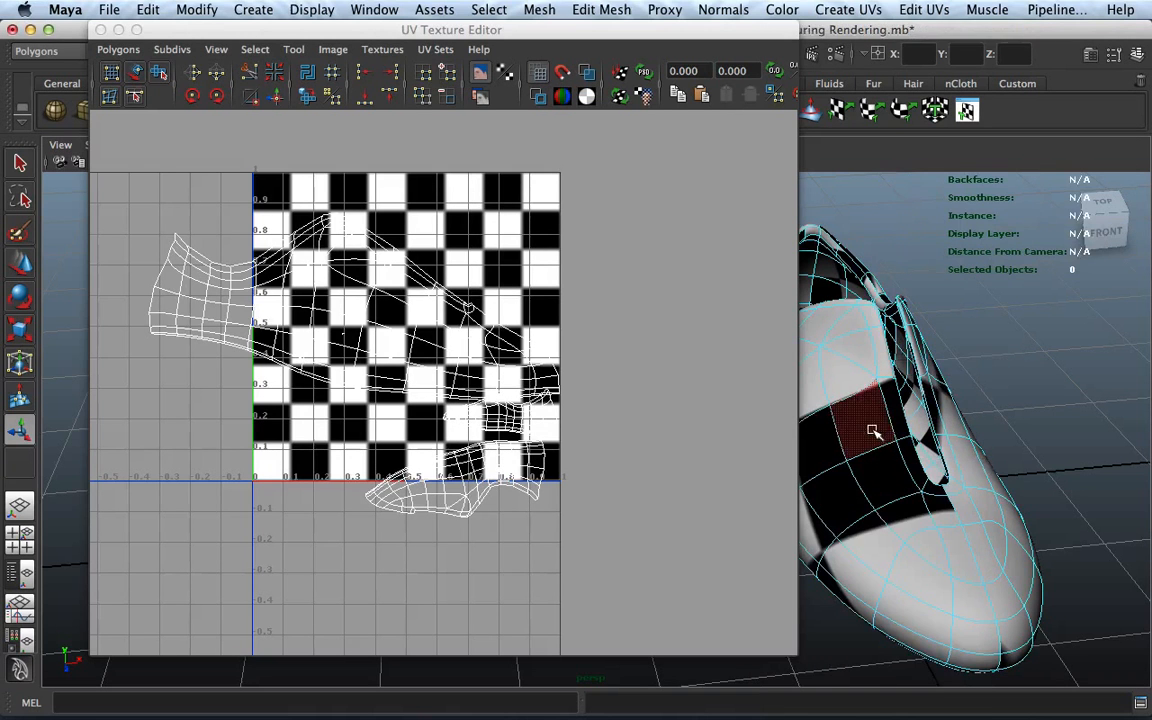
pyautogui.click(873, 431)
pyautogui.keyDown('alt'); pyautogui.moveTo(873, 431); pyautogui.dragTo(916, 376, button='middle'); pyautogui.keyUp('alt')
pyautogui.doubleClick(925, 431)
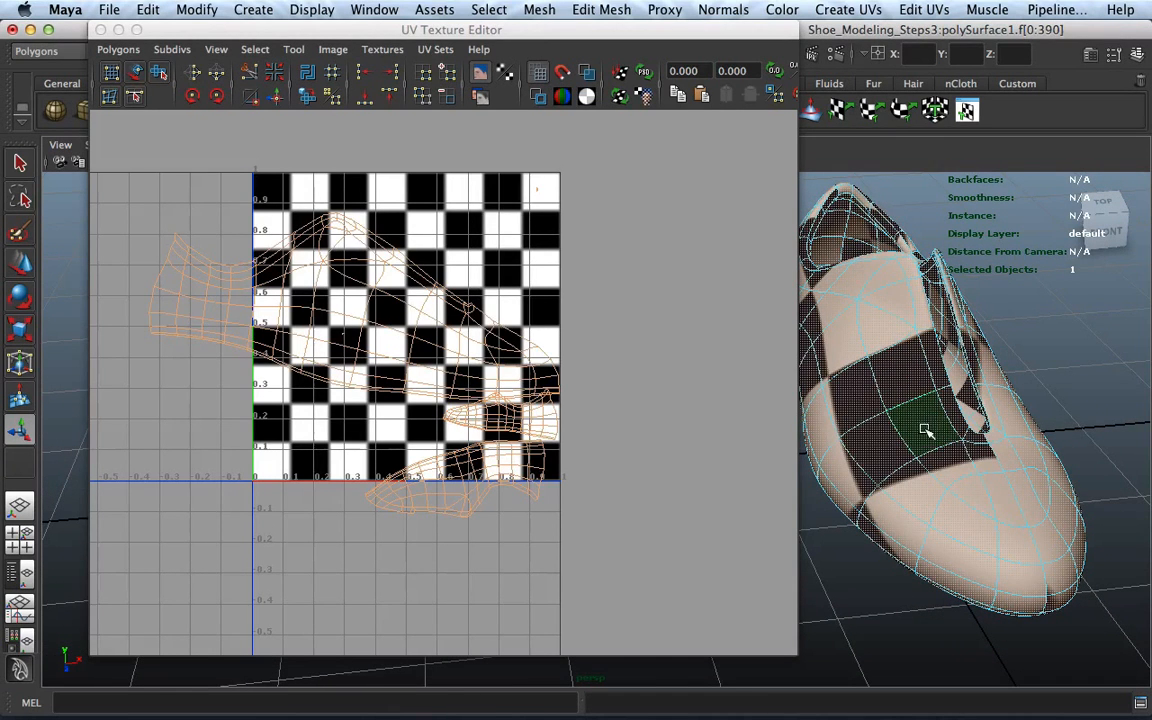
pyautogui.moveTo(391, 491); pyautogui.dragTo(390, 489)
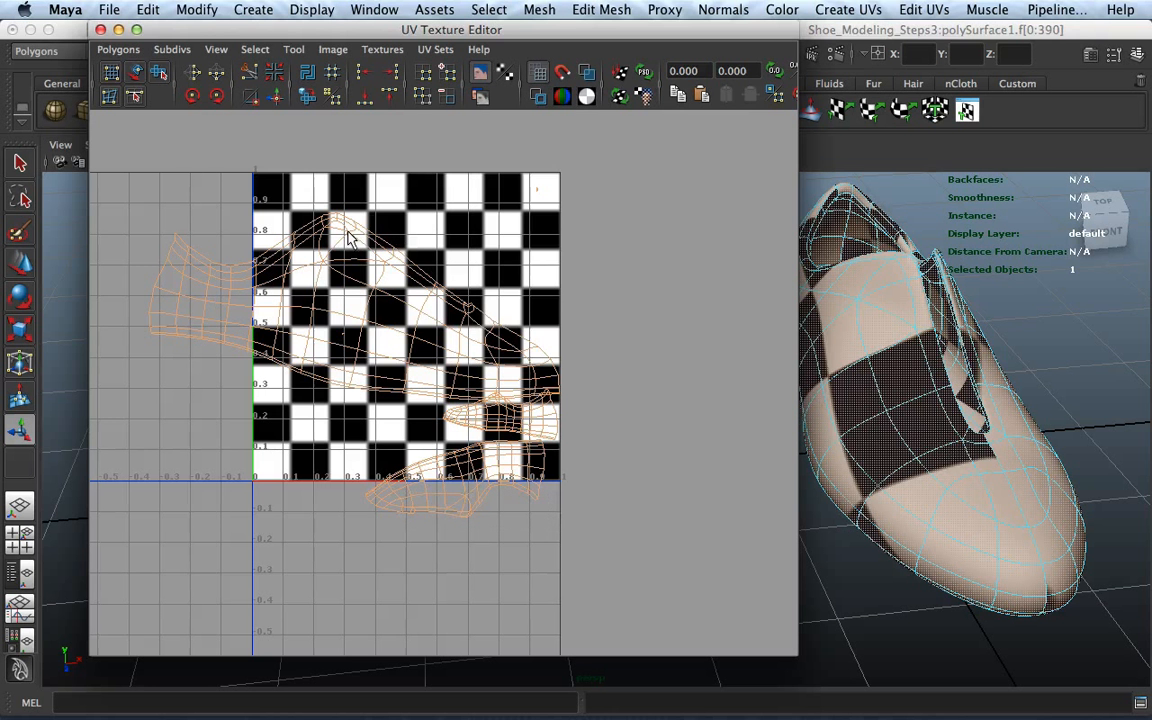
pyautogui.click(133, 75)
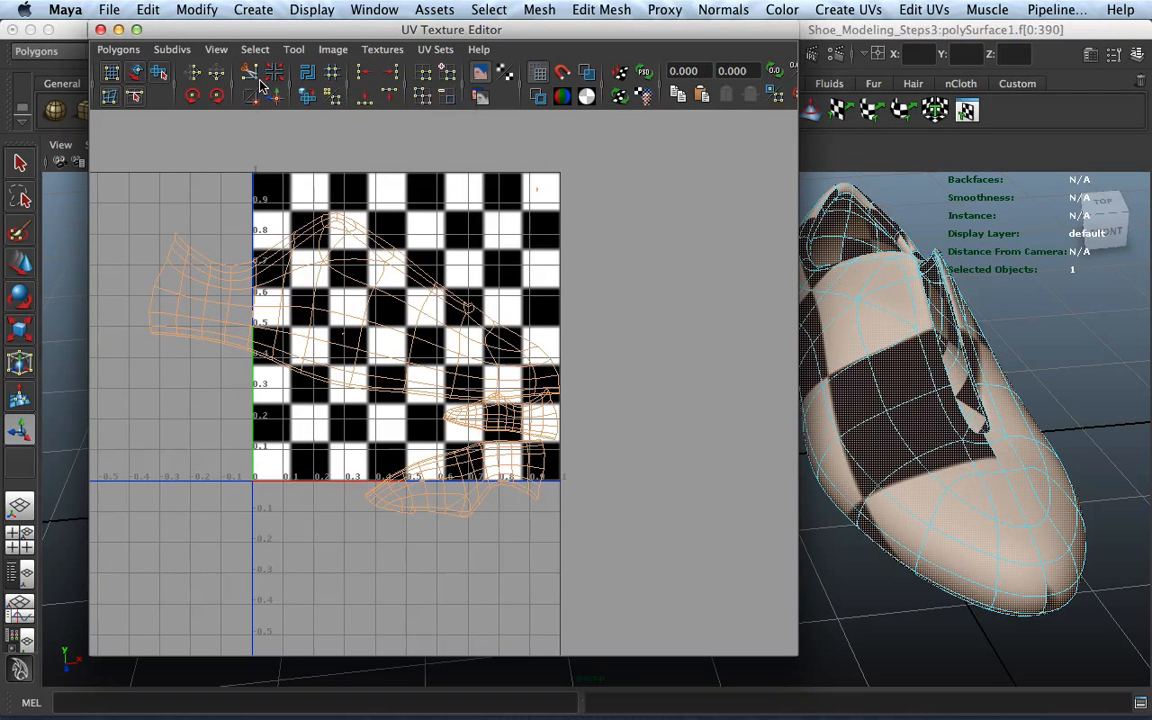
# Step: Switch the shoe upper to UV component mode and select all of its UVs in the UV Texture Editor
pyautogui.moveTo(932, 387); pyautogui.dragTo(975, 380, button='right')
pyautogui.keyDown('alt'); pyautogui.moveTo(900, 385); pyautogui.dragTo(1033, 352, button='middle'); pyautogui.keyUp('alt')
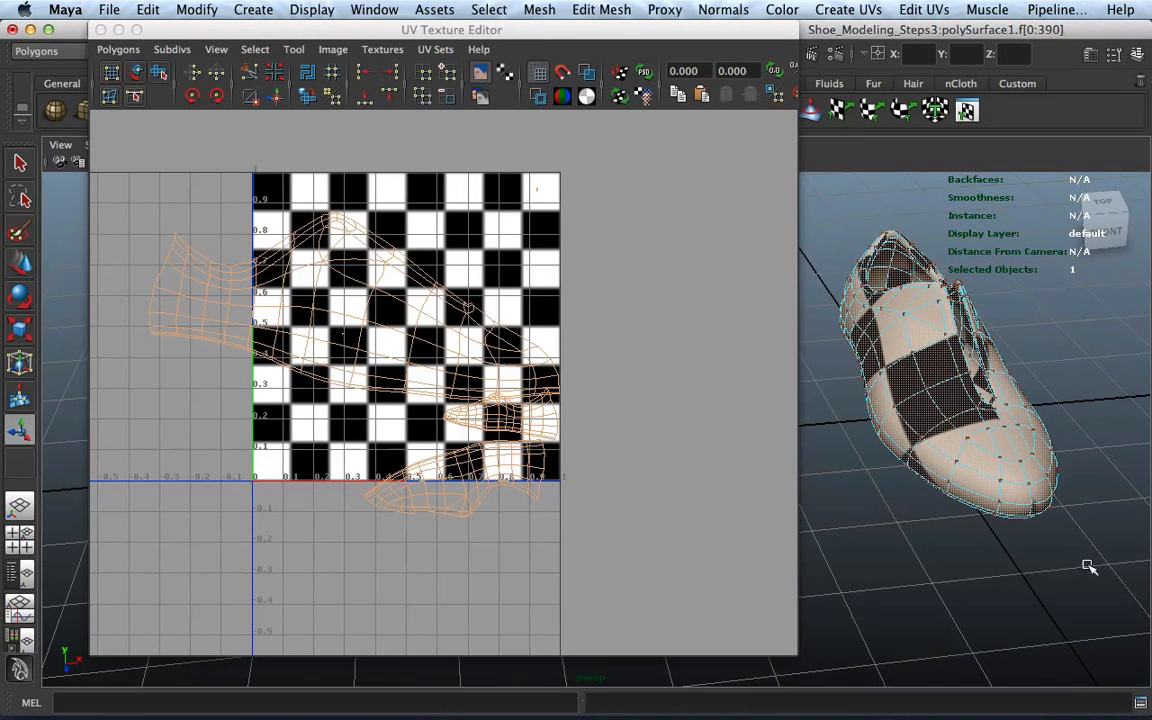
pyautogui.moveTo(130, 185); pyautogui.dragTo(575, 540)
pyautogui.scroll(2, 559, 563)
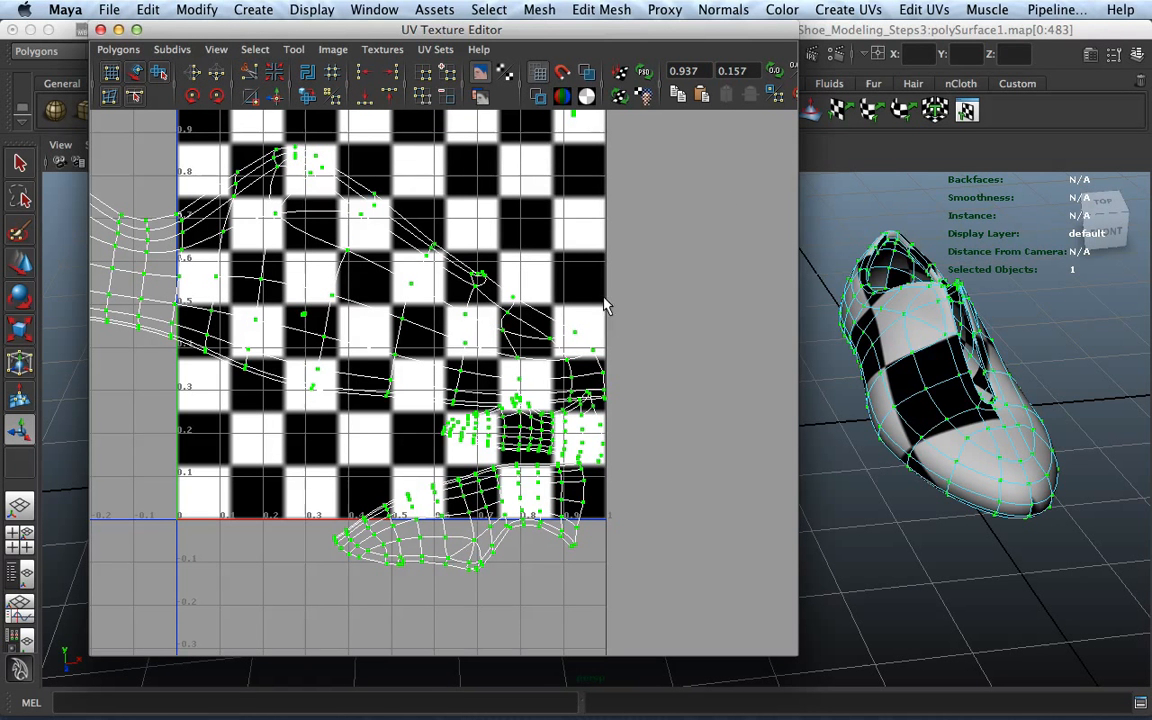
# Step: Pick a single UV on the black checker square on the shoe's side and select its connected UV shell
pyautogui.click(950, 377)
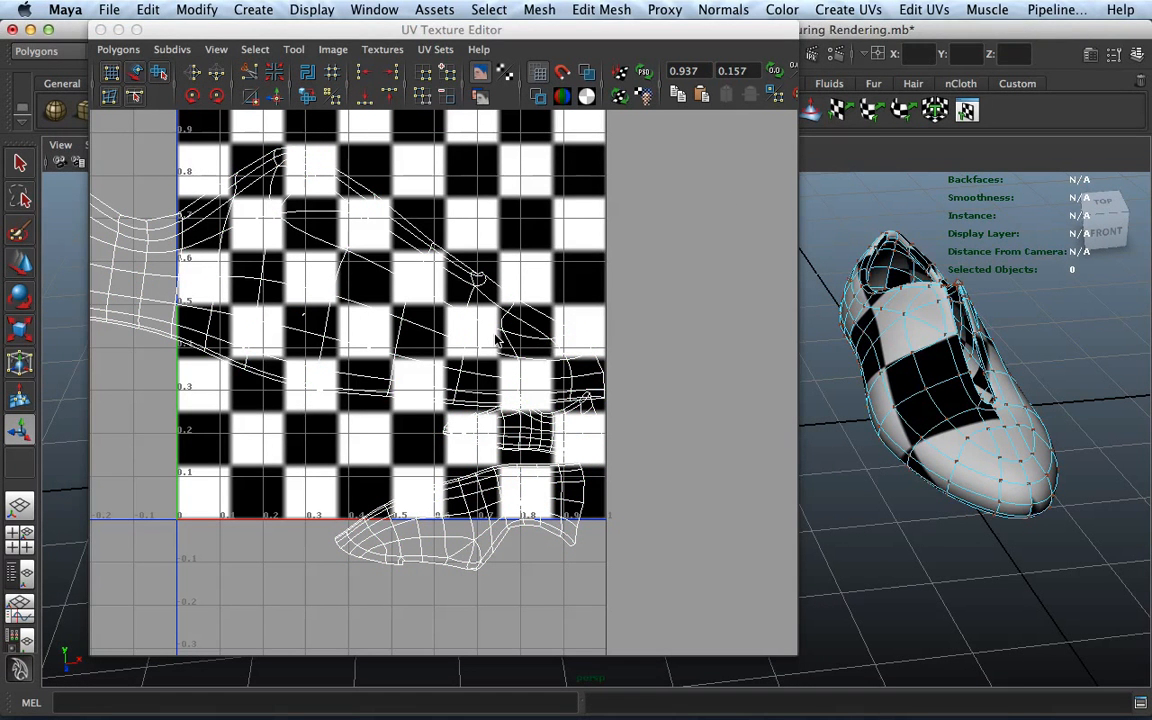
pyautogui.click(925, 388)
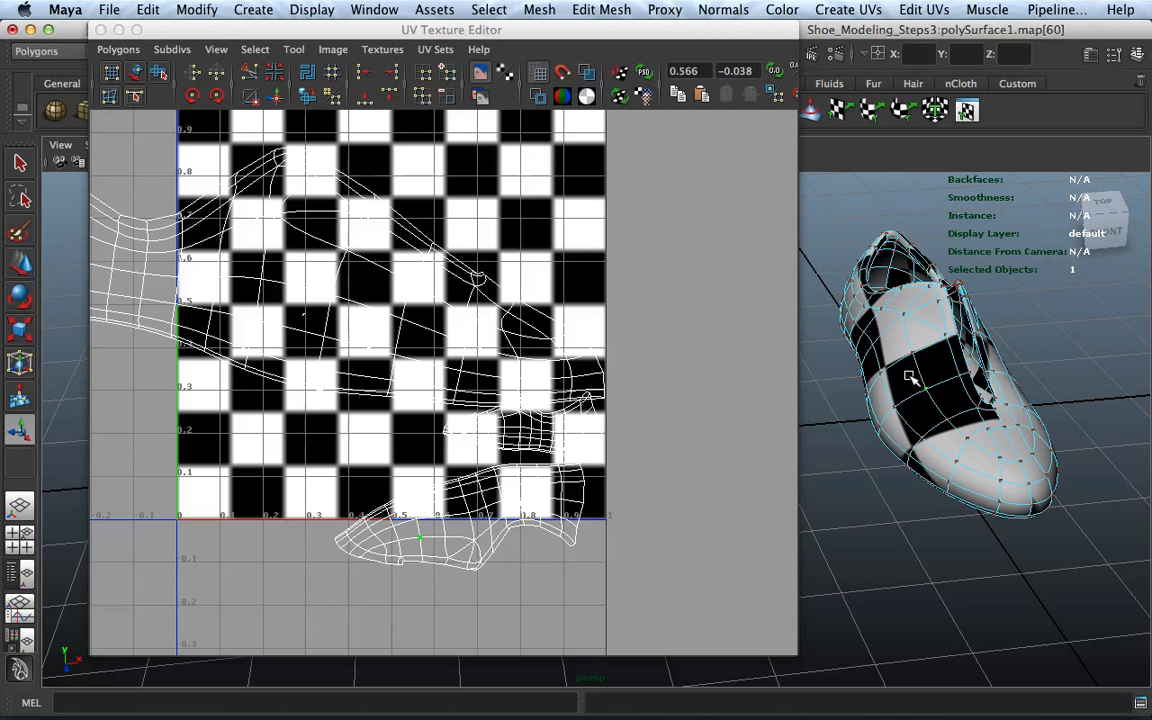
pyautogui.rightClick(419, 542)
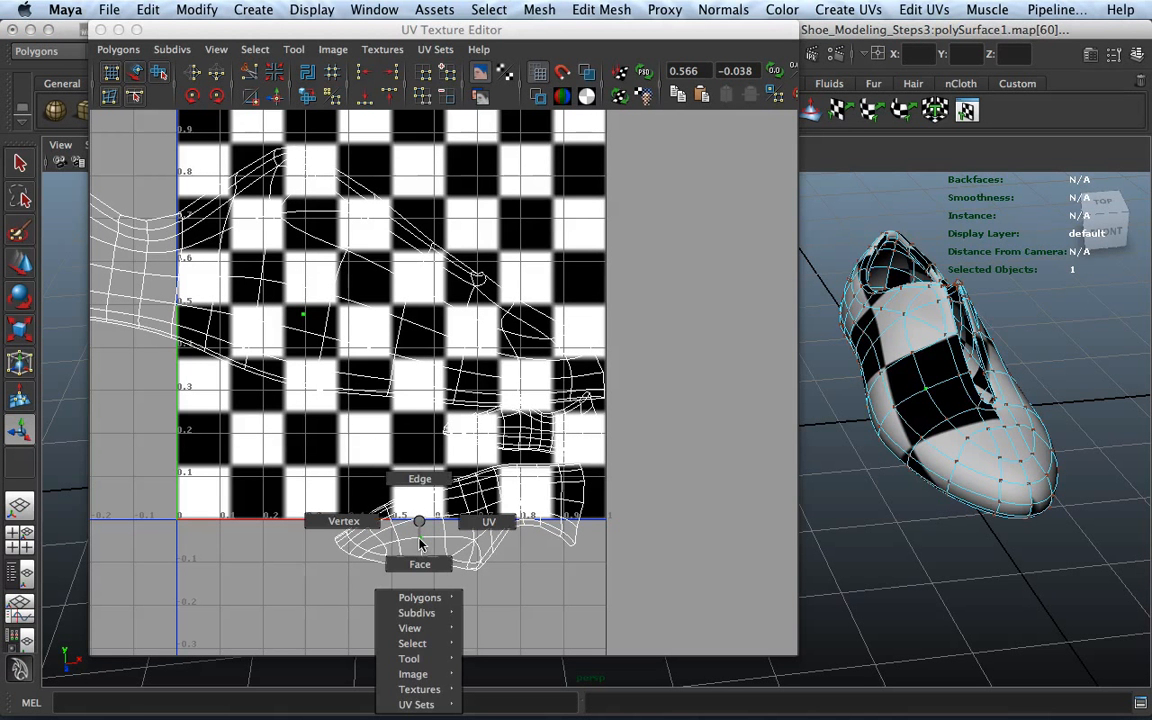
pyautogui.moveTo(435, 643)
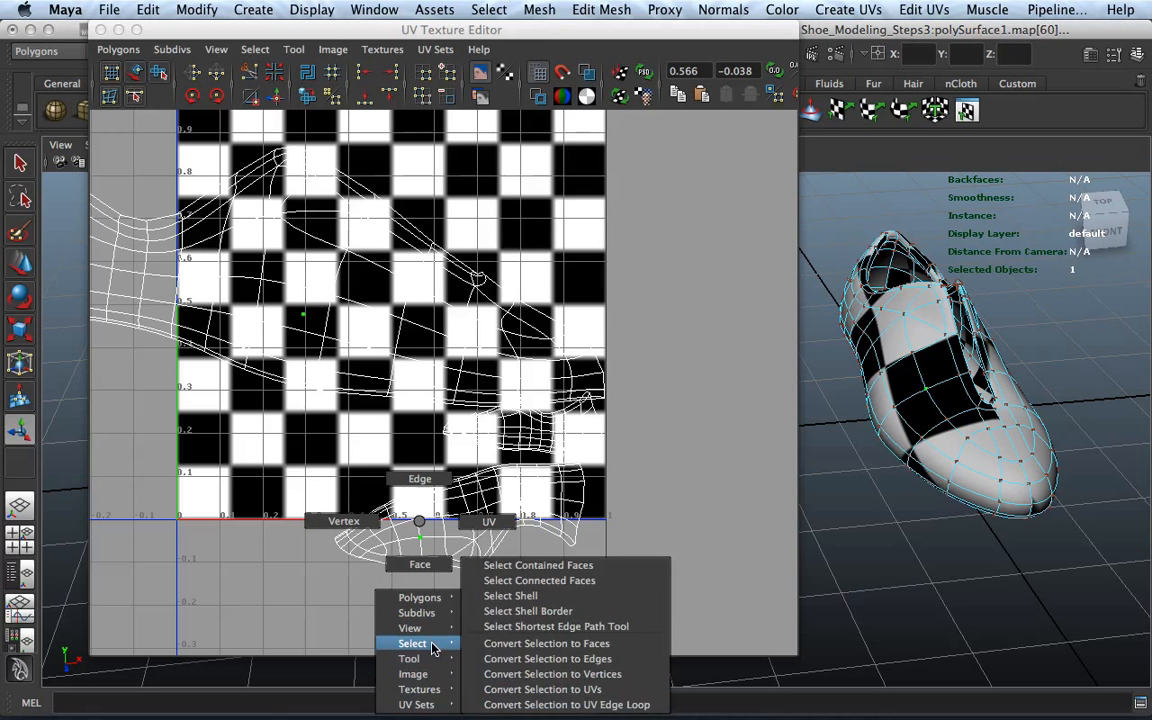
pyautogui.click(586, 610)
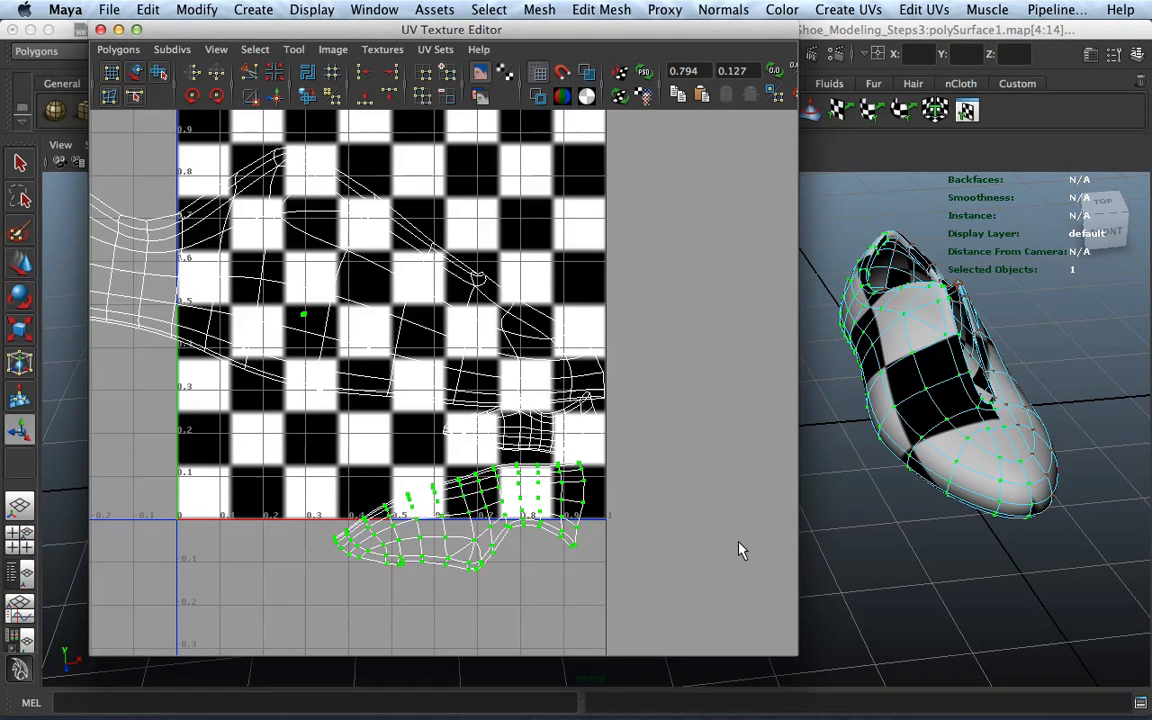
# Step: Select the small UV shell of the shoe's opposite side, move it to about U 0.28, V 0.2 and rotate it slightly to level it
pyautogui.keyDown('alt'); pyautogui.moveTo(1062, 424); pyautogui.dragTo(977, 476); pyautogui.keyUp('alt')
pyautogui.click(985, 508)
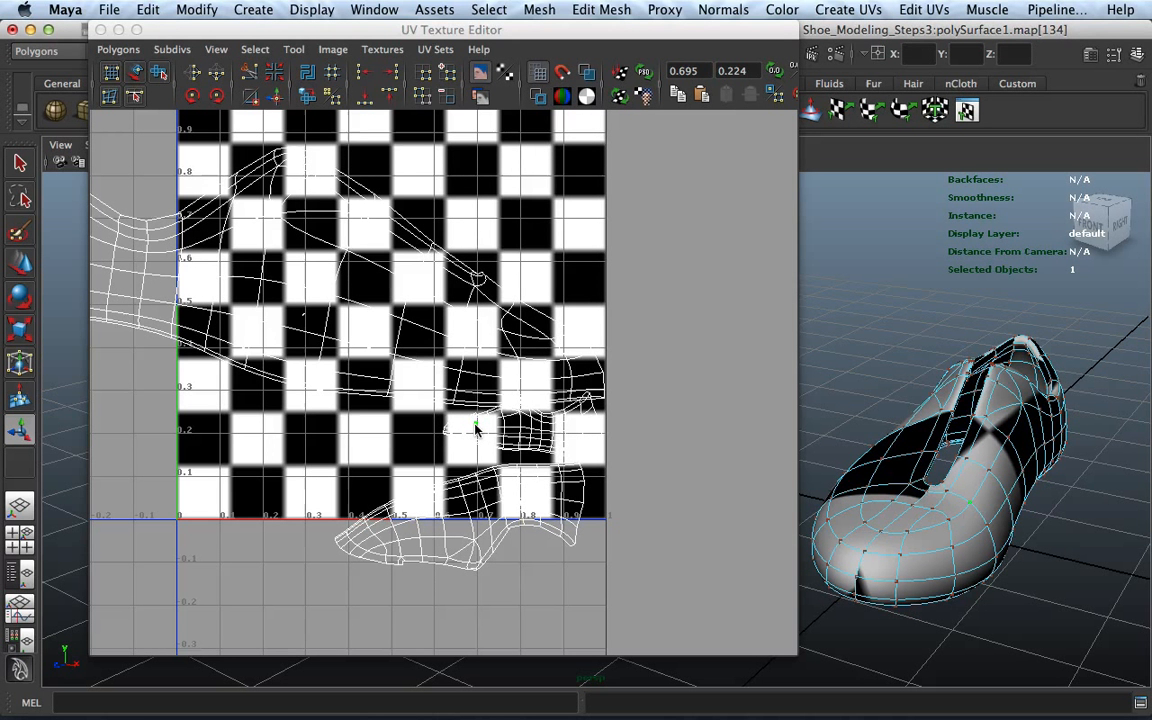
pyautogui.moveTo(476, 428); pyautogui.dragTo(624, 580, button='right')
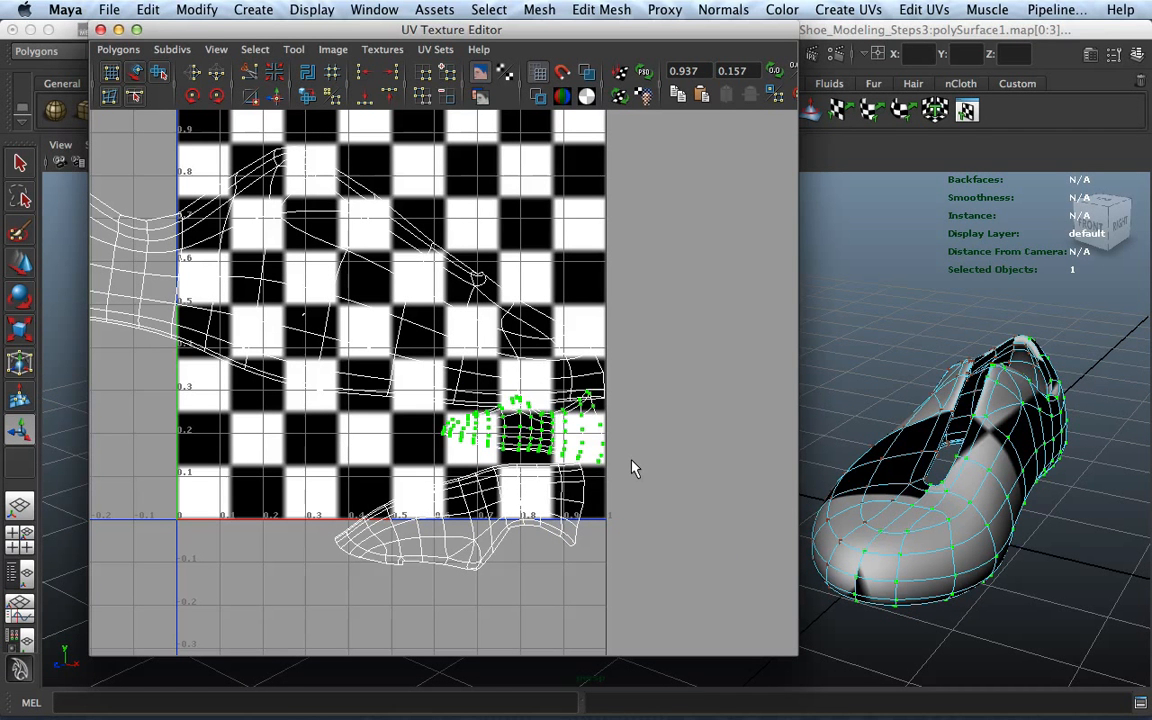
pyautogui.press('w')
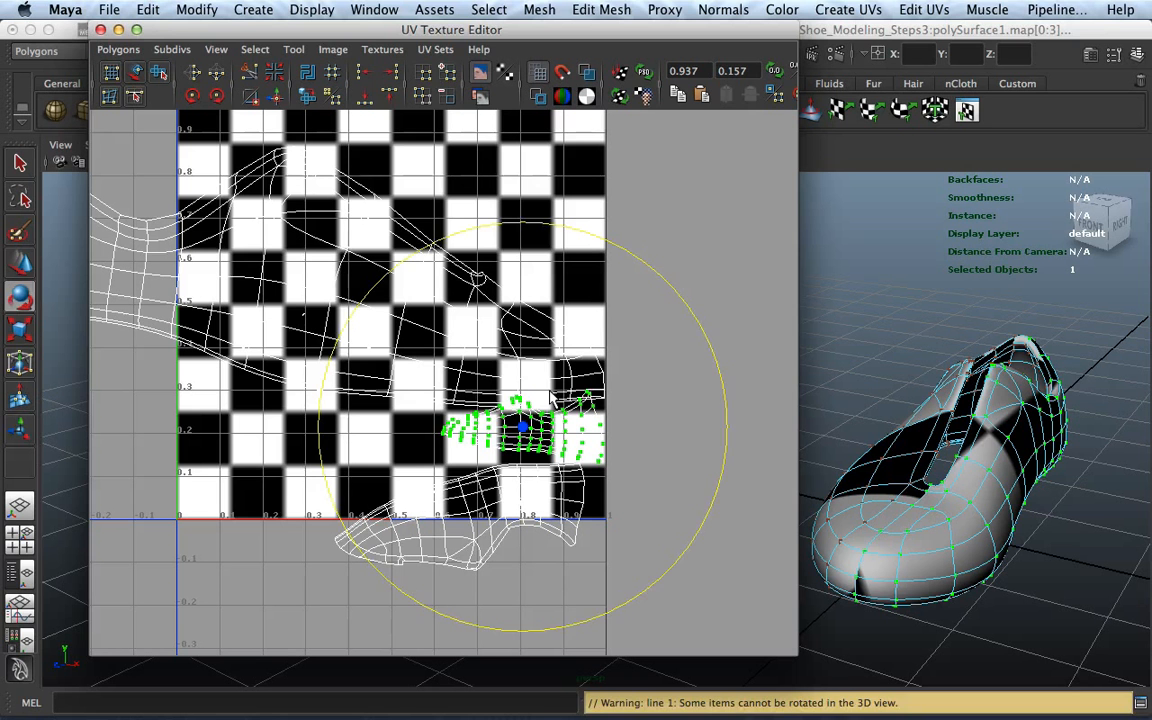
pyautogui.moveTo(733, 427); pyautogui.dragTo(508, 428)
pyautogui.press('q')
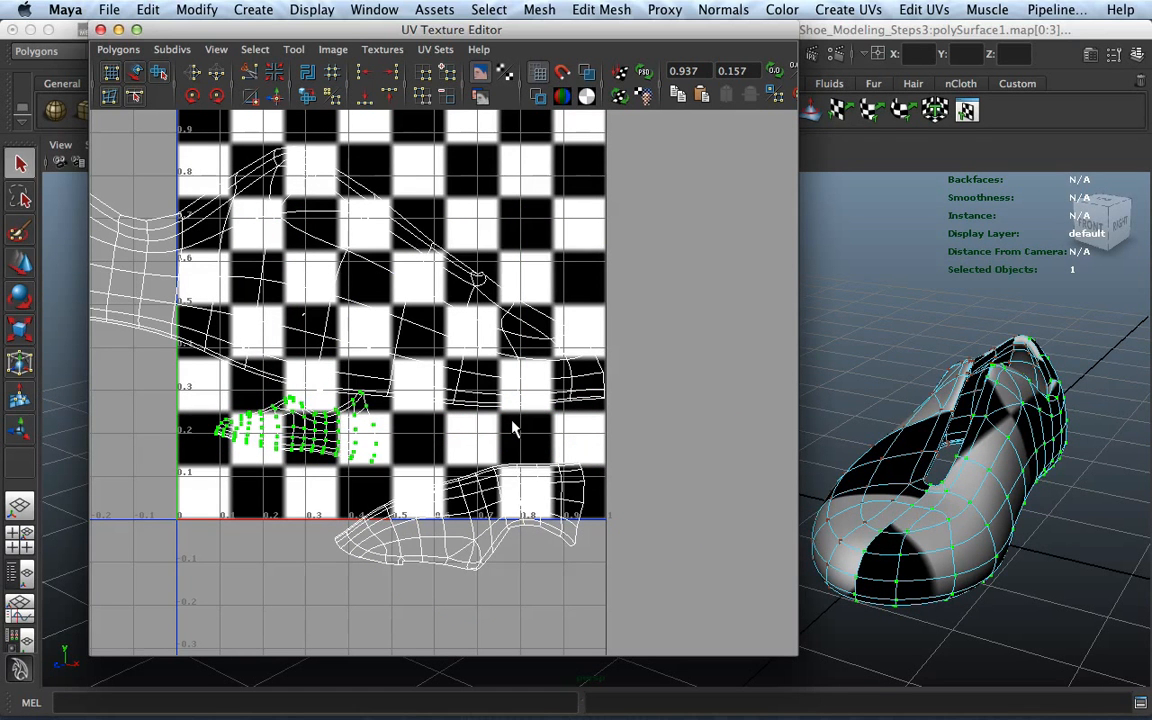
pyautogui.press('e')
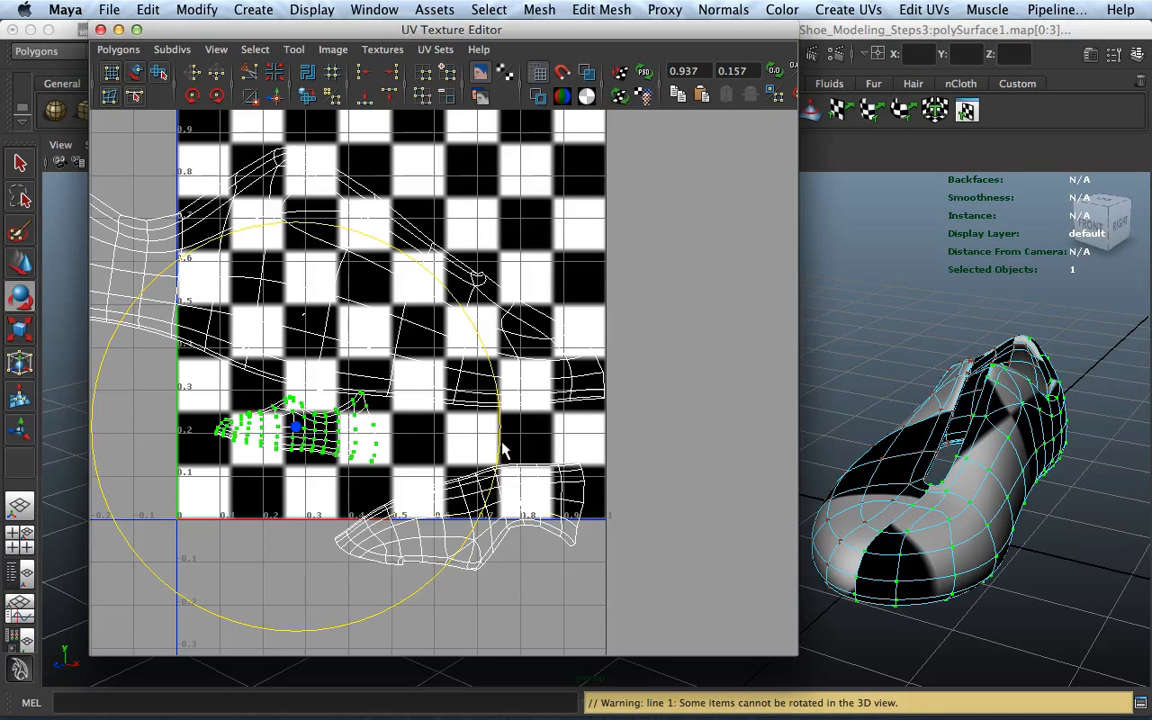
pyautogui.moveTo(503, 452); pyautogui.dragTo(501, 424)
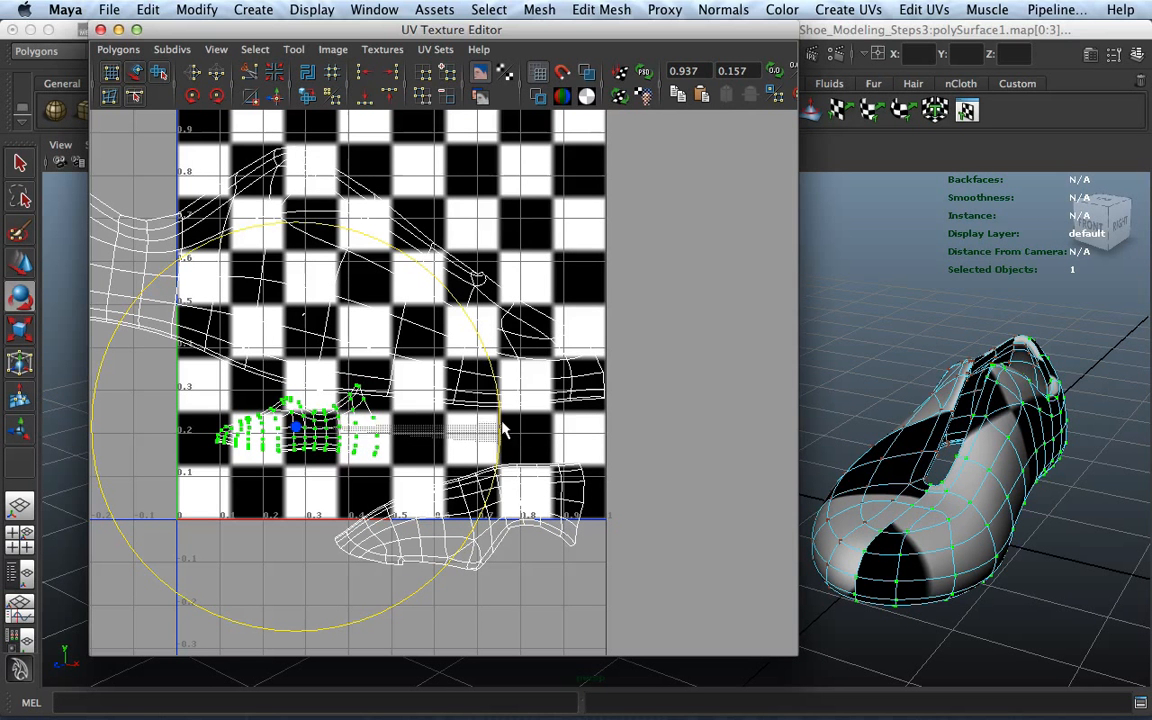
# Step: Select the UV shell below the texture square, rotate it about half a turn, scale it down and place it over the small shell
pyautogui.click(868, 490)
pyautogui.rightClick(869, 490)
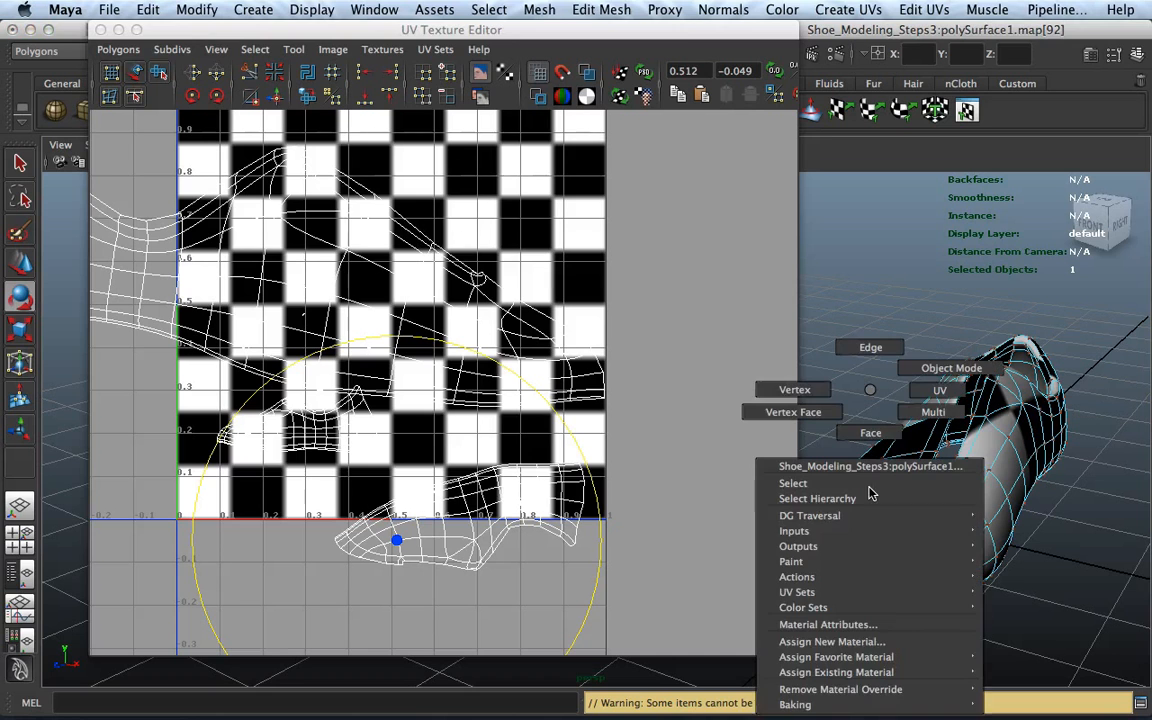
pyautogui.click(154, 468)
pyautogui.scroll(5, 417, 532)
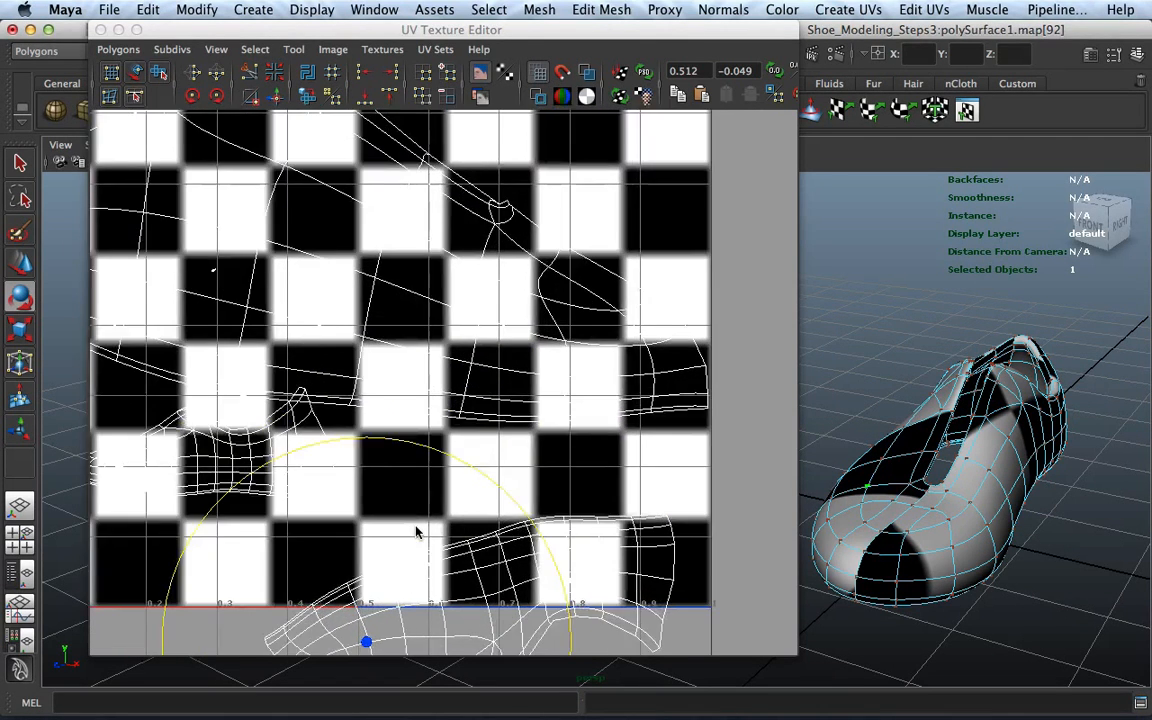
pyautogui.scroll(-4, 417, 532)
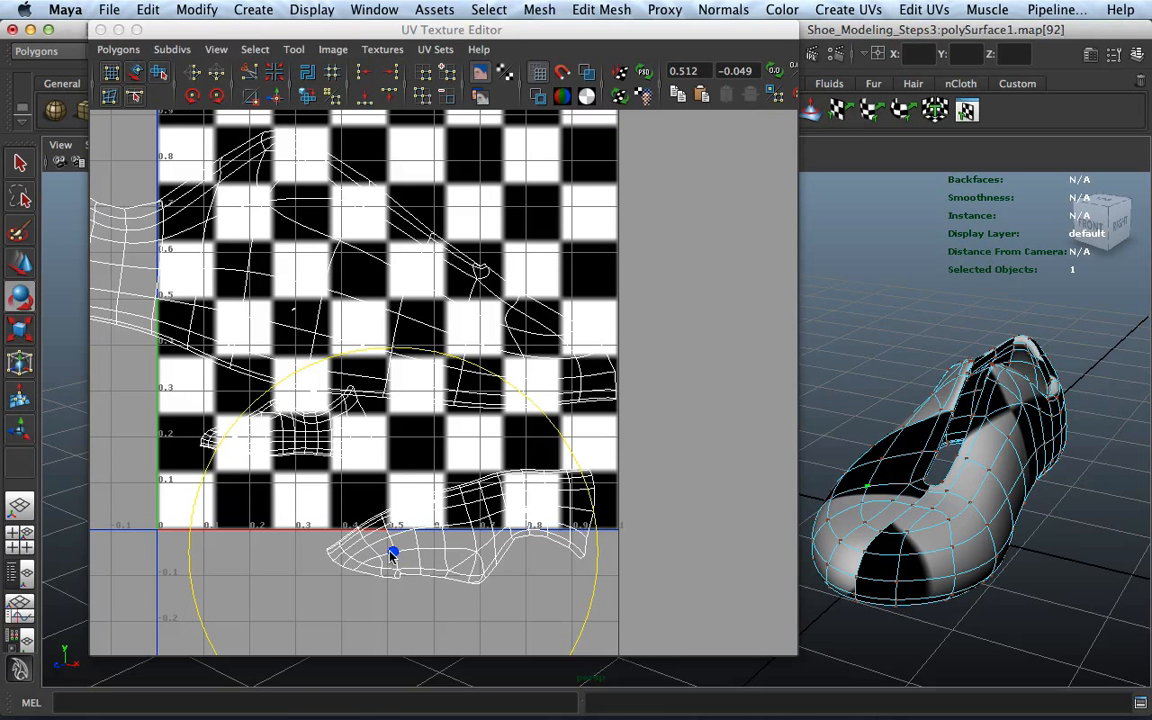
pyautogui.moveTo(393, 521); pyautogui.dragTo(489, 611, button='right')
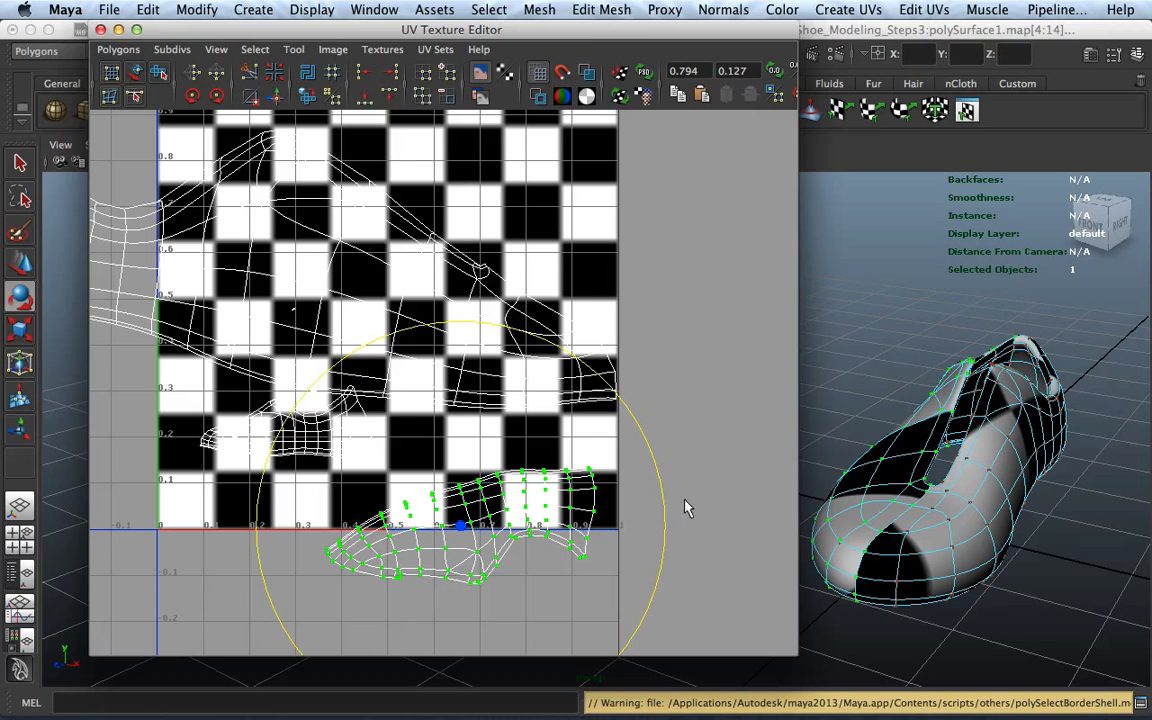
pyautogui.moveTo(665, 514); pyautogui.dragTo(219, 478)
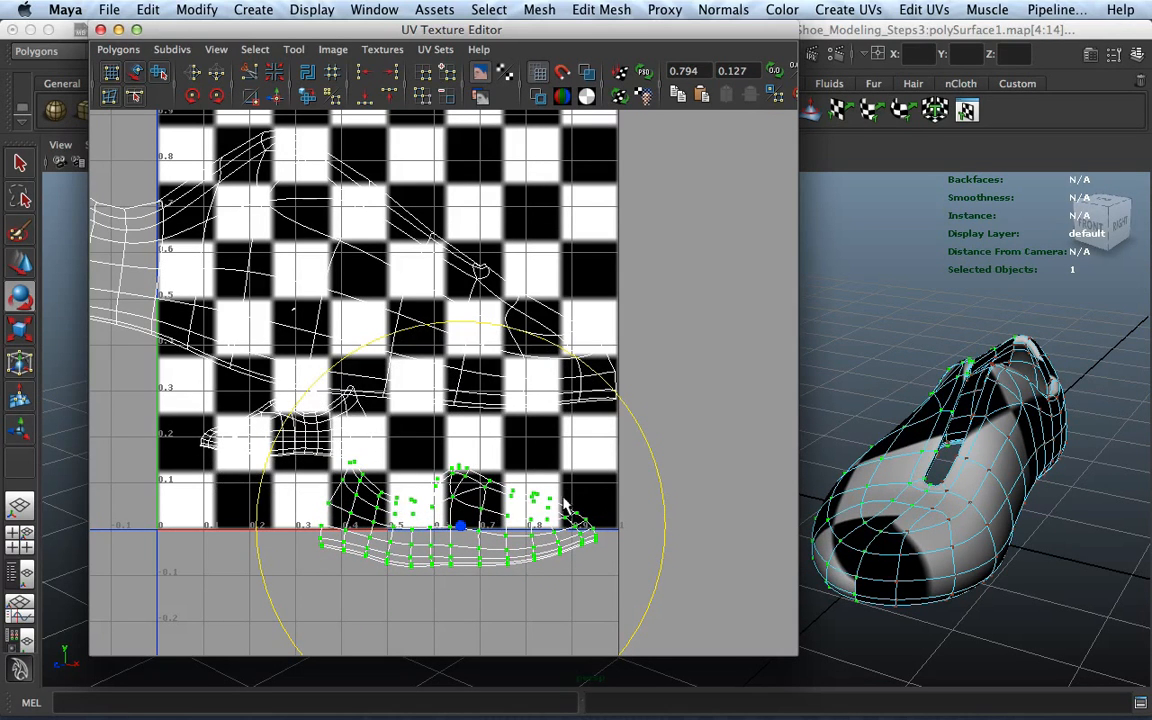
pyautogui.press('r')
pyautogui.moveTo(459, 514); pyautogui.dragTo(305, 431)
pyautogui.press('w')
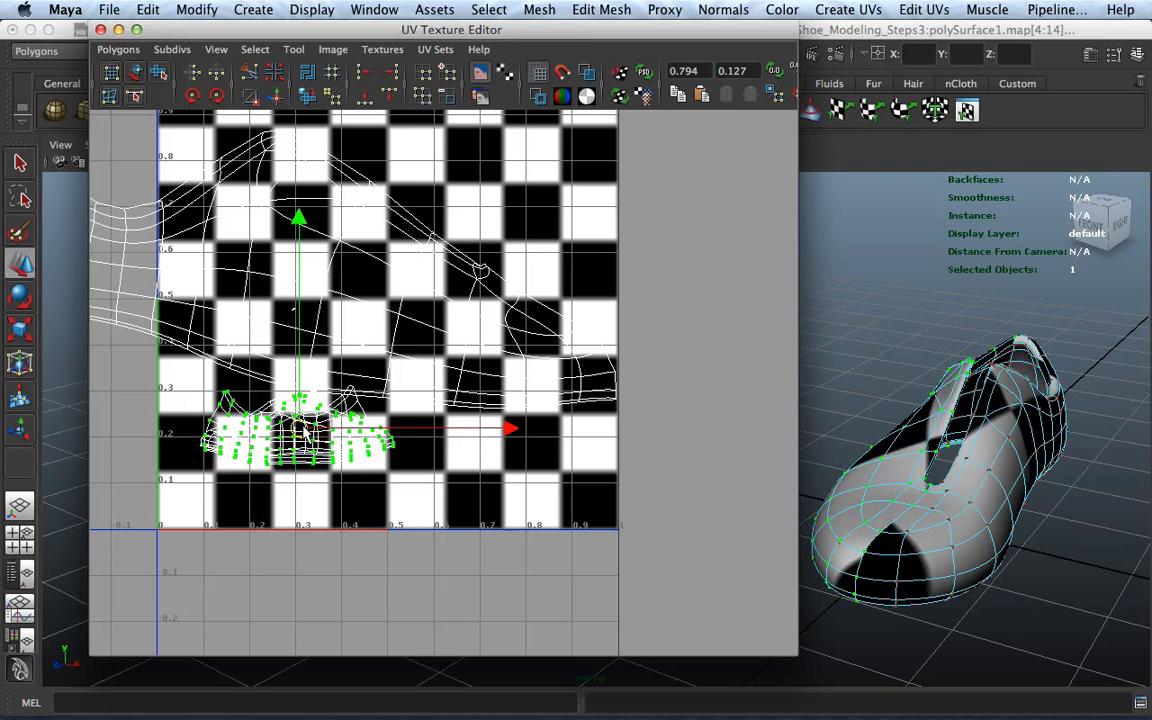
# Step: Hide the checker image in the UV Texture Editor and scale the selected small shell down slightly
pyautogui.click(481, 73)
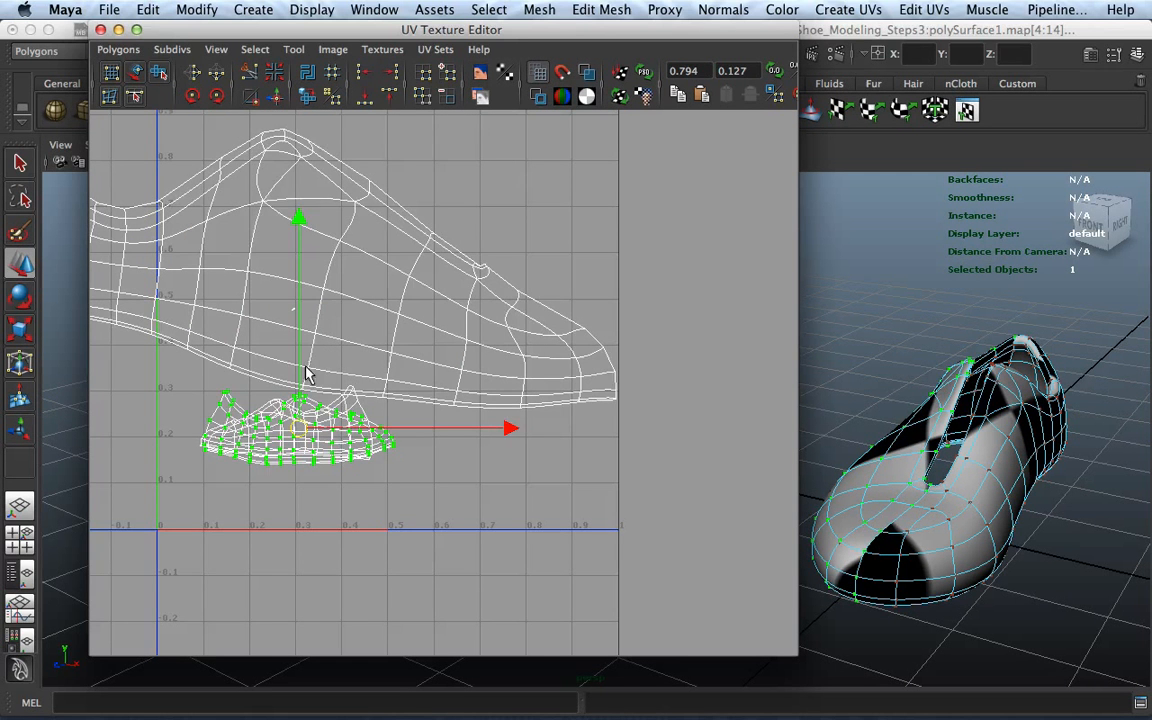
pyautogui.scroll(1, 341, 424)
pyautogui.press('e')
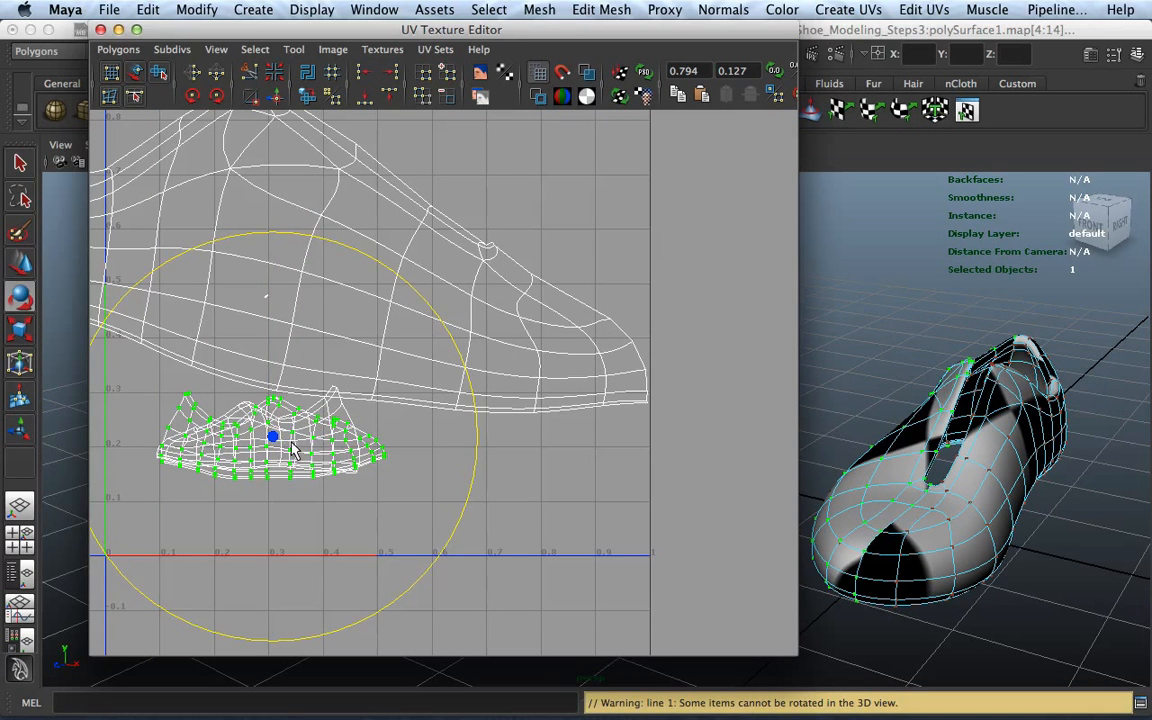
pyautogui.press('w')
pyautogui.press('e')
pyautogui.press('r')
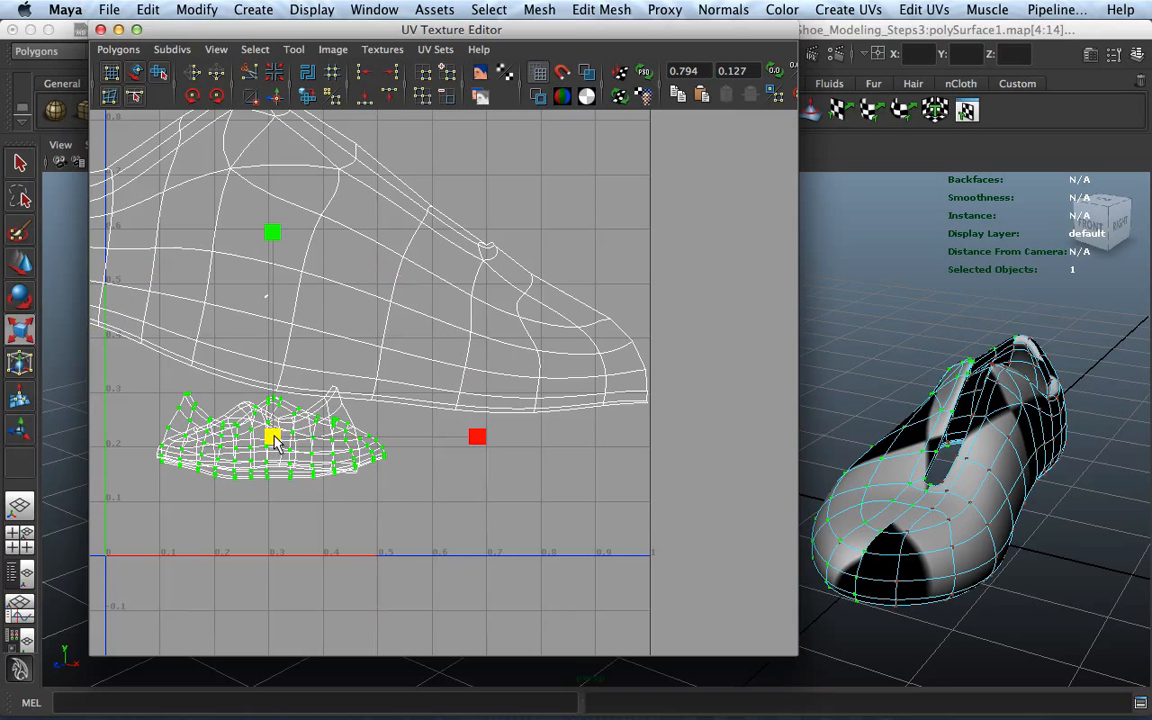
pyautogui.press('w')
pyautogui.press('r')
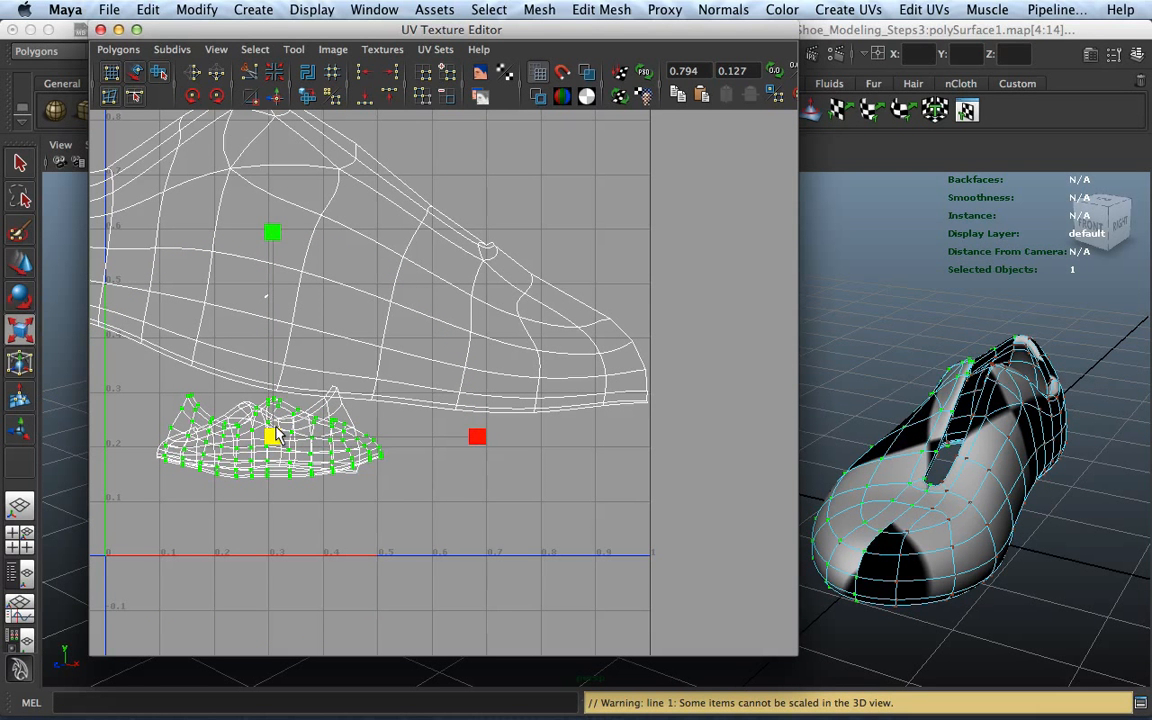
# Step: Rotate the selected small shell about half a turn and place it directly below the other small shell, around U 0.28, V 0.08
pyautogui.press('e')
pyautogui.moveTo(324, 244); pyautogui.dragTo(265, 517)
pyautogui.press('w')
pyautogui.moveTo(274, 437); pyautogui.dragTo(240, 521)
pyautogui.press('r')
pyautogui.scroll(-1, 372, 440)
pyautogui.keyDown('alt'); pyautogui.moveTo(370, 386); pyautogui.dragTo(552, 404, button='middle'); pyautogui.keyUp('alt')
pyautogui.scroll(-1, 540, 406)
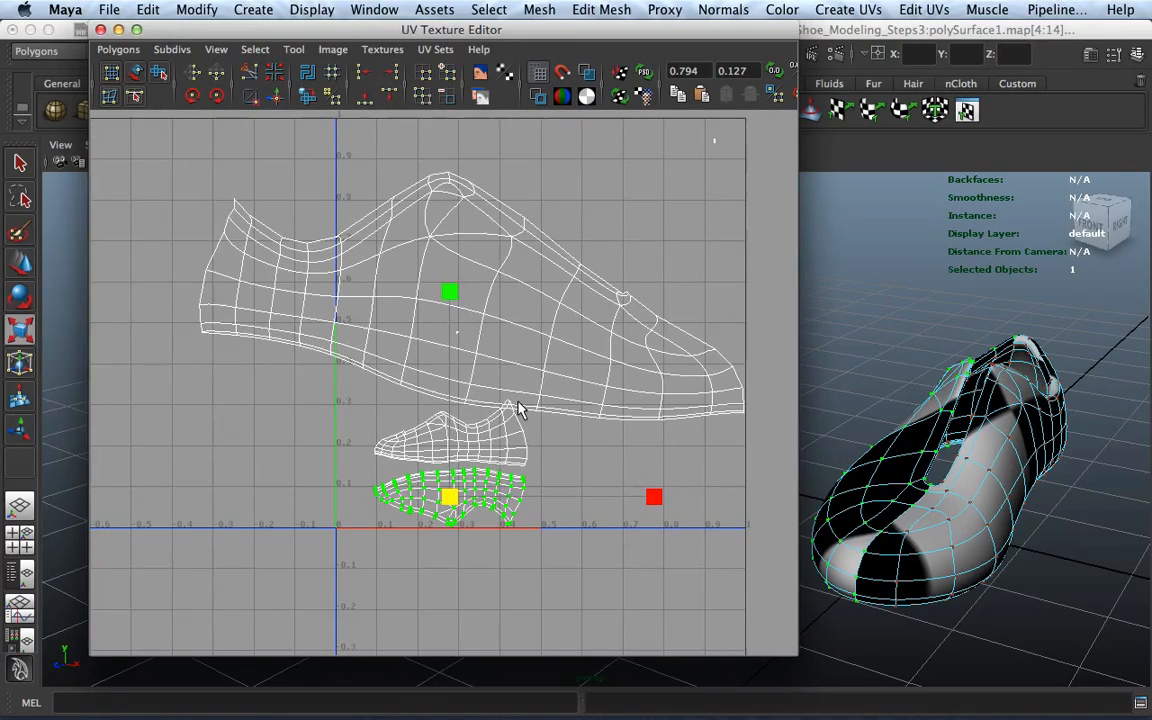
# Step: Inspect the tiny shell near U 0.92, V 0.95 and select two UVs on the shoe's heel strip to identify it
pyautogui.keyDown('alt'); pyautogui.moveTo(1145, 507); pyautogui.dragTo(931, 462); pyautogui.keyUp('alt')
pyautogui.keyDown('alt'); pyautogui.moveTo(624, 220); pyautogui.dragTo(383, 348, button='middle'); pyautogui.keyUp('alt')
pyautogui.scroll(10, 500, 322)
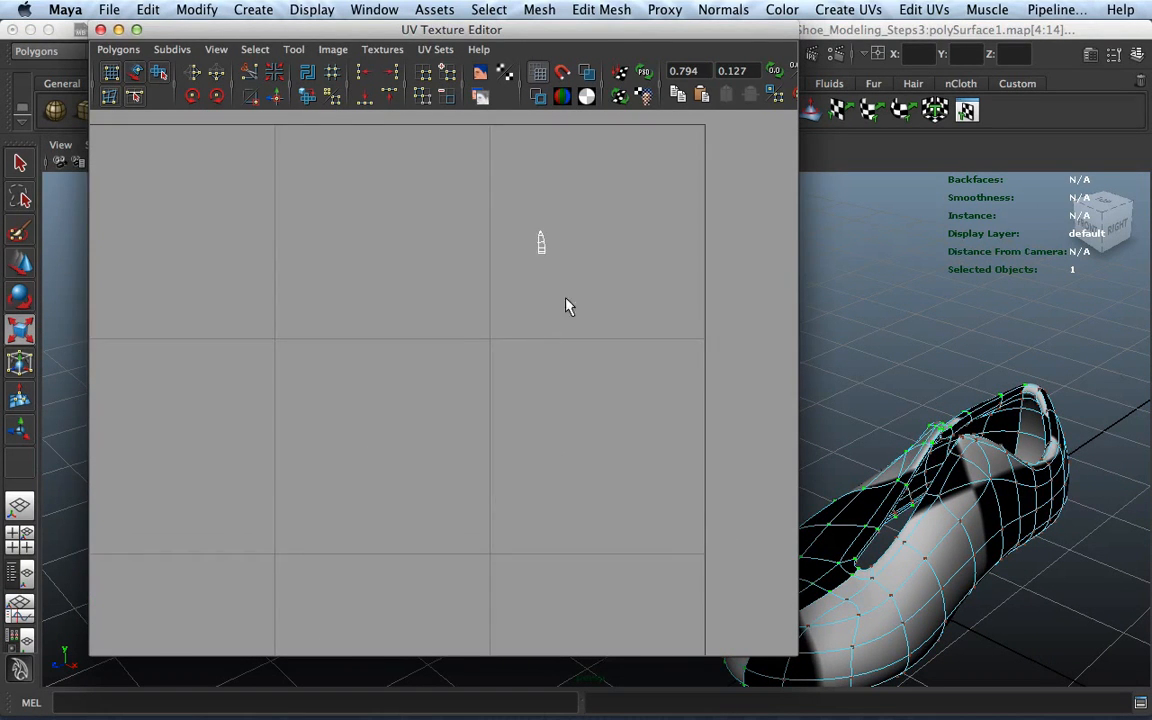
pyautogui.keyDown('alt'); pyautogui.moveTo(1107, 355); pyautogui.dragTo(840, 398); pyautogui.keyUp('alt')
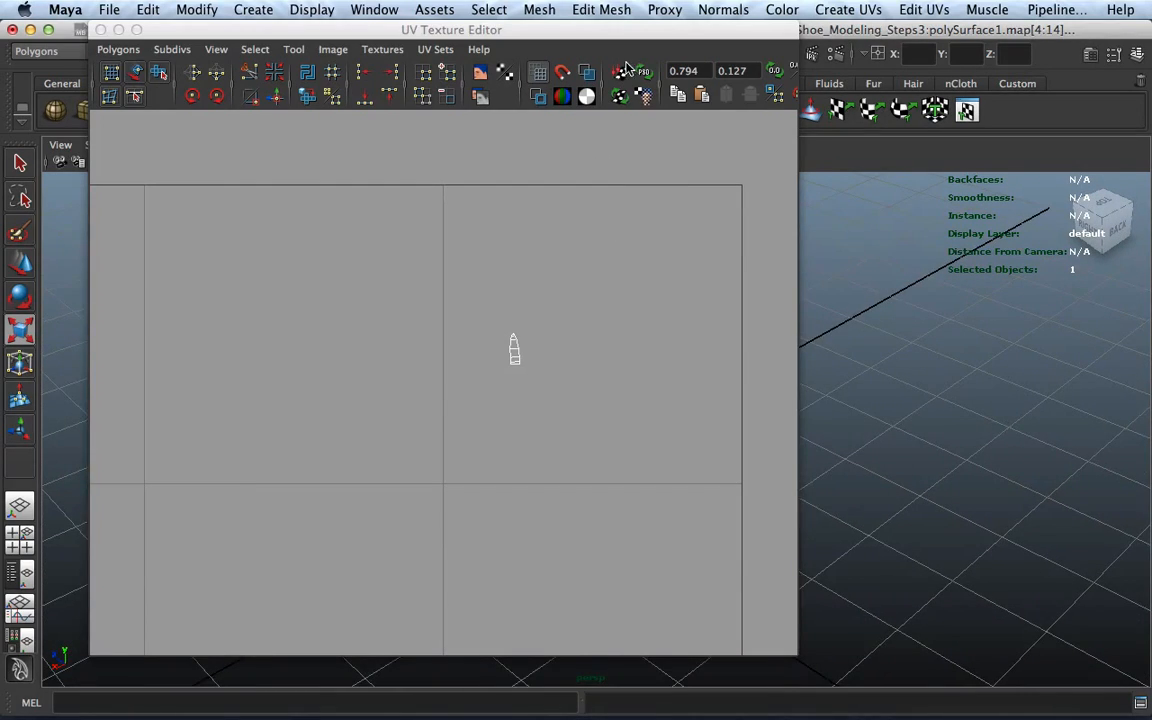
pyautogui.keyDown('alt'); pyautogui.moveTo(923, 476); pyautogui.dragTo(895, 476); pyautogui.keyUp('alt')
pyautogui.click(907, 484)
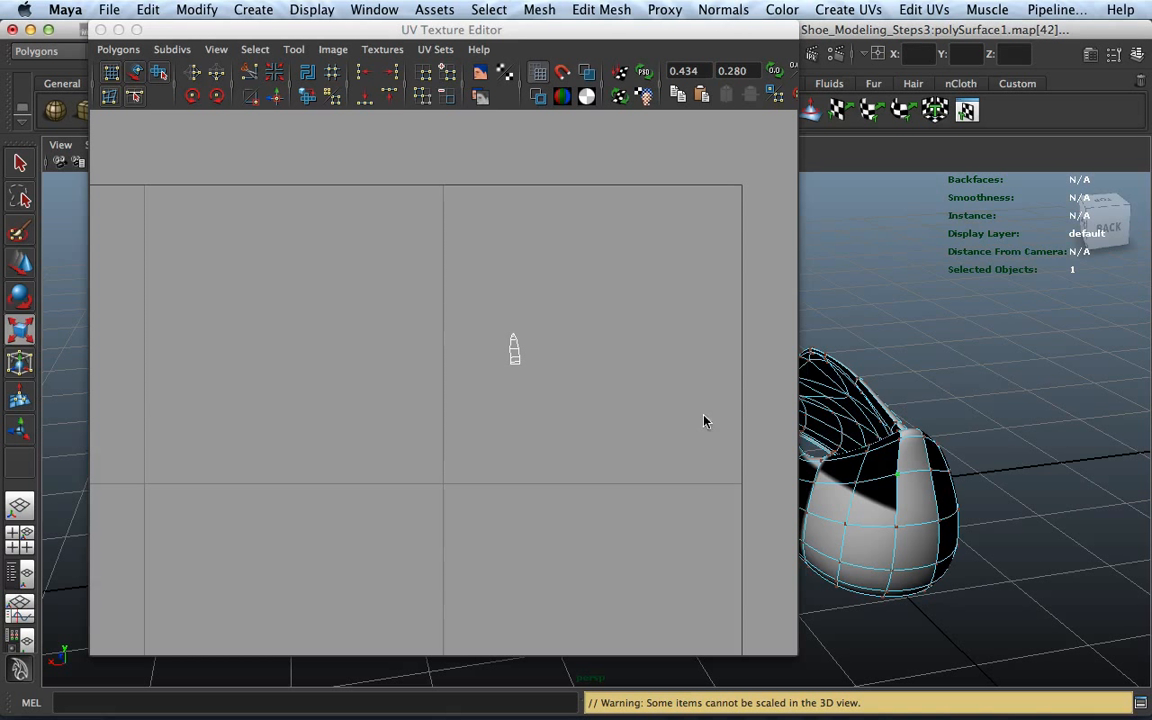
pyautogui.click(21, 164)
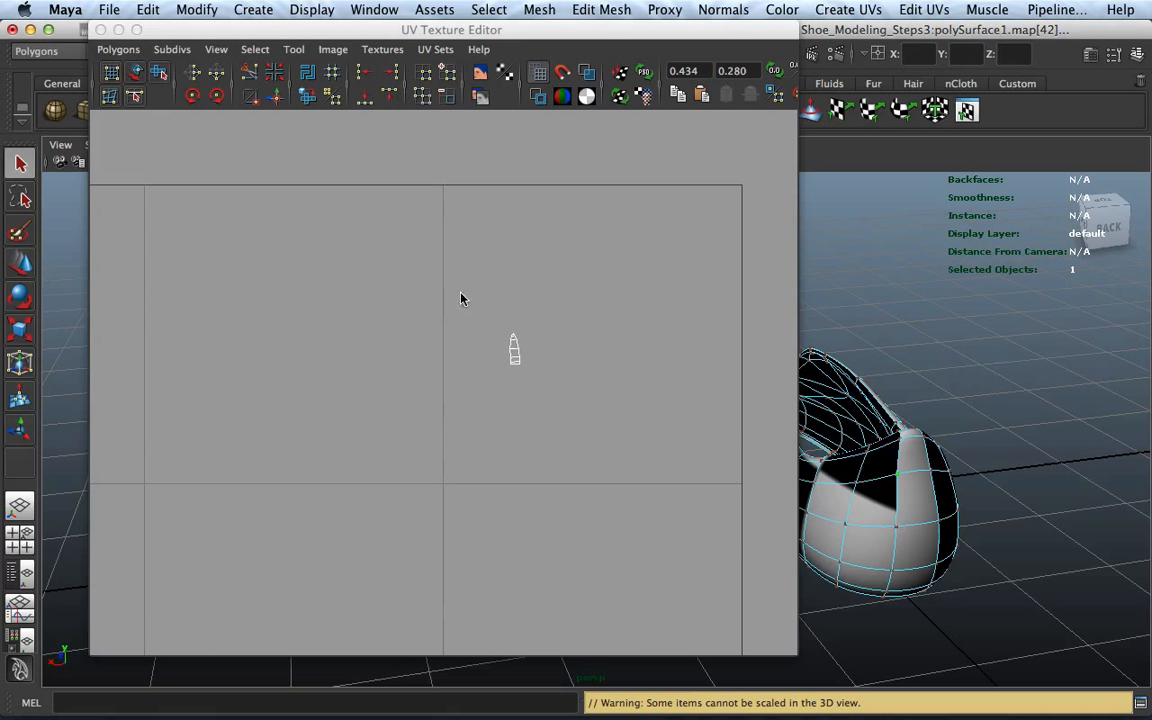
pyautogui.click(890, 473)
pyautogui.keyDown('shift'); pyautogui.click(938, 487); pyautogui.keyUp('shift')
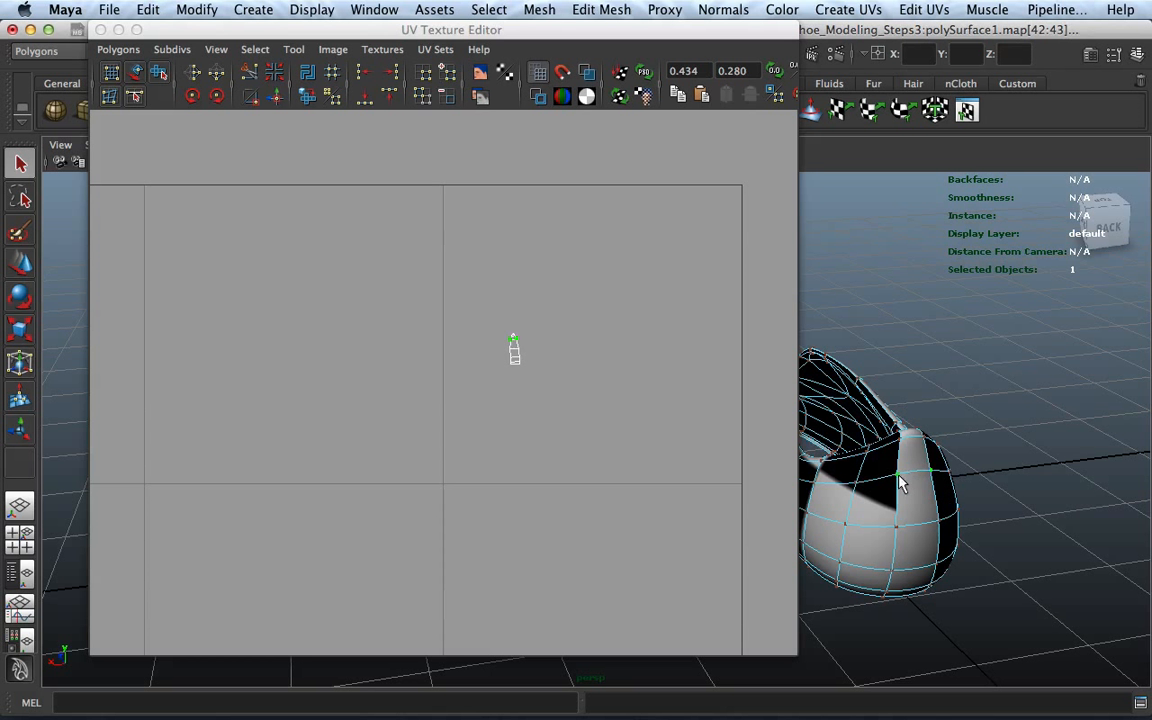
pyautogui.scroll(3, 578, 346)
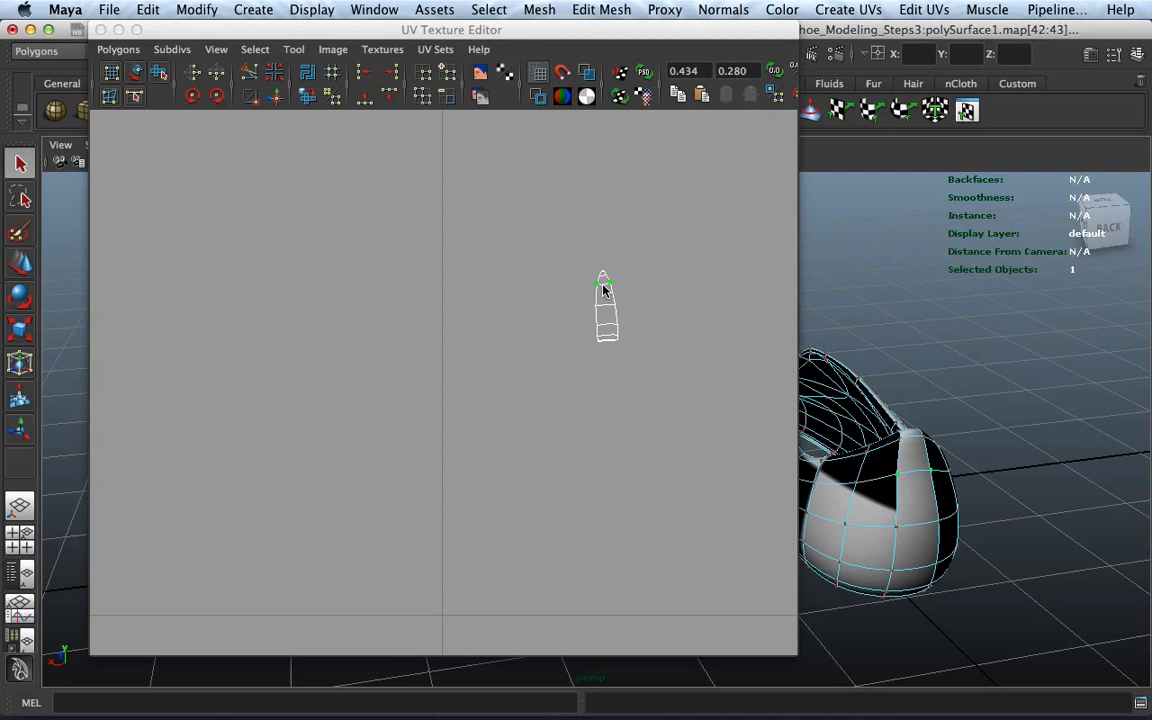
# Step: Select all of the shoe's UVs to check the layout for tiny stray shells, and clear the selection
pyautogui.moveTo(605, 287); pyautogui.dragTo(699, 439, button='right')
pyautogui.keyDown('alt'); pyautogui.moveTo(886, 455); pyautogui.dragTo(1049, 478); pyautogui.keyUp('alt')
pyautogui.scroll(-8, 435, 381)
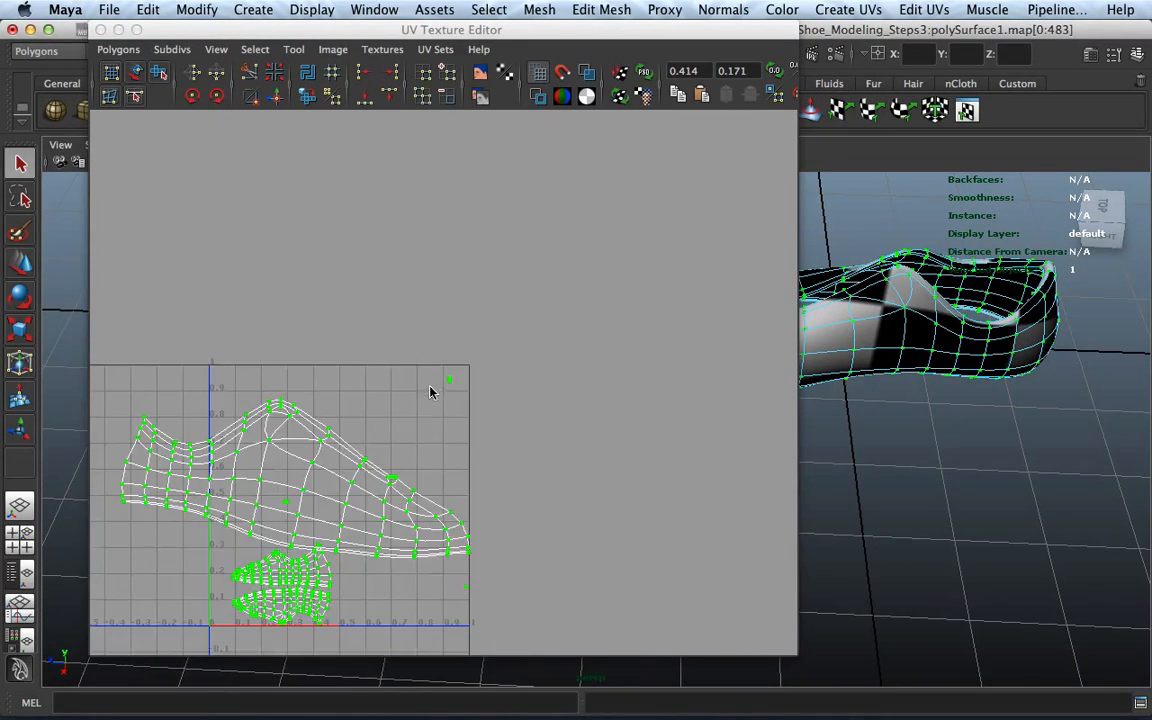
pyautogui.scroll(3, 491, 345)
pyautogui.scroll(6, 566, 442)
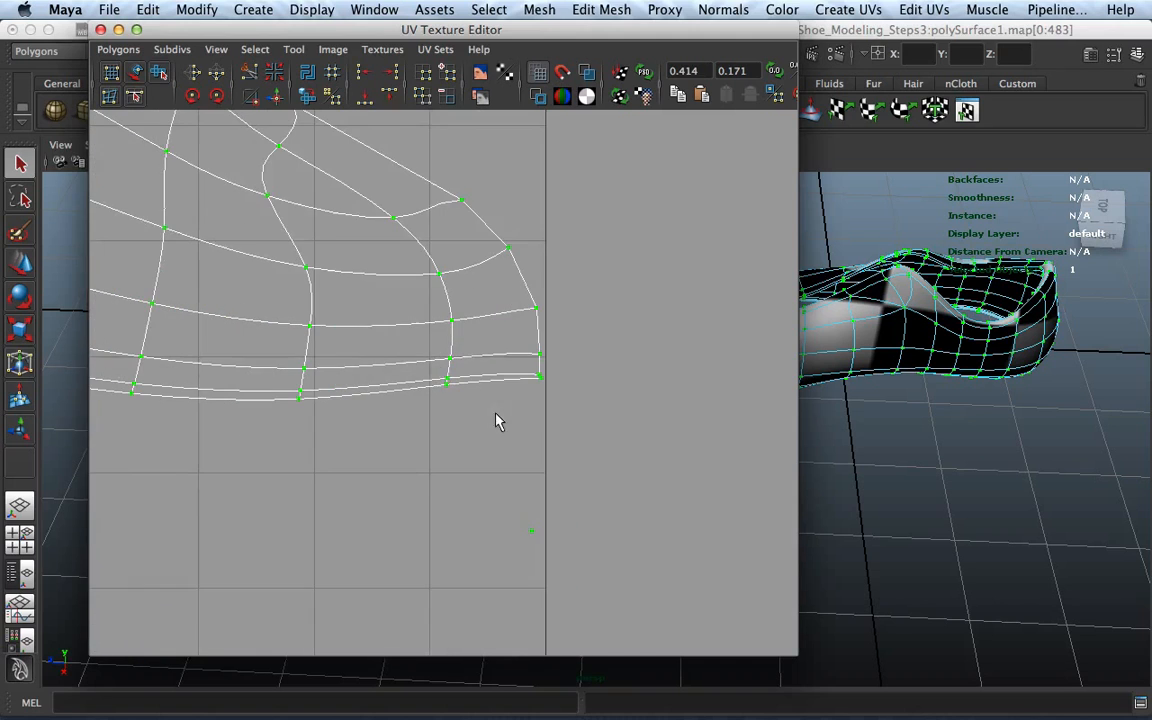
pyautogui.click(625, 368)
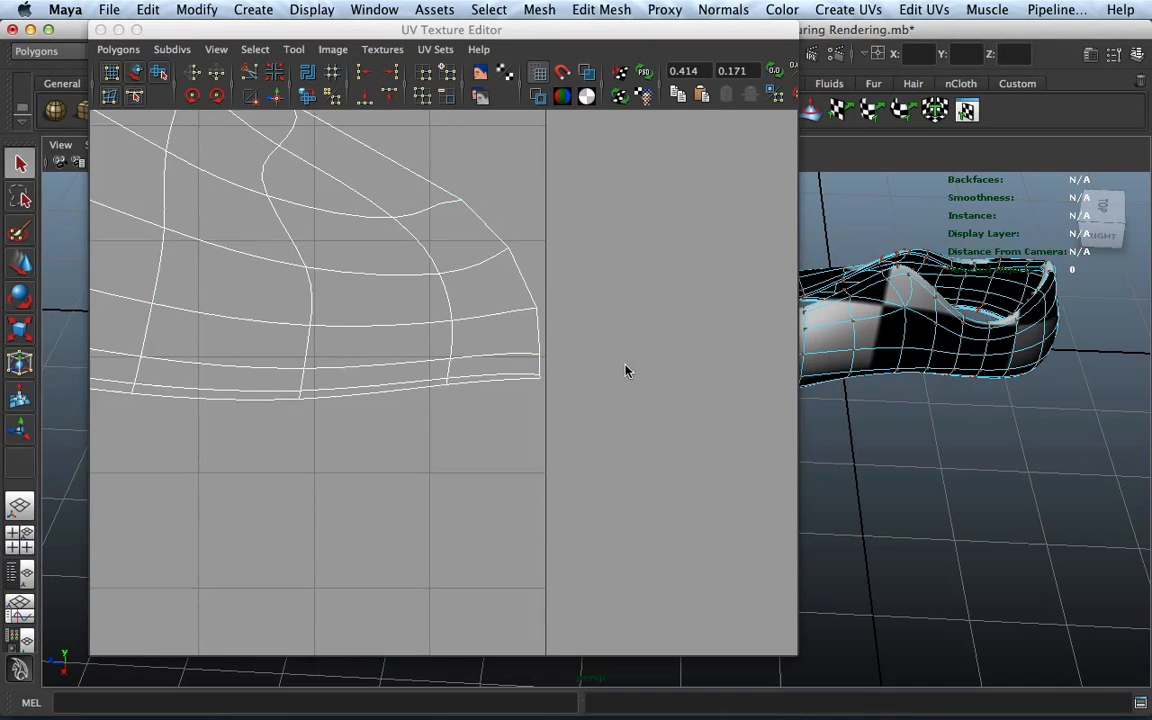
pyautogui.scroll(-6, 440, 368)
pyautogui.keyDown('alt'); pyautogui.moveTo(472, 372); pyautogui.dragTo(492, 398, button='middle'); pyautogui.keyUp('alt')
# Step: Pick a UV inside the shoe opening and select its tiny connected UV shell
pyautogui.click(980, 323)
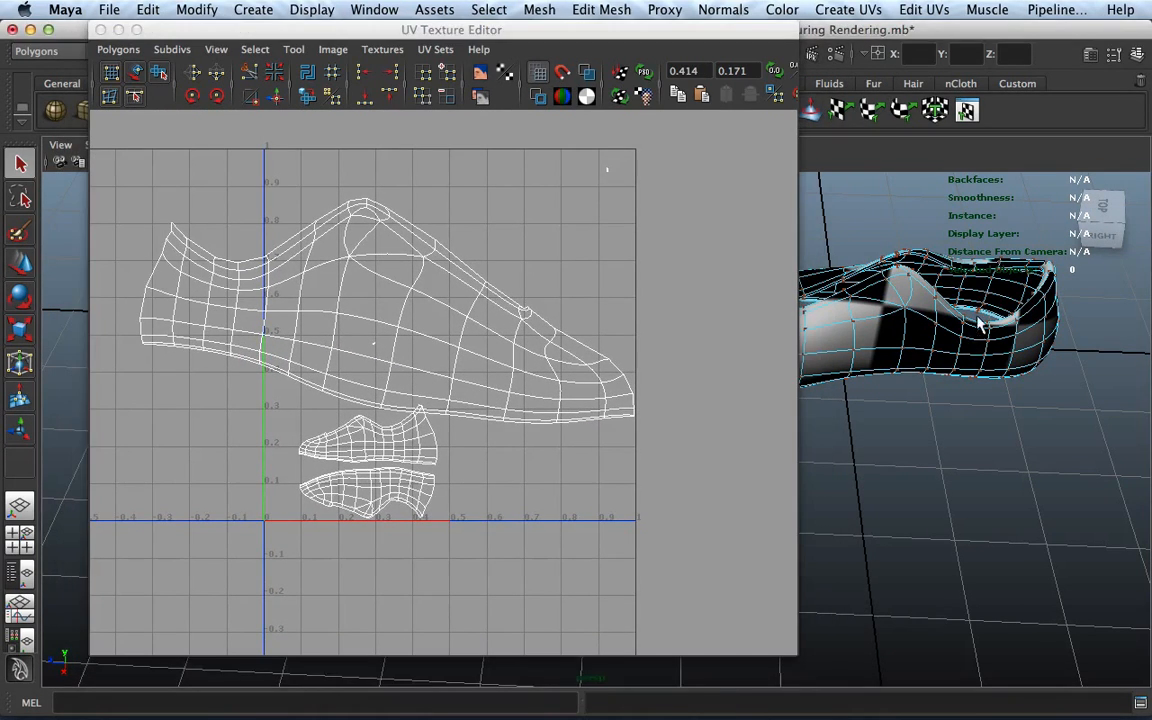
pyautogui.click(987, 296)
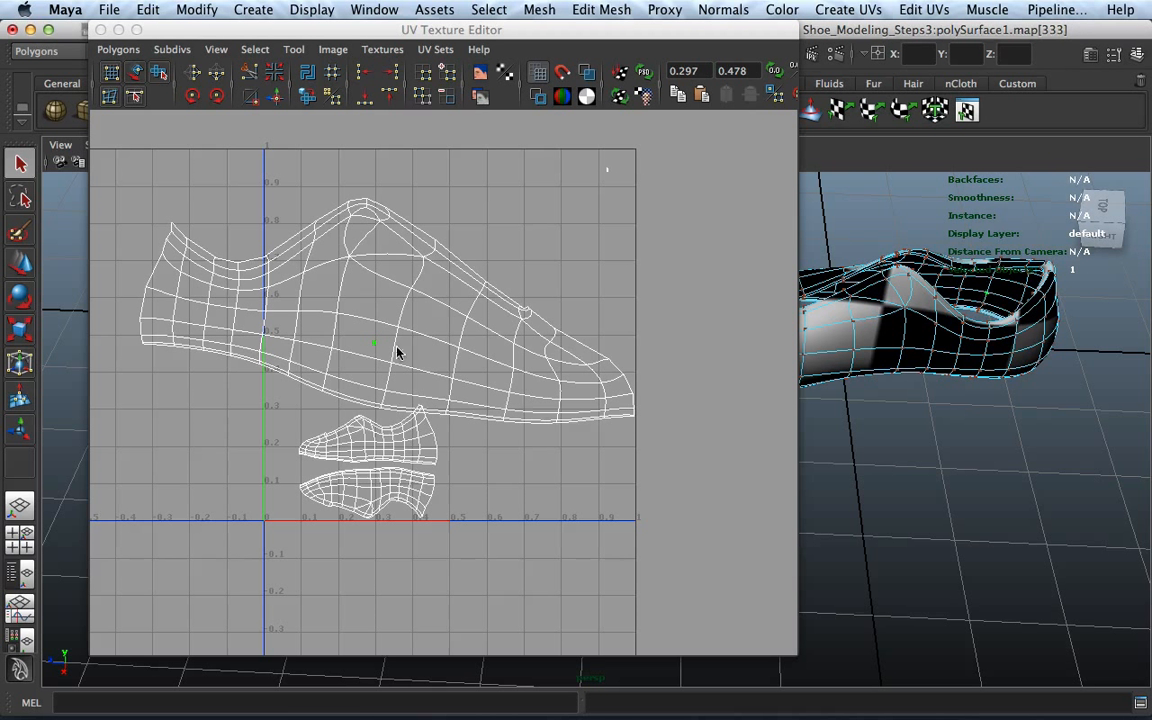
pyautogui.moveTo(373, 347); pyautogui.dragTo(550, 497, button='right')
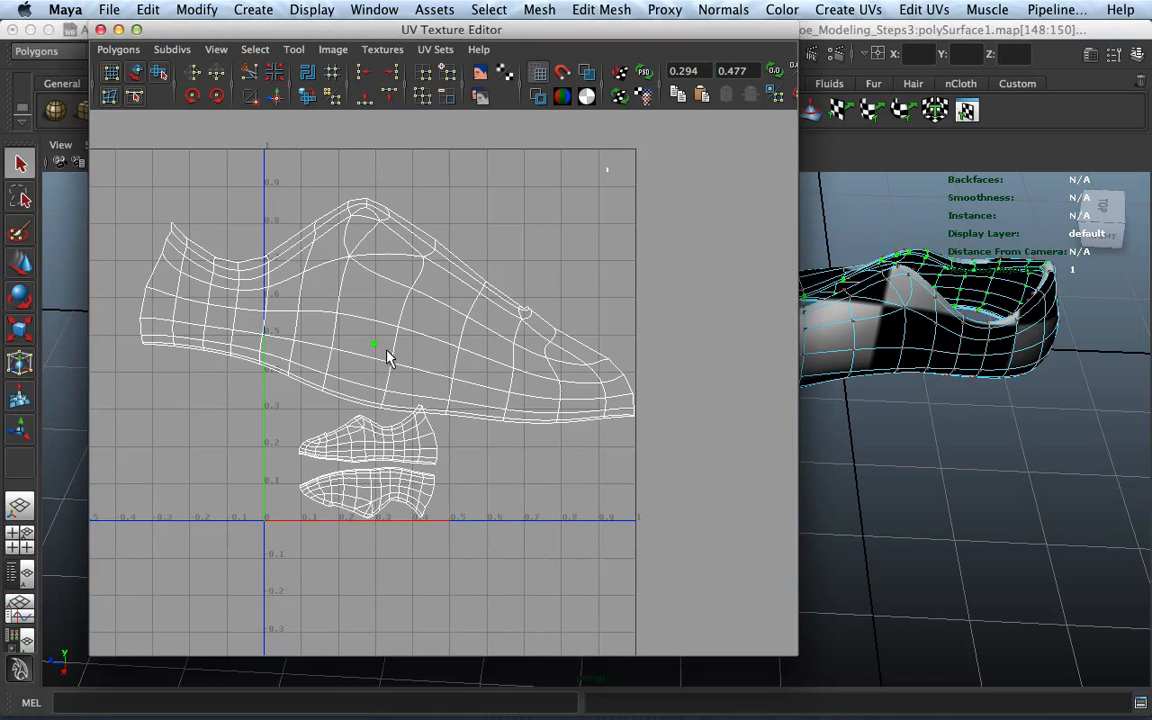
# Step: Scale the tiny shell up around its centre and narrow it horizontally to reduce its stretching
pyautogui.press('e')
pyautogui.press('r')
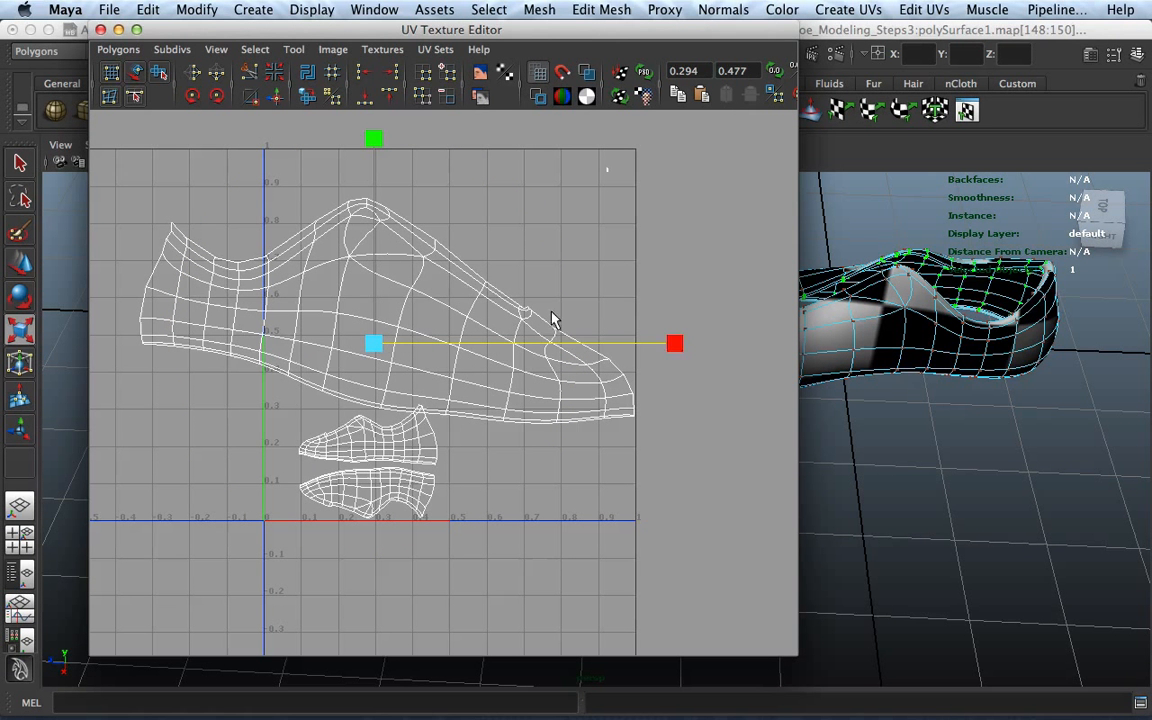
pyautogui.click(373, 343)
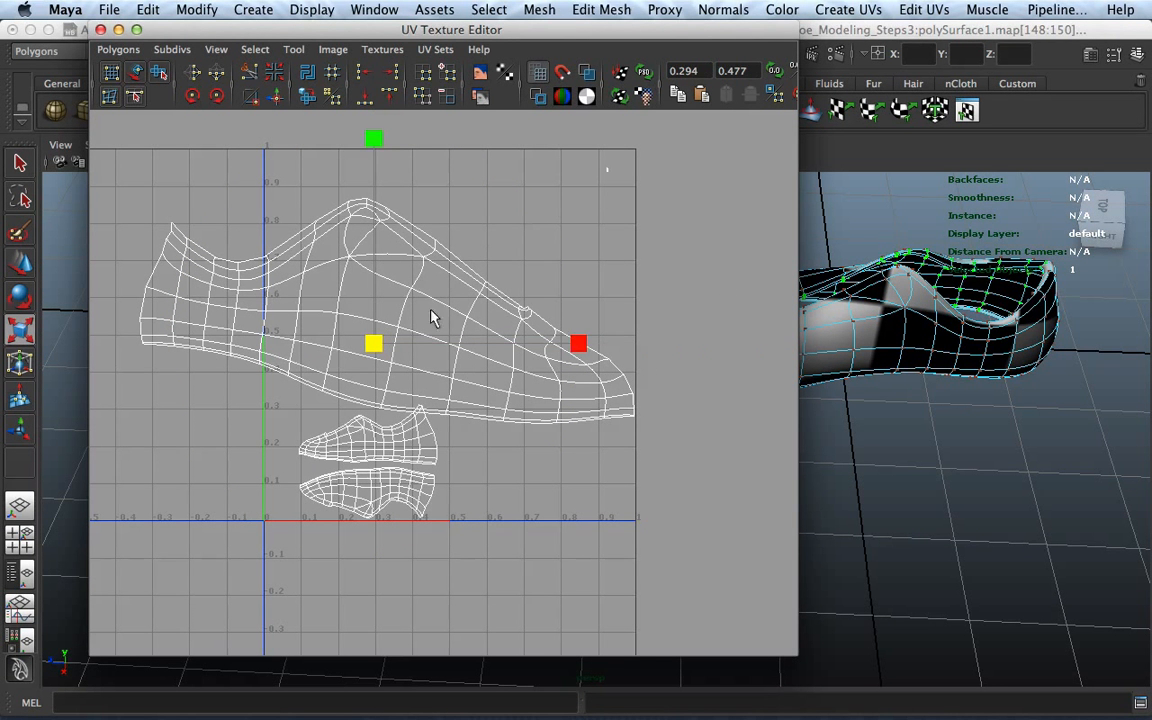
pyautogui.moveTo(373, 343); pyautogui.dragTo(628, 222)
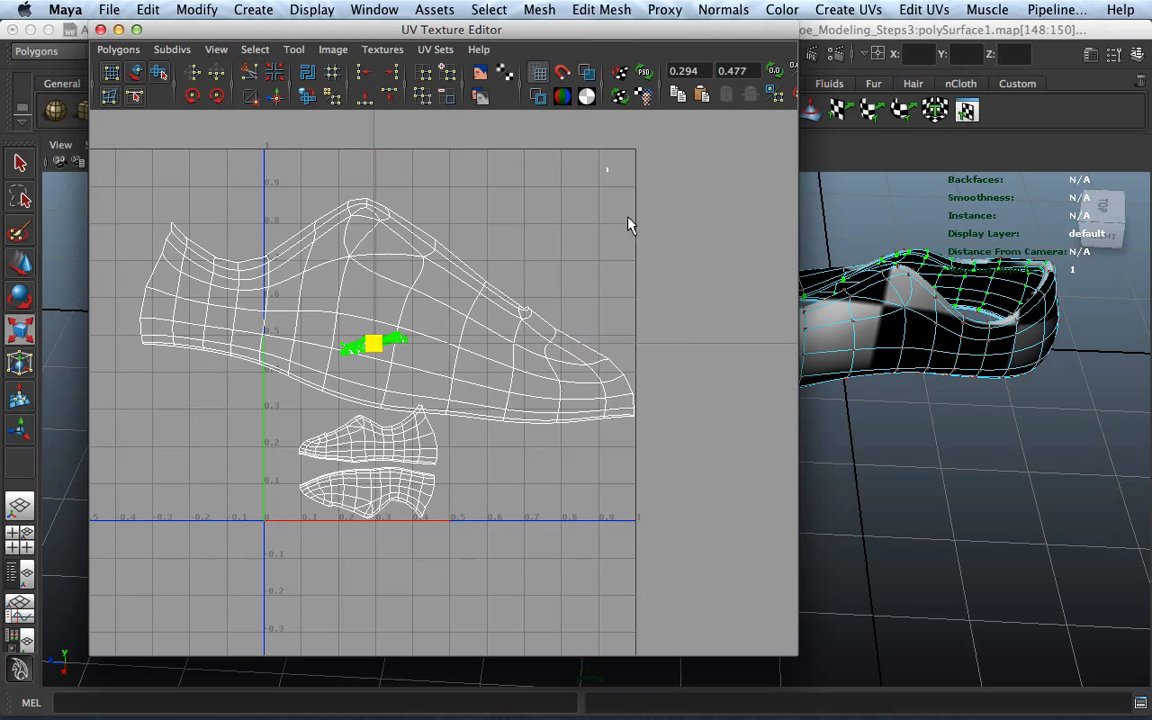
pyautogui.moveTo(373, 343); pyautogui.dragTo(738, 196)
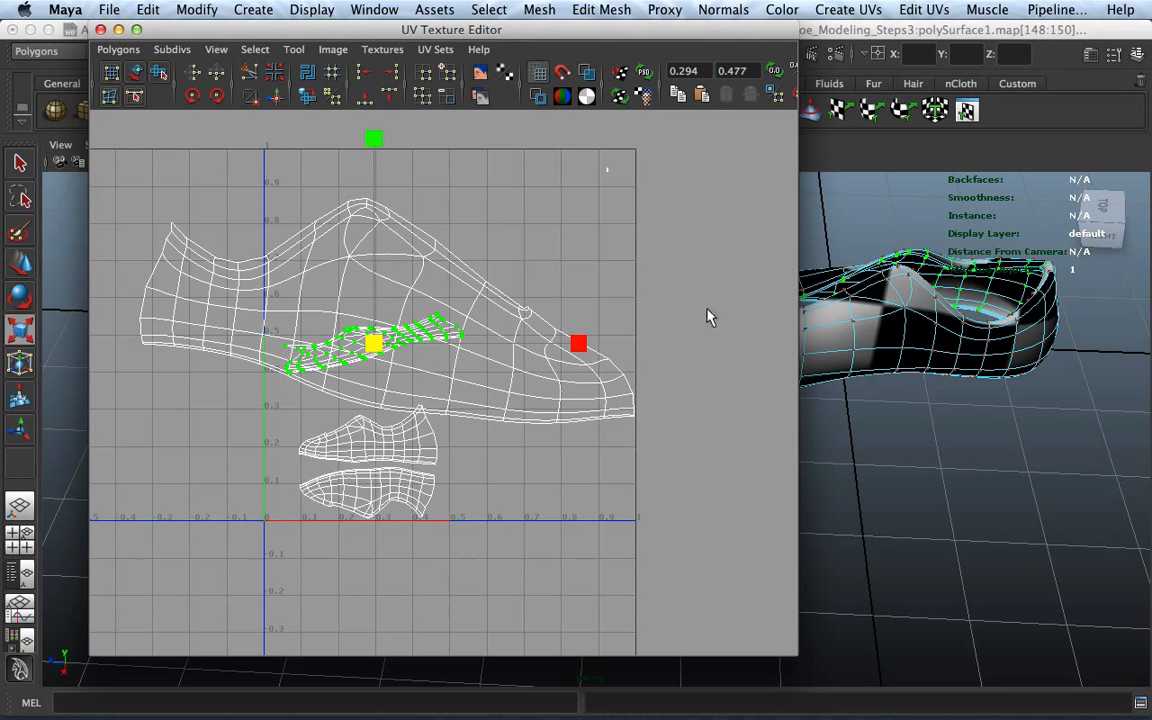
pyautogui.moveTo(578, 344); pyautogui.dragTo(478, 340)
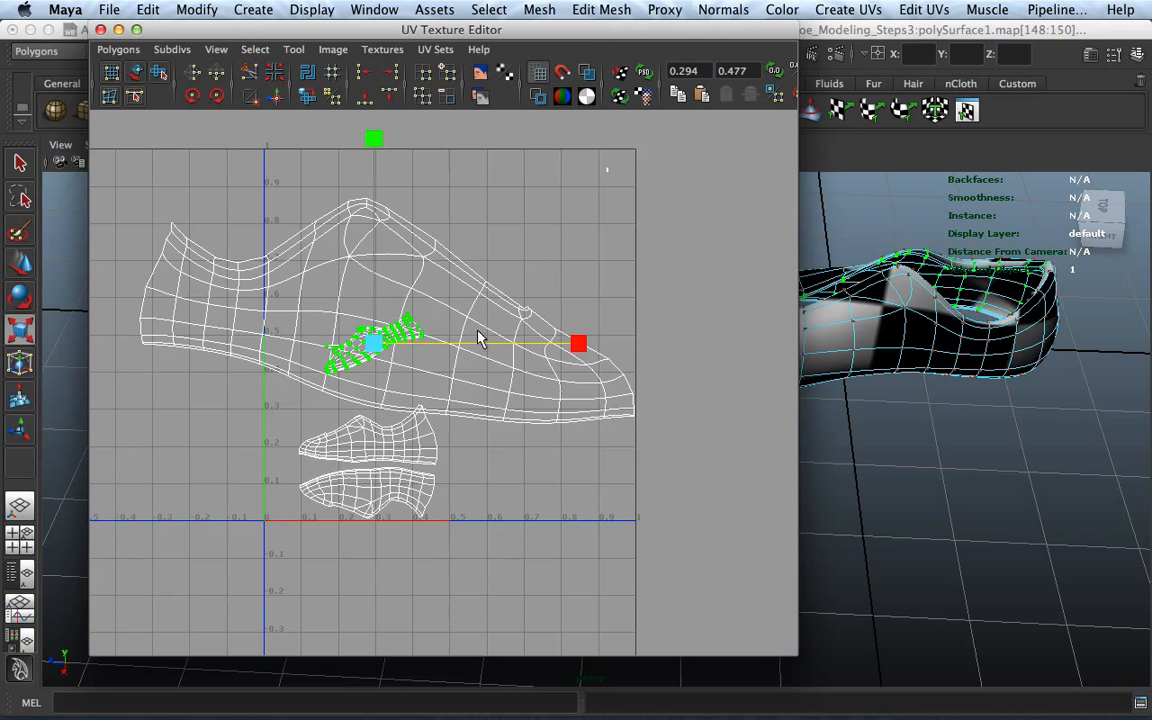
# Step: Rotate the enlarged shell until it lies level, and scale it up uniformly to about 0.43 units wide
pyautogui.press('w')
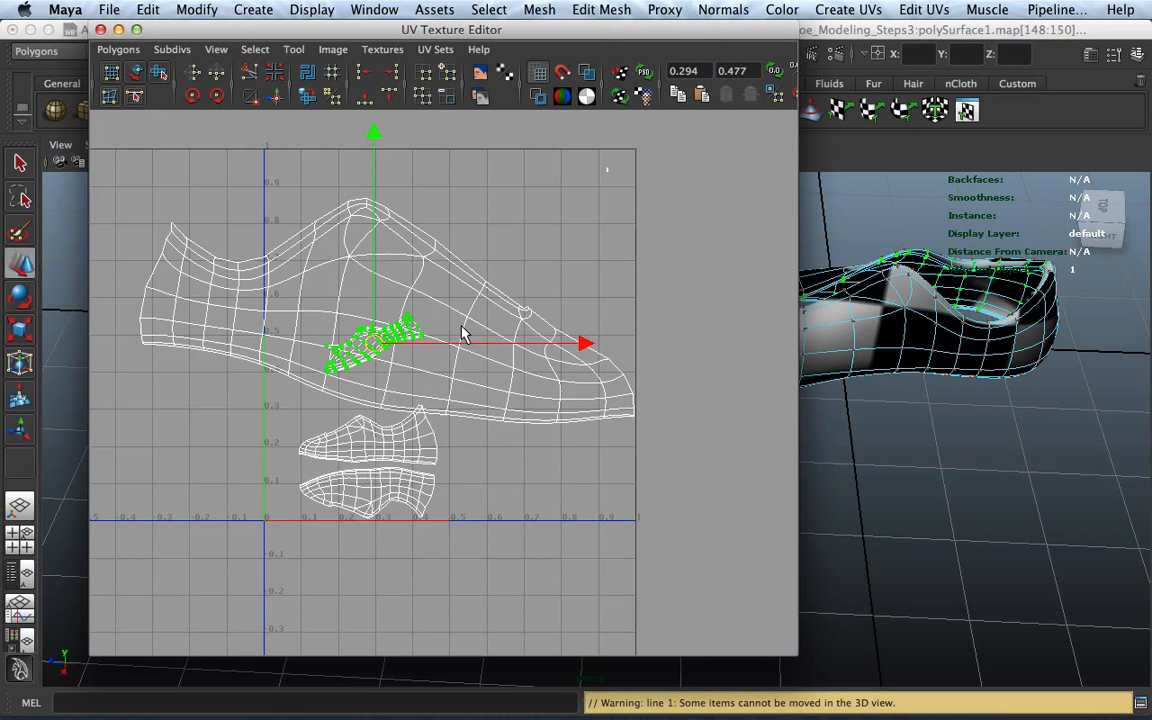
pyautogui.press('r')
pyautogui.press('e')
pyautogui.moveTo(528, 203); pyautogui.dragTo(573, 280)
pyautogui.press('w')
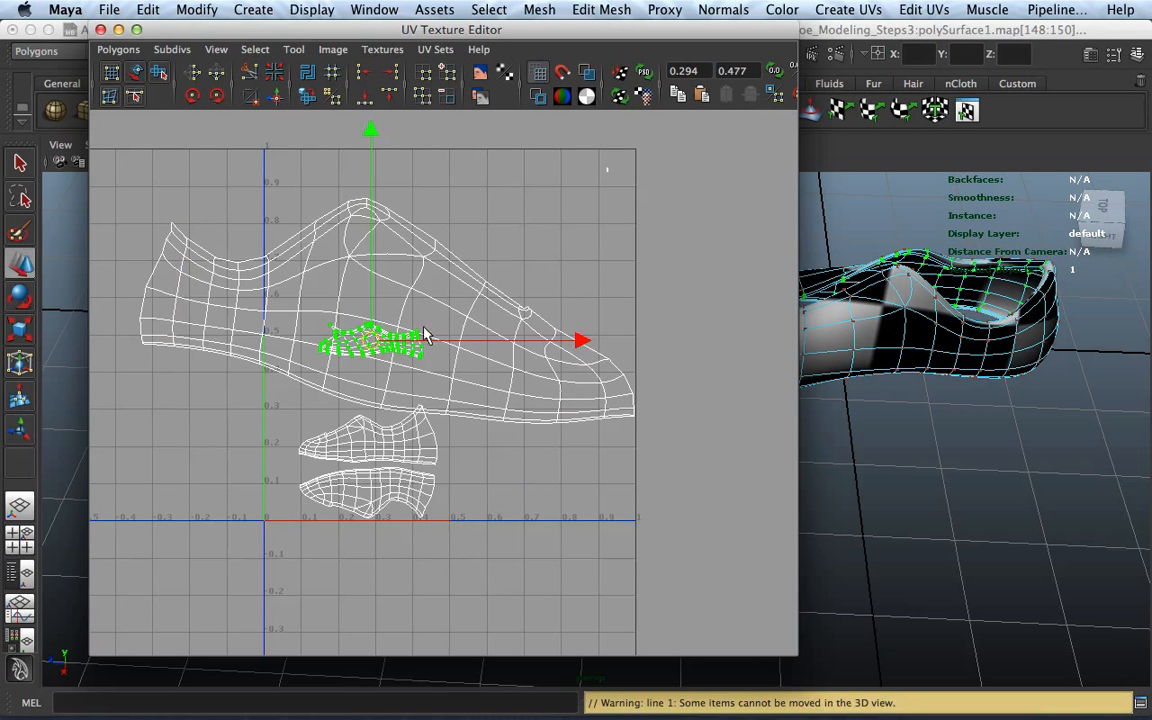
pyautogui.press('r')
pyautogui.moveTo(372, 338); pyautogui.dragTo(453, 287)
# Step: Select the large UV shell from a UV at the toe's lower edge and scale it down to about 0.52 units wide
pyautogui.keyDown('alt'); pyautogui.moveTo(987, 318); pyautogui.dragTo(944, 319); pyautogui.keyUp('alt')
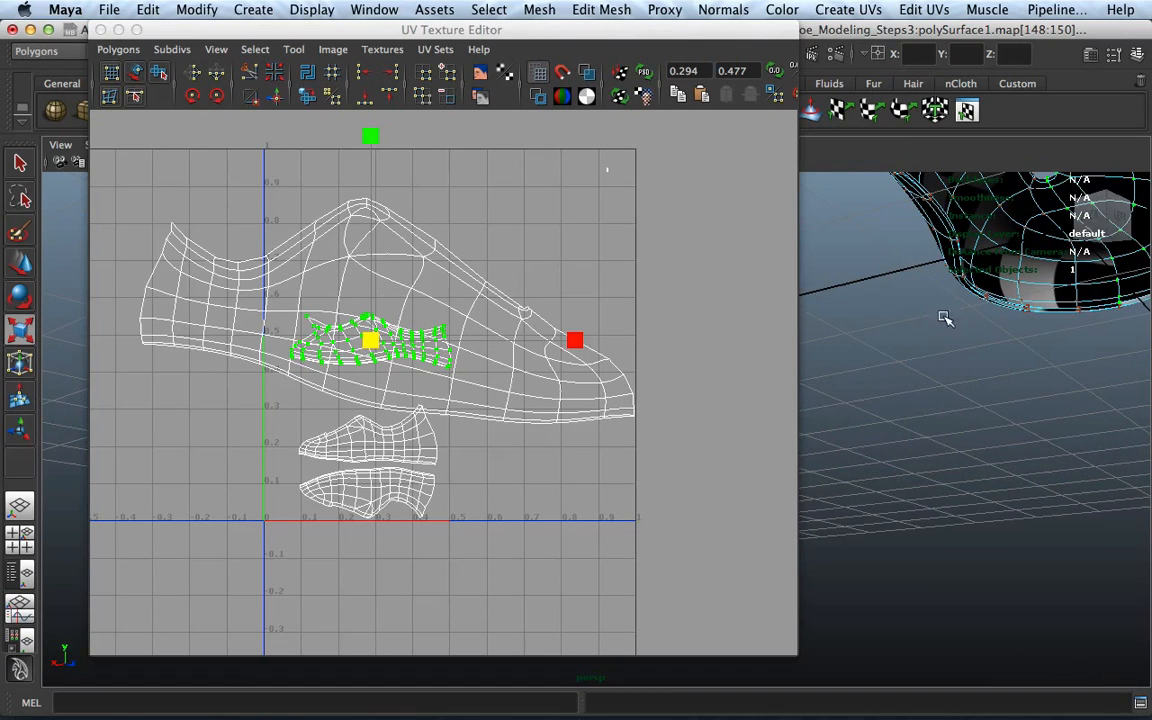
pyautogui.click(1019, 284)
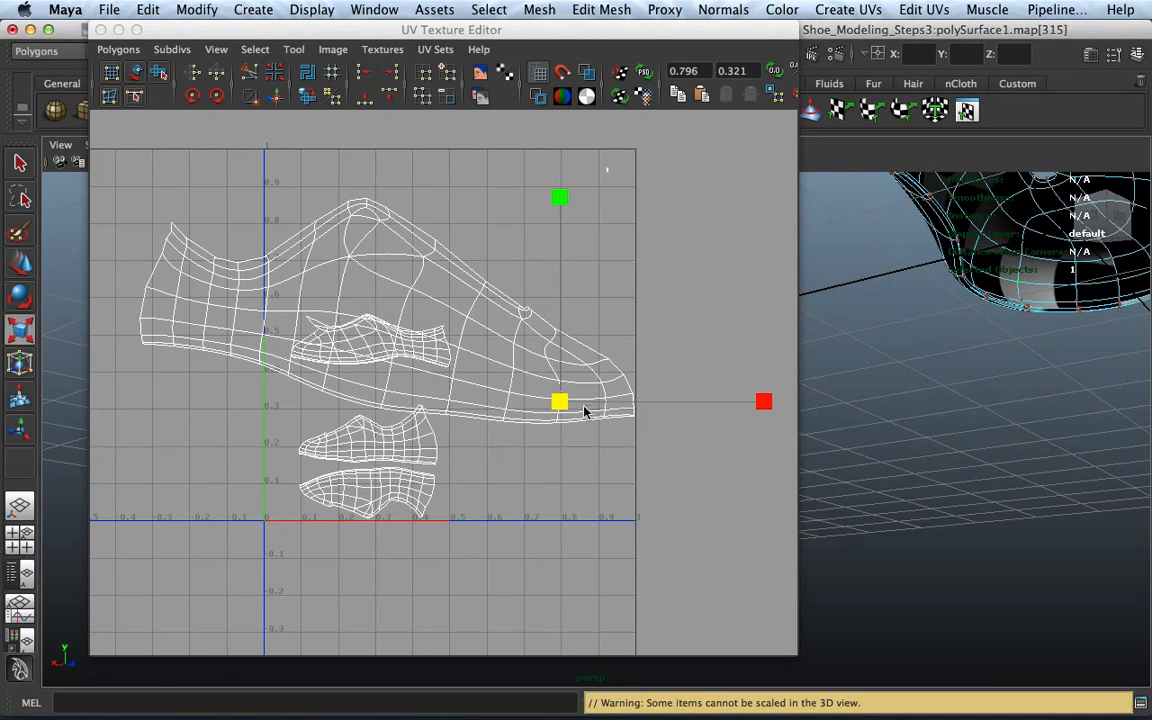
pyautogui.moveTo(559, 403); pyautogui.dragTo(635, 553, button='right')
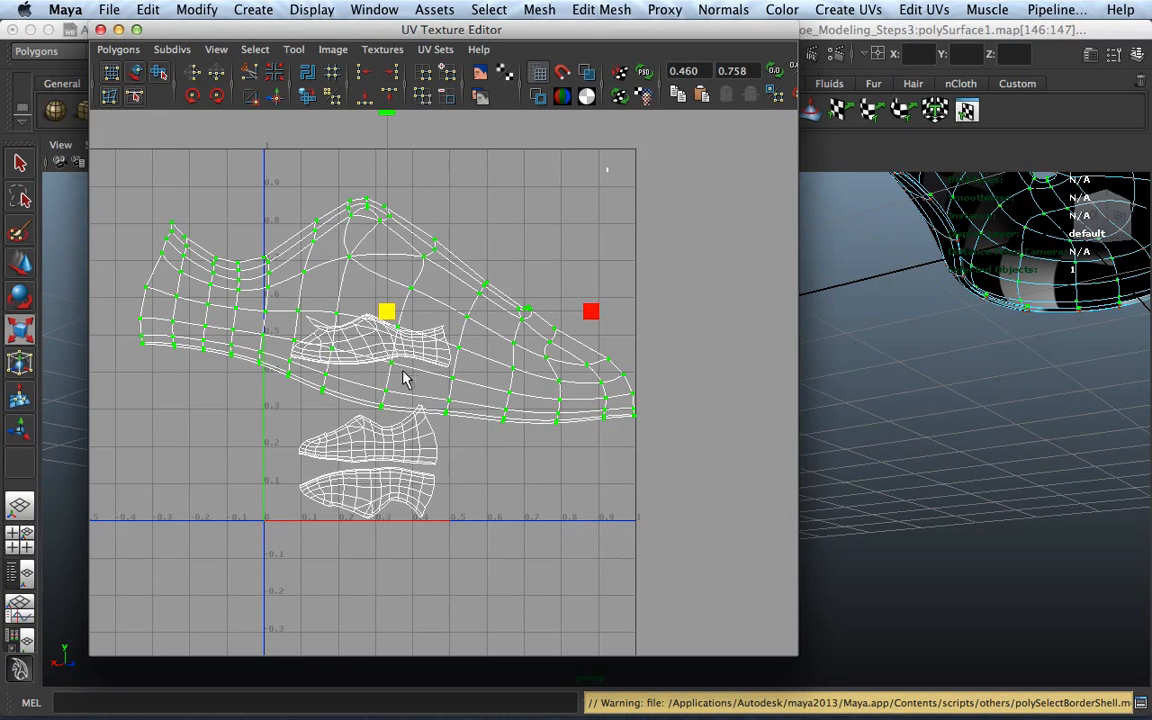
pyautogui.moveTo(395, 318); pyautogui.dragTo(268, 322)
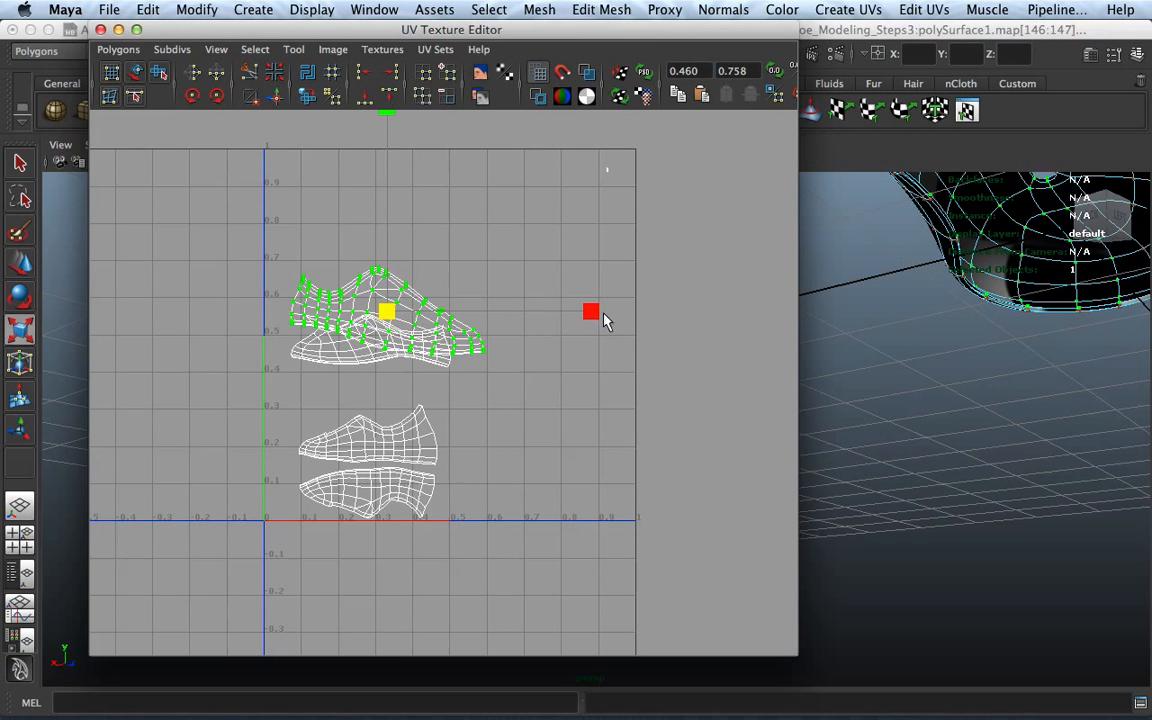
# Step: Rotate the reduced shell slightly to level it, scale it down further and move it to about U 0.32, V 0.68
pyautogui.press('e')
pyautogui.moveTo(595, 325); pyautogui.dragTo(594, 288)
pyautogui.press('w')
pyautogui.press('r')
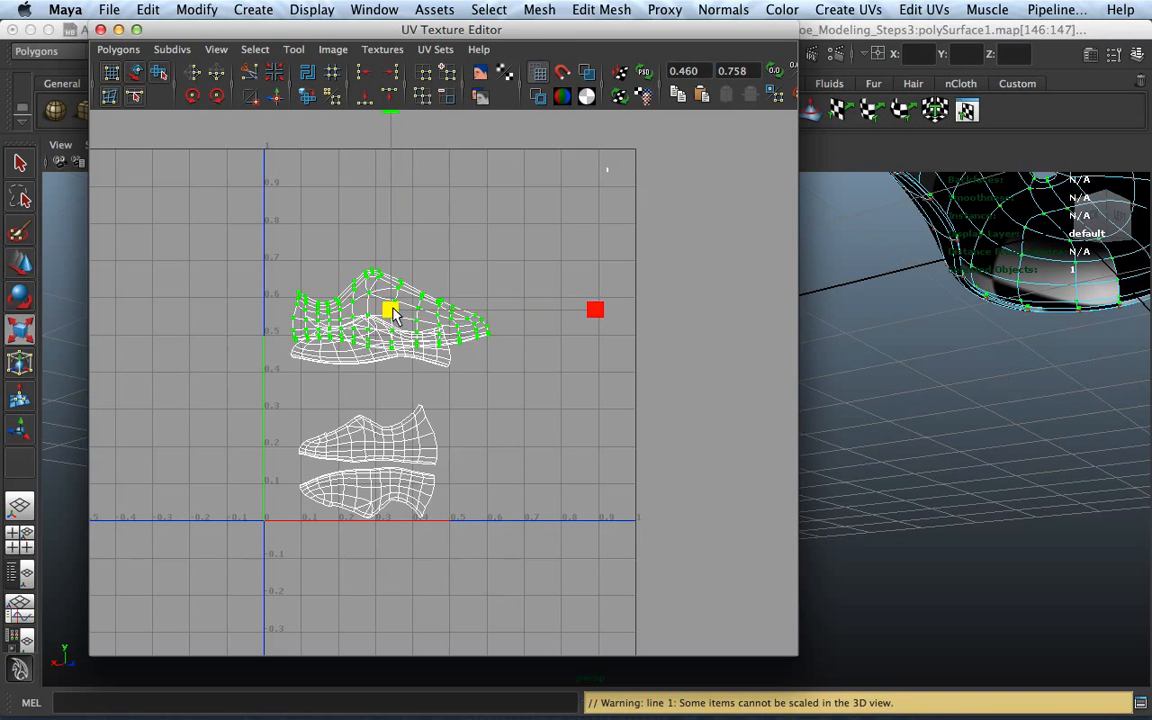
pyautogui.moveTo(391, 309); pyautogui.dragTo(253, 266)
pyautogui.press('w')
pyautogui.press('e')
pyautogui.press('r')
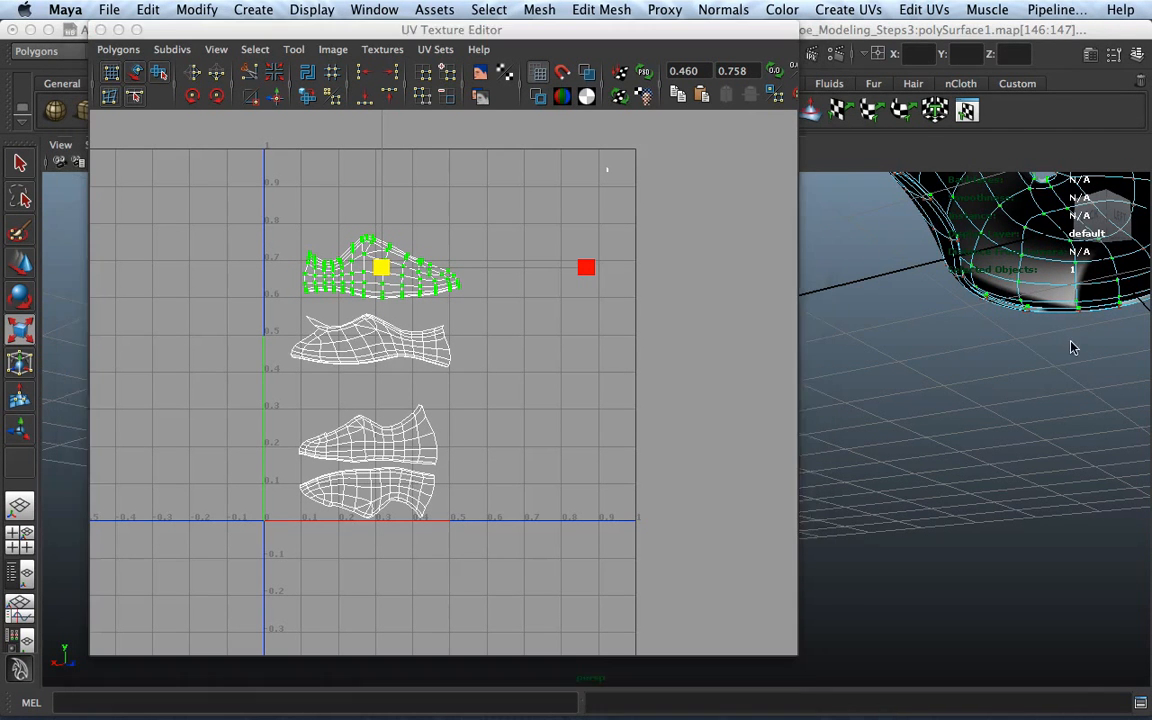
# Step: Add the complete UV shell directly below to the selection, starting from one of its UVs on the shoe
pyautogui.keyDown('alt'); pyautogui.moveTo(1072, 342); pyautogui.dragTo(980, 408, button='middle'); pyautogui.keyUp('alt')
pyautogui.keyDown('shift'); pyautogui.click(817, 341); pyautogui.keyUp('shift')
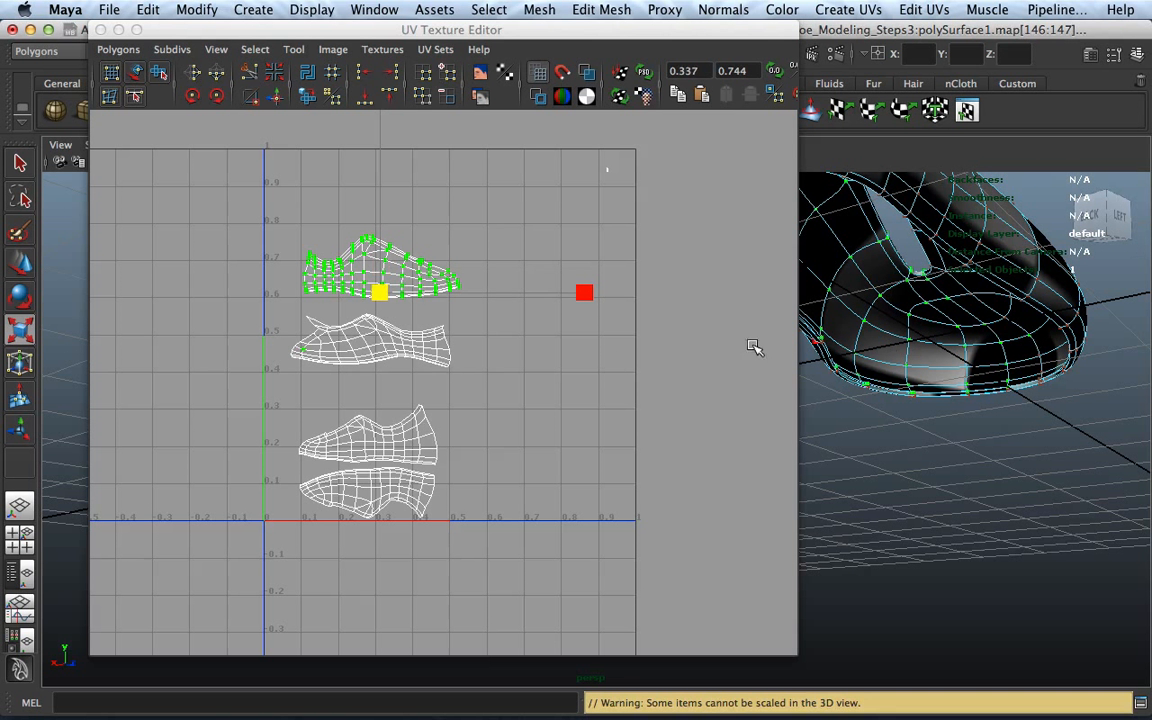
pyautogui.moveTo(300, 352); pyautogui.dragTo(463, 514, button='right')
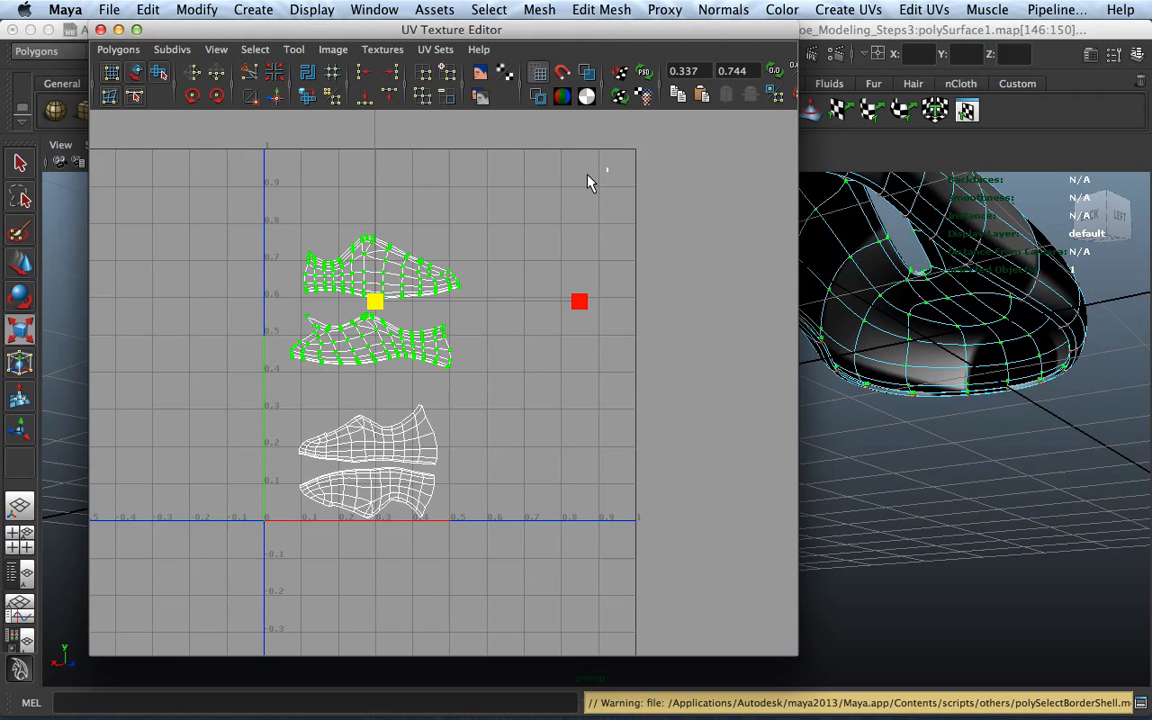
pyautogui.click(600, 9)
pyautogui.click(545, 100)
# Step: Move and scale up the two selected shells together until they span nearly the full width of the texture square
pyautogui.press('w')
pyautogui.moveTo(376, 309); pyautogui.dragTo(692, 249)
pyautogui.press('e')
pyautogui.press('r')
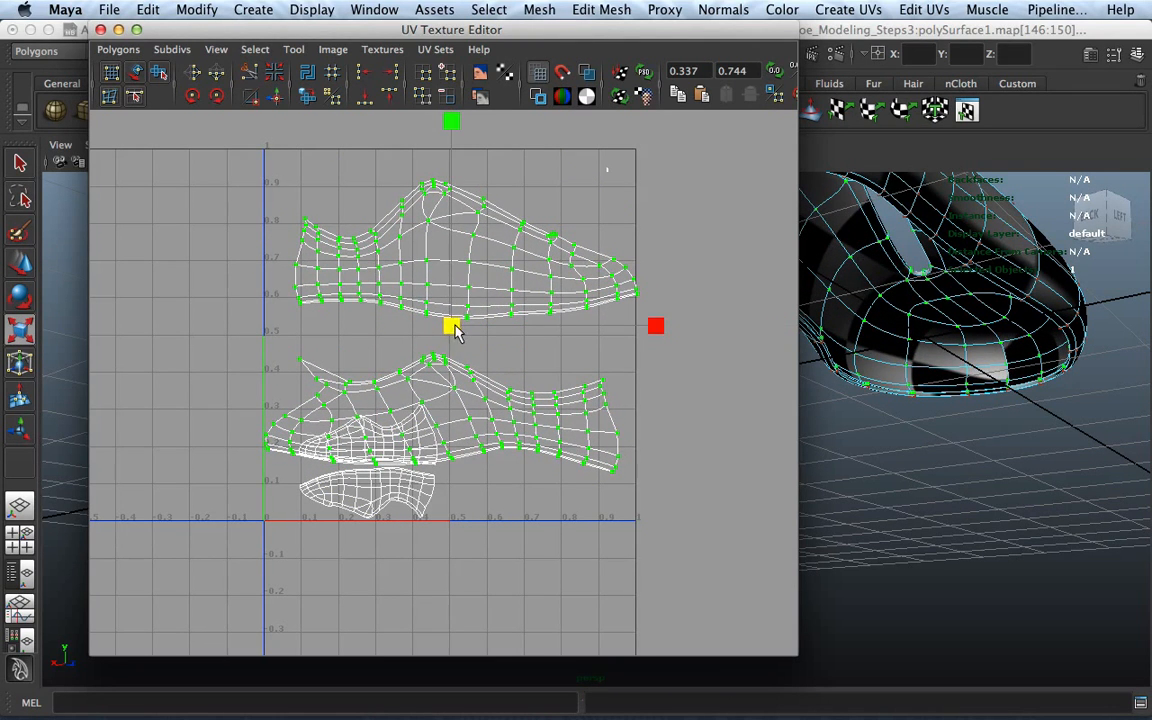
# Step: Shift the two enlarged shells upward within the texture square, centring them at about U 0.51, V 0.58
pyautogui.press('w')
pyautogui.moveTo(456, 327); pyautogui.dragTo(452, 312)
pyautogui.press('r')
pyautogui.press('e')
pyautogui.press('r')
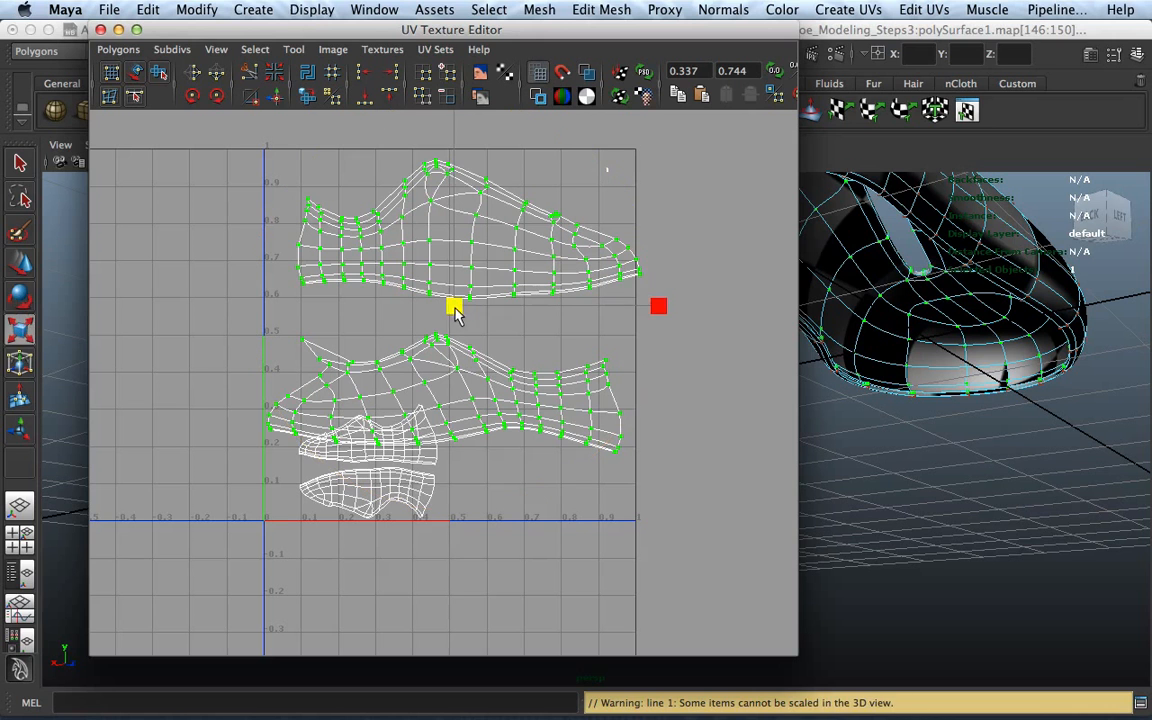
pyautogui.press('w')
pyautogui.press('f')
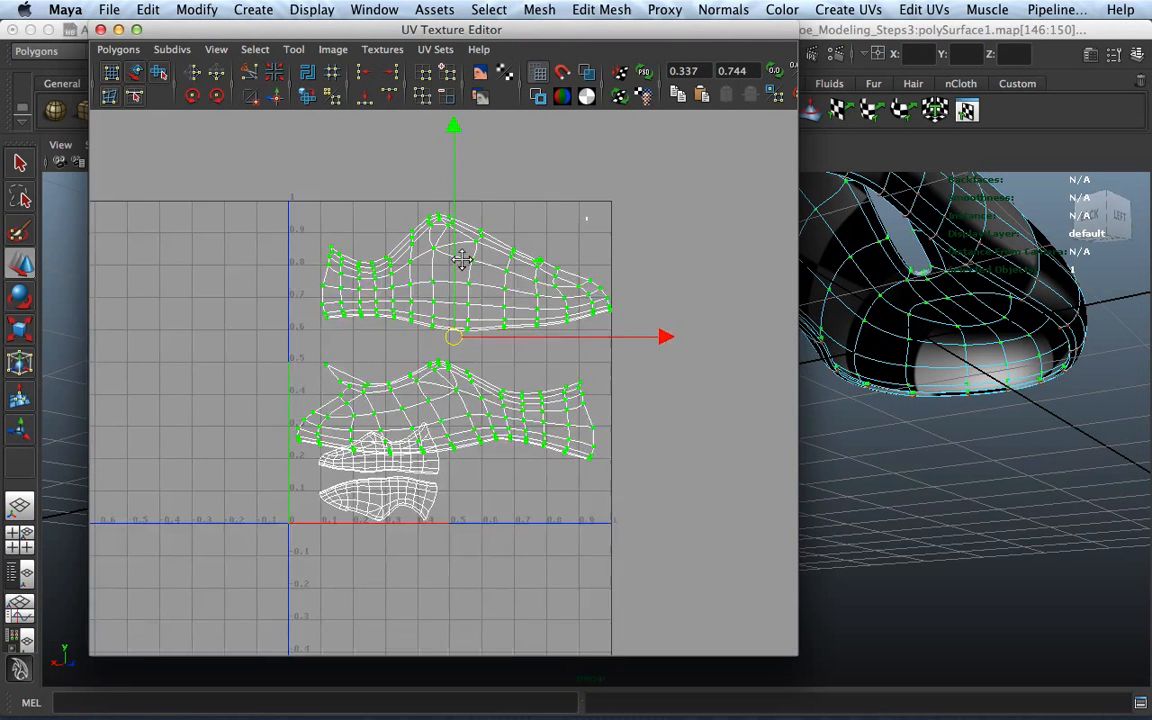
# Step: Raise both large shells to the texture square's upper edge, and stack the complete lower shell over the upper one at about U 0.48, V 0.8
pyautogui.moveTo(453, 188); pyautogui.dragTo(458, 178)
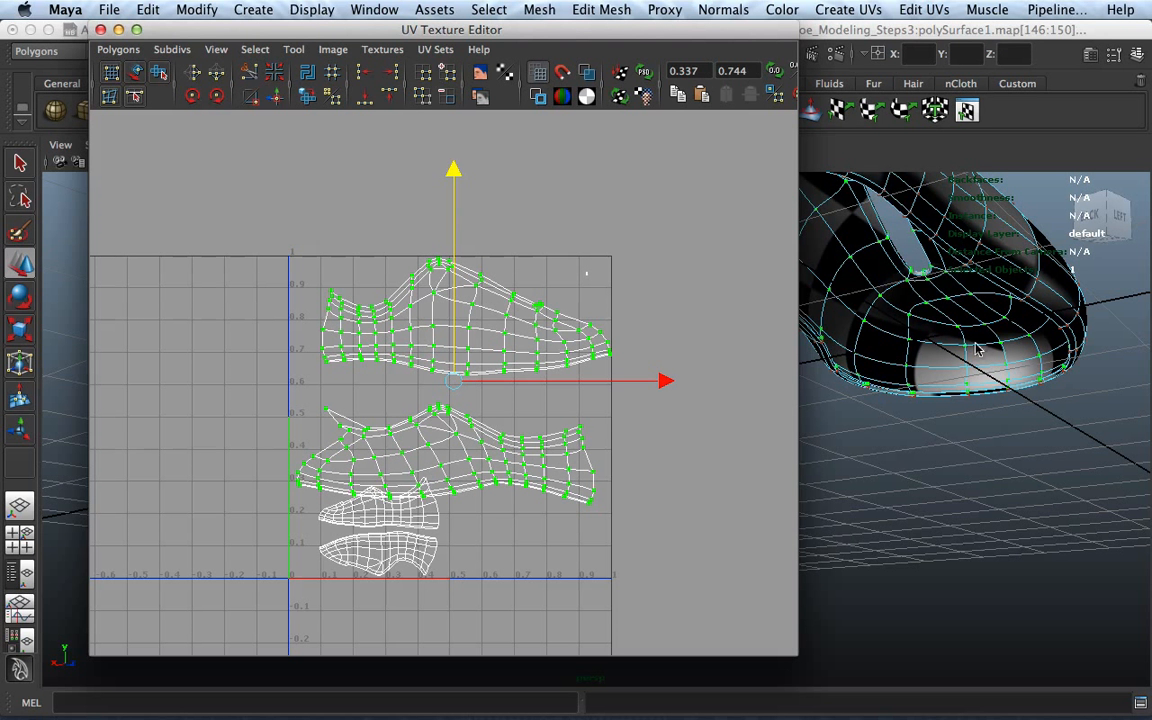
pyautogui.click(910, 345)
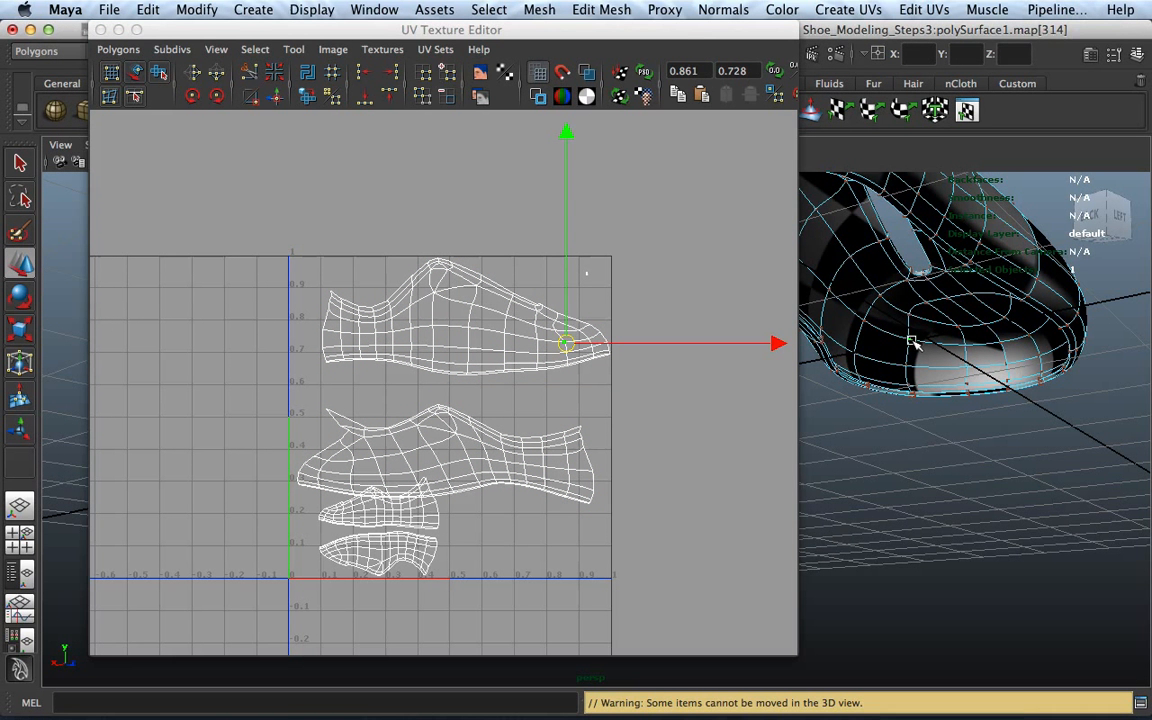
pyautogui.click(1030, 338)
pyautogui.click(863, 385)
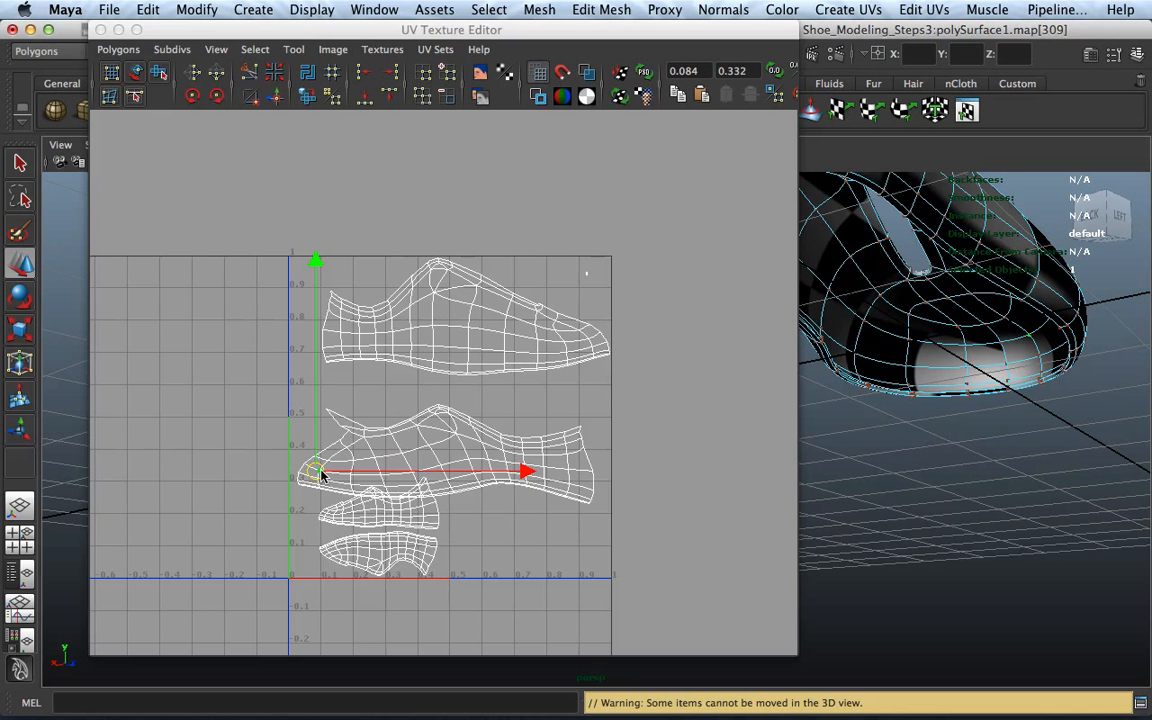
pyautogui.moveTo(320, 473); pyautogui.dragTo(457, 597, button='right')
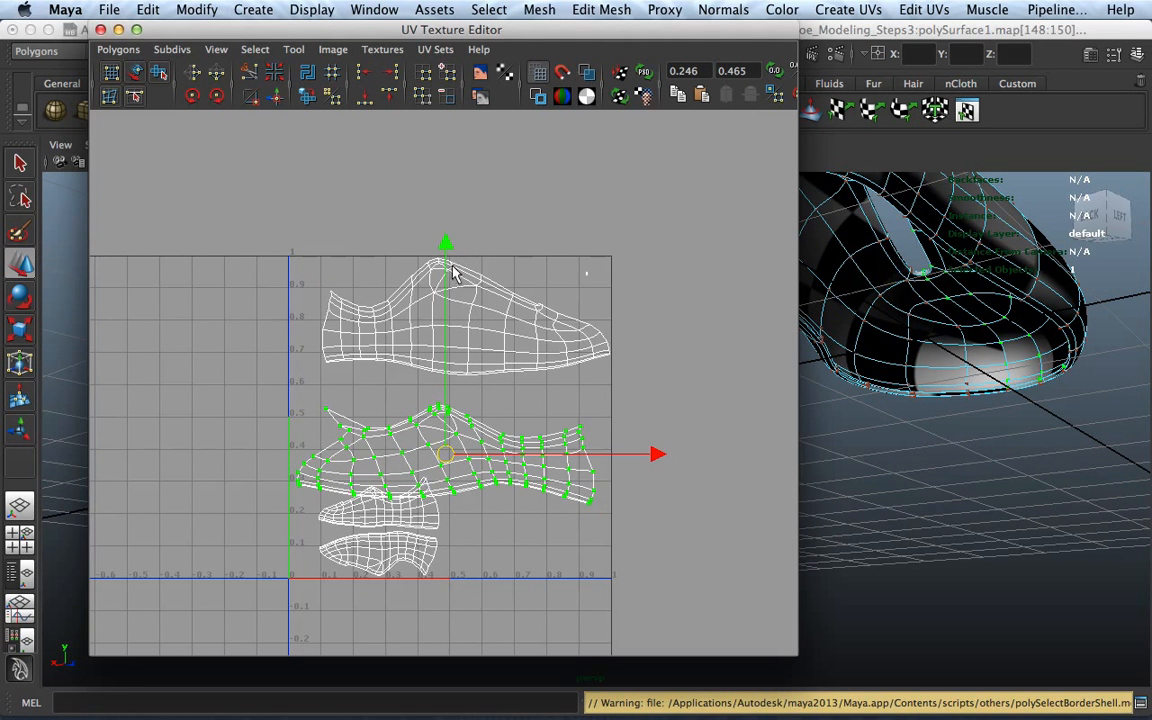
pyautogui.moveTo(450, 249); pyautogui.dragTo(478, 161)
pyautogui.moveTo(510, 465)
pyautogui.keyDown('alt'); pyautogui.mouseDown(button='middle')
pyautogui.moveTo(522, 432)
pyautogui.moveTo(513, 469)
pyautogui.mouseUp(button='middle'); pyautogui.keyUp('alt')
pyautogui.moveTo(450, 170); pyautogui.dragTo(490, 123)
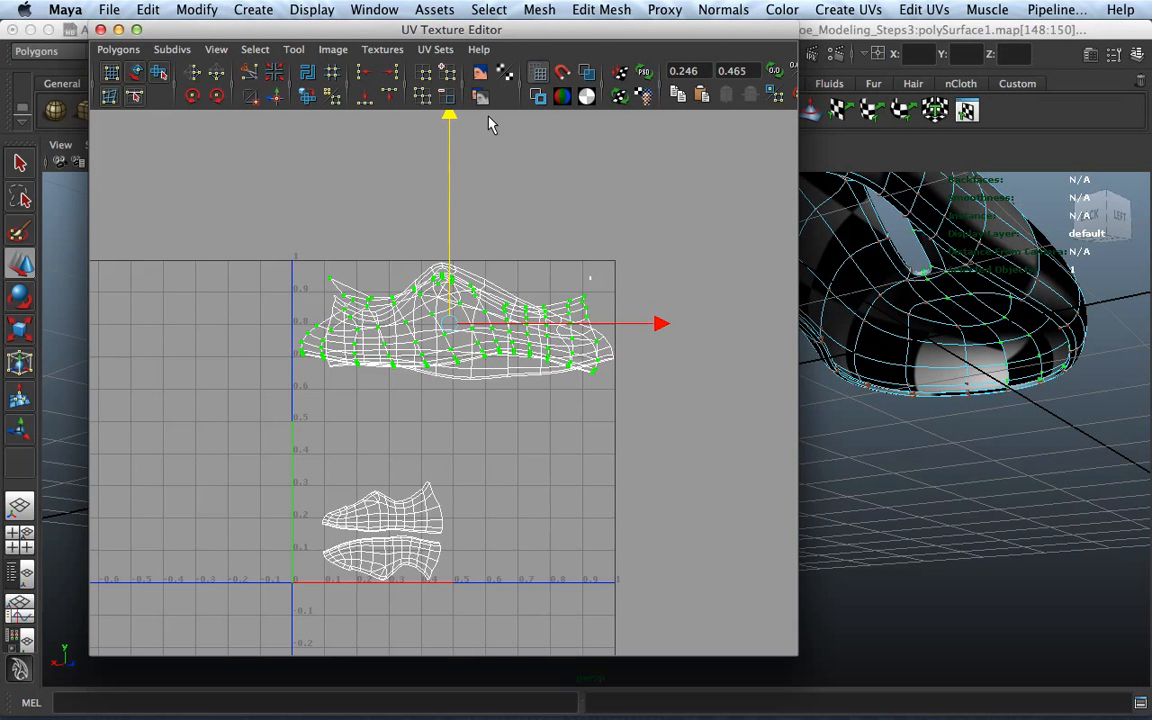
# Step: Select the complete upper shell of the small pair and move it up slightly to widen the gap between the two
pyautogui.moveTo(415, 514); pyautogui.dragTo(456, 518, button='right')
pyautogui.click(422, 500)
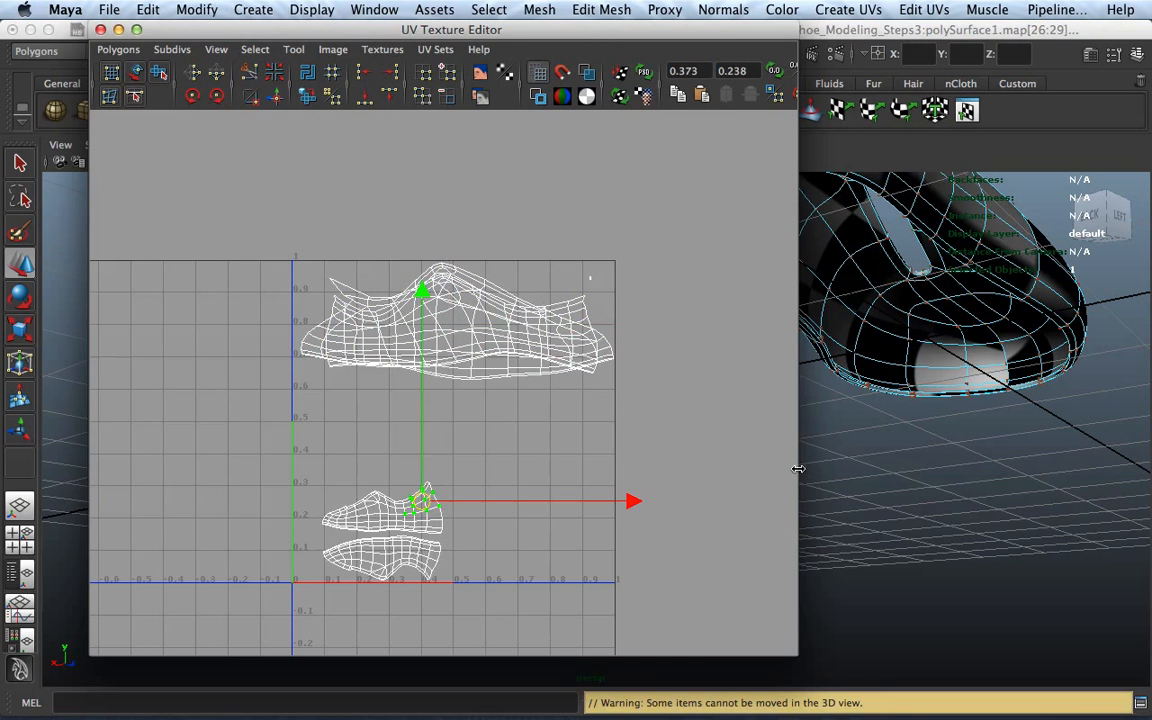
pyautogui.scroll(5, 483, 514)
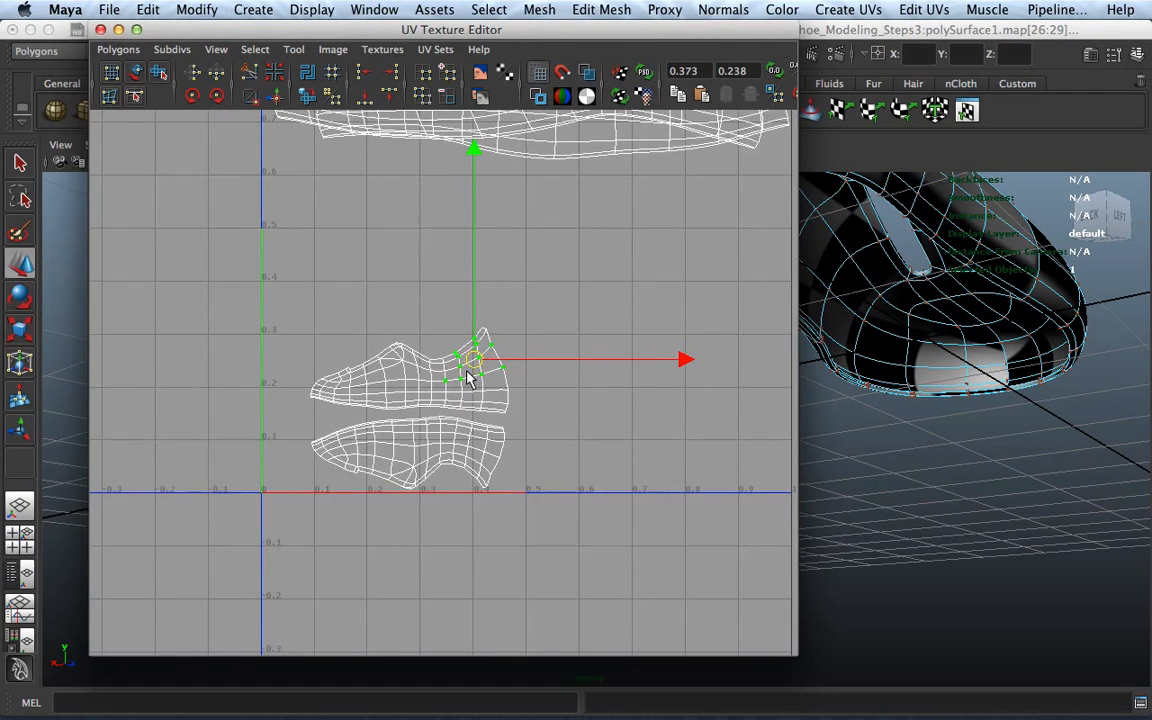
pyautogui.moveTo(470, 383); pyautogui.dragTo(575, 530, button='right')
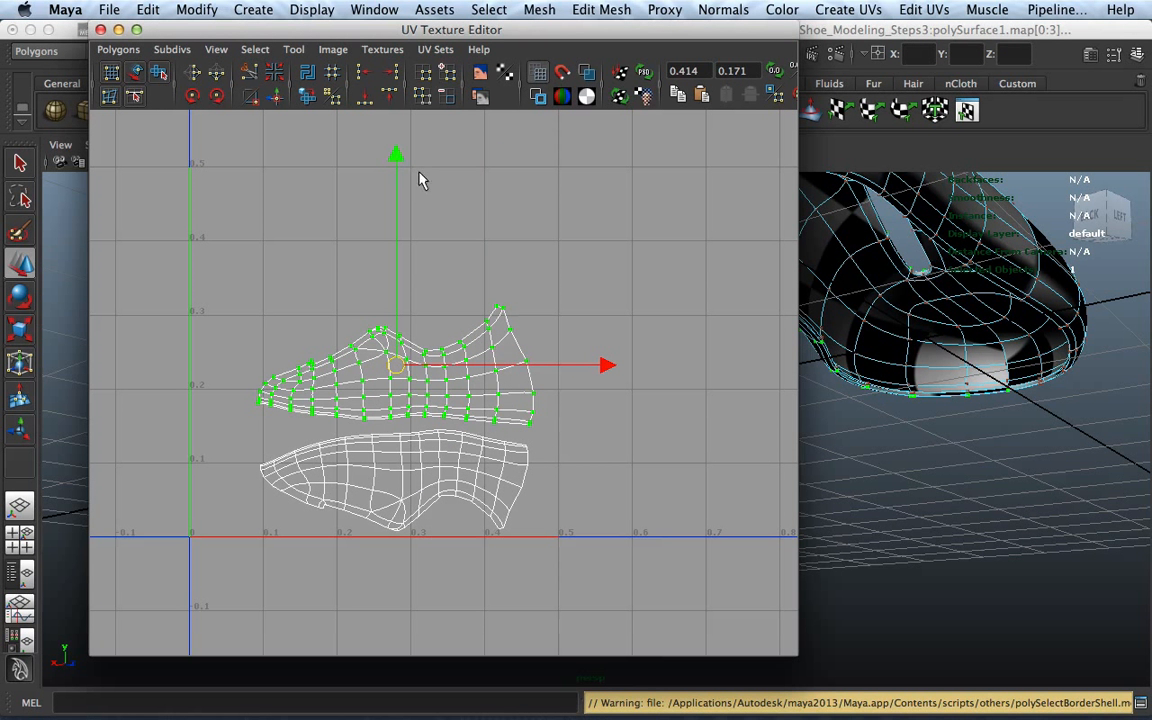
pyautogui.moveTo(396, 152); pyautogui.dragTo(402, 130)
# Step: Select the complete lower small shell, flip it vertically by scaling, and stack it over the other at about U 0.28, V 0.25
pyautogui.click(437, 458)
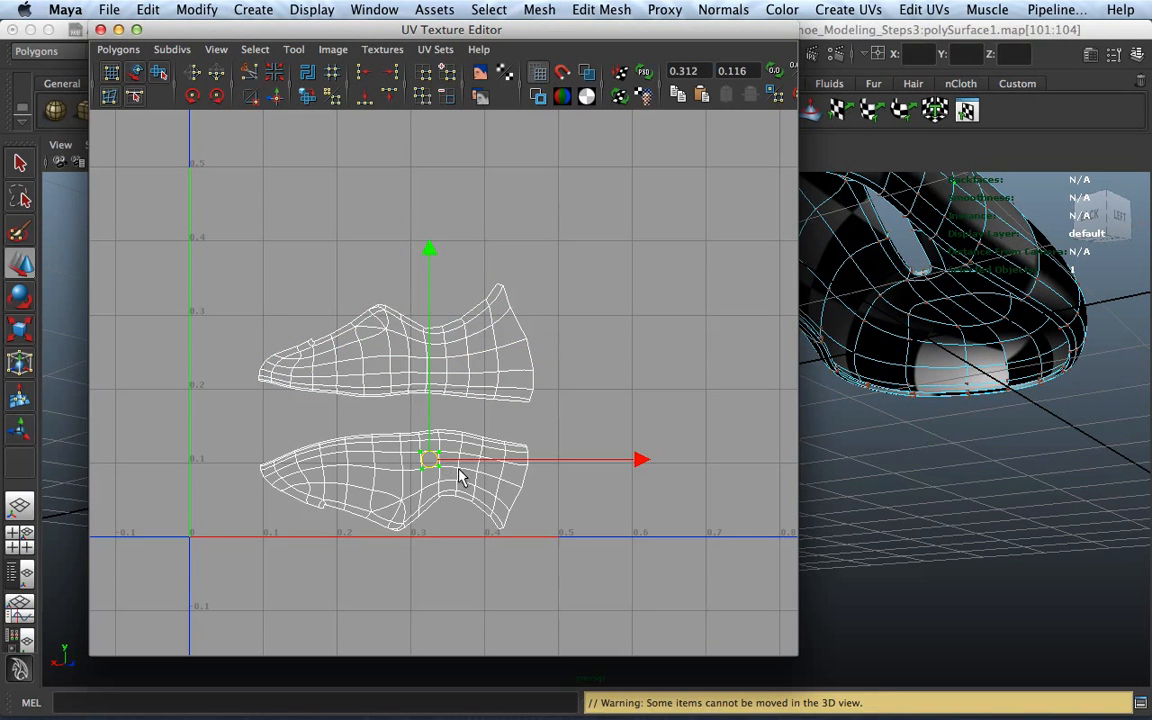
pyautogui.moveTo(443, 462); pyautogui.dragTo(556, 604, button='right')
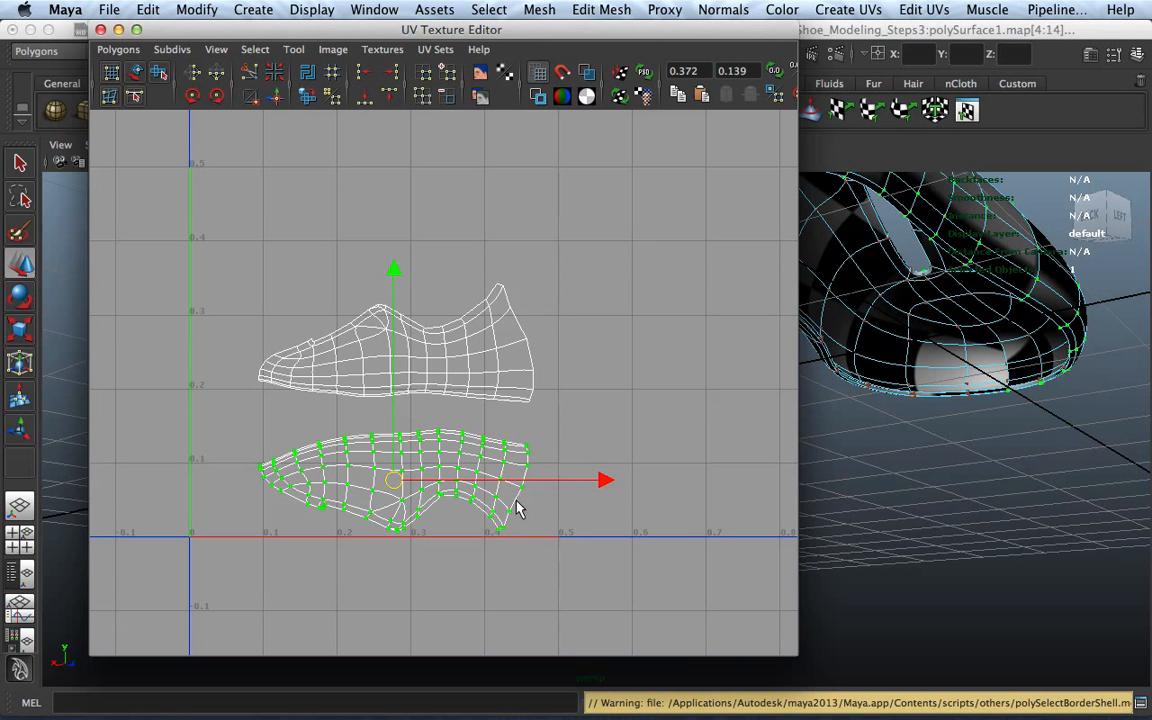
pyautogui.press('r')
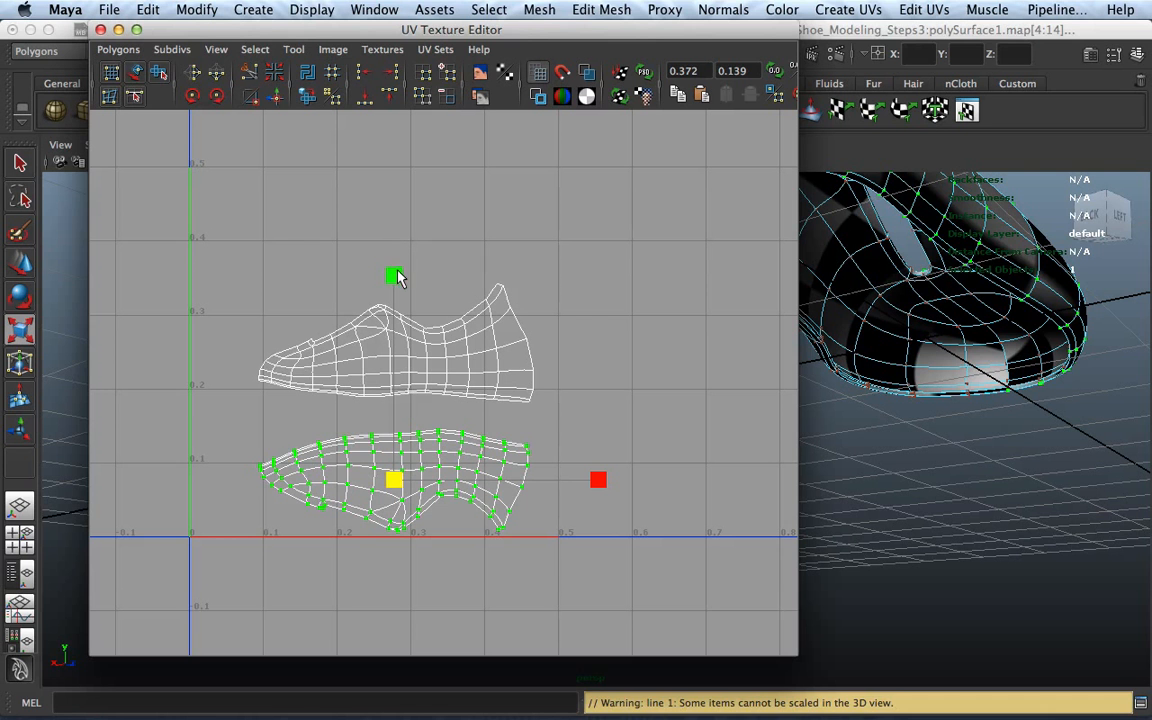
pyautogui.moveTo(396, 277); pyautogui.dragTo(404, 668)
pyautogui.press('w')
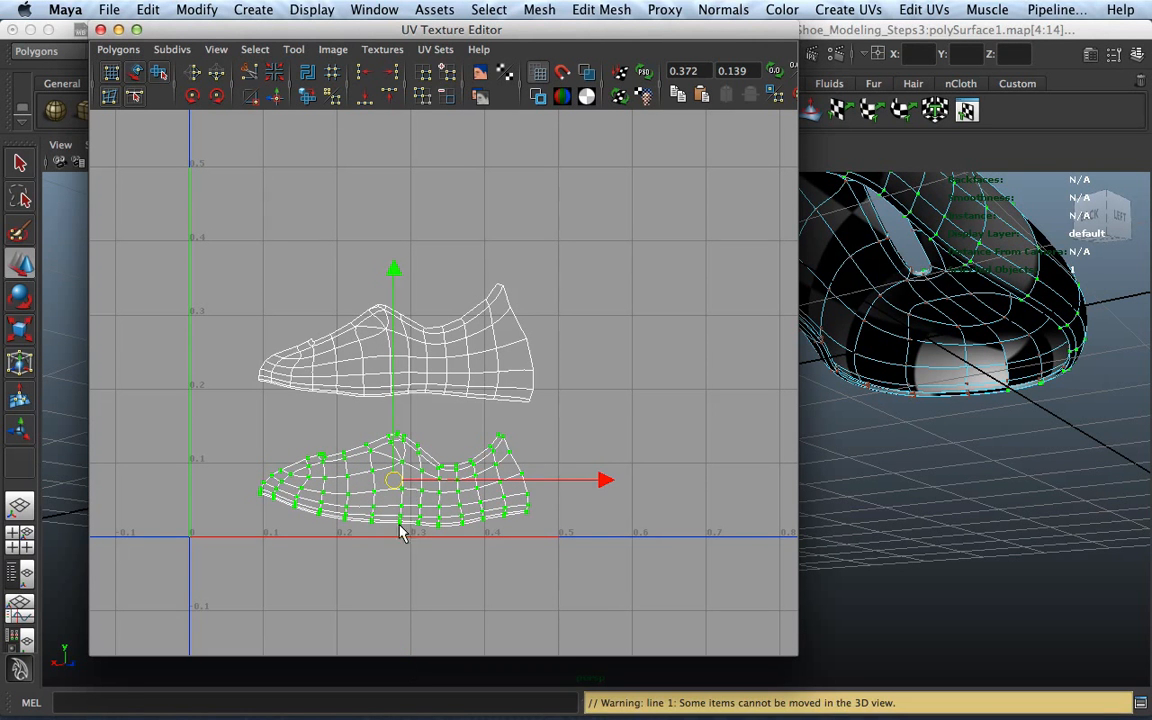
pyautogui.moveTo(398, 288); pyautogui.dragTo(428, 138)
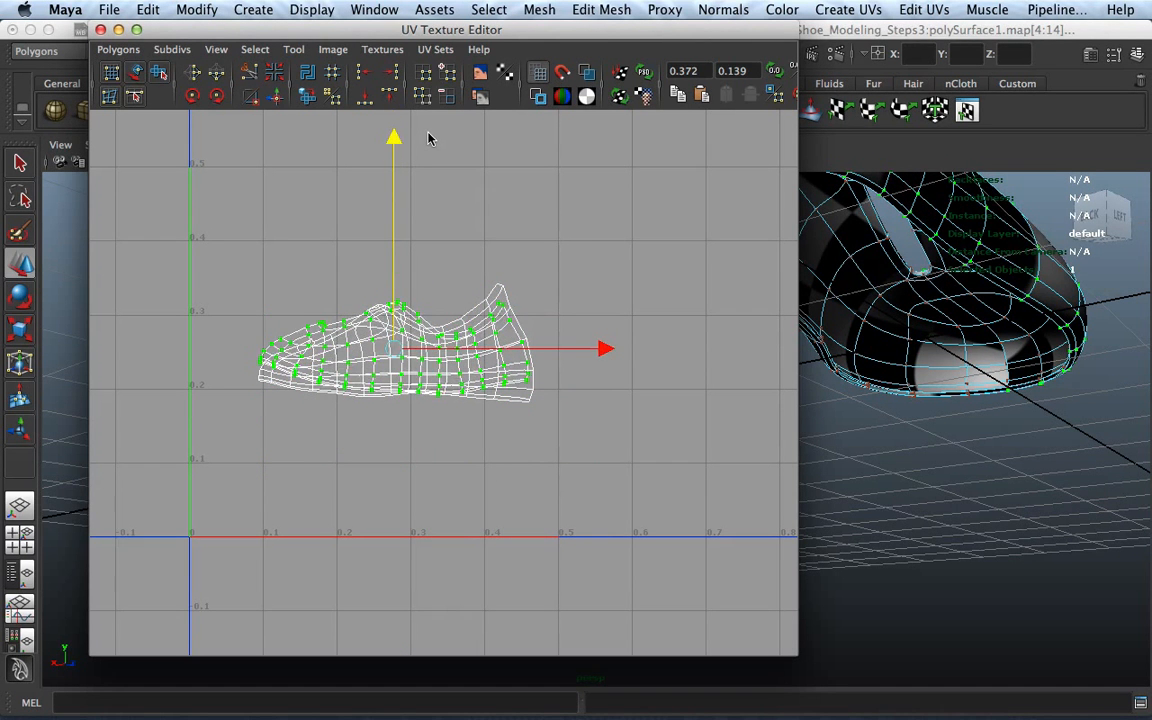
# Step: Fine-tune the flipped shell with a slight move, rotation and scale so its outline matches the shell beneath it
pyautogui.keyDown('alt'); pyautogui.moveTo(428, 140); pyautogui.dragTo(556, 234, button='right'); pyautogui.keyUp('alt')
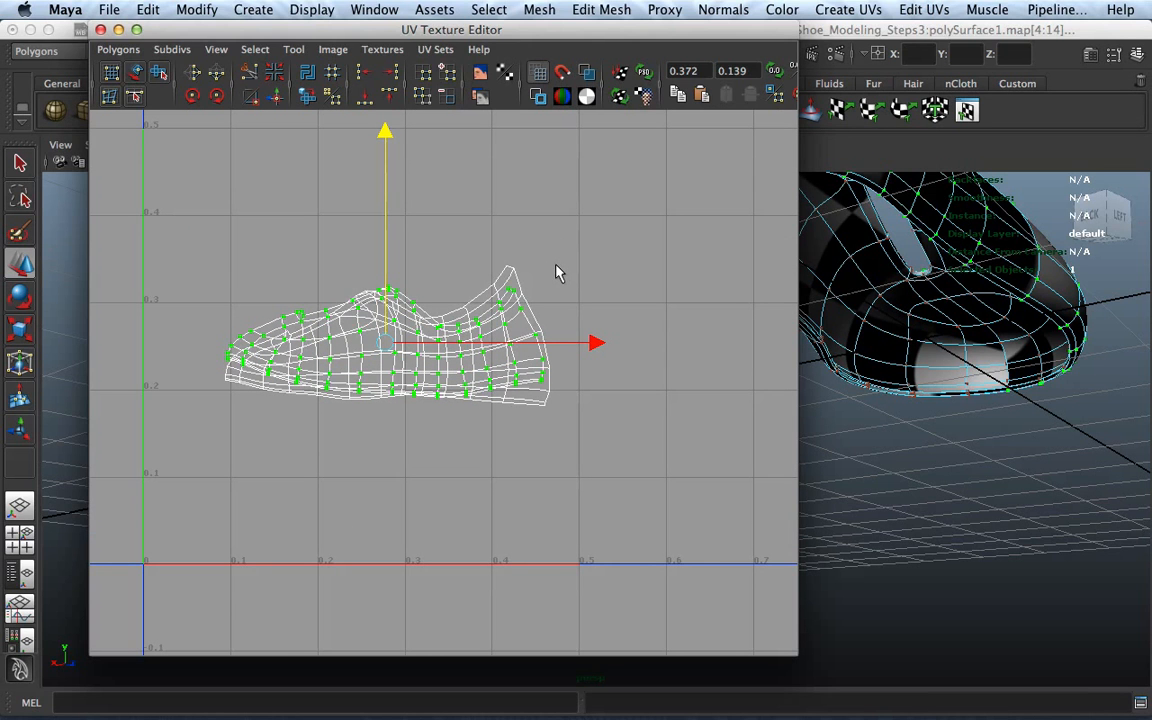
pyautogui.moveTo(598, 342)
pyautogui.mouseDown()
pyautogui.moveTo(651, 342)
pyautogui.moveTo(339, 334)
pyautogui.moveTo(764, 357)
pyautogui.moveTo(527, 352)
pyautogui.moveTo(663, 355)
pyautogui.moveTo(566, 347)
pyautogui.moveTo(600, 345)
pyautogui.mouseUp()
pyautogui.press('e')
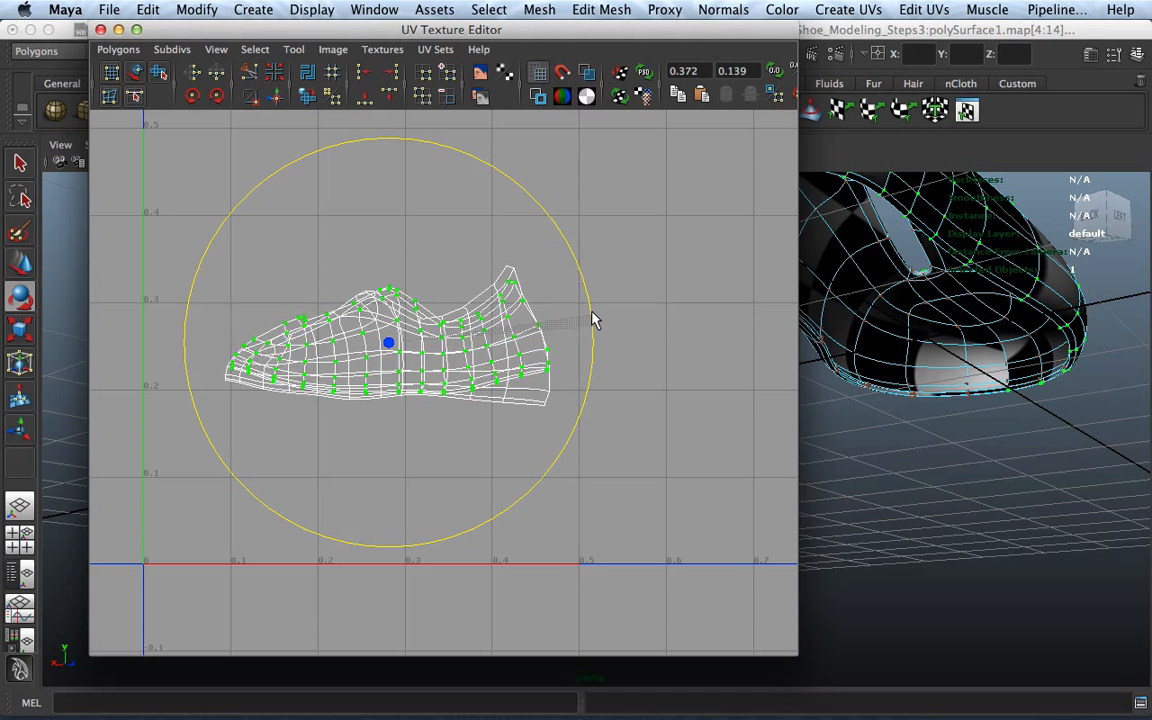
pyautogui.press('w')
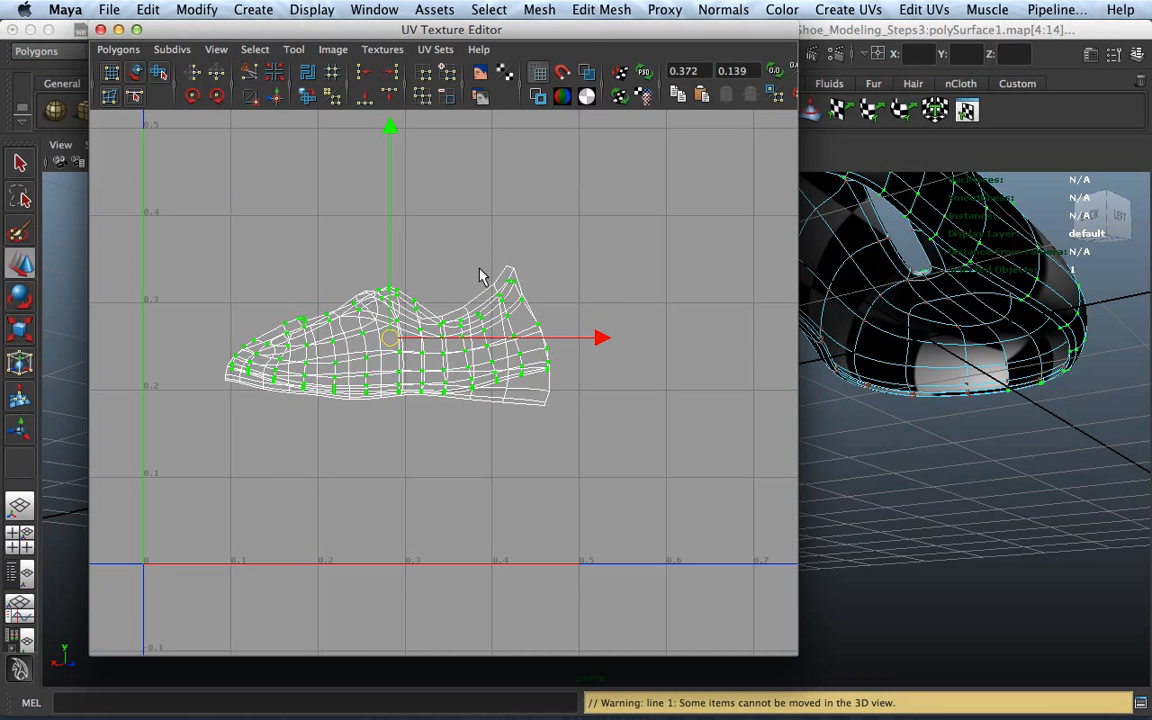
pyautogui.press('r')
pyautogui.moveTo(403, 341); pyautogui.dragTo(398, 340)
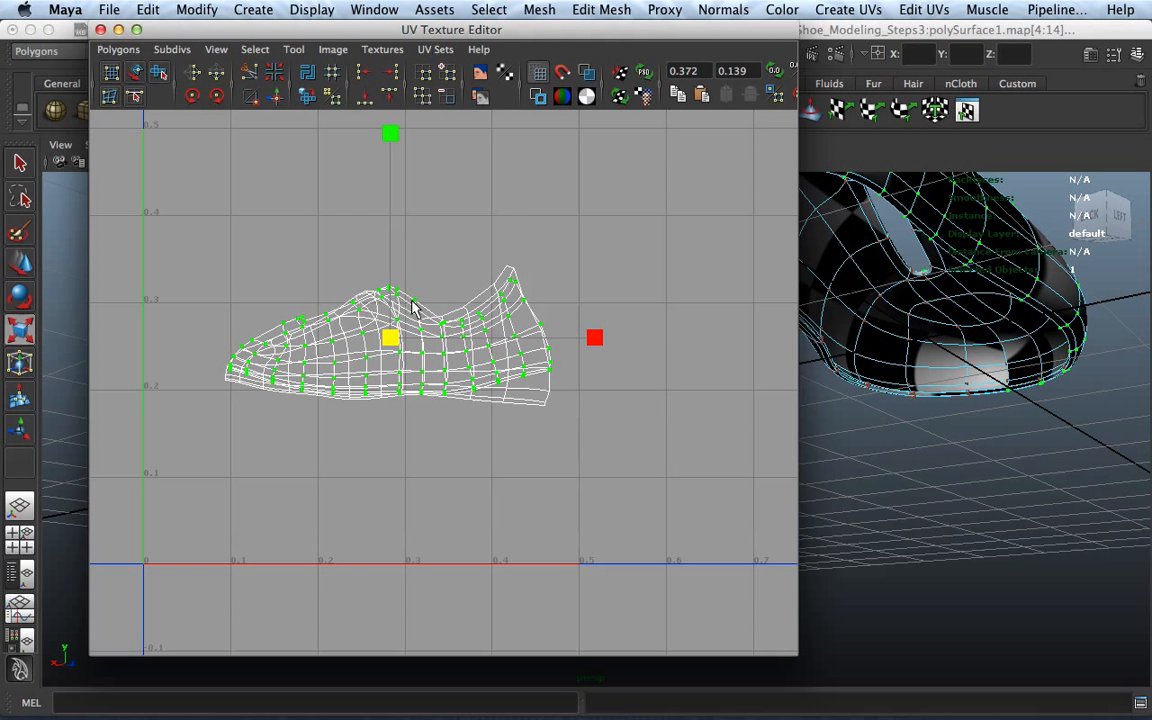
# Step: Select both stacked small shells, scale them up to span the texture square's full width, and centre them at about U 0.5, V 0.27
pyautogui.press('w')
pyautogui.moveTo(200, 234); pyautogui.dragTo(628, 433)
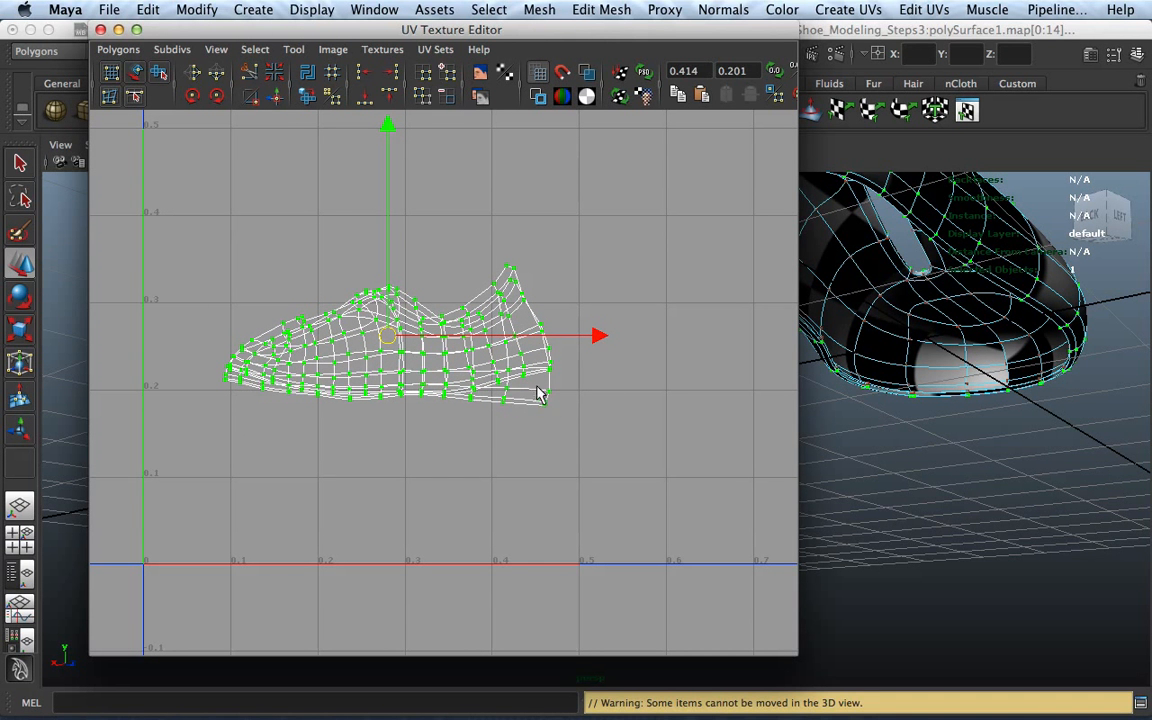
pyautogui.scroll(-6, 523, 370)
pyautogui.scroll(-3, 540, 363)
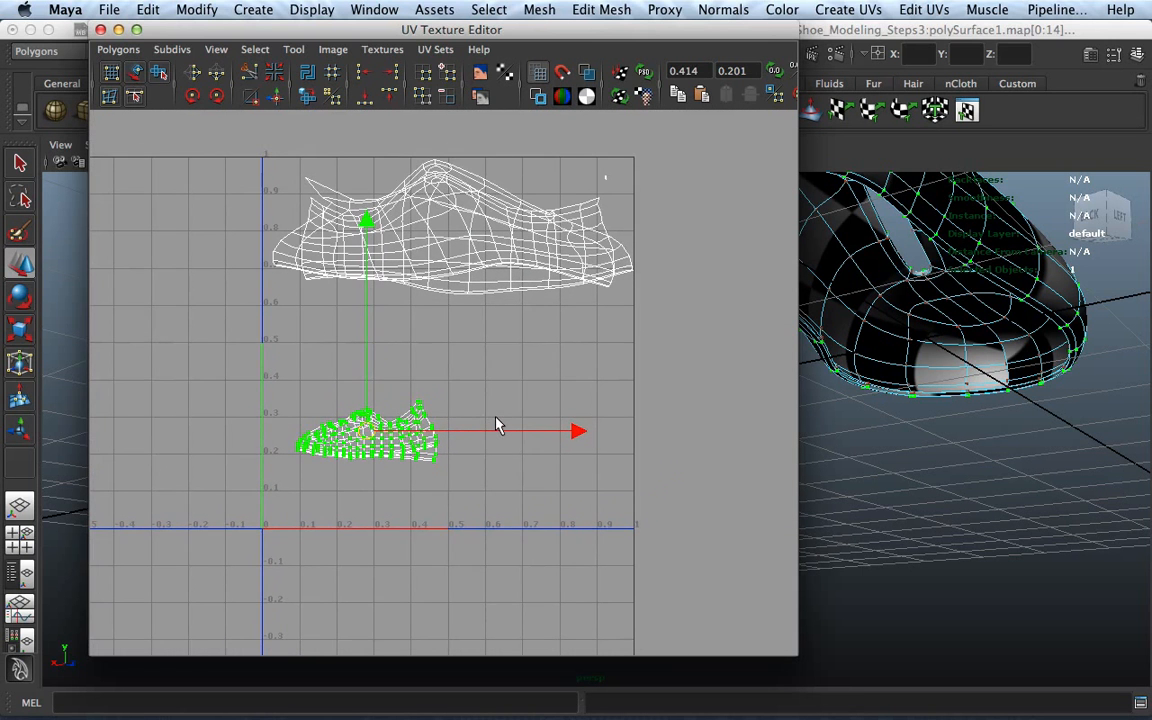
pyautogui.press('r')
pyautogui.moveTo(372, 431); pyautogui.dragTo(508, 365)
pyautogui.press('super+z')
pyautogui.moveTo(366, 431); pyautogui.dragTo(566, 379)
pyautogui.press('e')
pyautogui.press('w')
pyautogui.moveTo(581, 429); pyautogui.dragTo(652, 424)
pyautogui.keyDown('alt'); pyautogui.moveTo(635, 378); pyautogui.dragTo(629, 409, button='middle'); pyautogui.keyUp('alt')
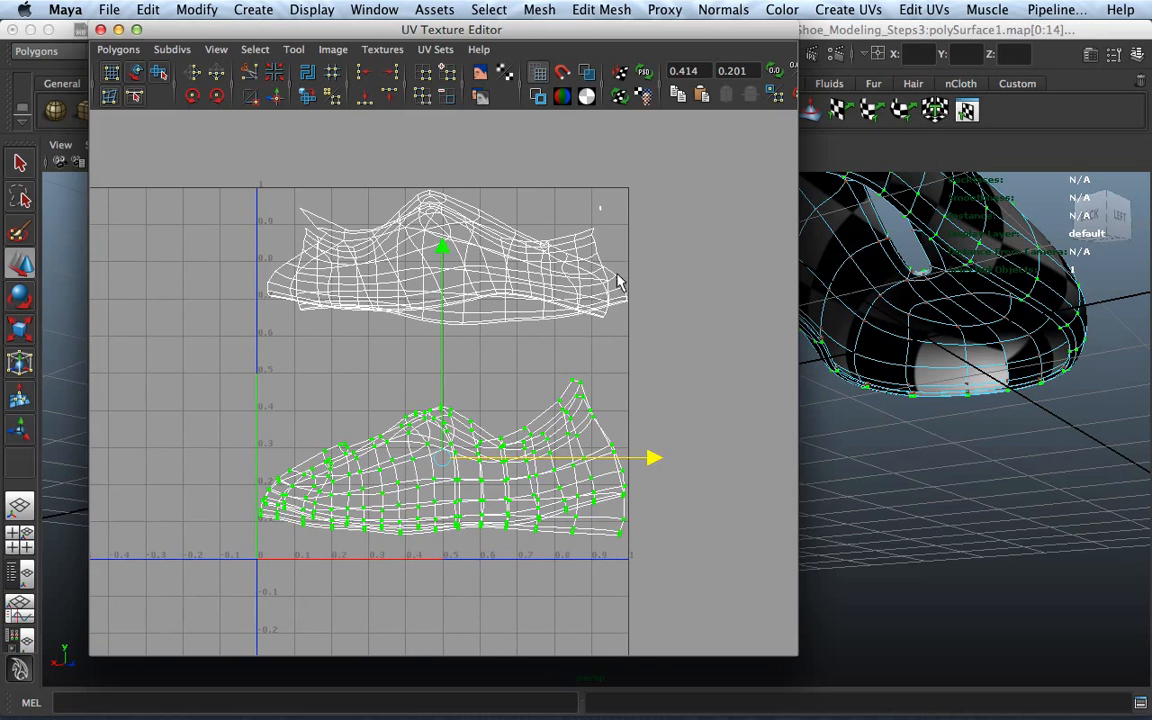
# Step: Move the tiny shell at U 0.923, V 0.950 into the gap between the stacked shells and scale it up repeatedly
pyautogui.click(617, 220)
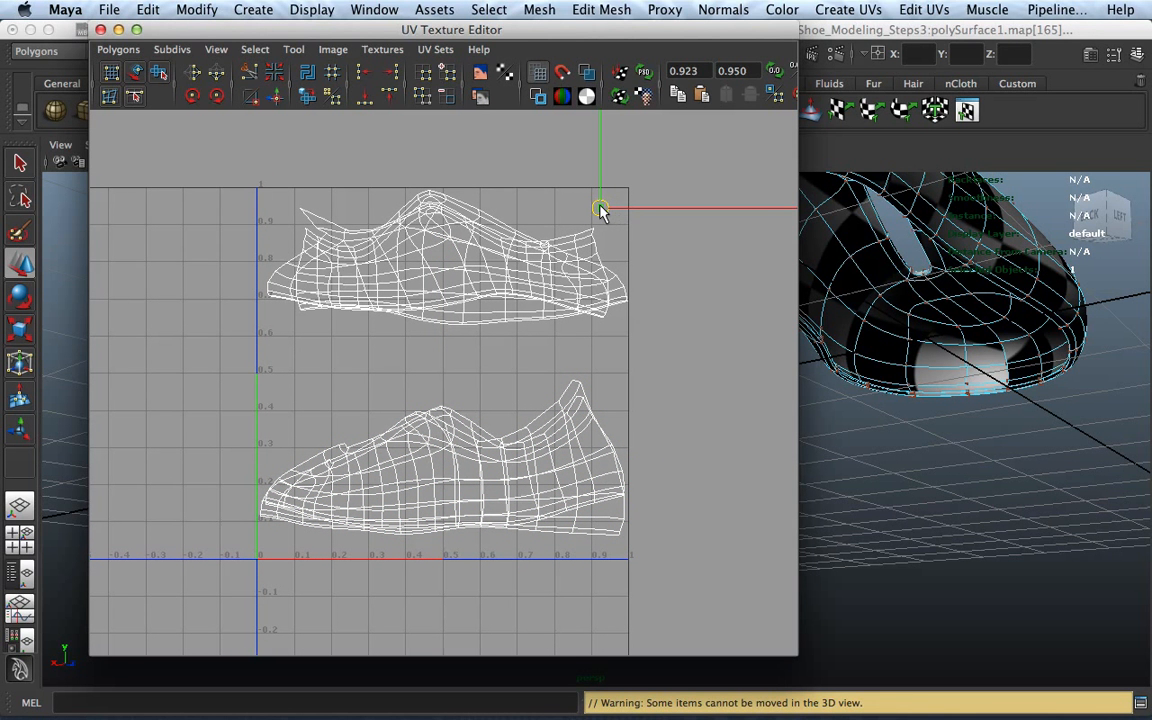
pyautogui.moveTo(601, 210); pyautogui.dragTo(490, 390)
pyautogui.press('e')
pyautogui.press('w')
pyautogui.press('r')
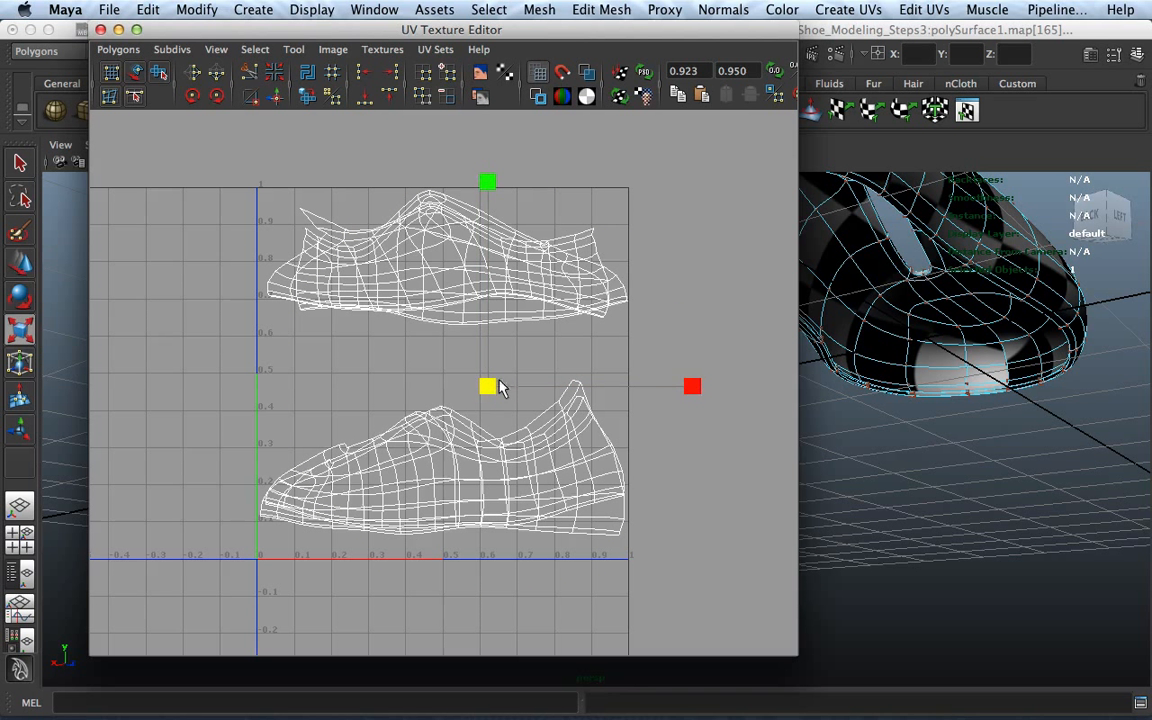
pyautogui.moveTo(797, 266); pyautogui.dragTo(790, 268)
pyautogui.moveTo(490, 390); pyautogui.dragTo(765, 275)
pyautogui.moveTo(486, 390); pyautogui.dragTo(789, 249)
pyautogui.moveTo(487, 387); pyautogui.dragTo(645, 320)
# Step: Rotate the enlarged narrow shell about 90 degrees clockwise to lie horizontally, and place it in the gap at about U 0.23, V 0.51
pyautogui.press('w')
pyautogui.moveTo(490, 388); pyautogui.dragTo(295, 381)
pyautogui.press('w')
pyautogui.press('r')
pyautogui.press('e')
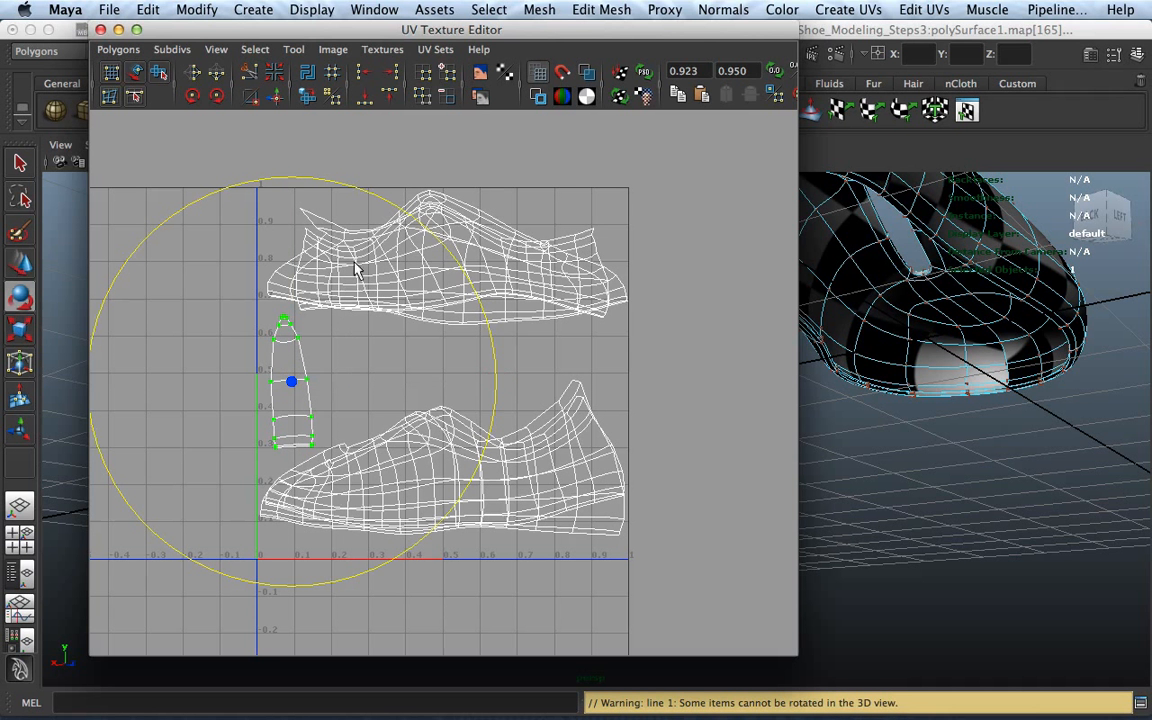
pyautogui.moveTo(353, 193); pyautogui.dragTo(452, 412)
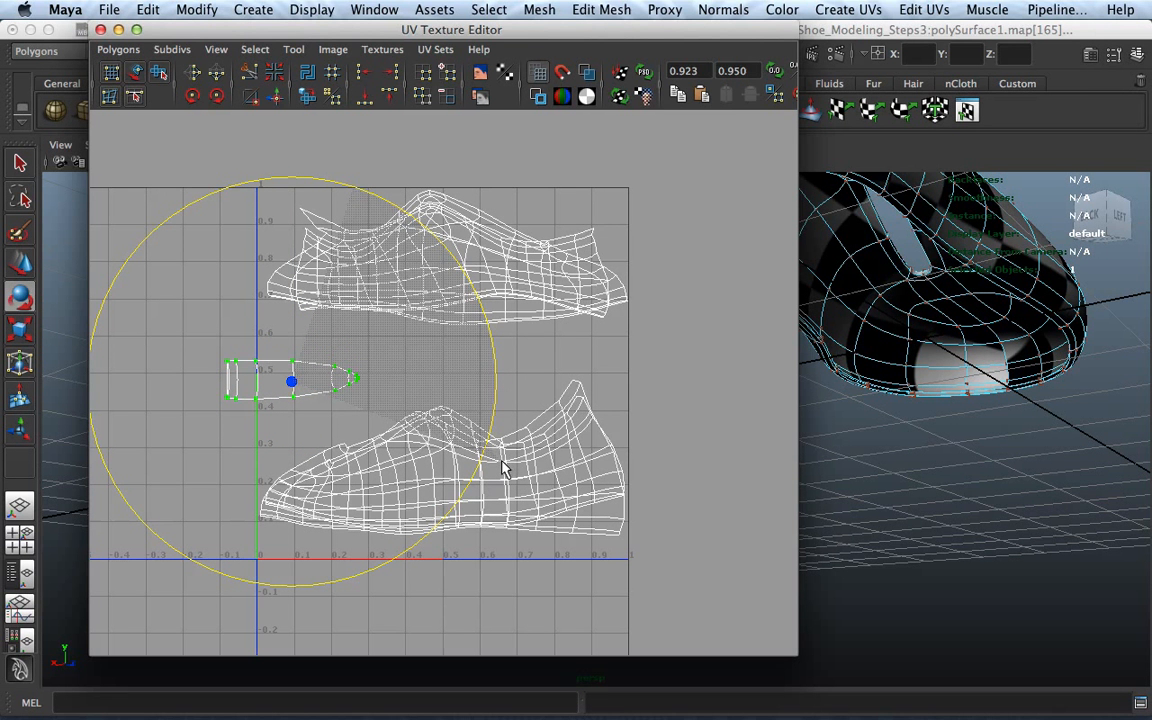
pyautogui.press('w')
pyautogui.moveTo(300, 384); pyautogui.dragTo(340, 372)
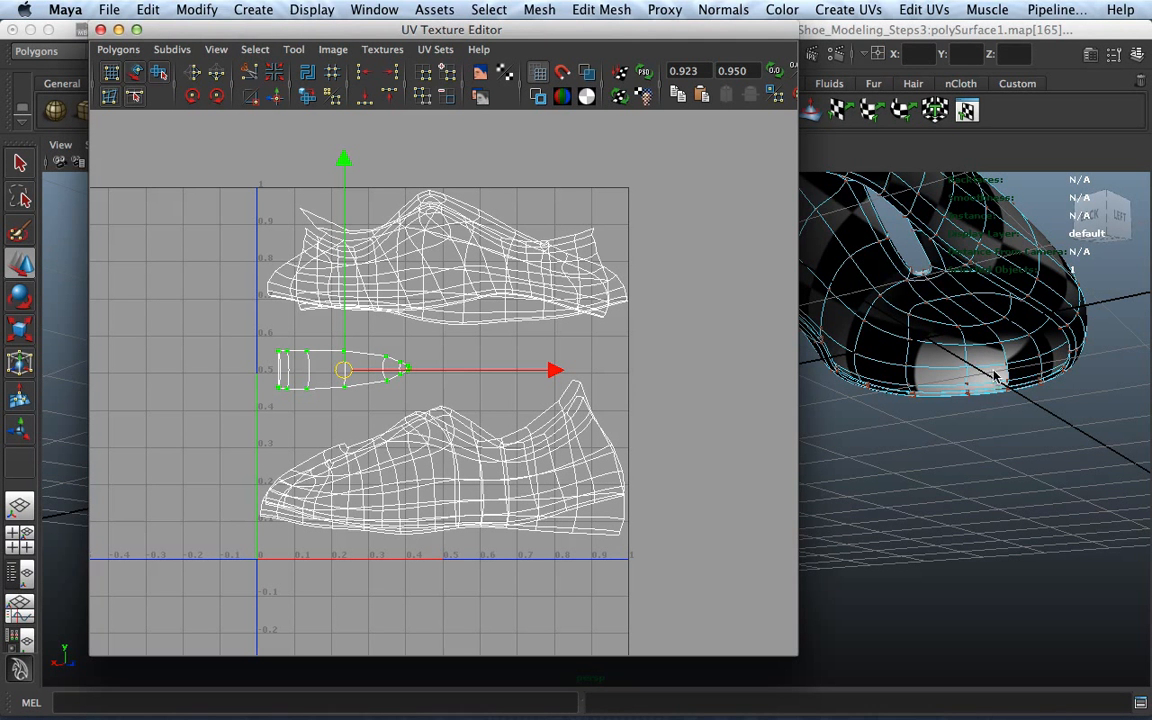
# Step: Inspect the checker pattern on the shoe from the back and side, then close the UV Texture Editor and clear the UV selection
pyautogui.keyDown('alt'); pyautogui.moveTo(995, 375); pyautogui.dragTo(890, 382, button='right'); pyautogui.keyUp('alt')
pyautogui.keyDown('alt'); pyautogui.moveTo(890, 382); pyautogui.dragTo(940, 398); pyautogui.keyUp('alt')
pyautogui.keyDown('alt'); pyautogui.moveTo(940, 398); pyautogui.dragTo(1023, 424, button='middle'); pyautogui.keyUp('alt')
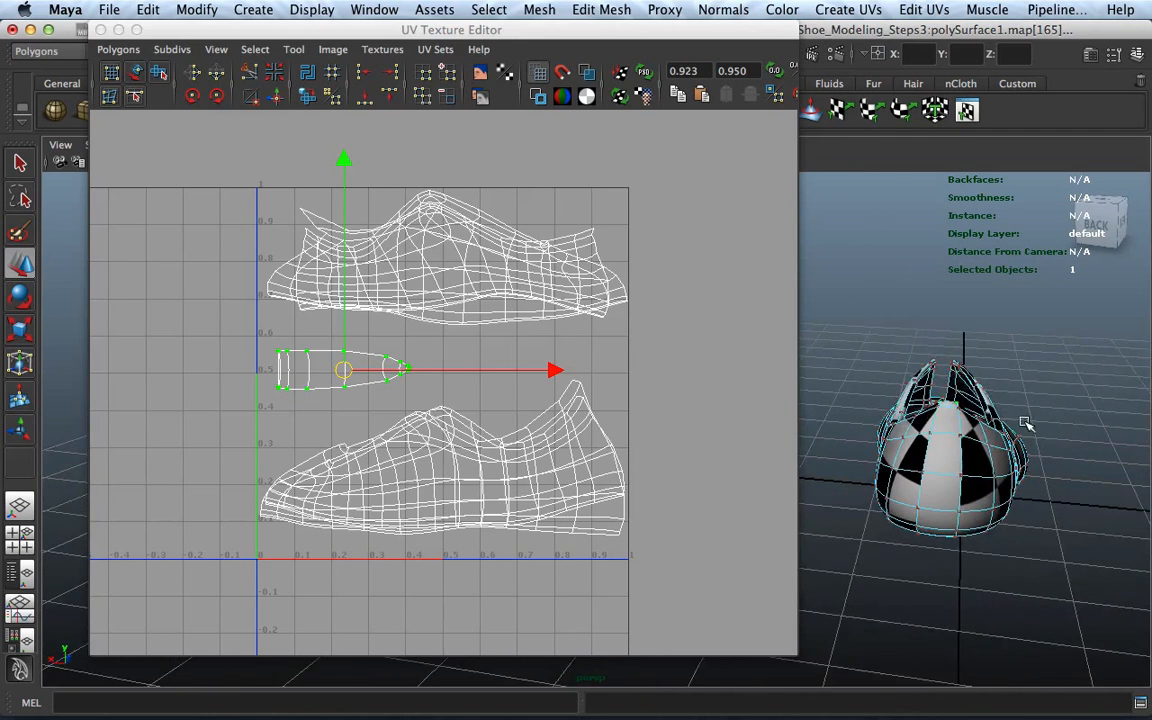
pyautogui.keyDown('alt'); pyautogui.moveTo(1023, 424); pyautogui.dragTo(977, 482); pyautogui.keyUp('alt')
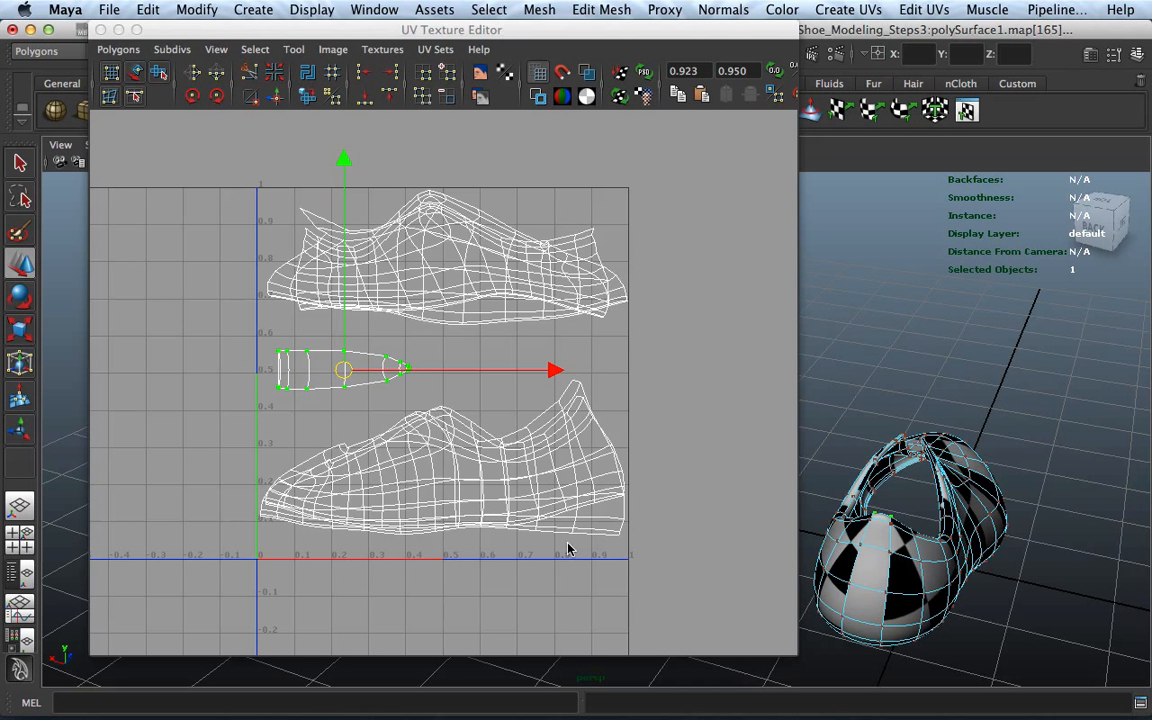
pyautogui.keyDown('alt'); pyautogui.moveTo(913, 498); pyautogui.dragTo(1055, 506); pyautogui.keyUp('alt')
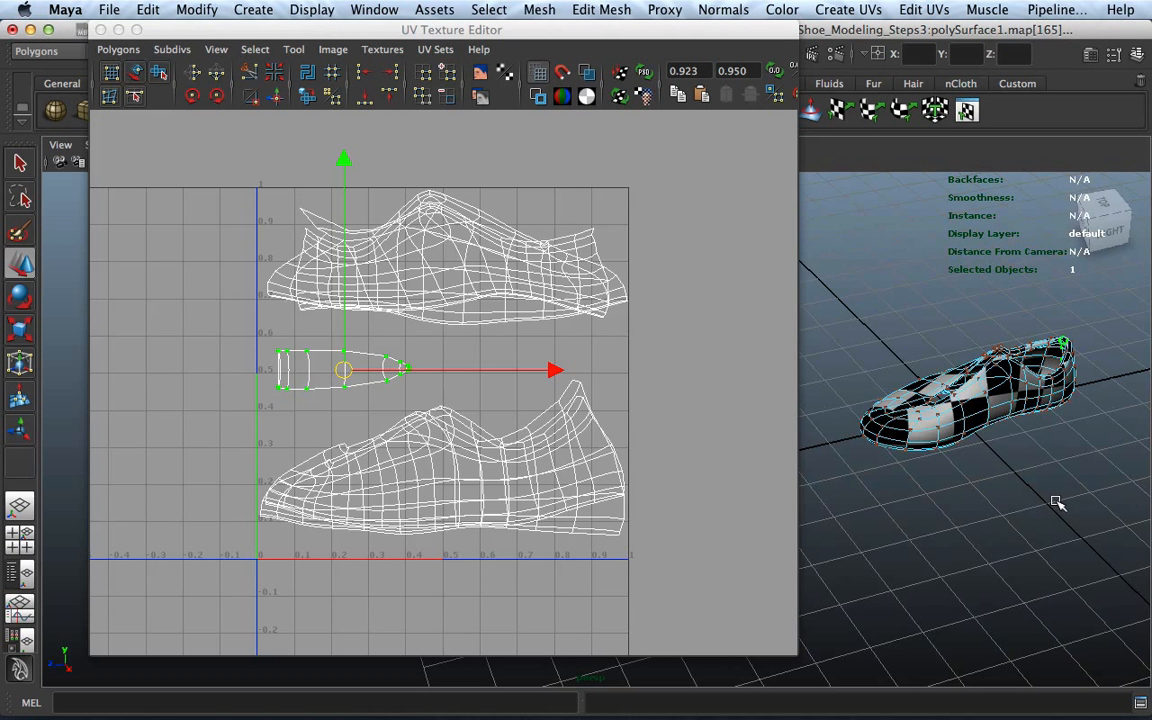
pyautogui.click(100, 30)
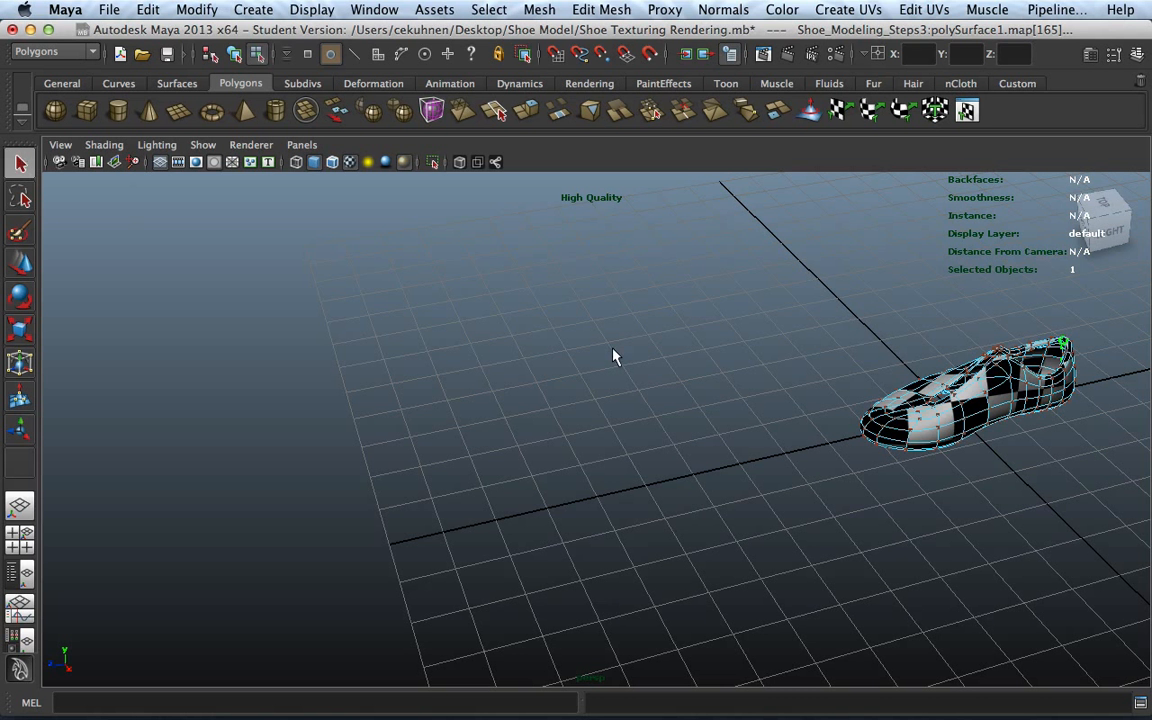
pyautogui.click(679, 483)
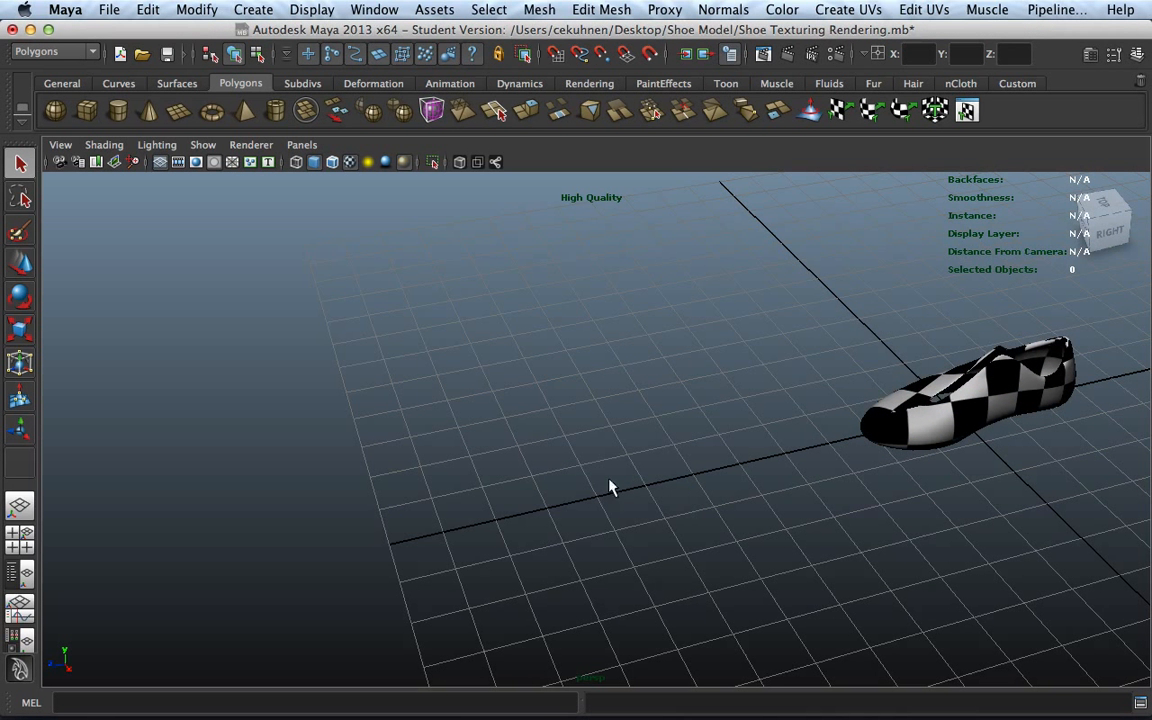
# Step: Select the shoe body and open the options for exporting the selection as OBJexport, expanding the reference and include options
pyautogui.click(920, 435)
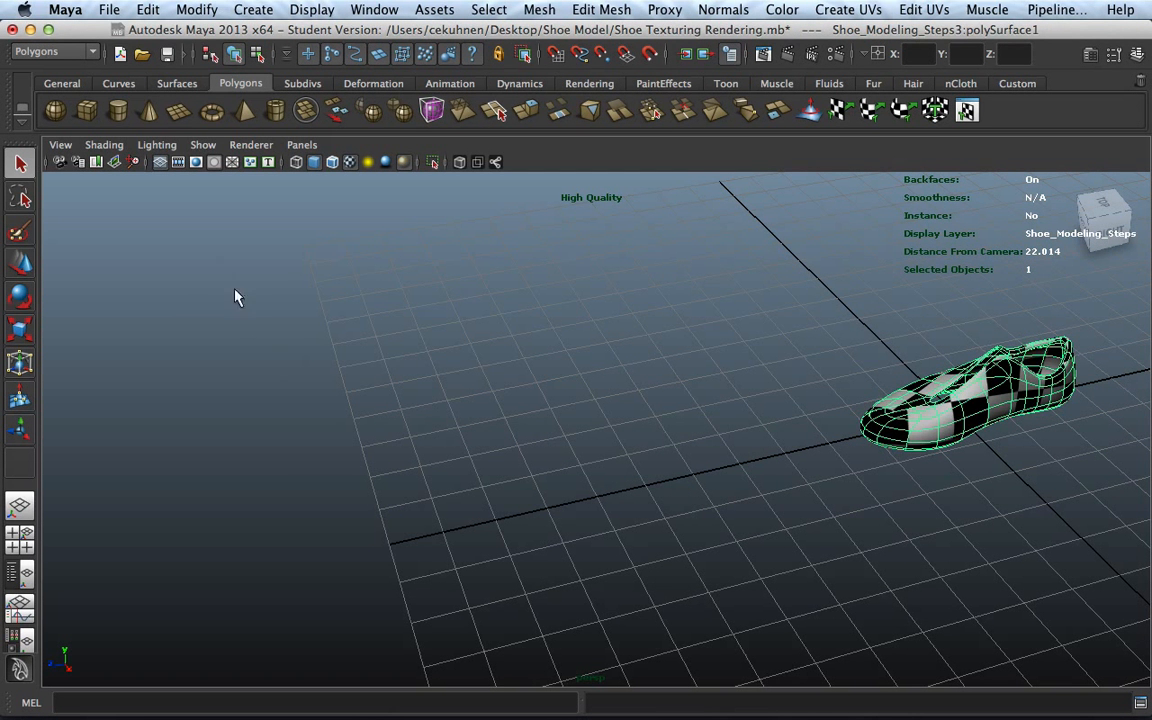
pyautogui.click(95, 8)
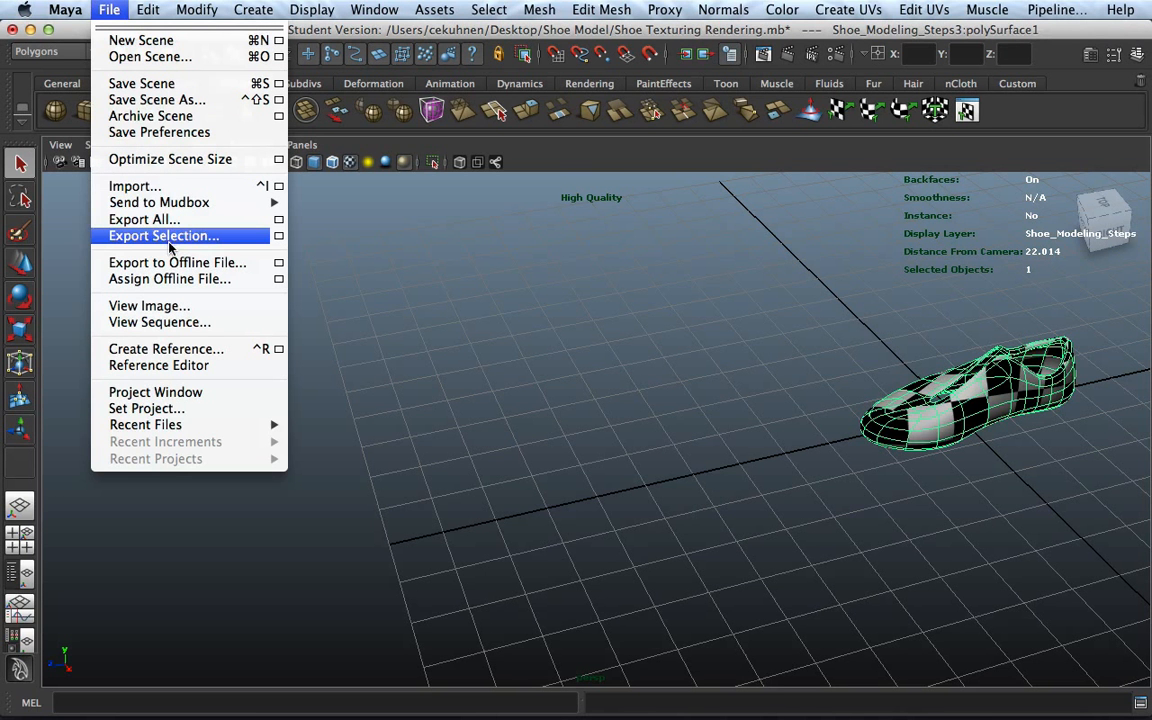
pyautogui.click(279, 237)
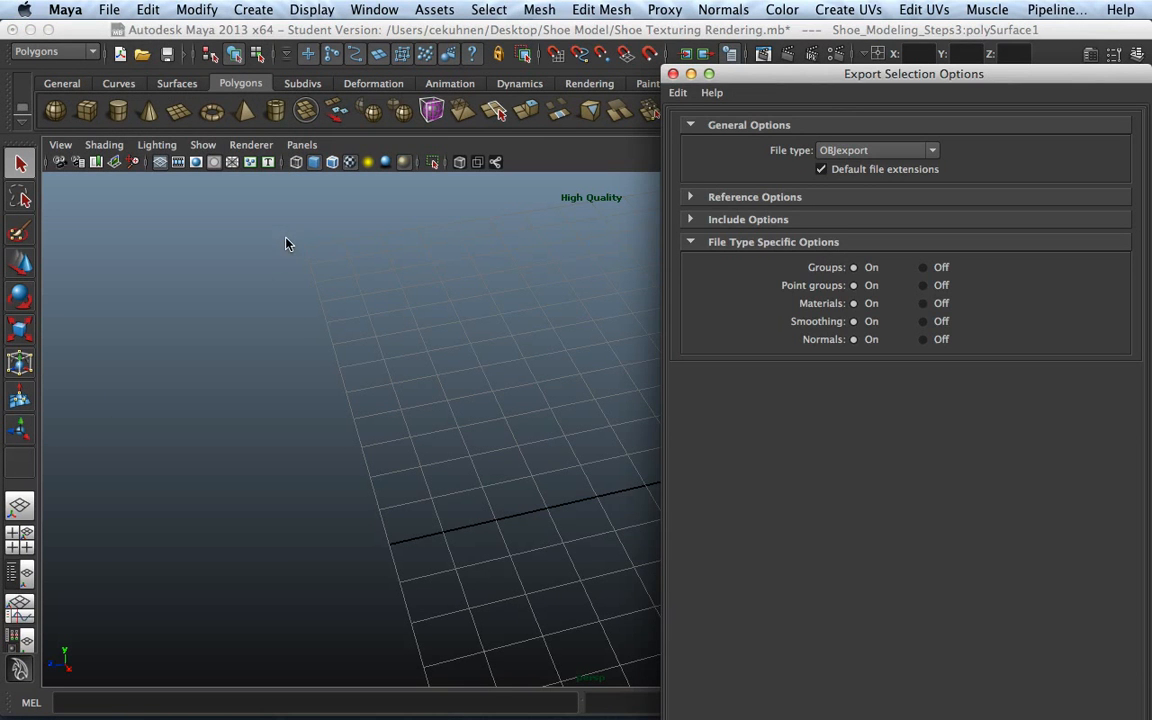
pyautogui.moveTo(883, 78); pyautogui.dragTo(365, 33)
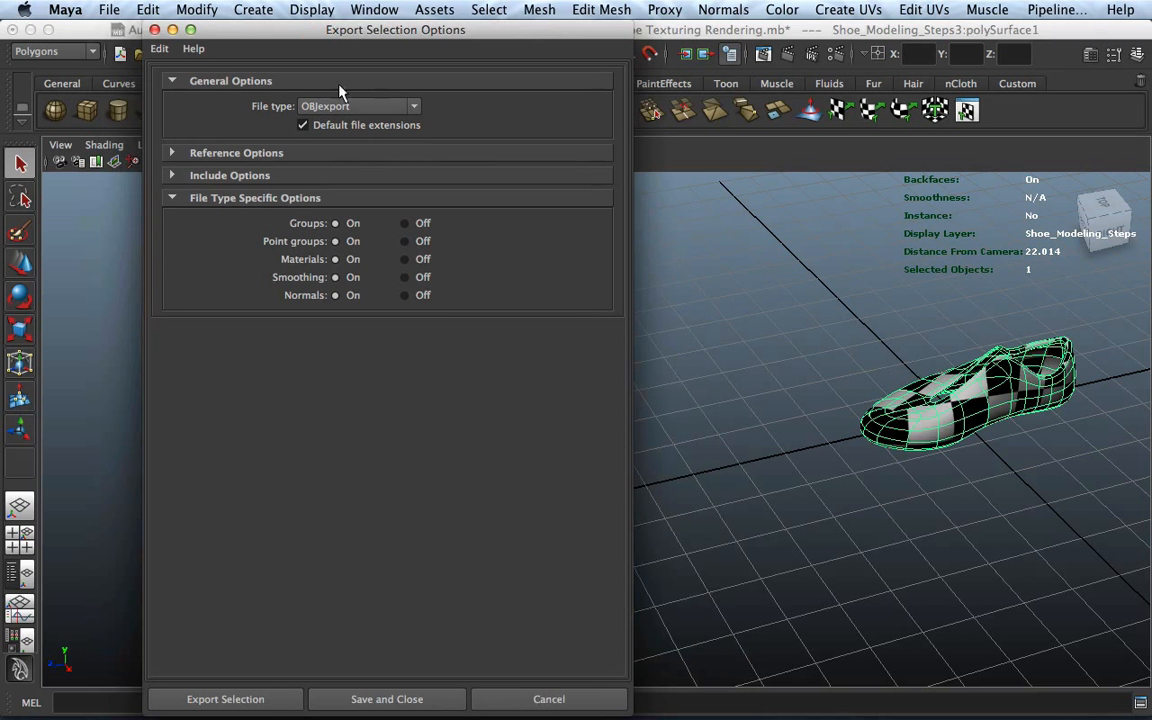
pyautogui.click(174, 176)
pyautogui.click(172, 153)
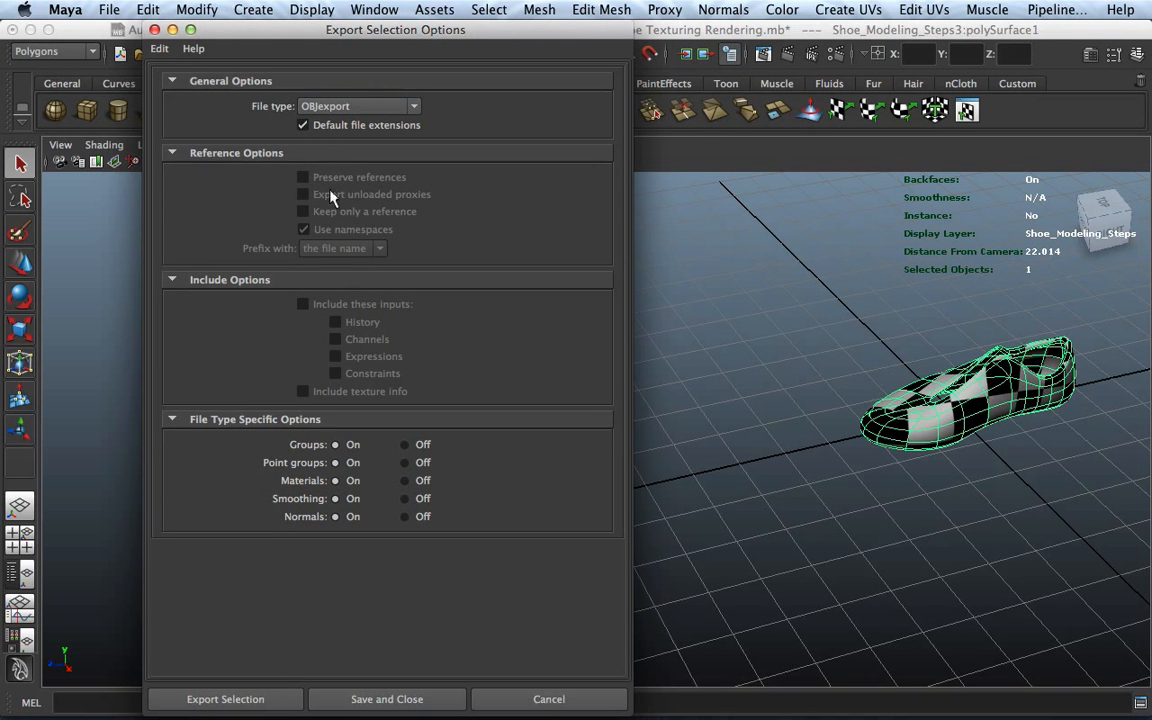
# Step: Export the selected shoe to the Desktop as an OBJ file named Shoe Body
pyautogui.click(228, 700)
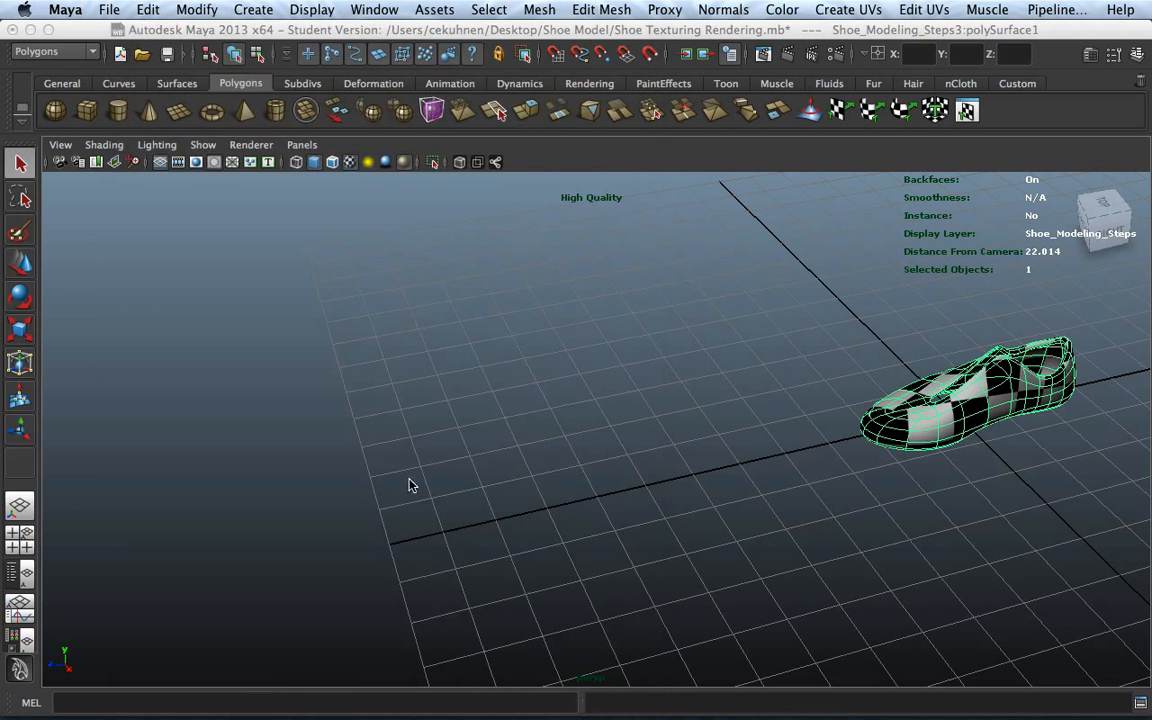
pyautogui.click(42, 181)
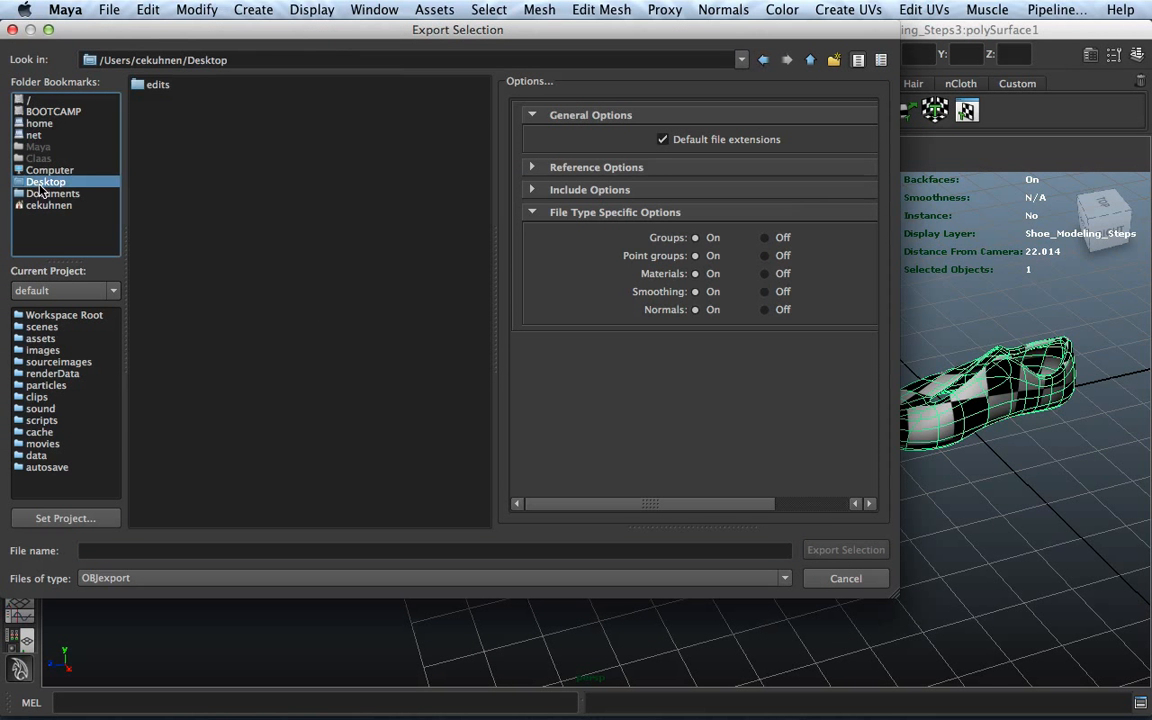
pyautogui.click(158, 550)
pyautogui.write('Shoe Body')
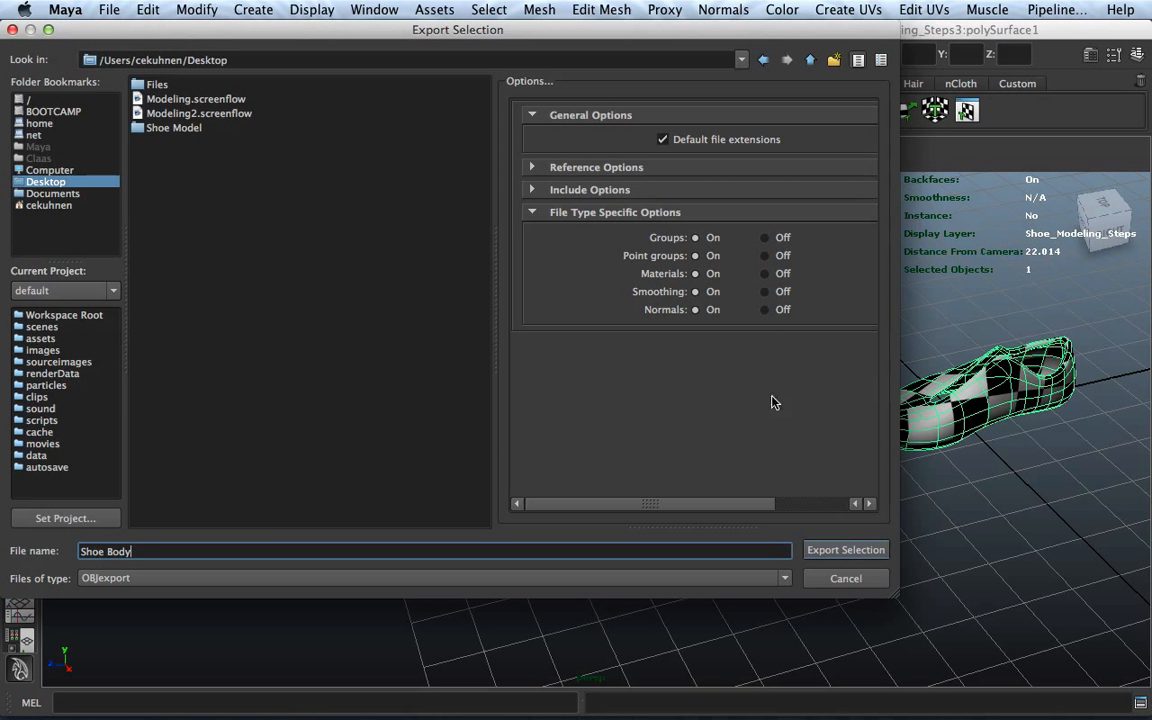
pyautogui.click(822, 548)
pyautogui.moveTo(275, 685)
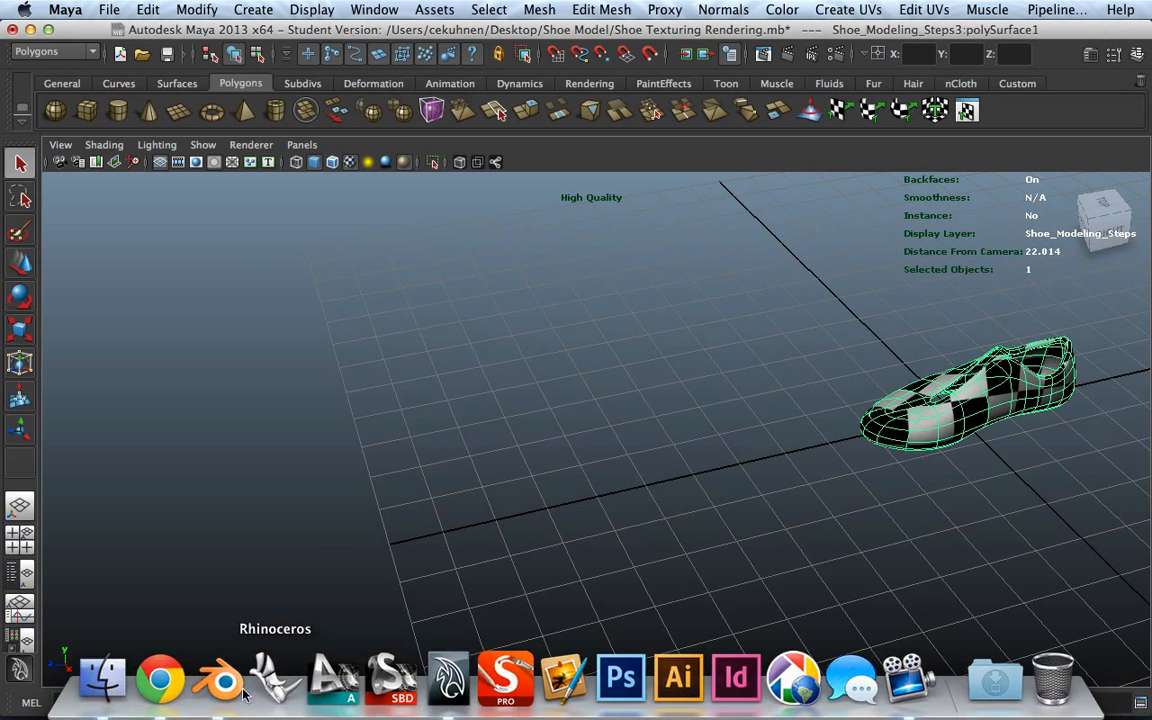
pyautogui.click(156, 683)
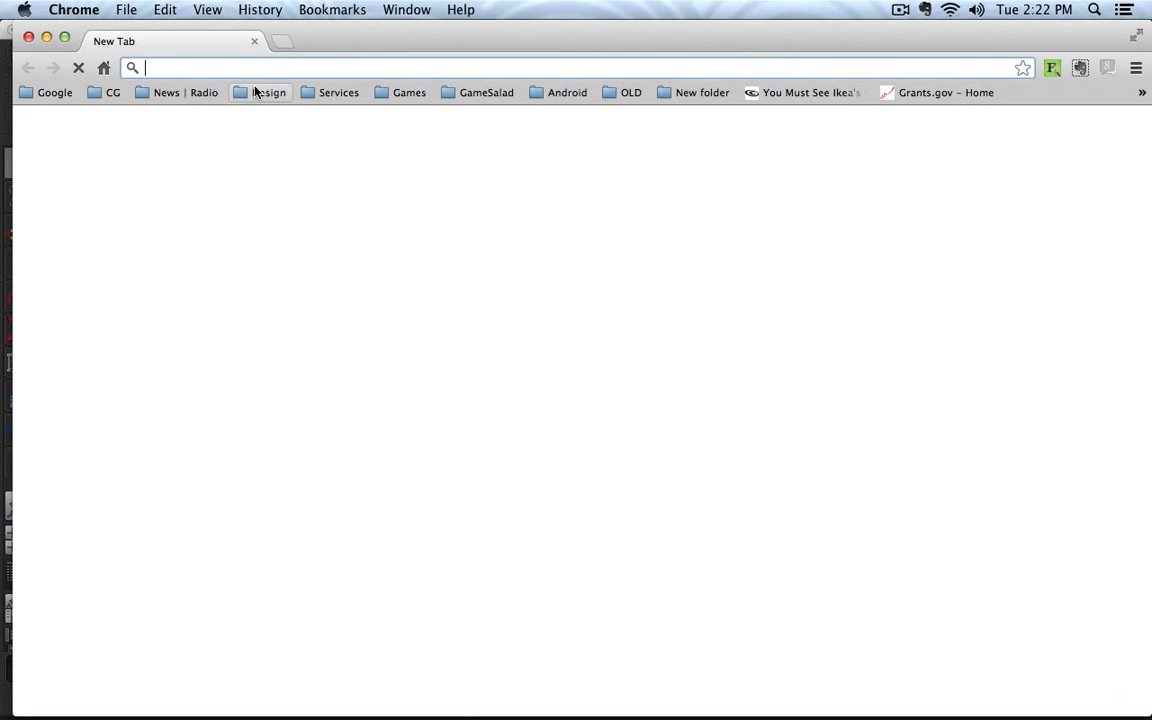
pyautogui.write('ww')
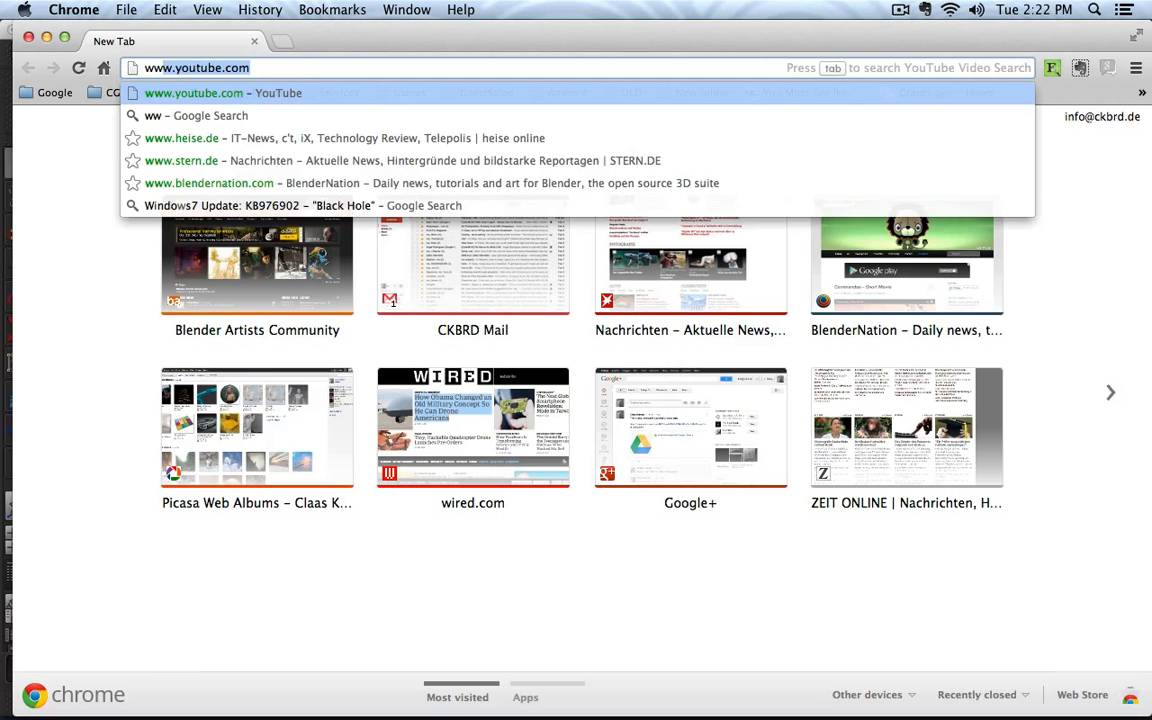
pyautogui.write('w.blernfer')
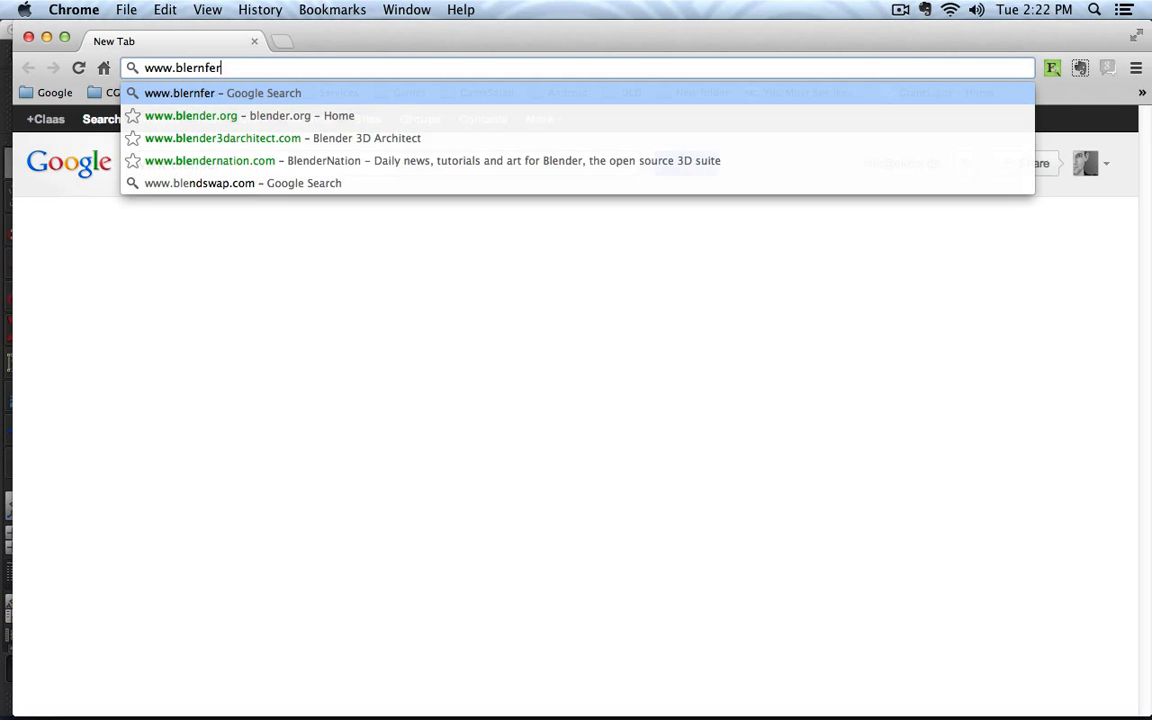
pyautogui.press('BackSpace')
pyautogui.press('BackSpace')
pyautogui.press('BackSpace')
pyautogui.press('BackSpace')
pyautogui.press('BackSpace')
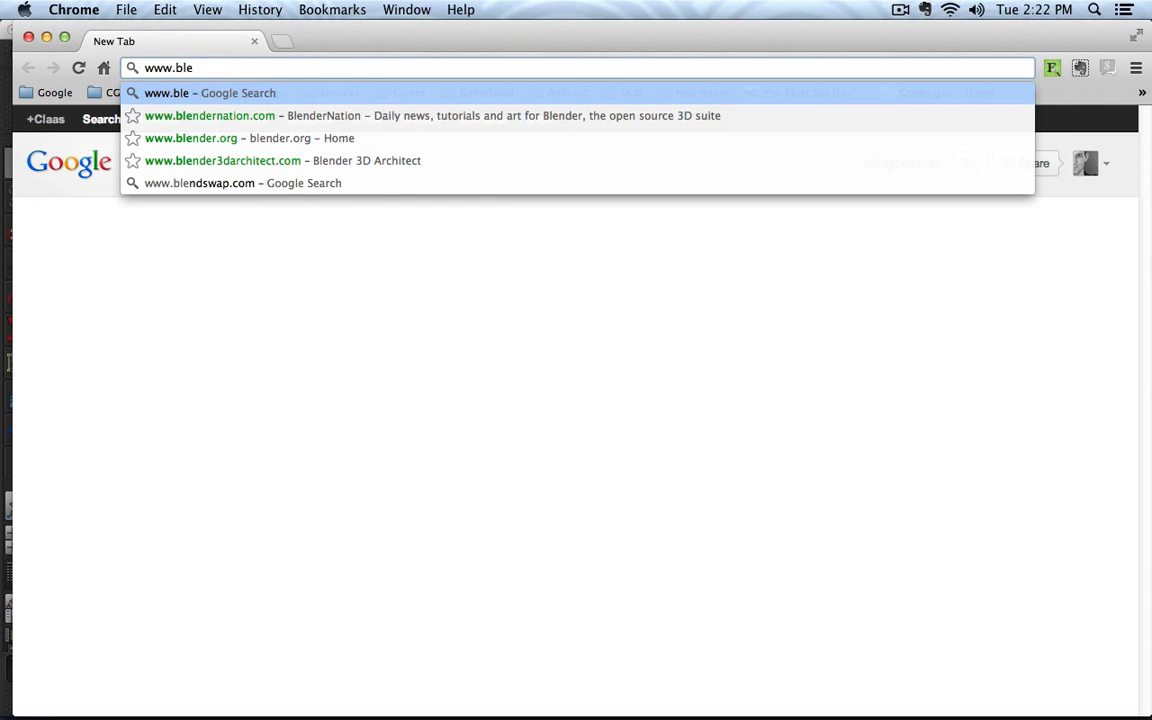
pyautogui.write('nder.org')
pyautogui.press('Return')
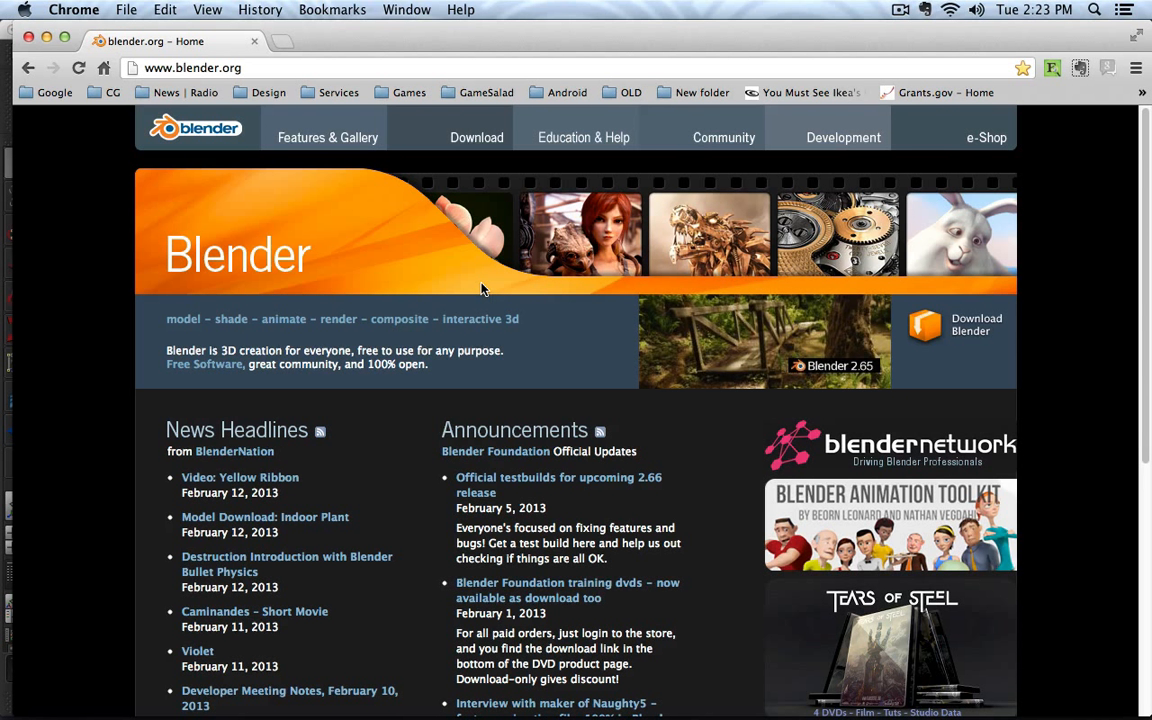
# Step: Look through the Blender 2.65a download page for the available platform versions and close the browser window
pyautogui.click(962, 335)
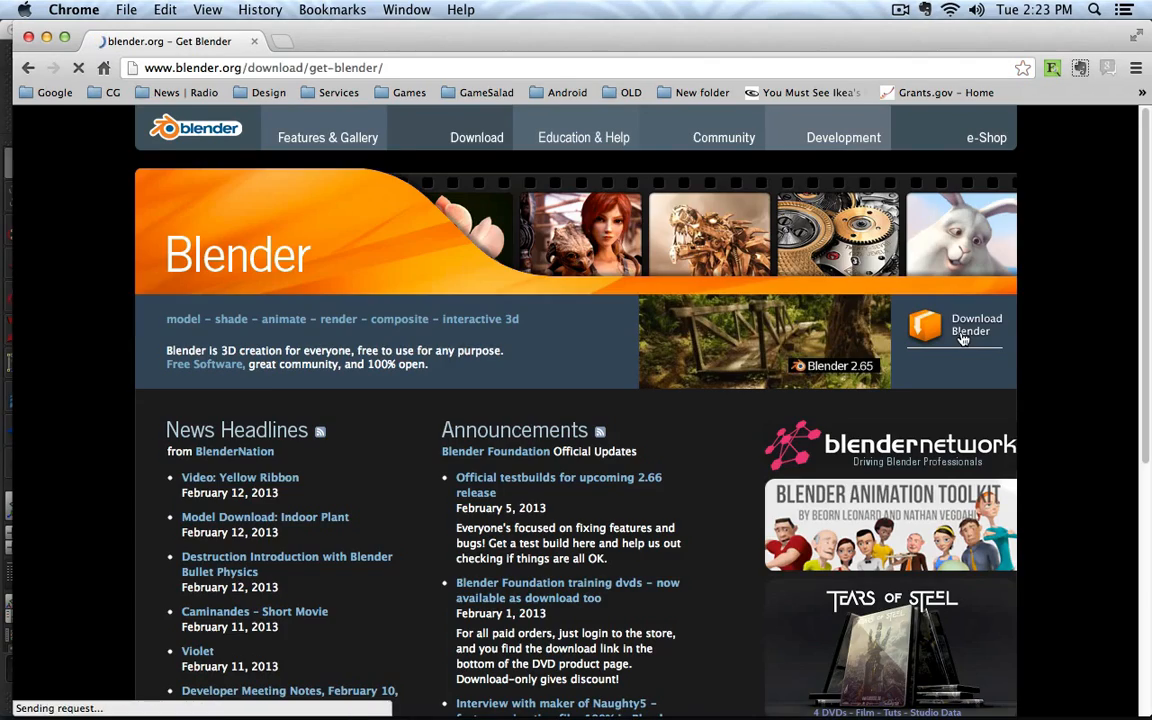
pyautogui.scroll(-10, 358, 329)
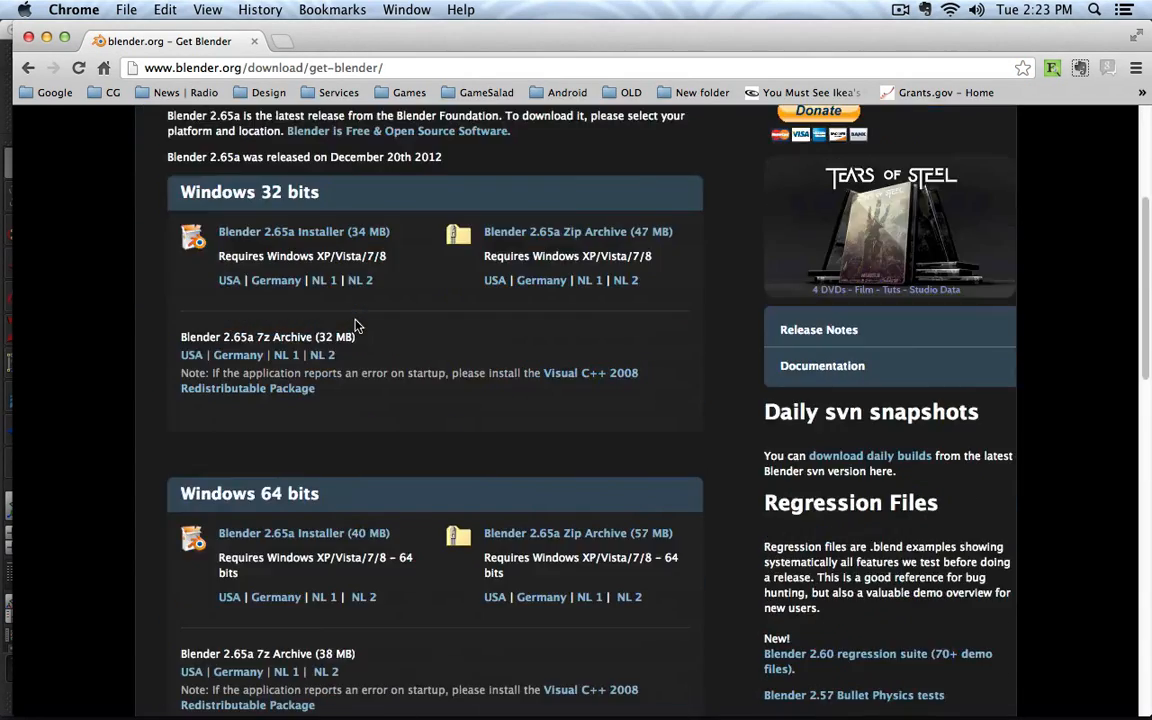
pyautogui.scroll(-8, 355, 324)
pyautogui.scroll(4, 355, 324)
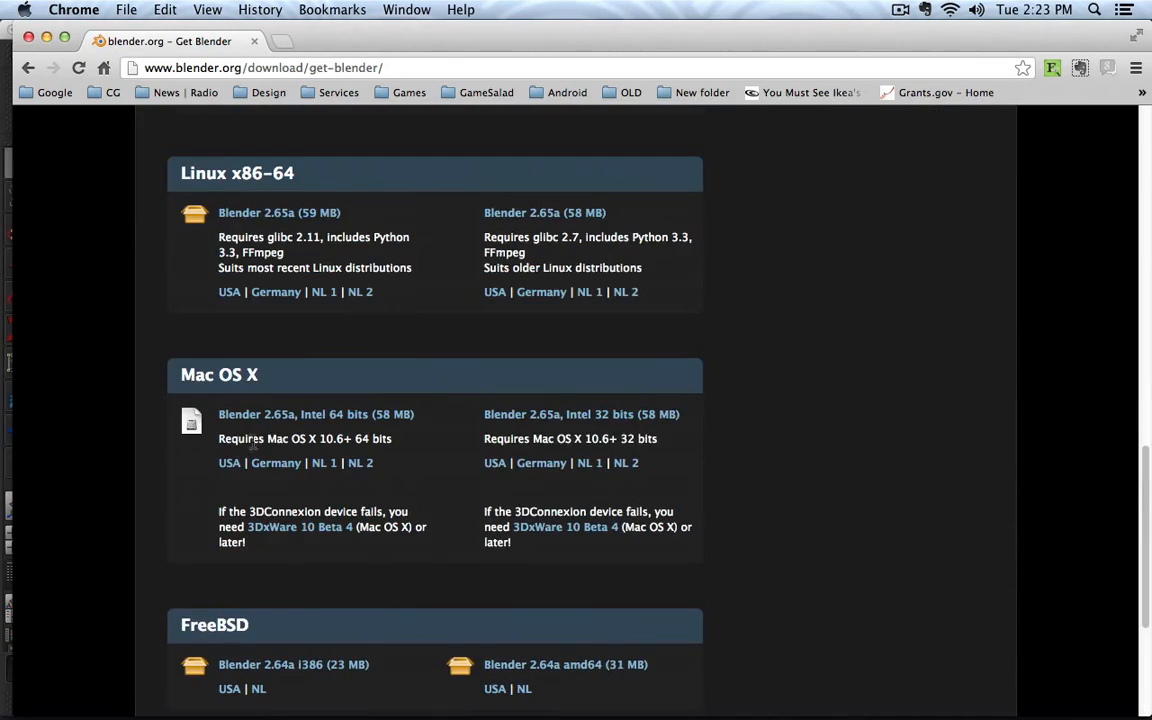
pyautogui.scroll(10, 249, 310)
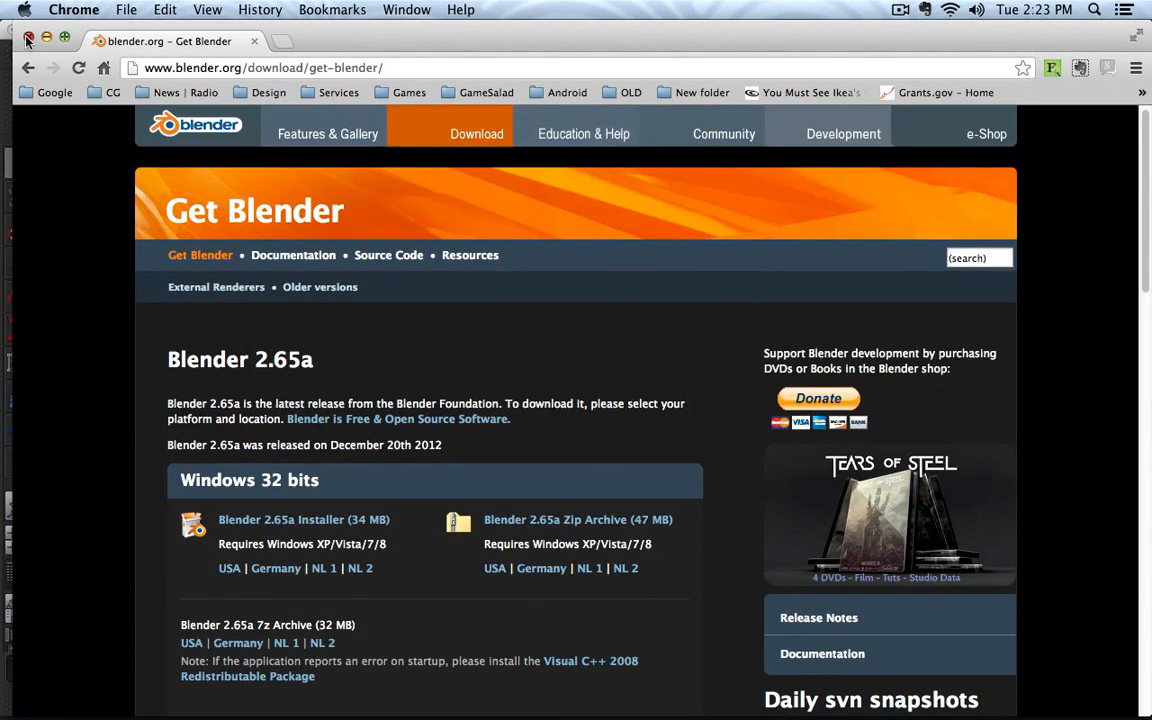
pyautogui.click(28, 38)
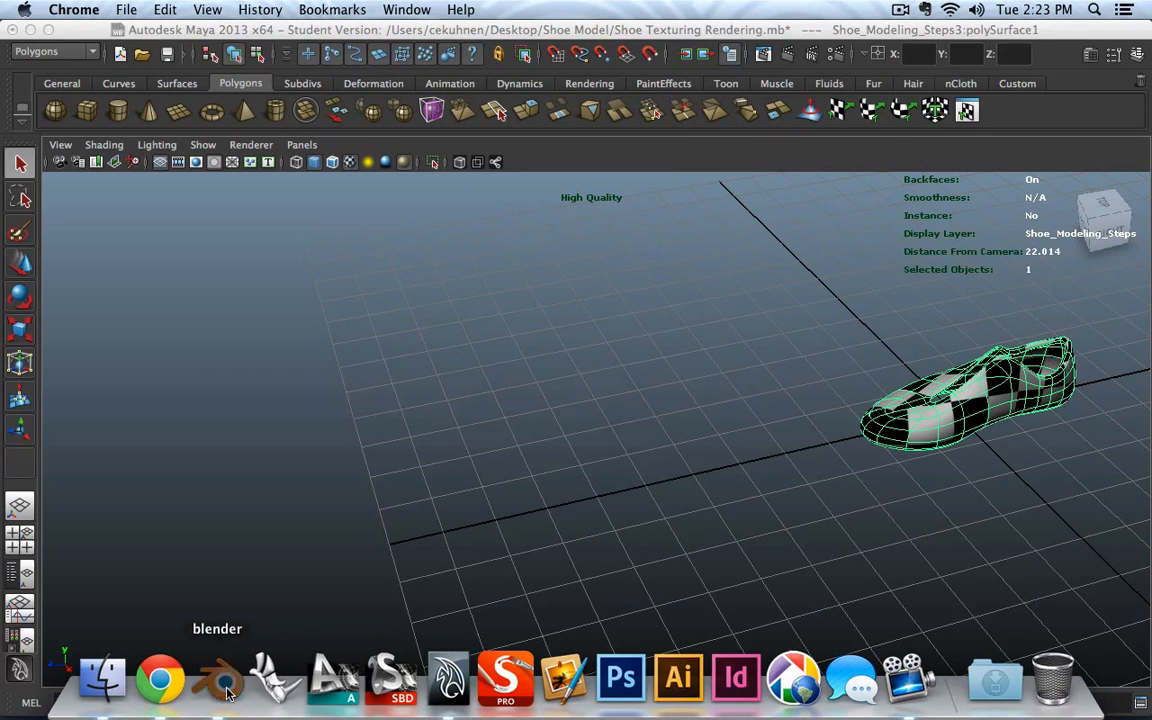
# Step: Switch to Blender and delete the default cube from the scene
pyautogui.click(218, 690)
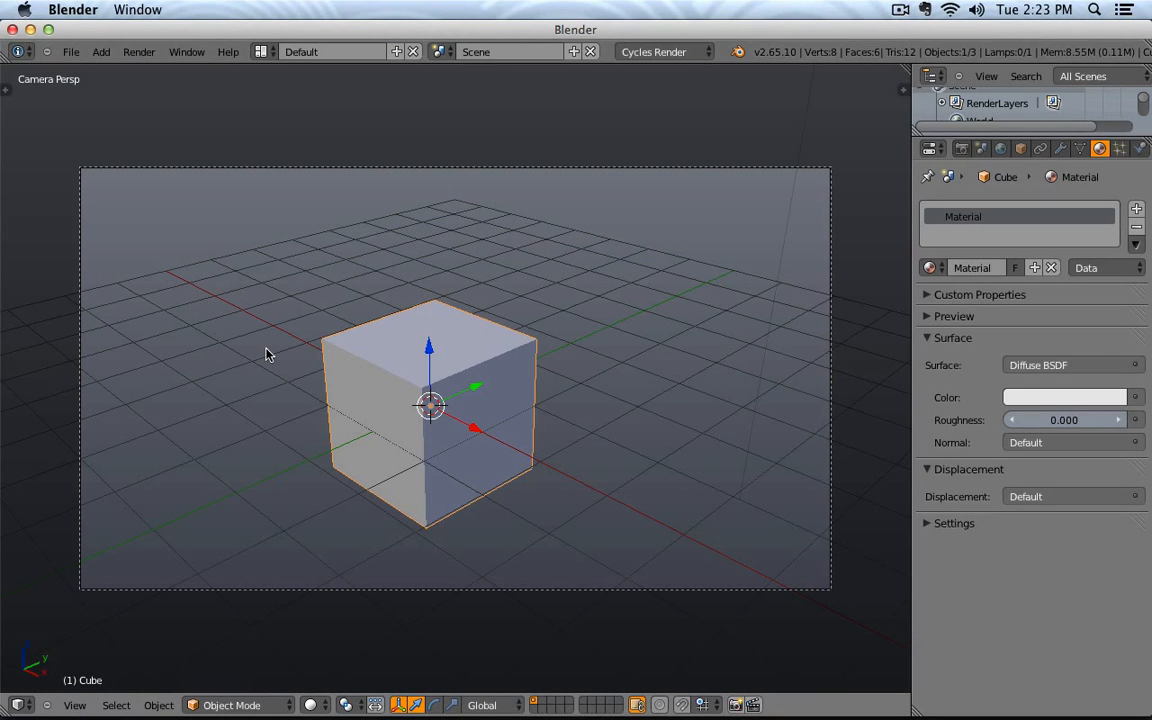
pyautogui.press('x')
pyautogui.click(578, 279)
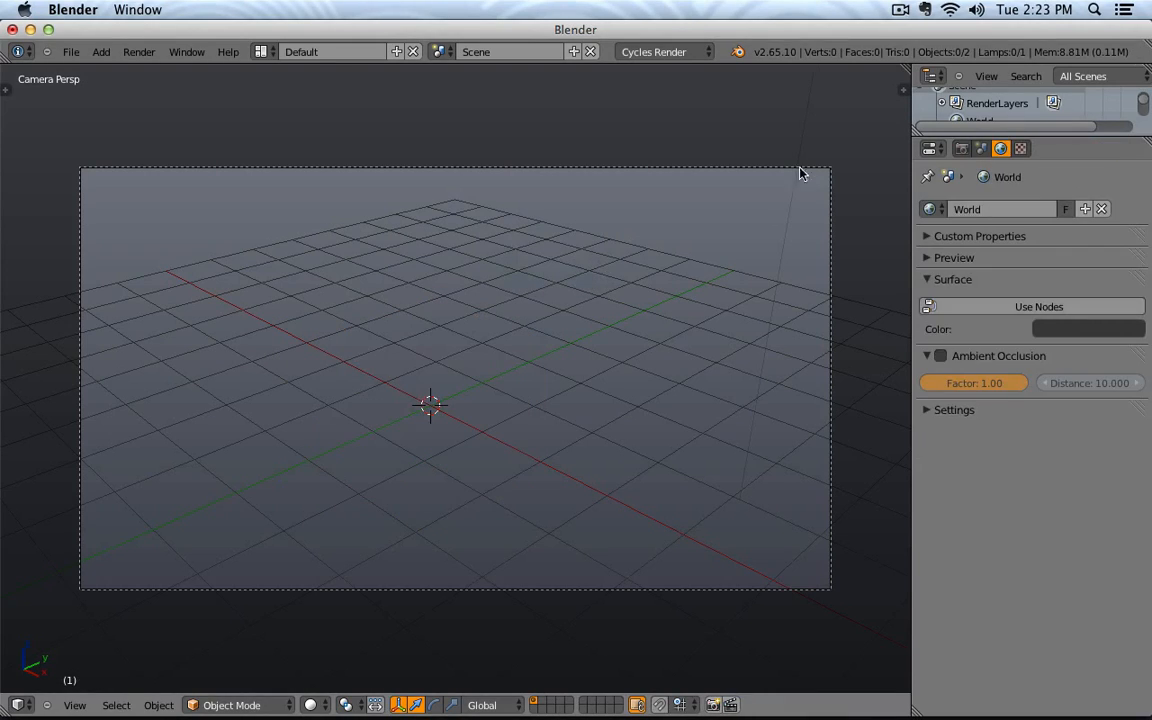
# Step: Select the lamp and examine the empty scene from outside the camera view
pyautogui.rightClick(804, 132)
pyautogui.scroll(-4, 808, 130)
pyautogui.moveTo(747, 219); pyautogui.dragTo(452, 442, button='middle')
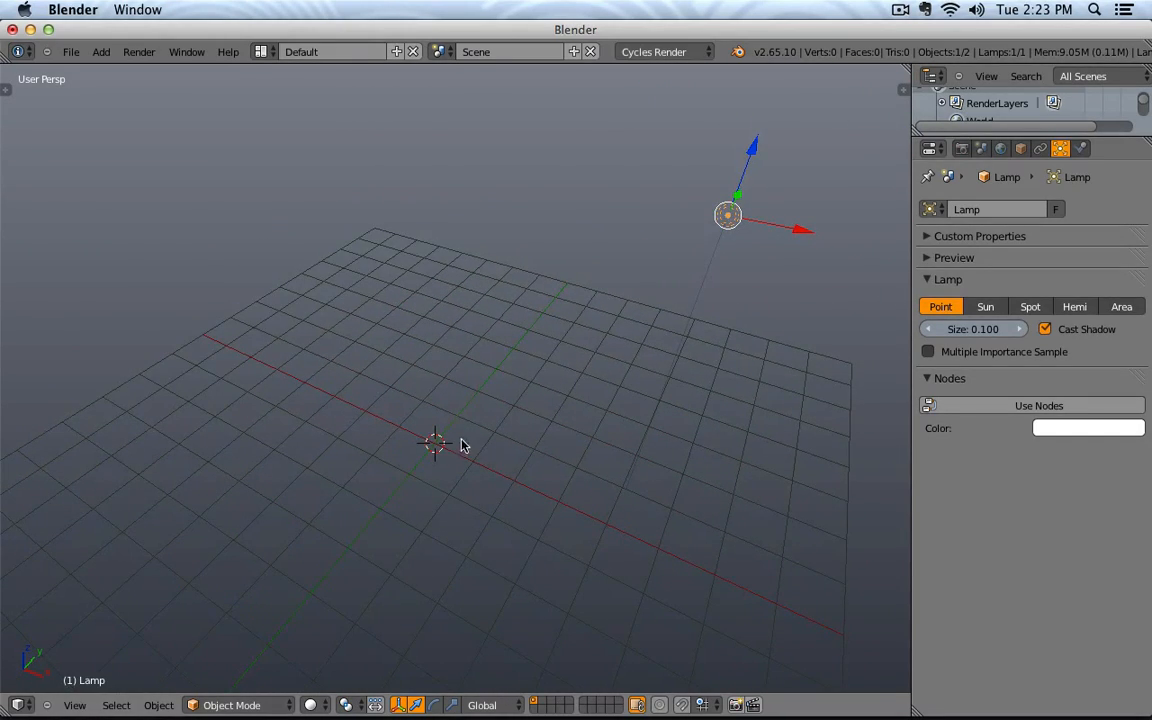
pyautogui.scroll(5, 460, 448)
pyautogui.scroll(-5, 463, 451)
pyautogui.scroll(5, 465, 450)
pyautogui.scroll(-2, 465, 450)
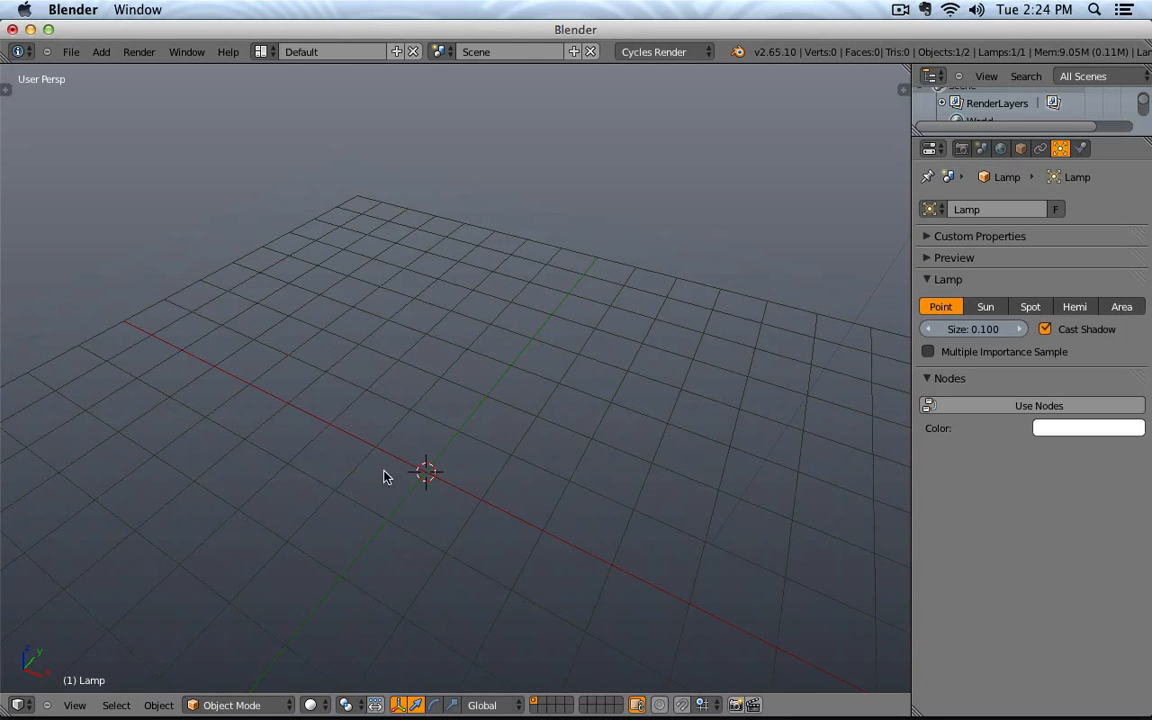
pyautogui.scroll(-2, 406, 487)
pyautogui.scroll(2, 406, 487)
# Step: Import Shoe Body.obj from the Desktop as a Wavefront file and select the imported shoe
pyautogui.click(68, 56)
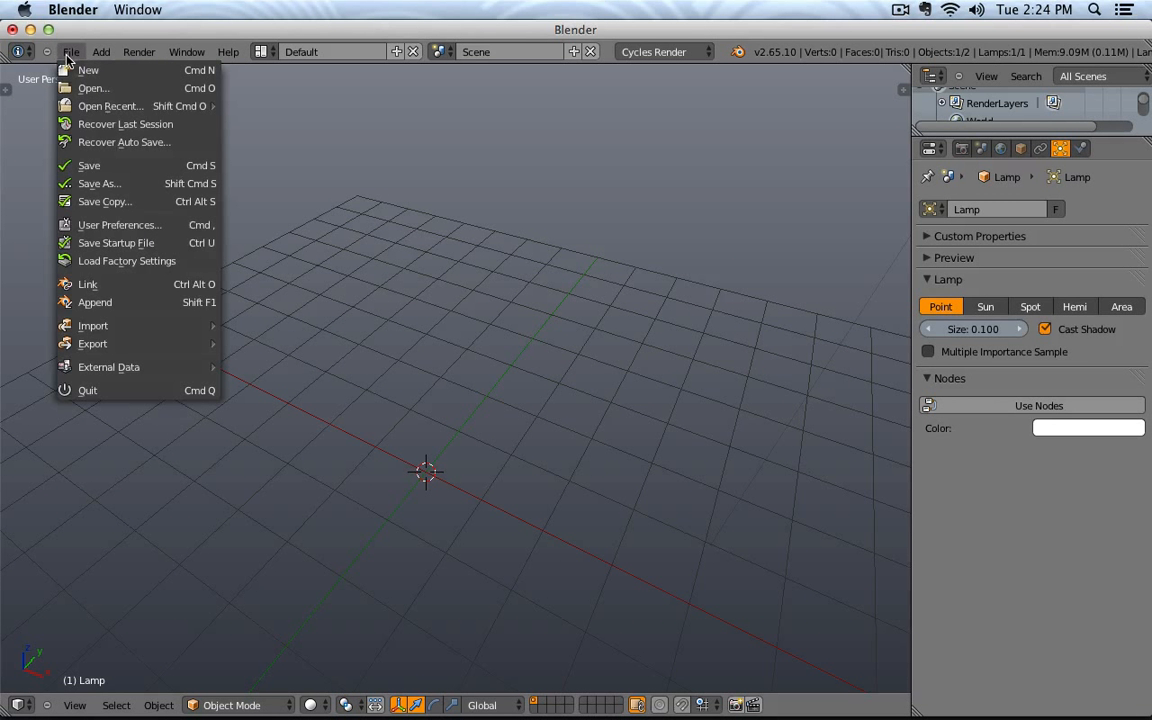
pyautogui.moveTo(115, 333)
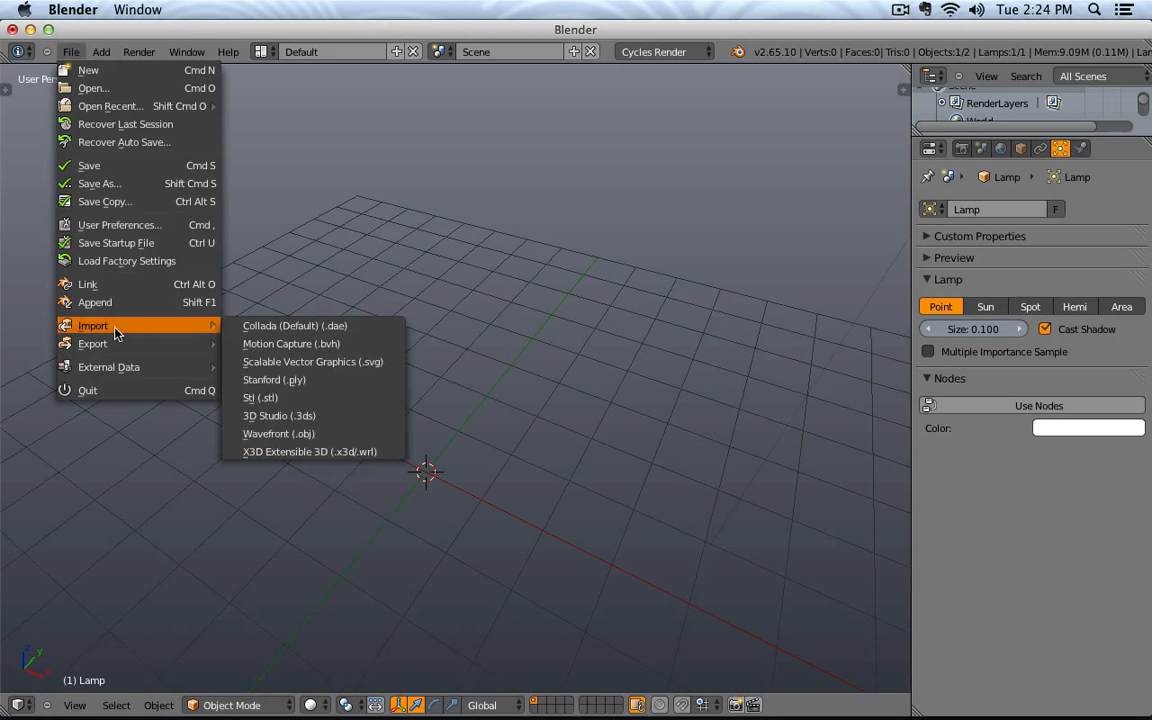
pyautogui.click(333, 436)
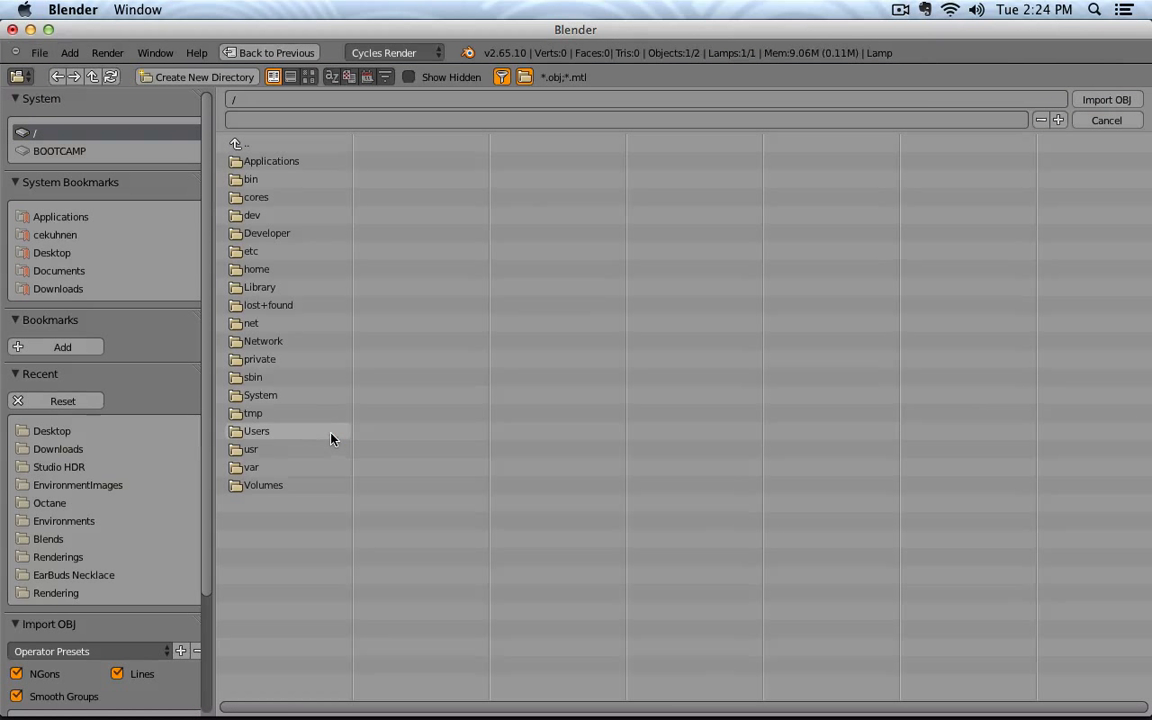
pyautogui.click(52, 253)
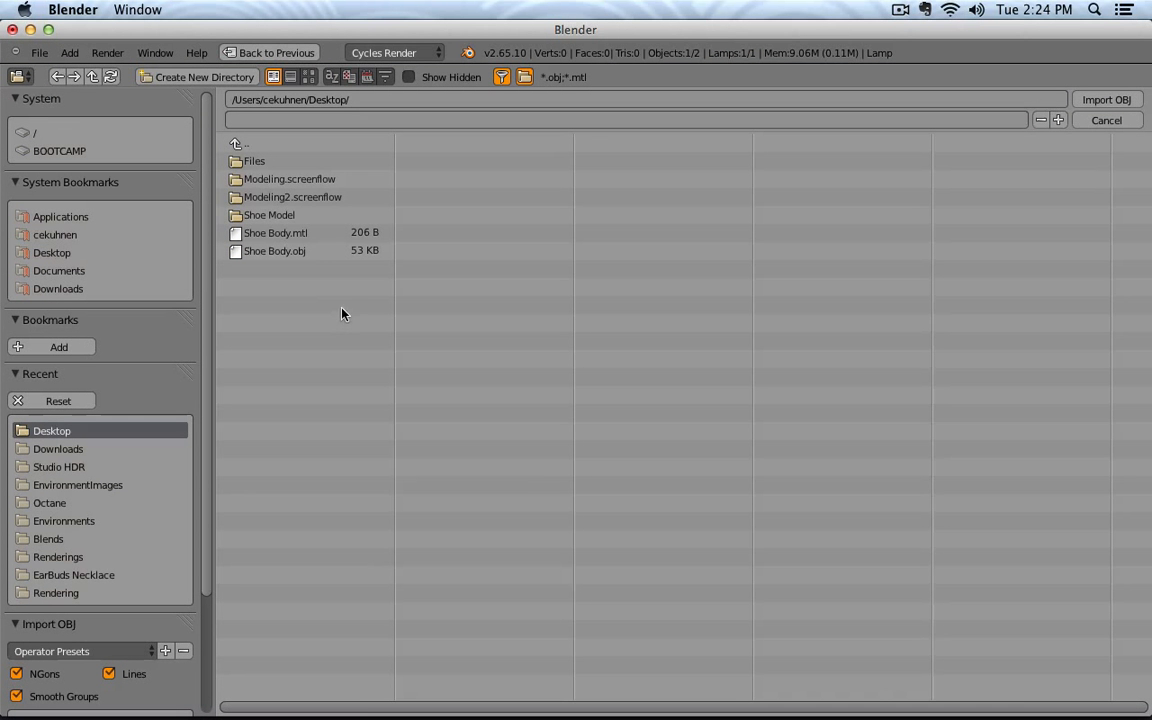
pyautogui.click(326, 251)
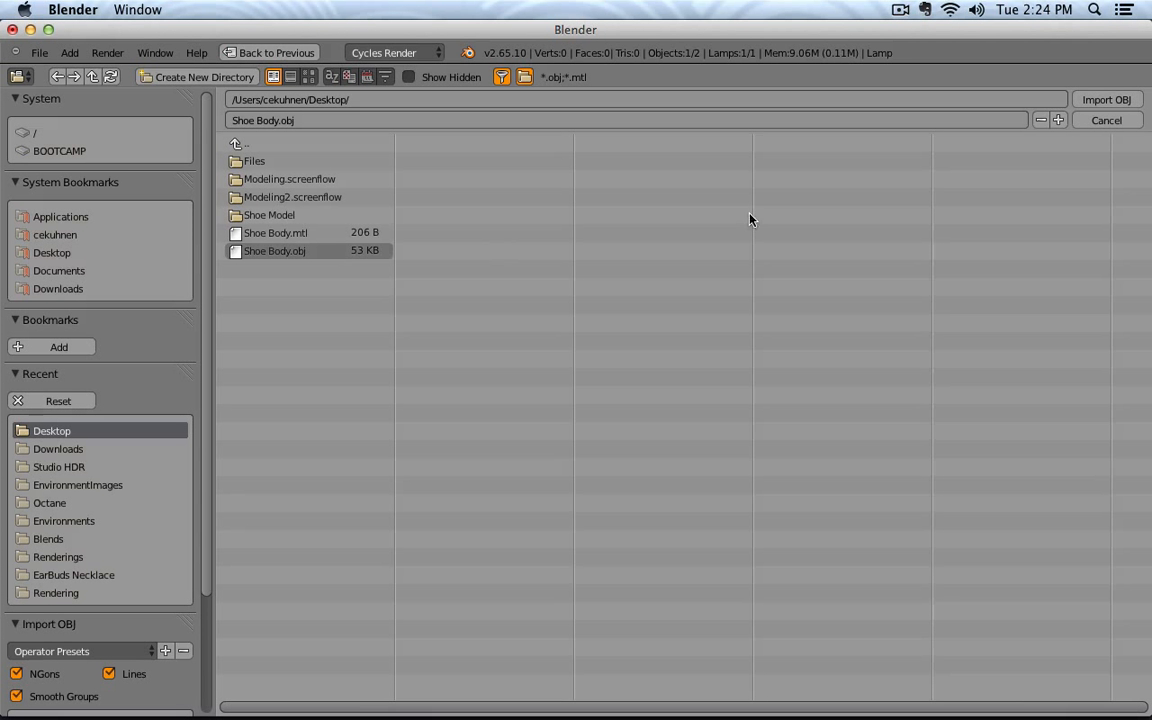
pyautogui.click(1118, 100)
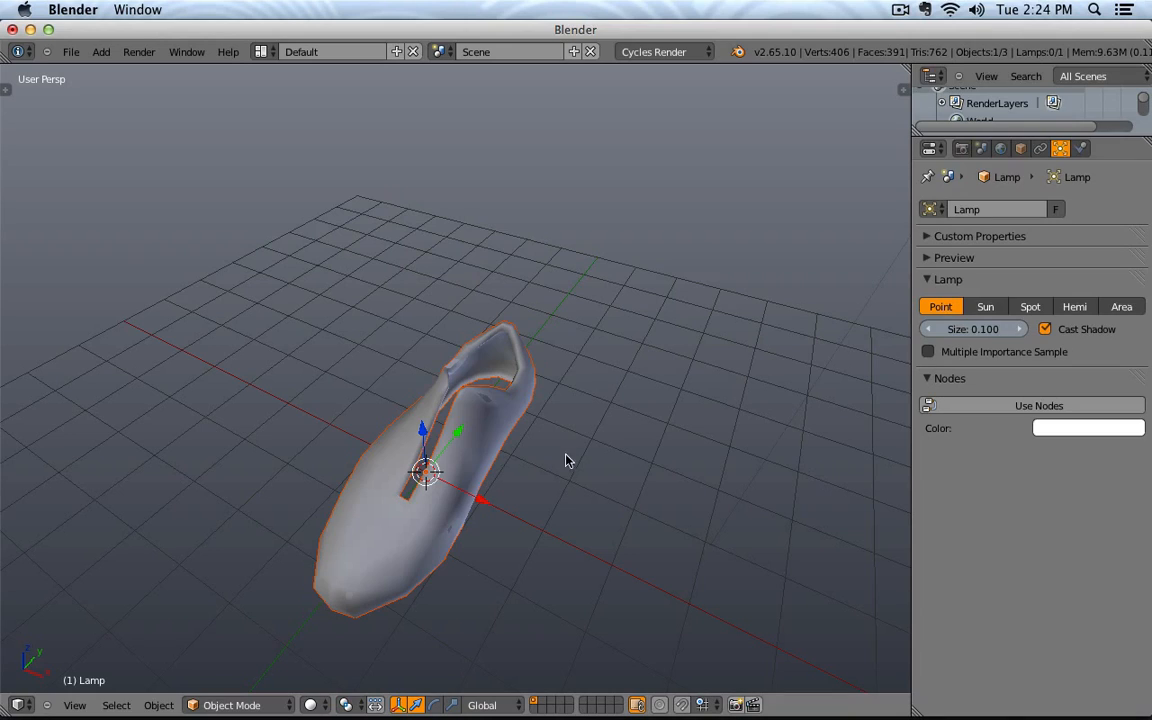
pyautogui.moveTo(587, 462); pyautogui.dragTo(648, 395, button='middle')
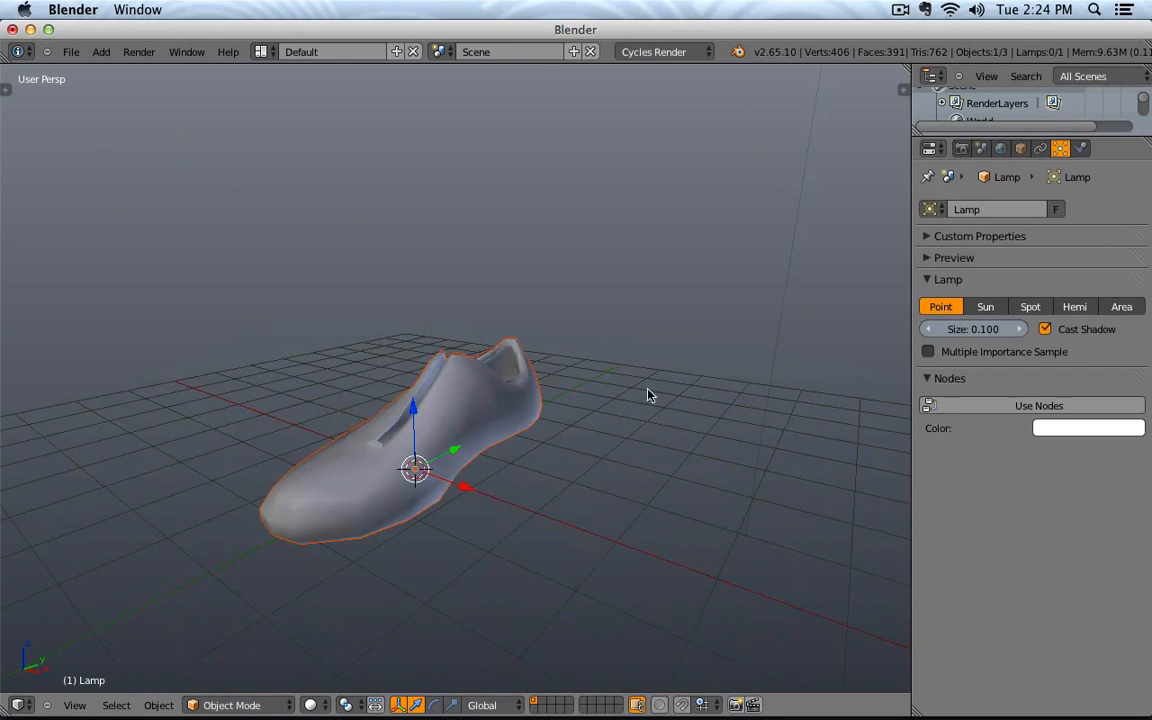
pyautogui.rightClick(482, 400)
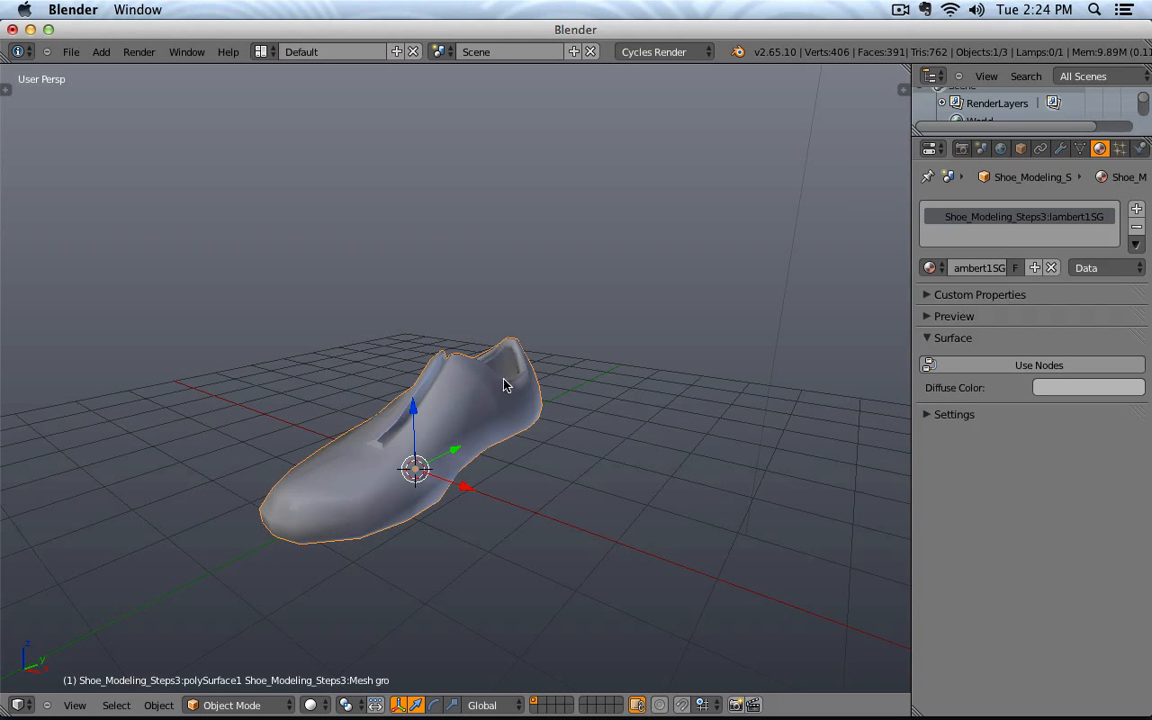
# Step: Open the user preferences at the input settings and move their window away from the corner of the main window
pyautogui.click(68, 51)
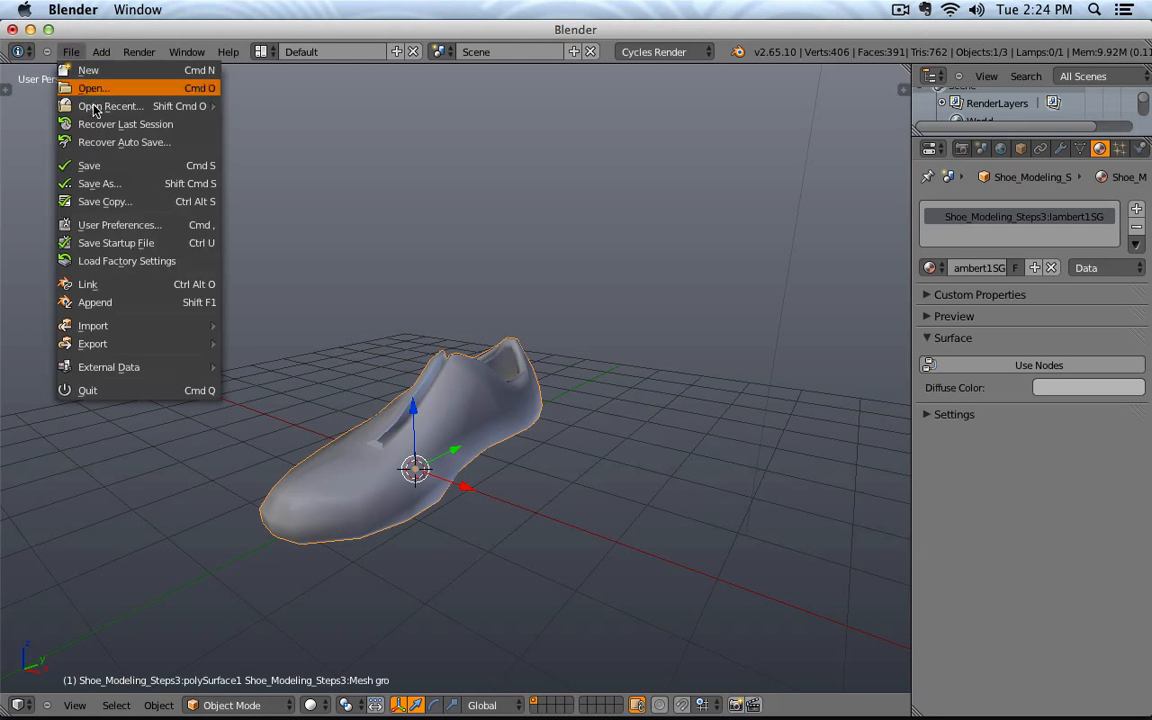
pyautogui.click(109, 226)
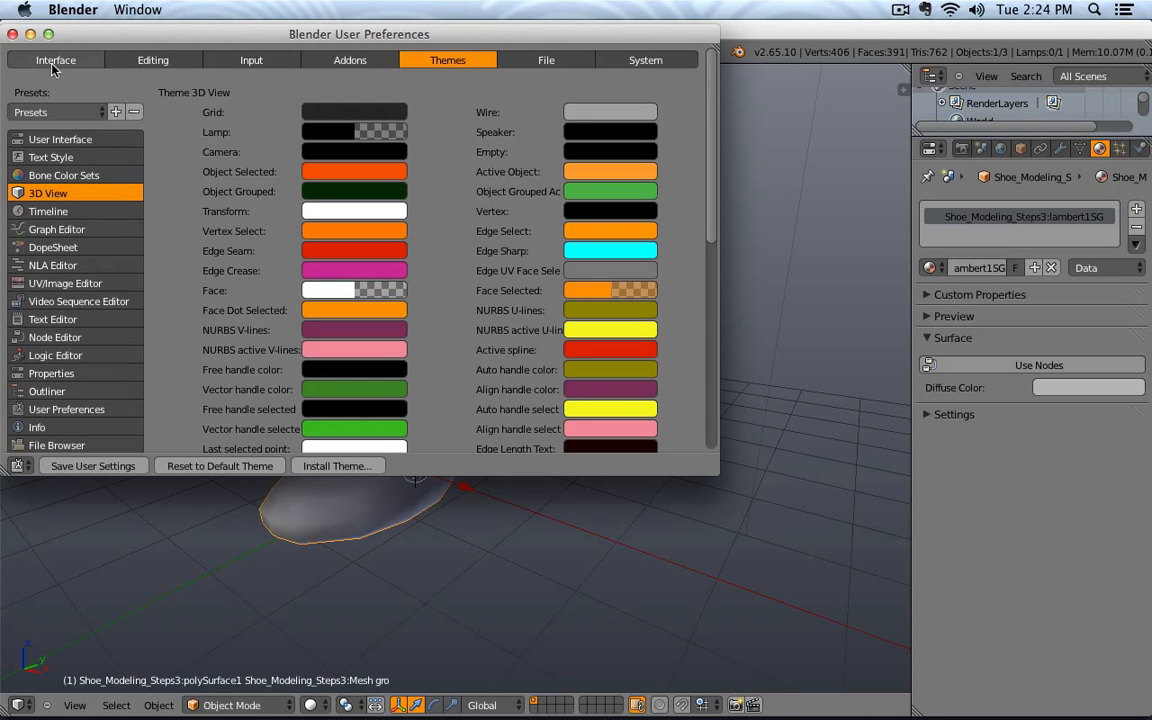
pyautogui.click(50, 64)
pyautogui.click(251, 60)
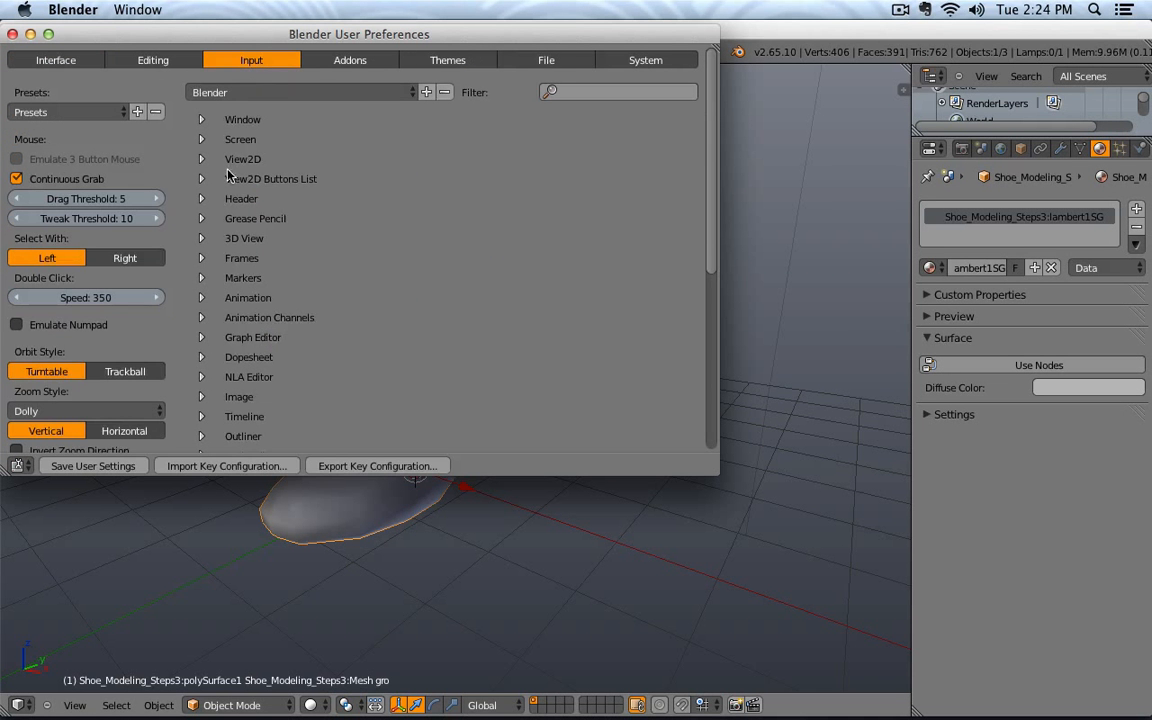
pyautogui.moveTo(62, 36); pyautogui.dragTo(132, 100)
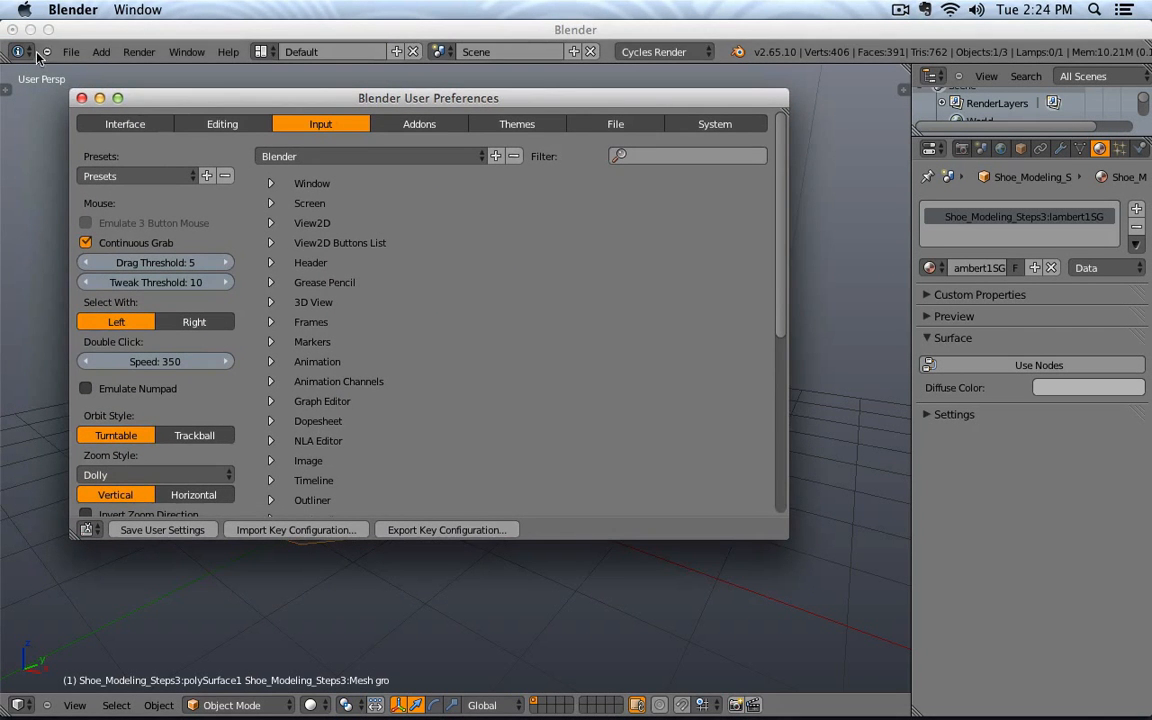
# Step: Reopen the user preferences to review the input settings, and close their window
pyautogui.click(76, 54)
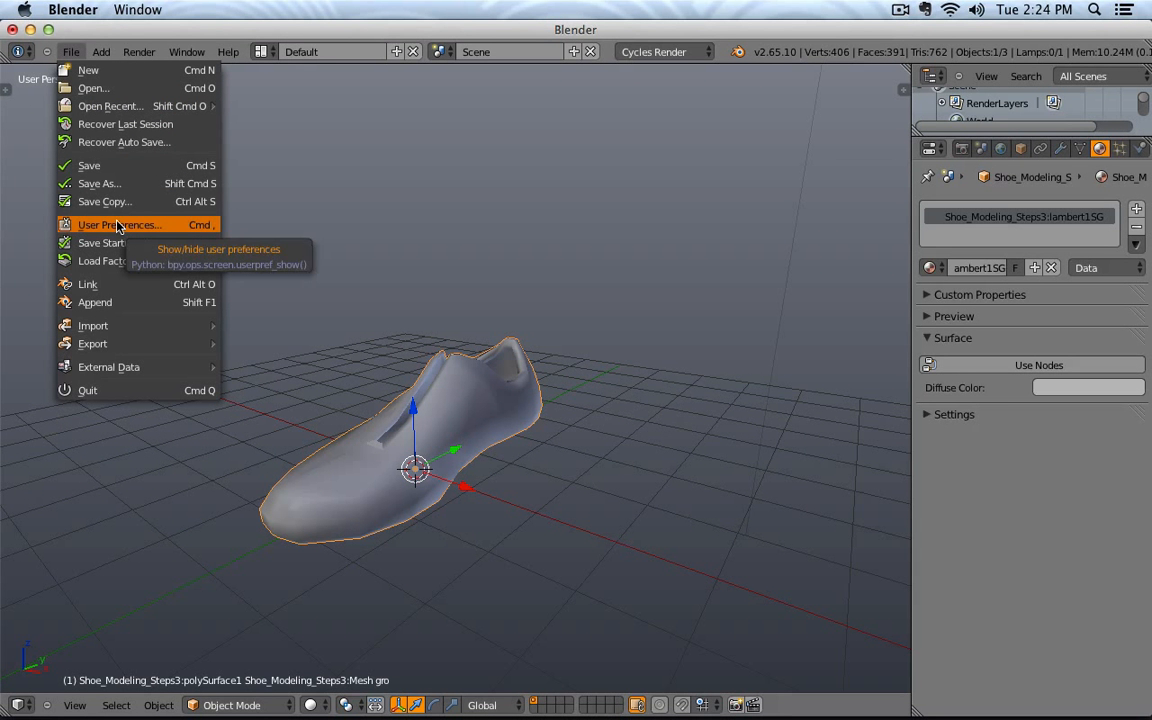
pyautogui.click(117, 226)
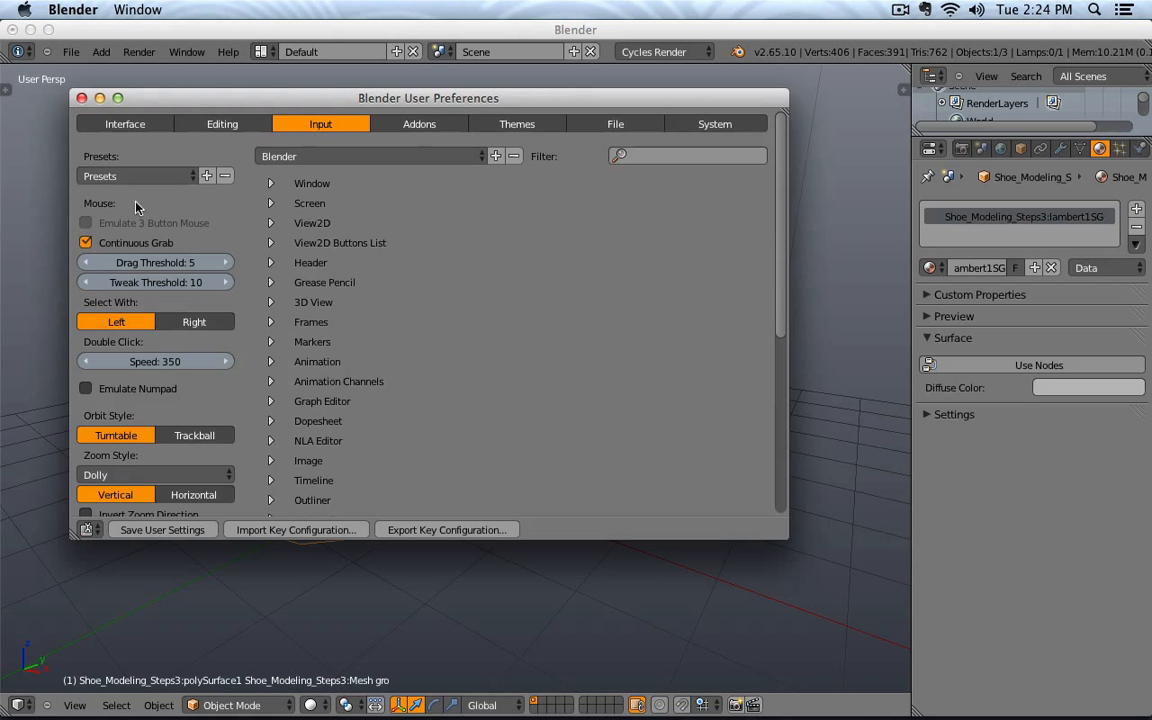
pyautogui.click(82, 98)
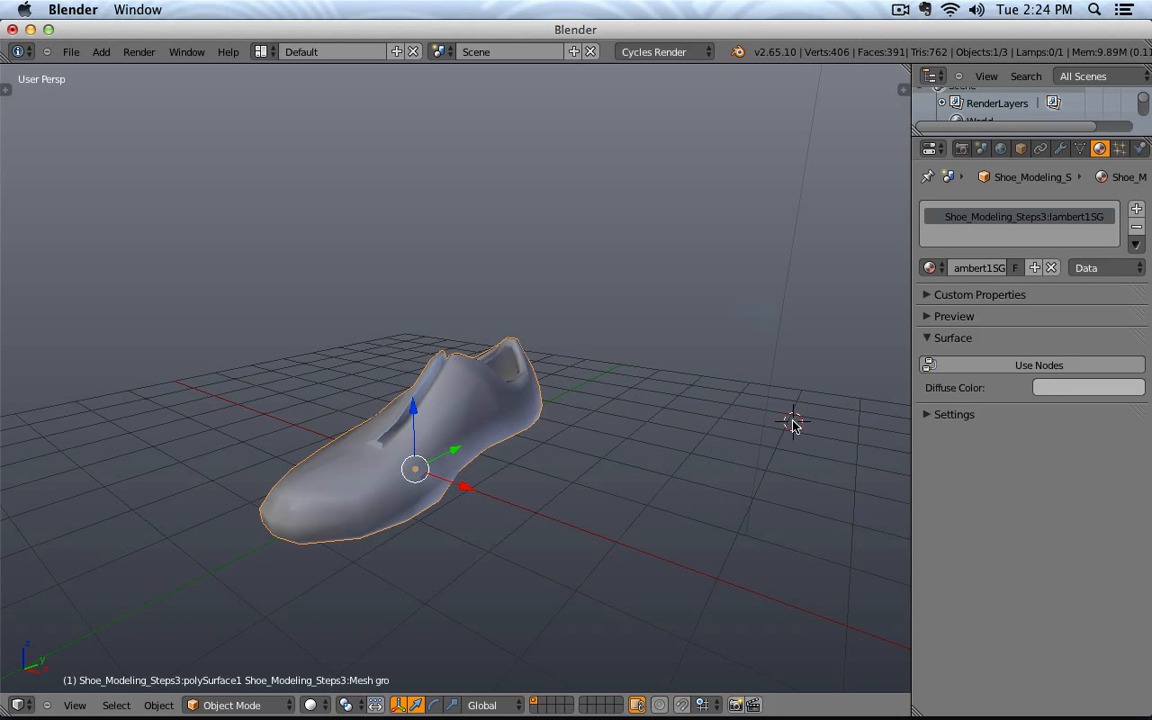
# Step: Place the 3D cursor at several spots in the empty space beside the shoe, ending above the grid behind its heel
pyautogui.click(633, 375)
pyautogui.click(584, 401)
pyautogui.click(715, 404)
pyautogui.click(704, 271)
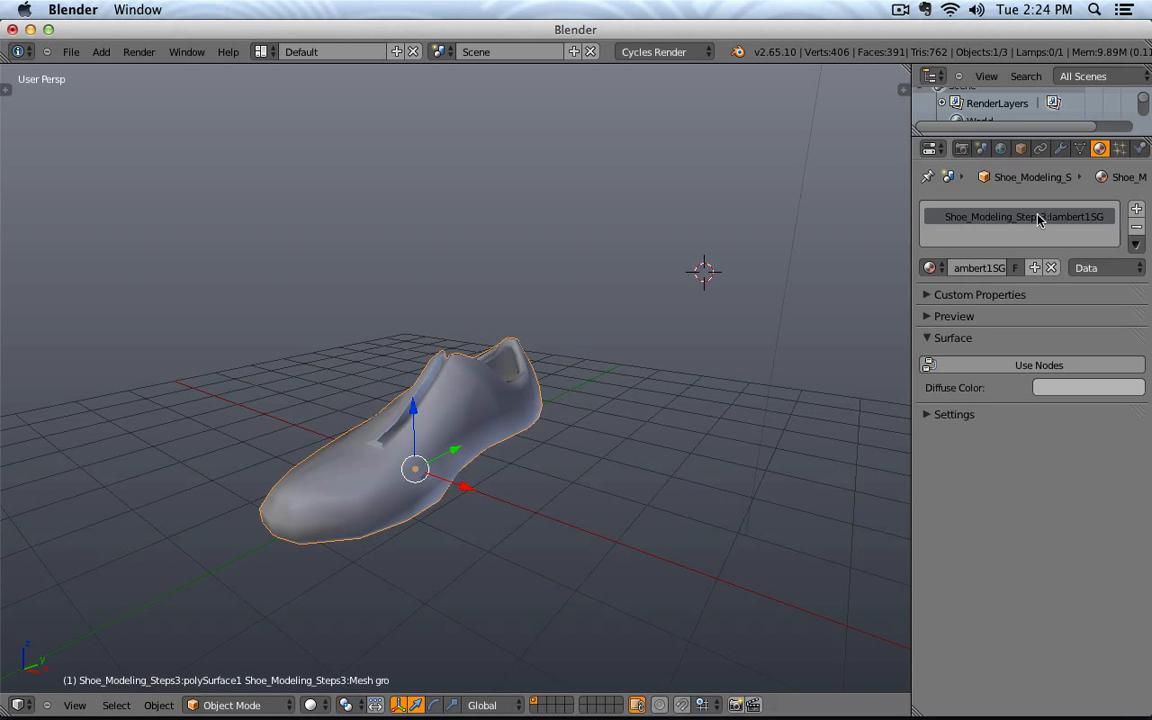
# Step: Add a Subdivision Surface modifier to the shoe and inspect the smoothed shape from the side
pyautogui.click(1060, 148)
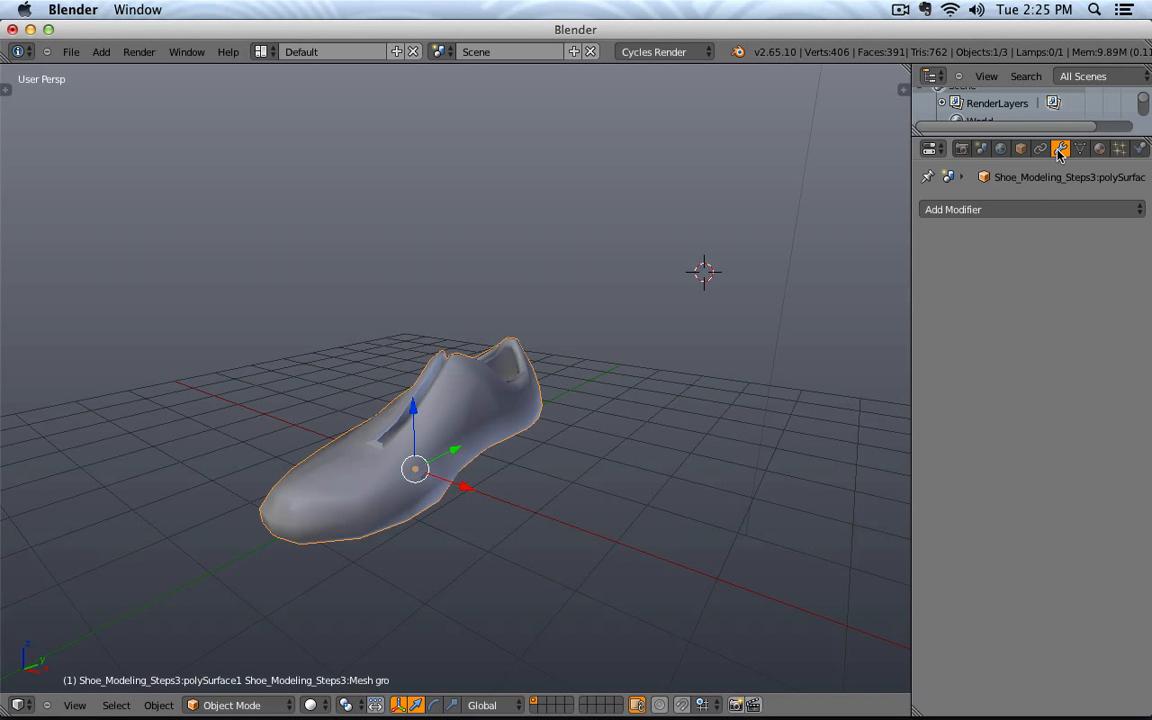
pyautogui.click(1035, 210)
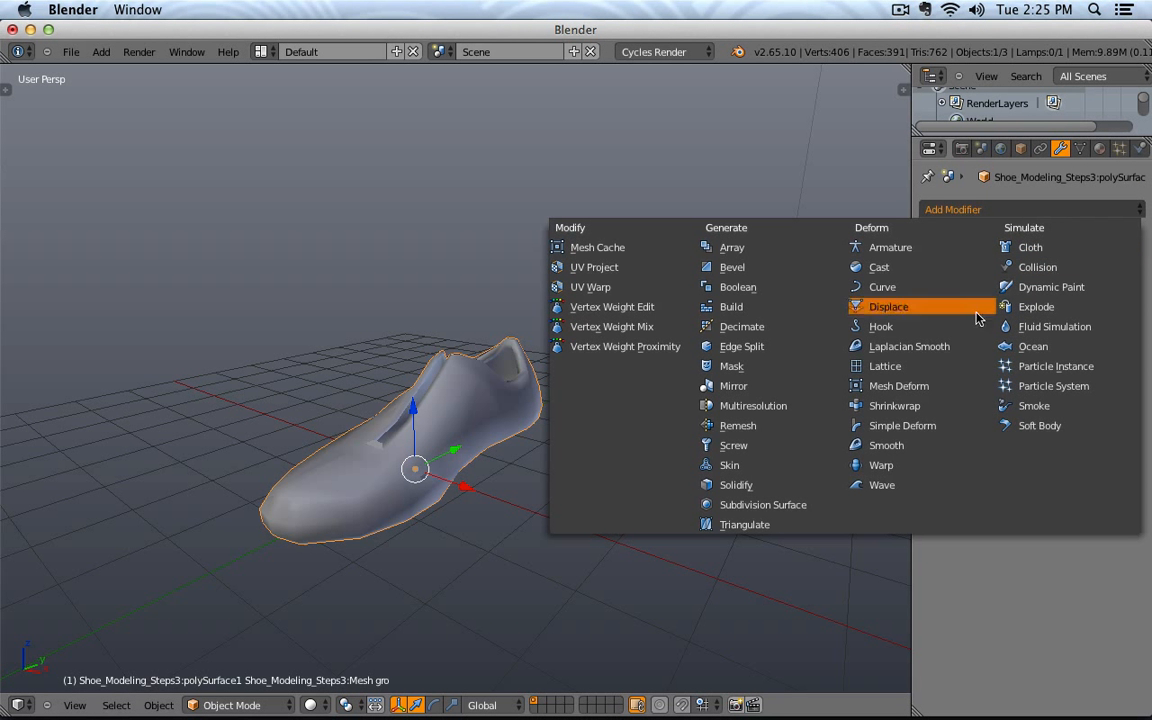
pyautogui.click(801, 513)
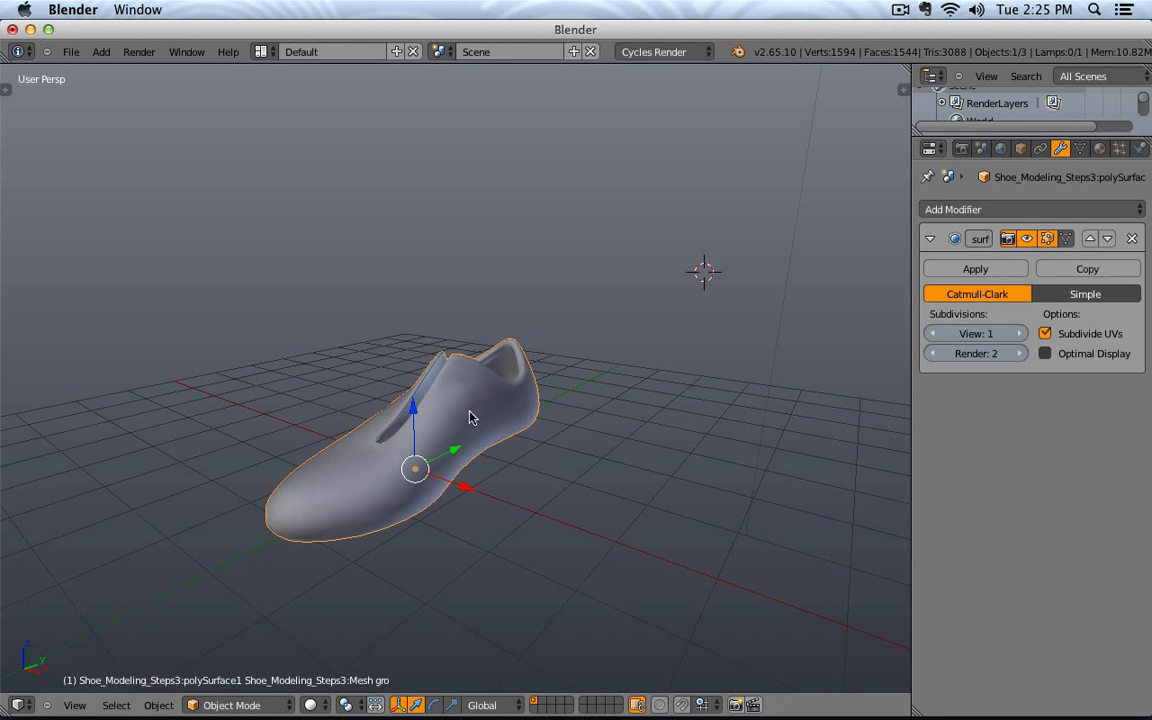
pyautogui.moveTo(671, 417)
pyautogui.mouseDown(button='middle')
pyautogui.moveTo(504, 497)
pyautogui.moveTo(192, 422)
pyautogui.moveTo(653, 496)
pyautogui.moveTo(705, 440)
pyautogui.moveTo(679, 417)
pyautogui.mouseUp(button='middle')
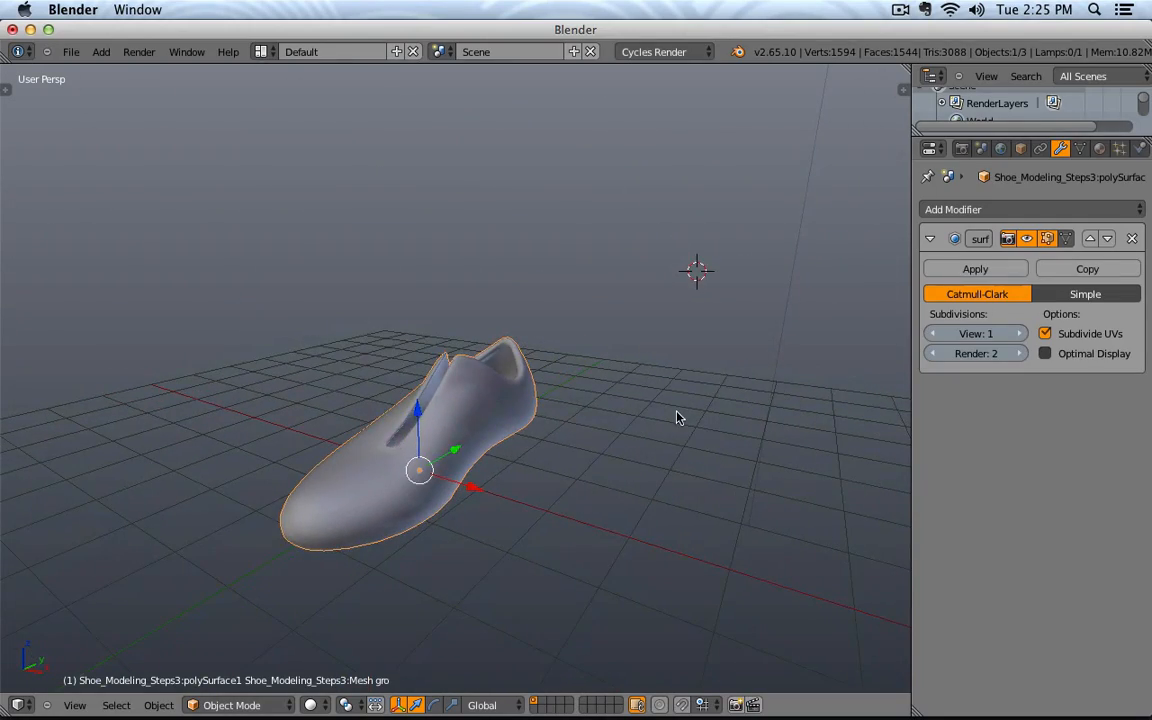
pyautogui.moveTo(496, 450); pyautogui.dragTo(362, 556, button='middle')
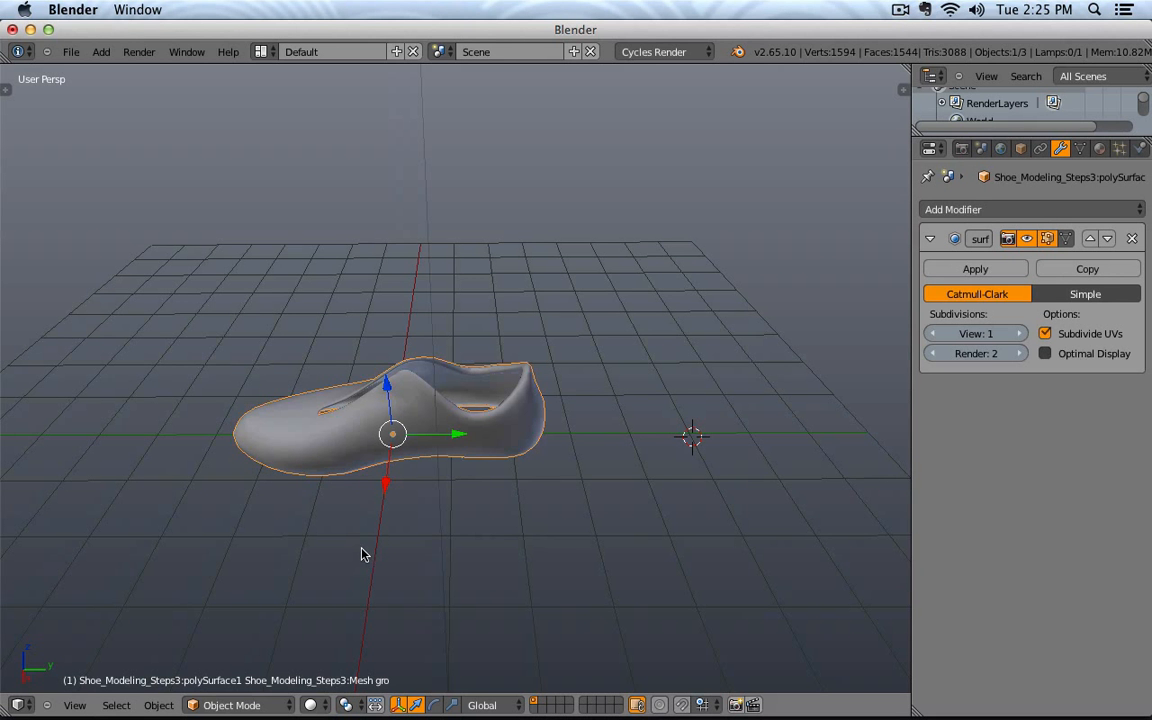
# Step: Enlarge the outliner downward and widen it together with the properties editor until the shoe's full object name fits
pyautogui.moveTo(1000, 141); pyautogui.dragTo(994, 316)
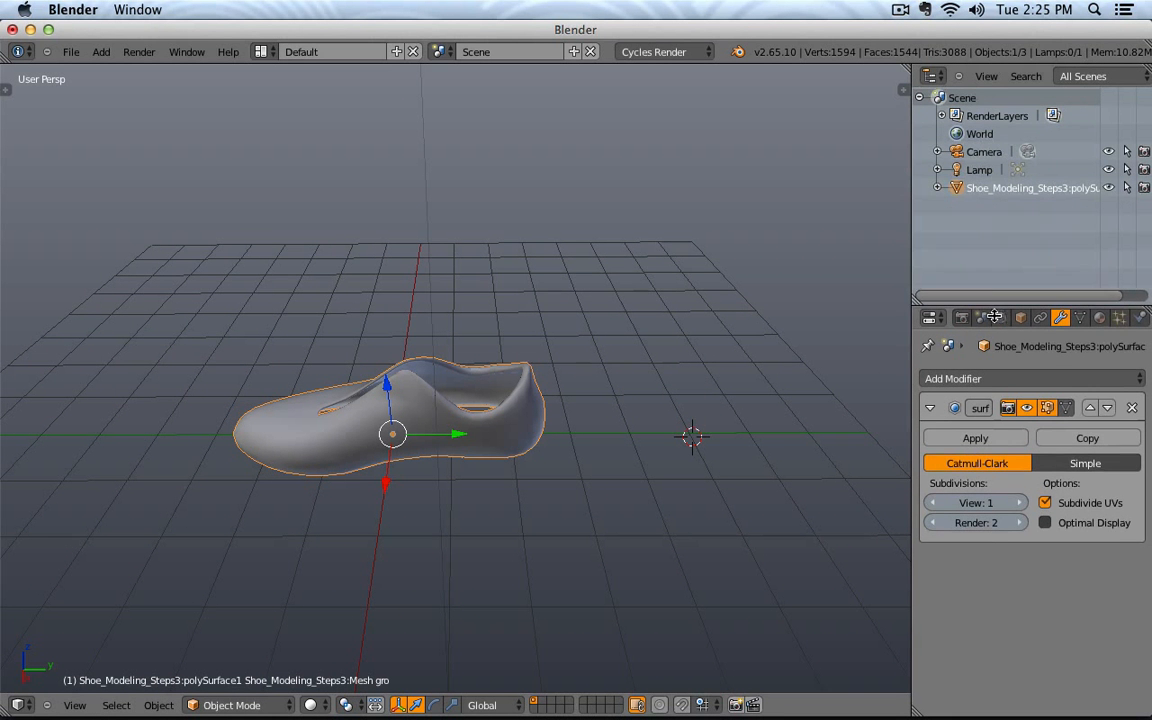
pyautogui.moveTo(912, 245); pyautogui.dragTo(755, 248)
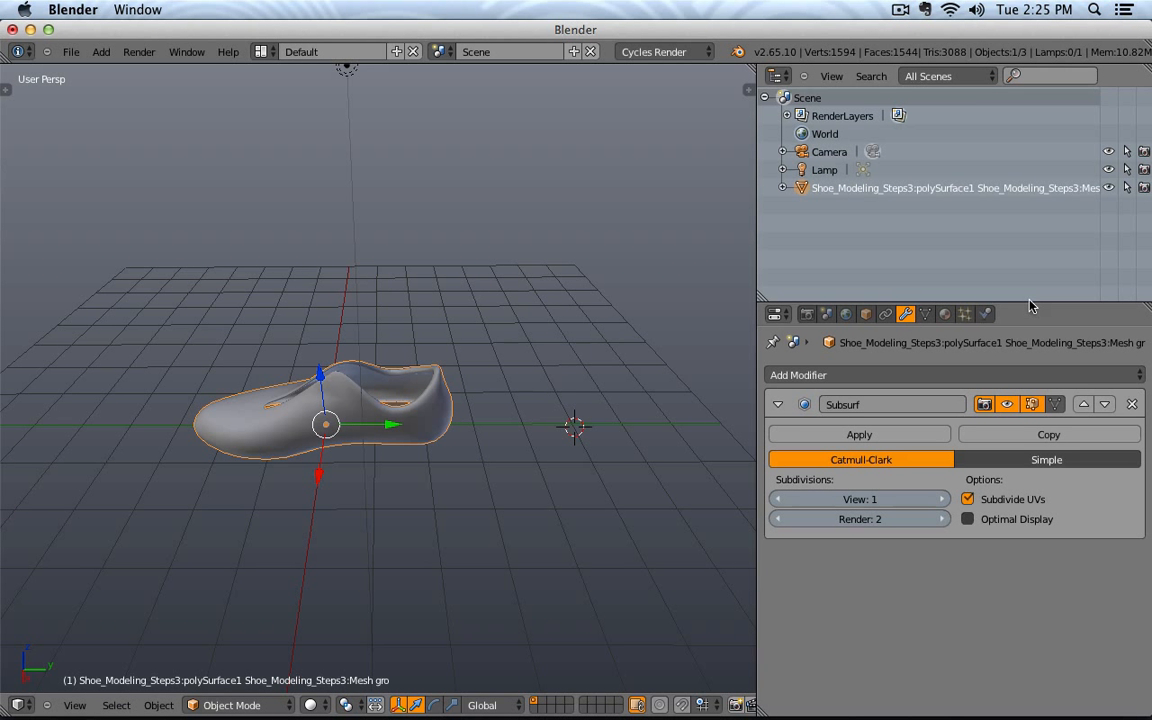
pyautogui.moveTo(1029, 302); pyautogui.dragTo(1035, 340)
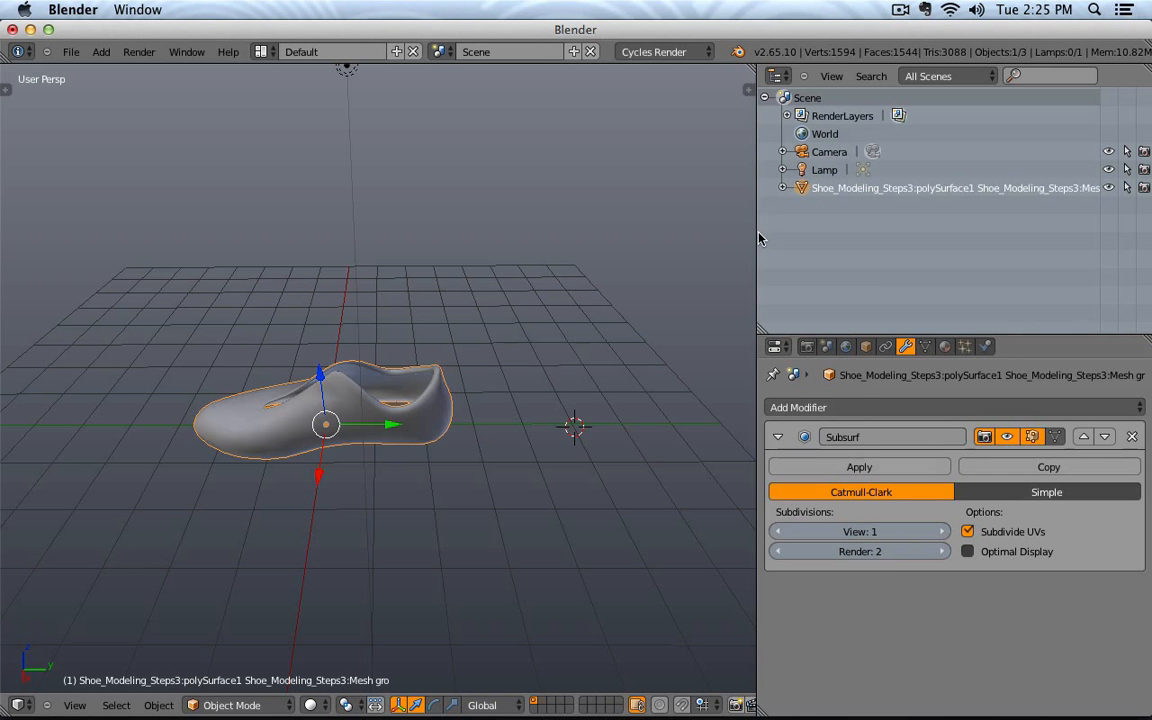
pyautogui.moveTo(758, 238); pyautogui.dragTo(728, 225)
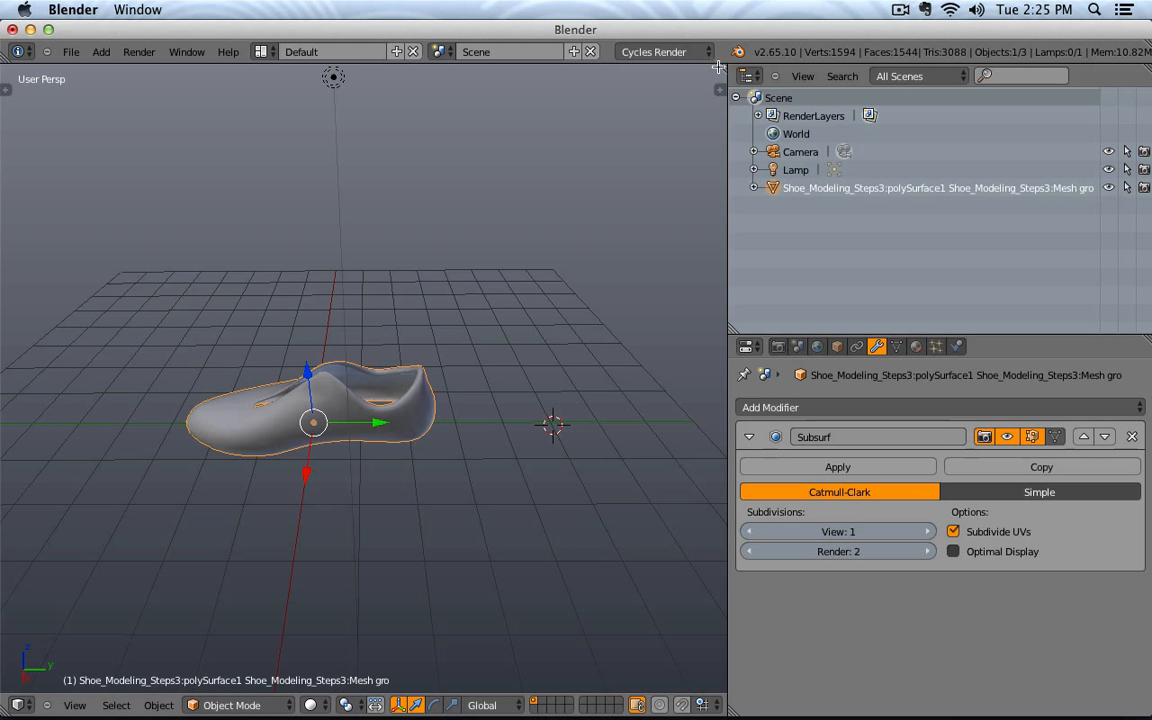
# Step: Split the Outliner area into two side-by-side areas and merge them back into one
pyautogui.moveTo(733, 327); pyautogui.dragTo(930, 318)
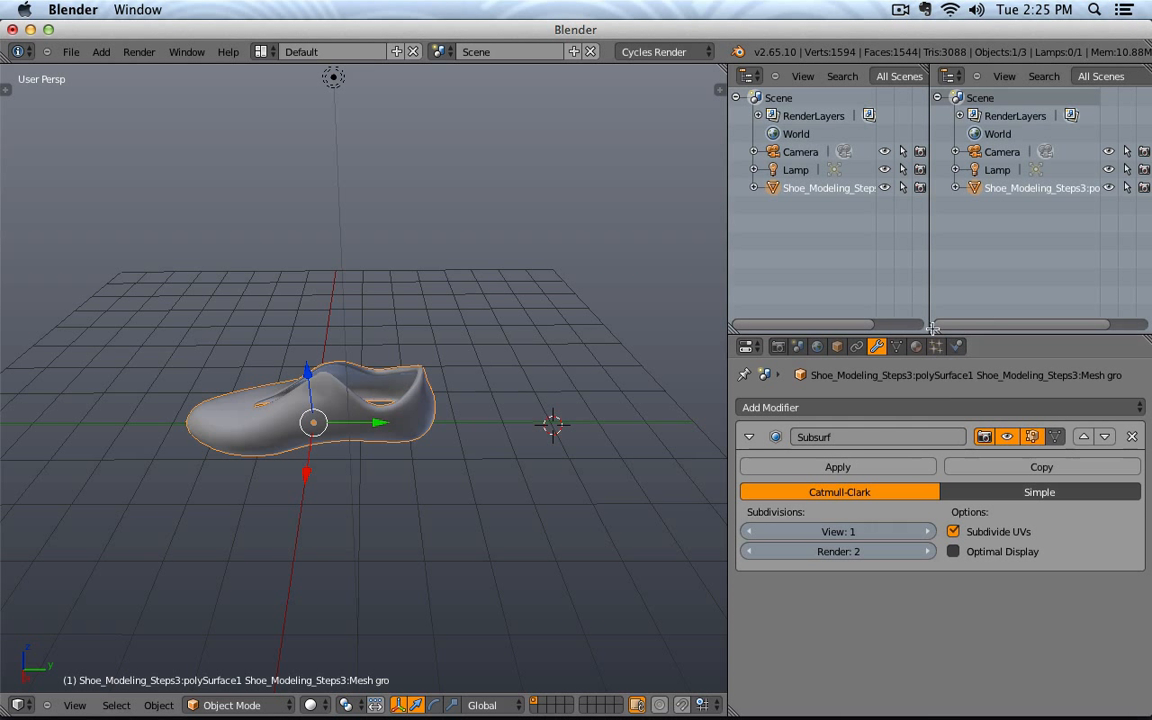
pyautogui.moveTo(920, 326); pyautogui.dragTo(922, 292)
pyautogui.moveTo(732, 328); pyautogui.dragTo(692, 302)
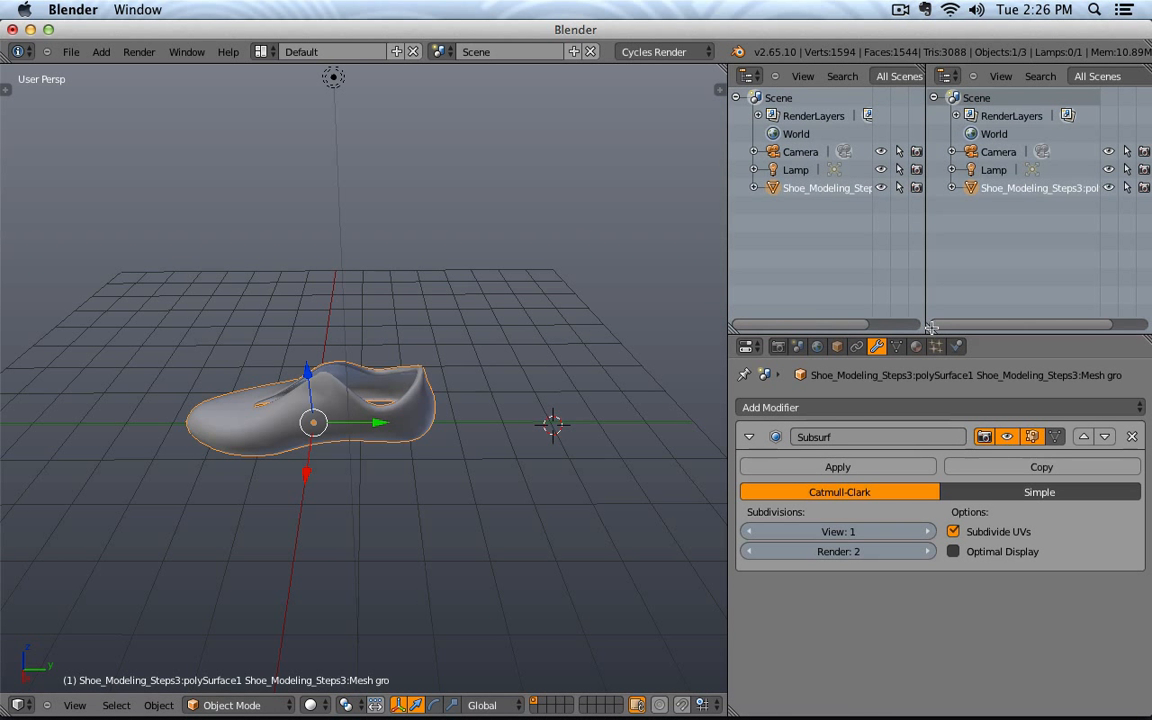
pyautogui.moveTo(931, 328); pyautogui.dragTo(781, 315)
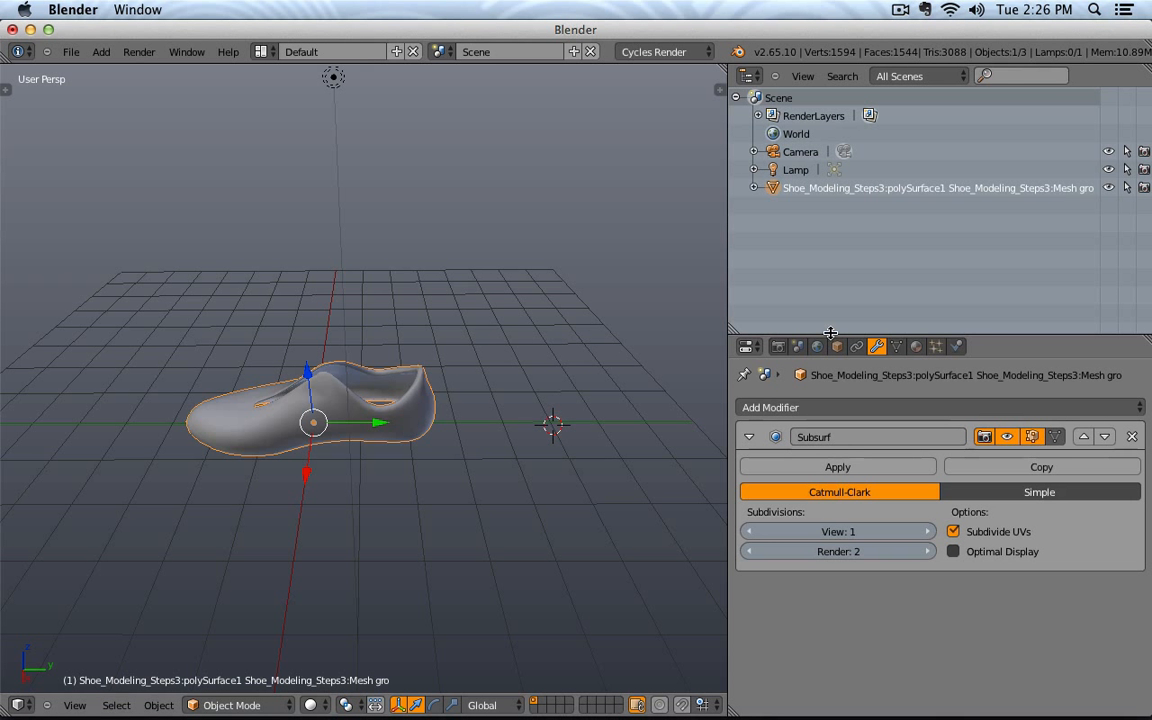
# Step: Change the Outliner area's editor type to the UV/Image Editor
pyautogui.click(748, 78)
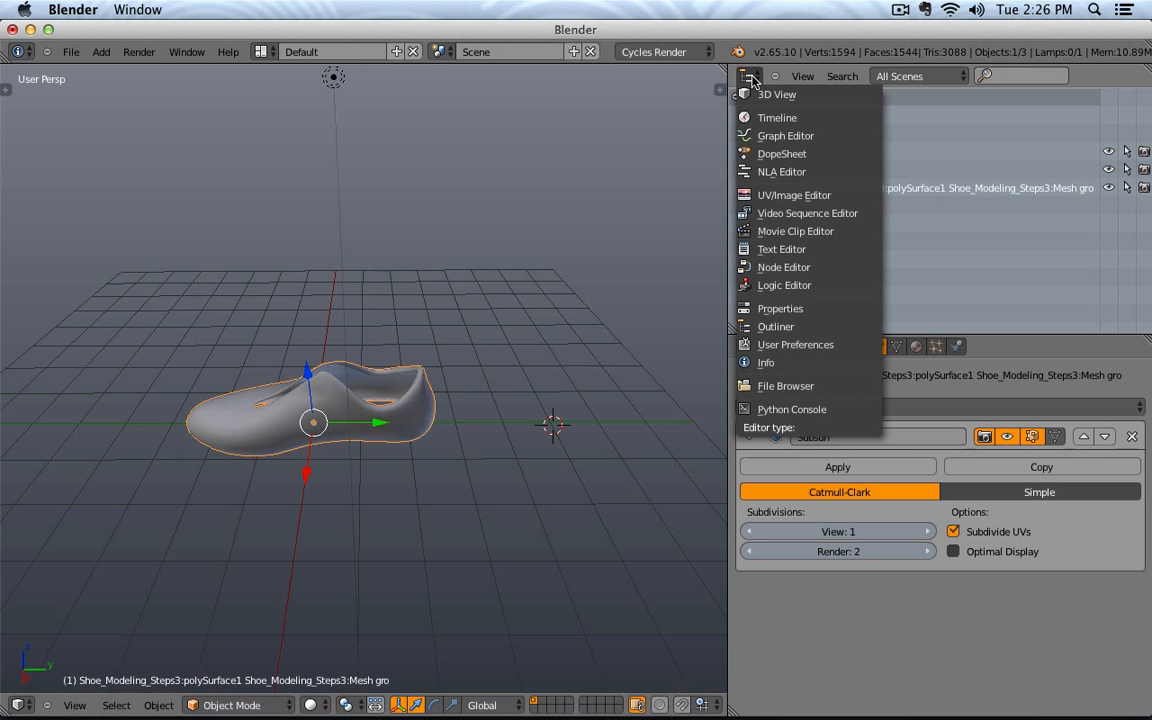
pyautogui.click(869, 196)
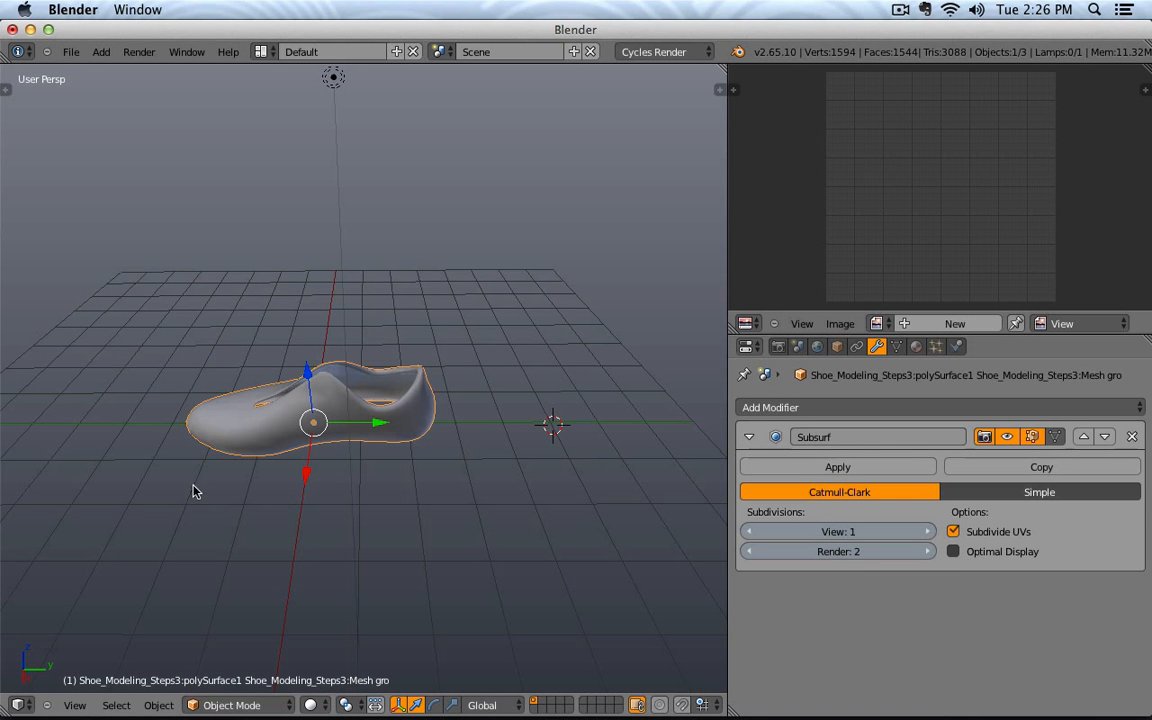
# Step: Try moving the whole shoe slightly upward along the Z axis, and undo the move
pyautogui.moveTo(197, 492); pyautogui.dragTo(466, 444, button='middle')
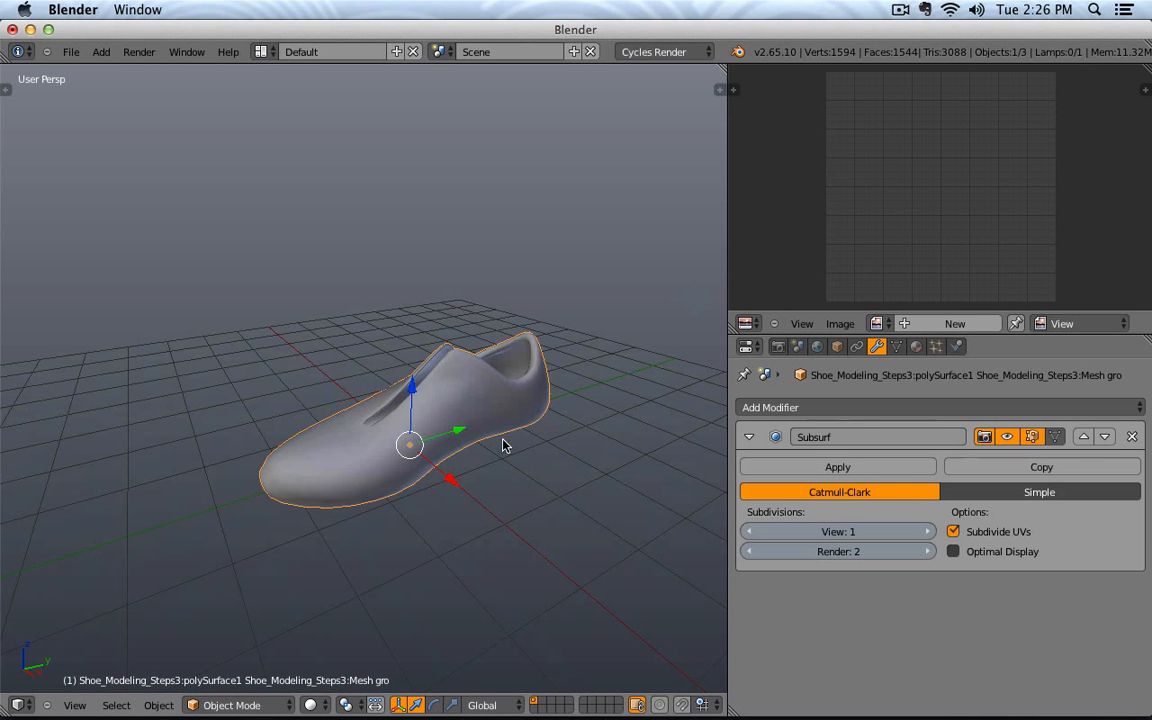
pyautogui.moveTo(412, 386); pyautogui.dragTo(424, 357)
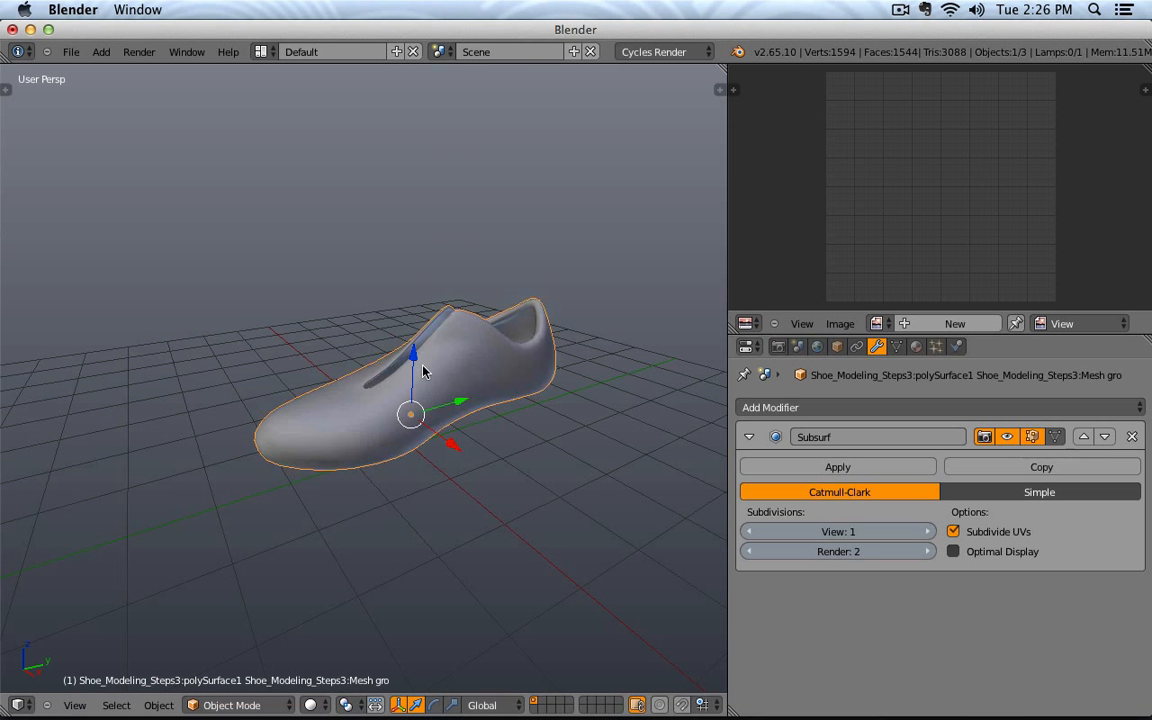
pyautogui.hotkey('ctrl', 'z')
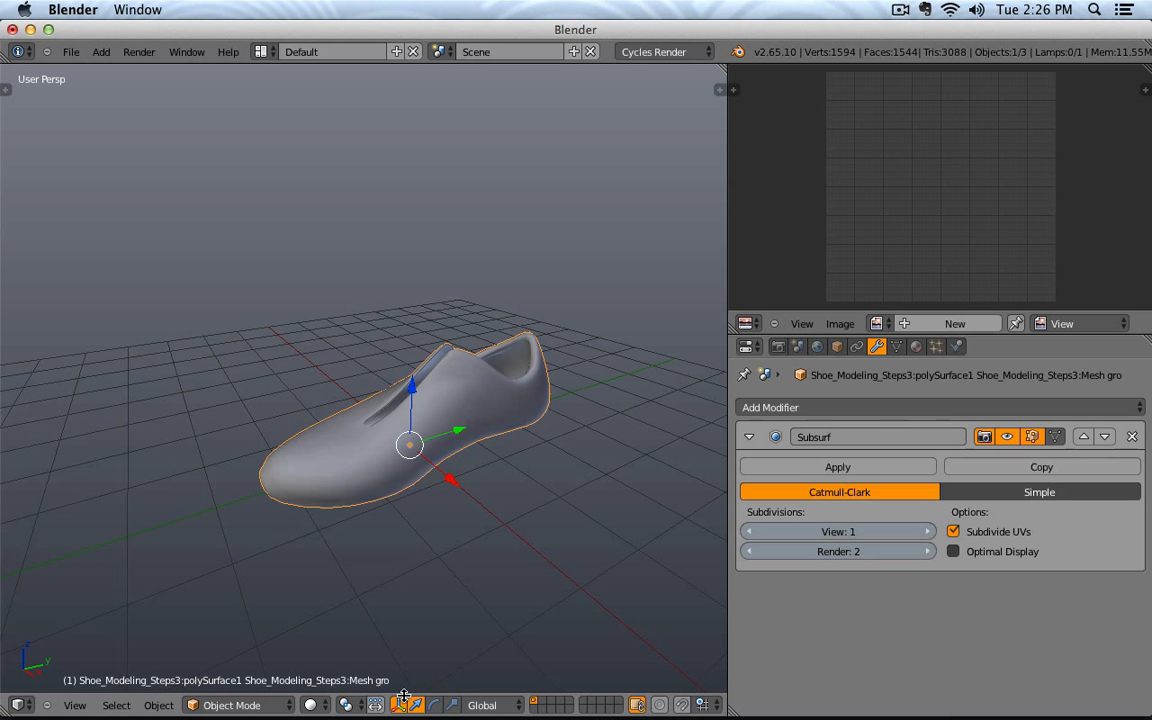
# Step: Put the shoe mesh in Edit Mode and apply the Subsurf modifier to the editing cage
pyautogui.click(280, 706)
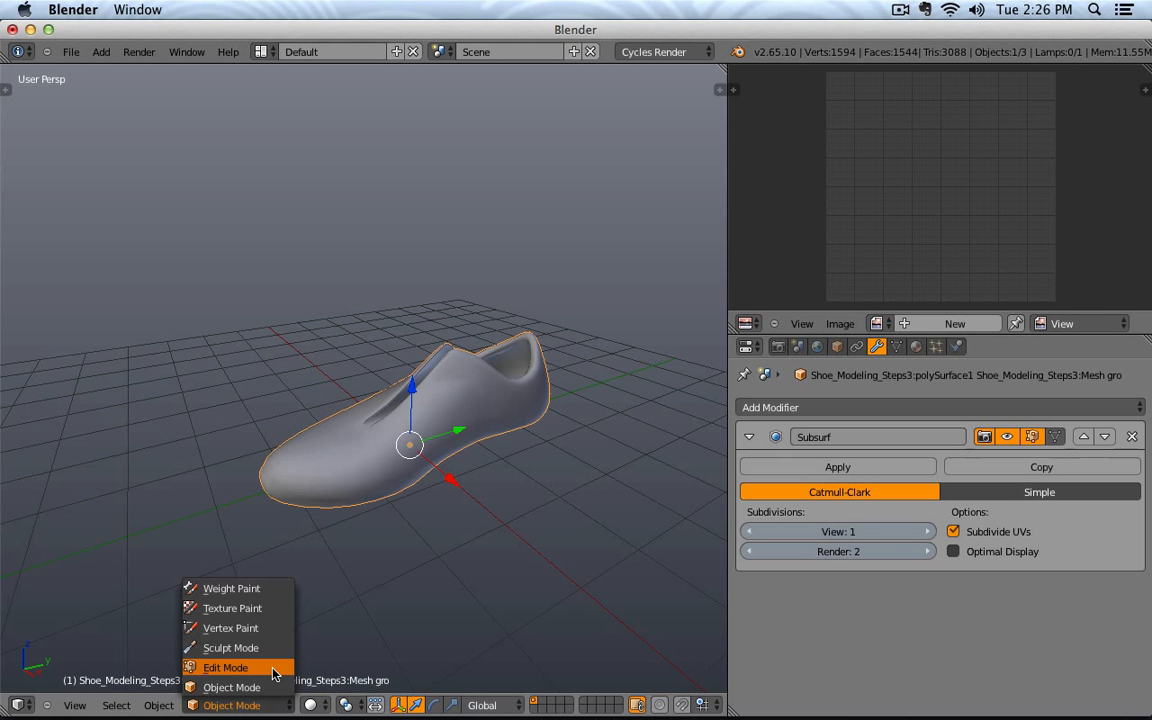
pyautogui.click(272, 670)
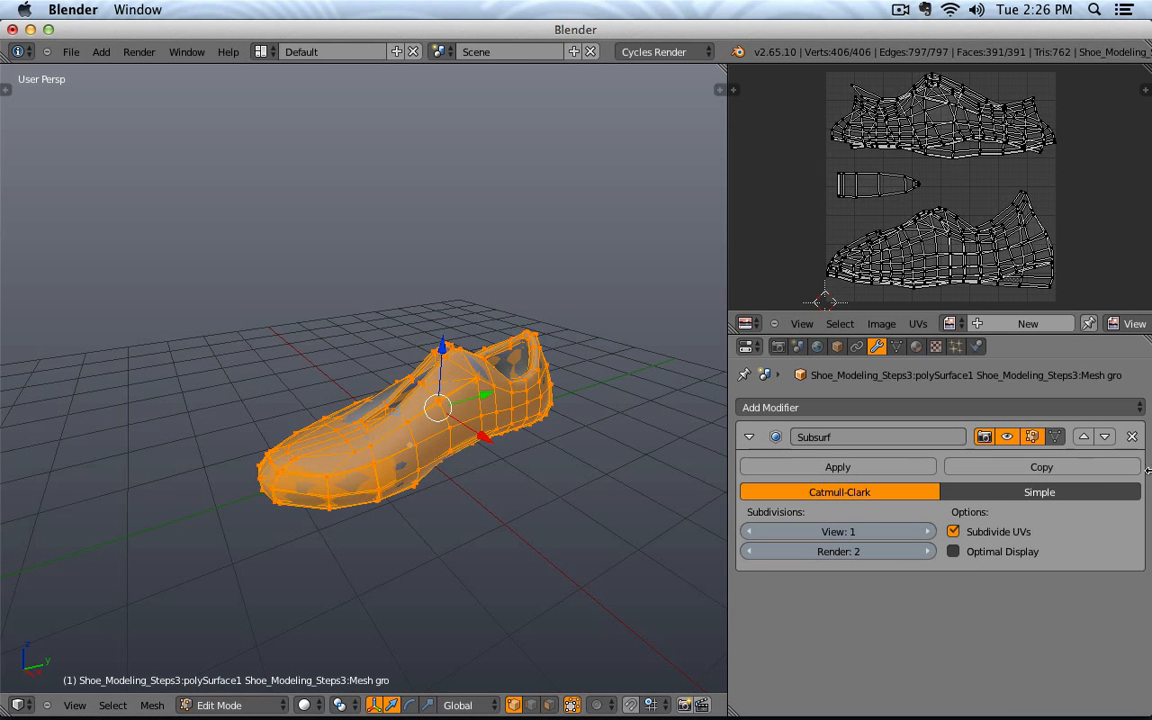
pyautogui.click(1055, 436)
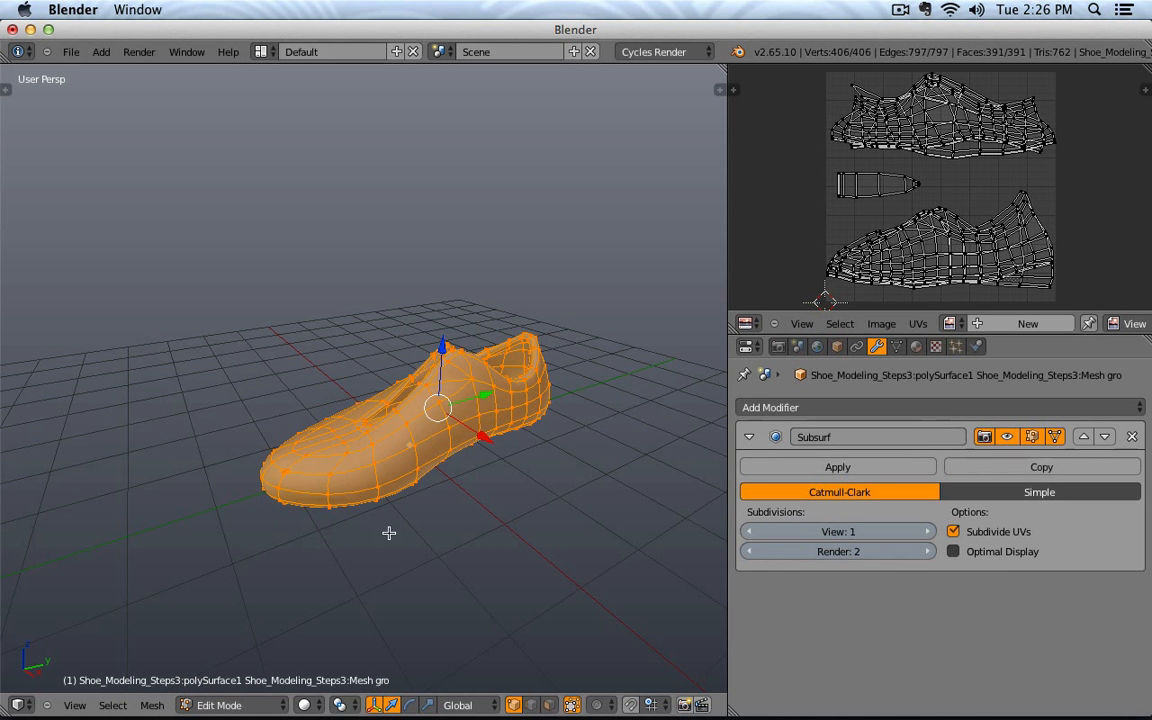
# Step: Switch to face selection and try picking single faces on the shoe's upper beside the lacing slit
pyautogui.moveTo(388, 532)
pyautogui.mouseDown(button='middle')
pyautogui.moveTo(303, 548)
pyautogui.moveTo(540, 419)
pyautogui.moveTo(387, 362)
pyautogui.moveTo(201, 471)
pyautogui.moveTo(278, 555)
pyautogui.moveTo(401, 563)
pyautogui.moveTo(393, 548)
pyautogui.mouseUp(button='middle')
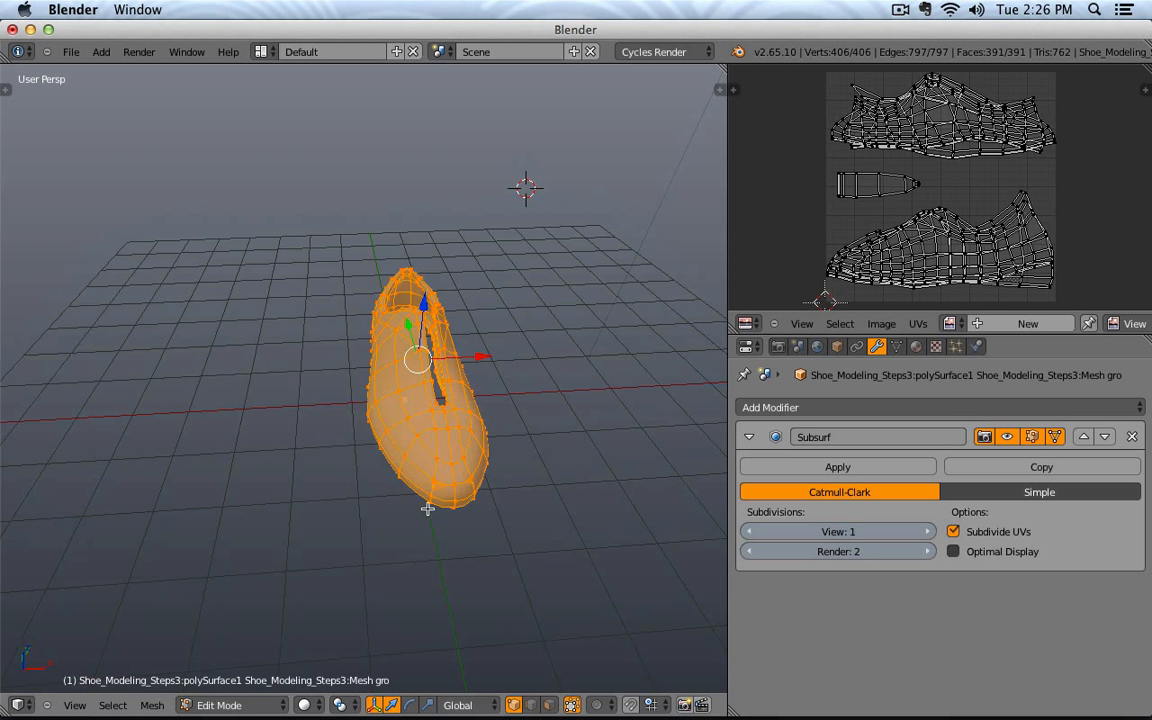
pyautogui.click(440, 442)
pyautogui.click(550, 705)
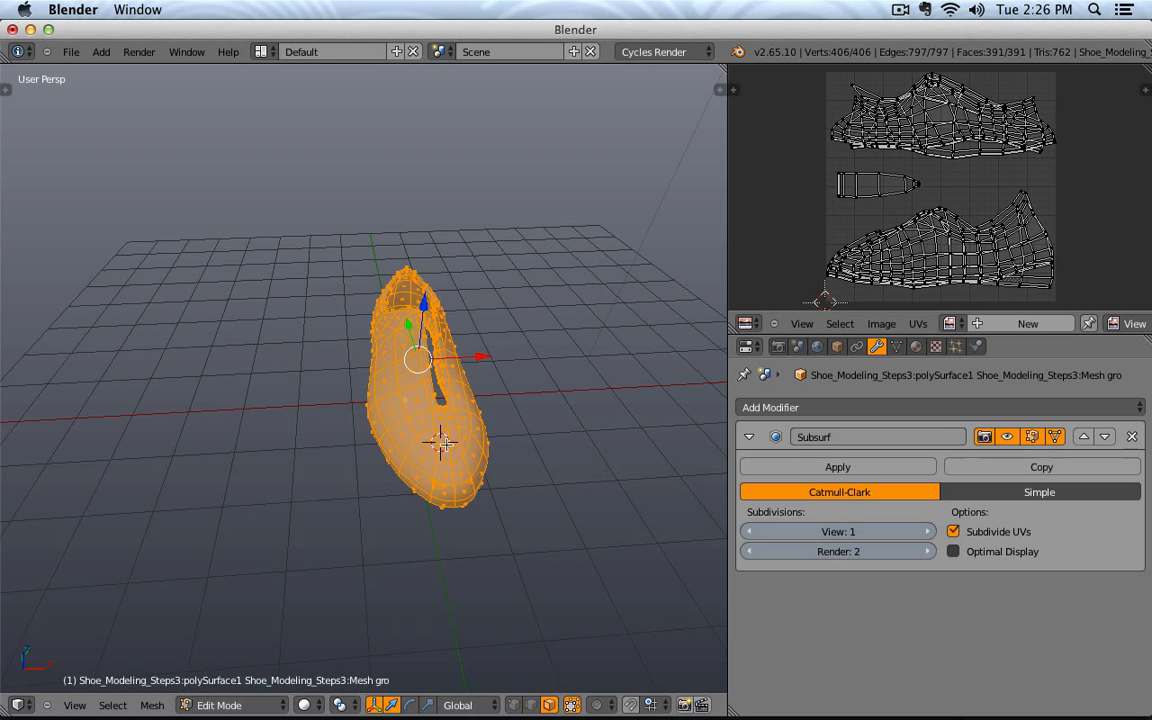
pyautogui.rightClick(400, 400)
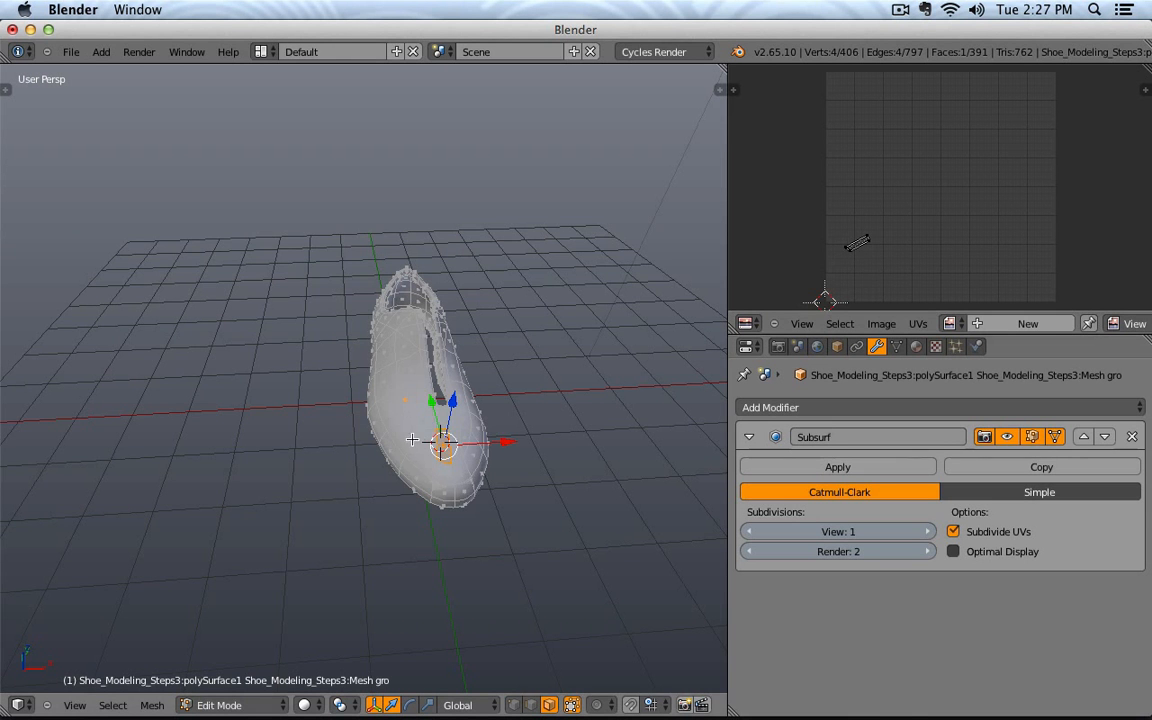
pyautogui.press('KP_Decimal')
pyautogui.rightClick(435, 384)
pyautogui.rightClick(463, 314)
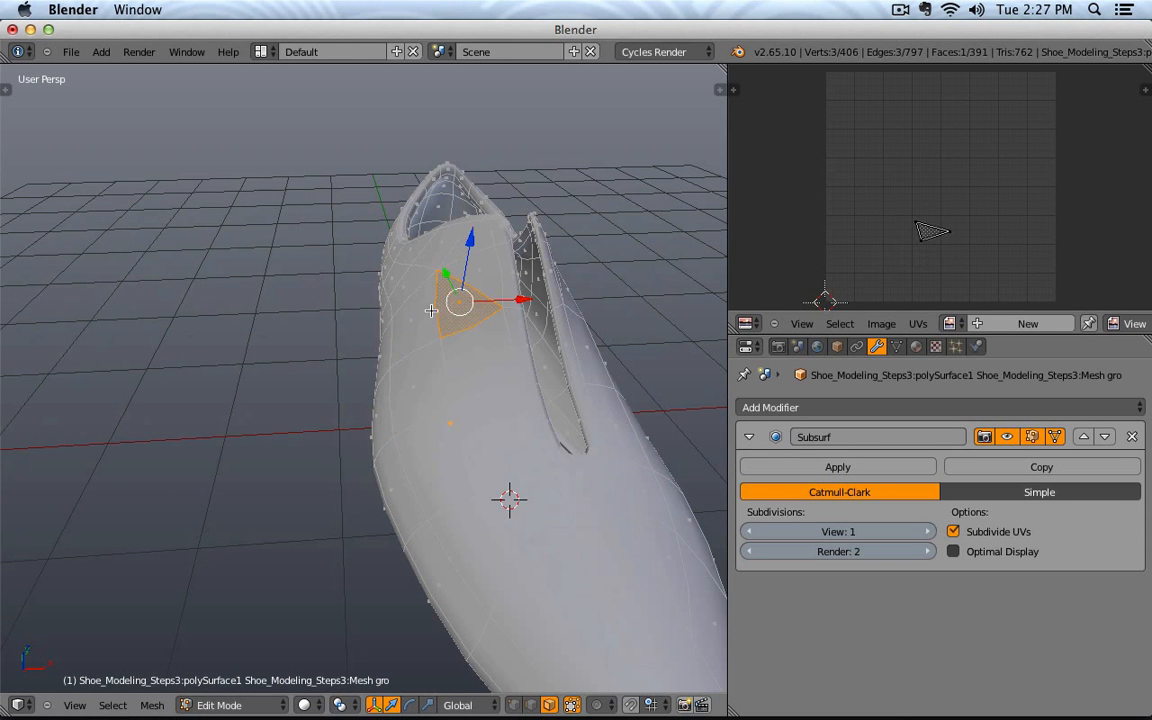
pyautogui.rightClick(420, 310)
pyautogui.rightClick(443, 375)
pyautogui.rightClick(487, 352)
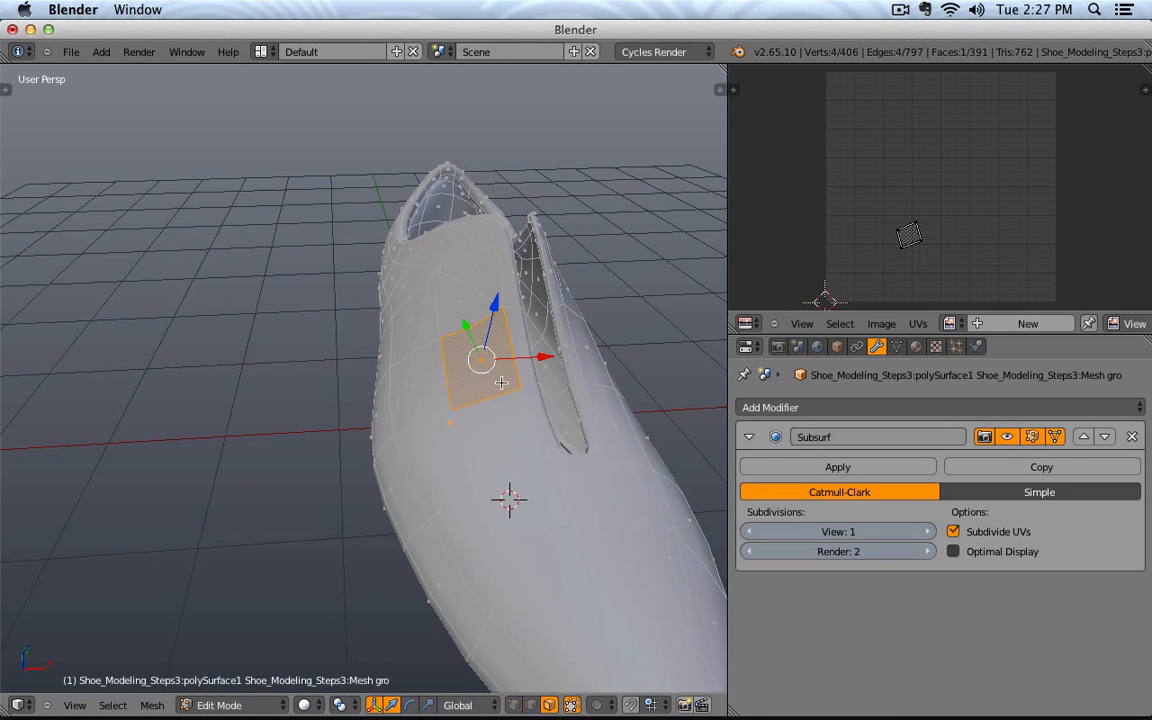
# Step: Select the face loop that runs across the shoe just in front of the lacing slit
pyautogui.scroll(-4, 501, 382)
pyautogui.keyDown('alt'); pyautogui.rightClick(460, 436); pyautogui.keyUp('alt')
pyautogui.moveTo(537, 481); pyautogui.dragTo(475, 452, button='middle')
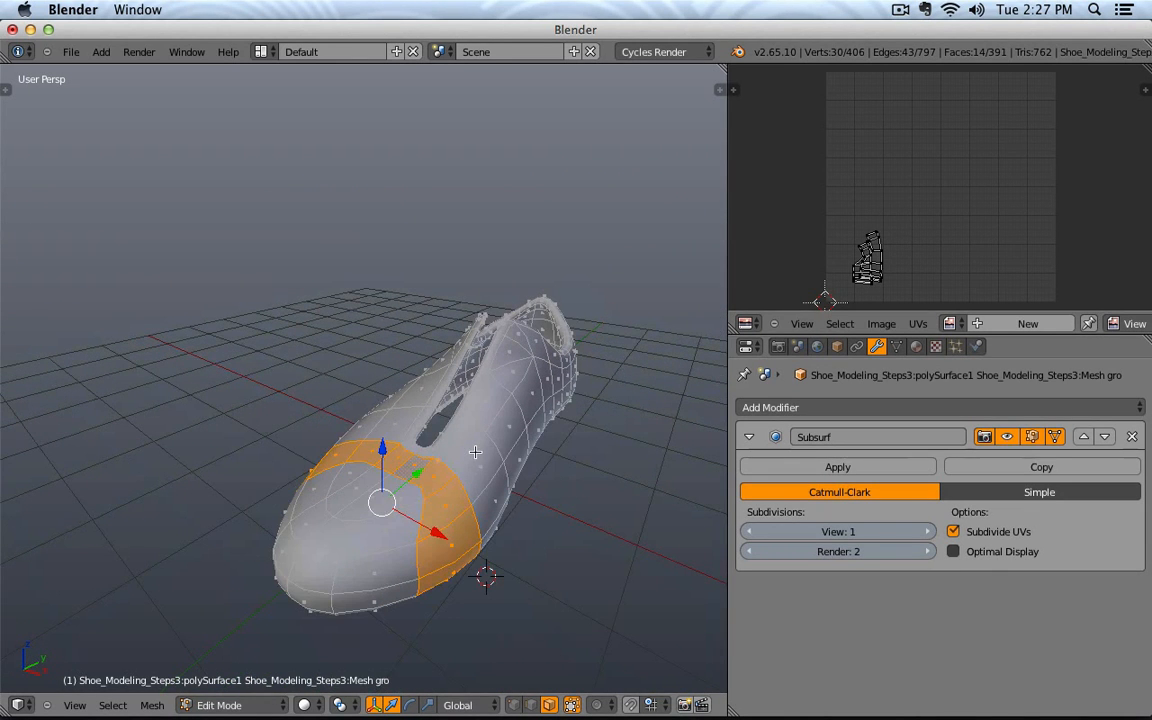
pyautogui.click(434, 482)
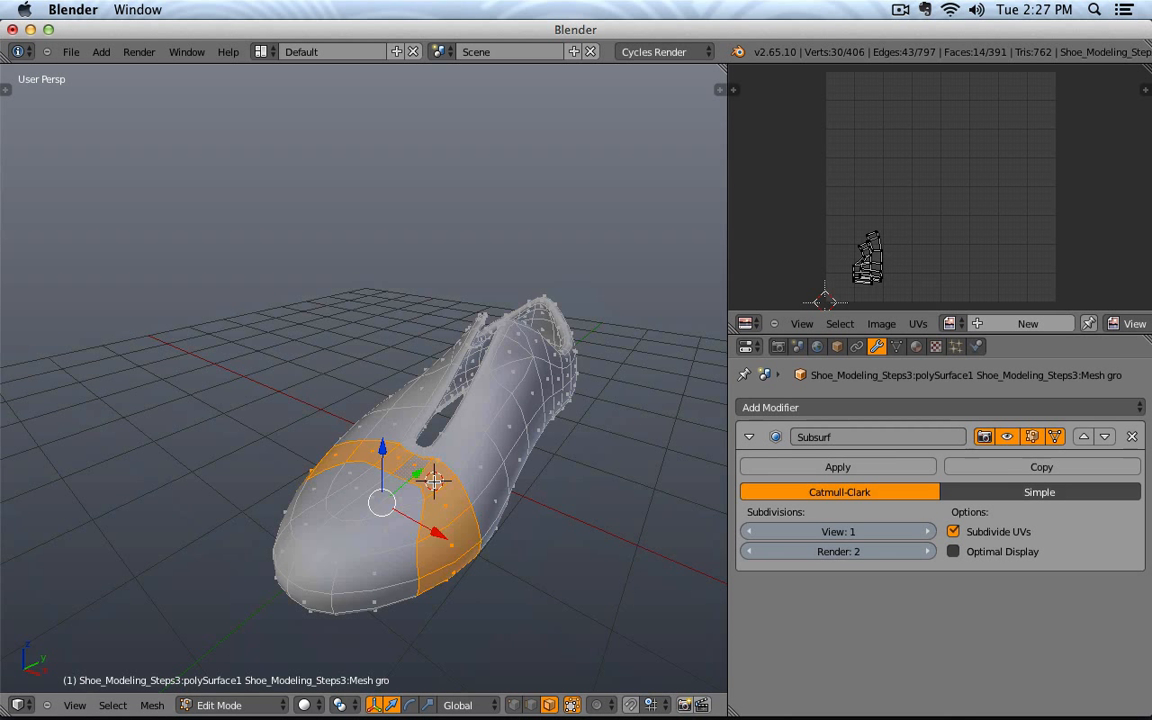
# Step: Select the entire shoe mesh in vertex selection mode, unwrap its UVs with Unwrap and inspect the layout up close
pyautogui.click(513, 705)
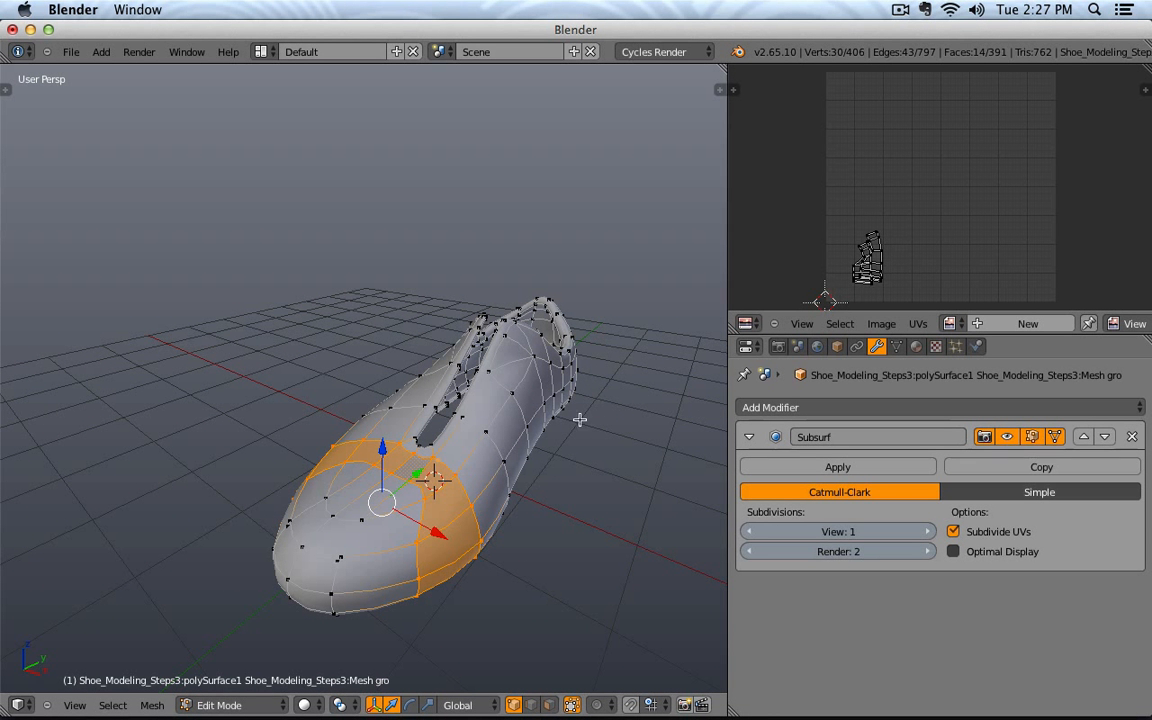
pyautogui.press('a')
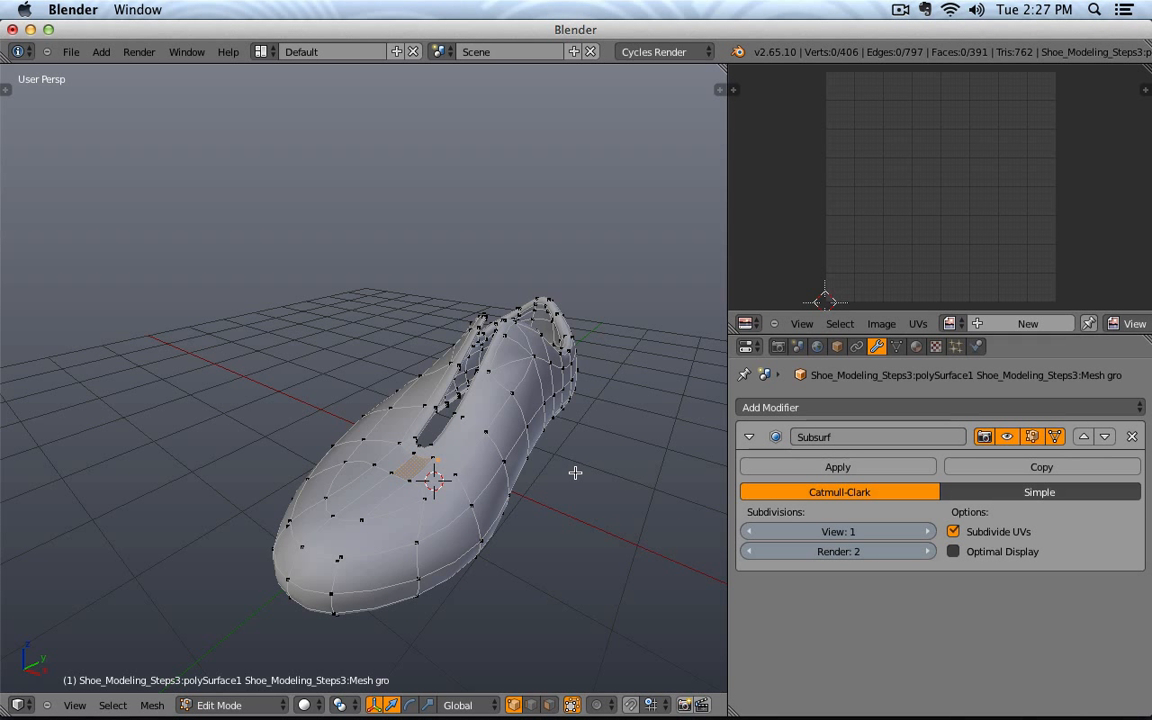
pyautogui.press('a')
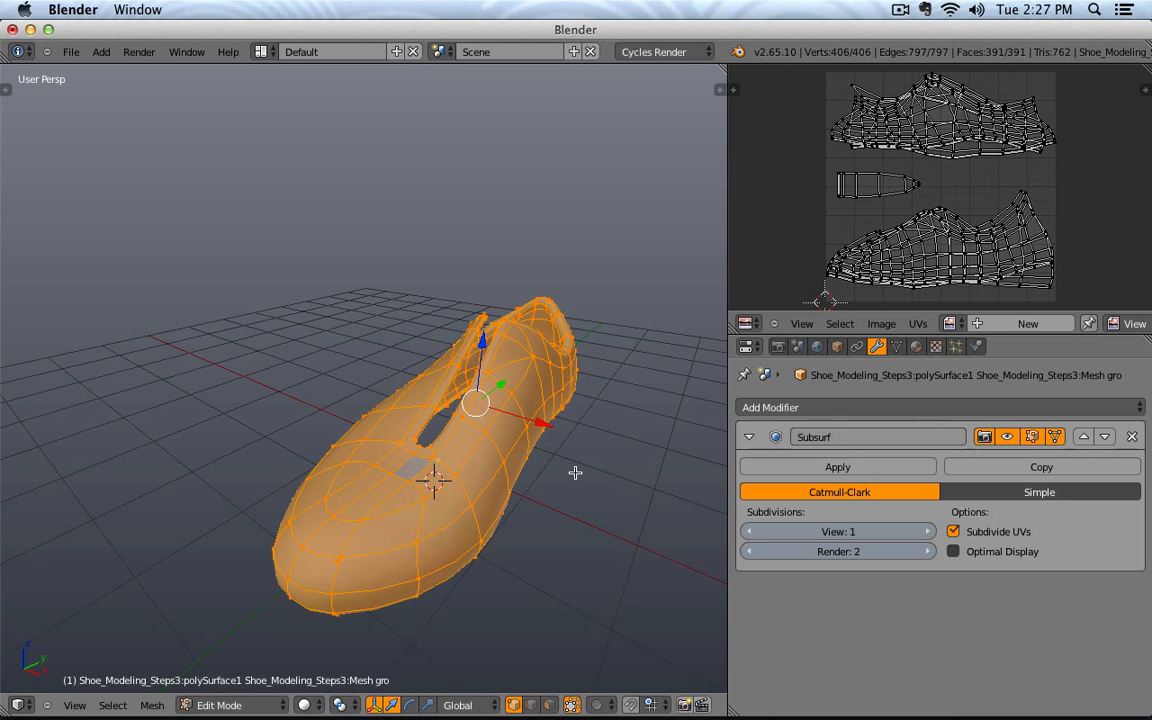
pyautogui.click(112, 705)
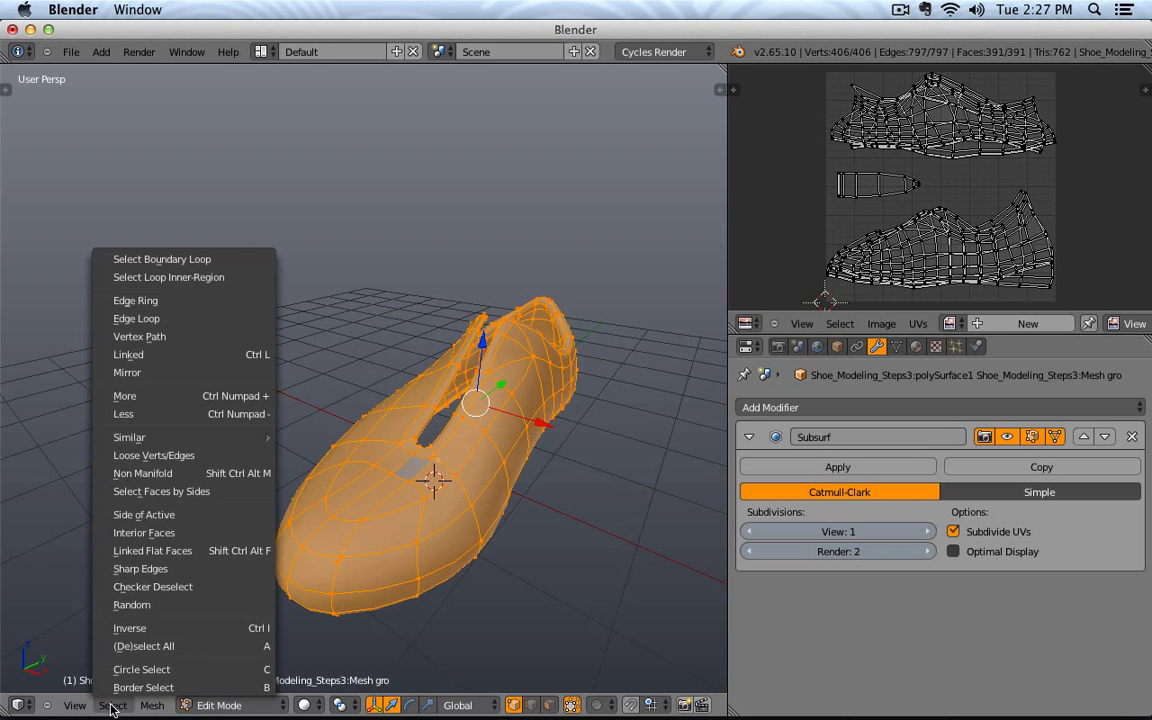
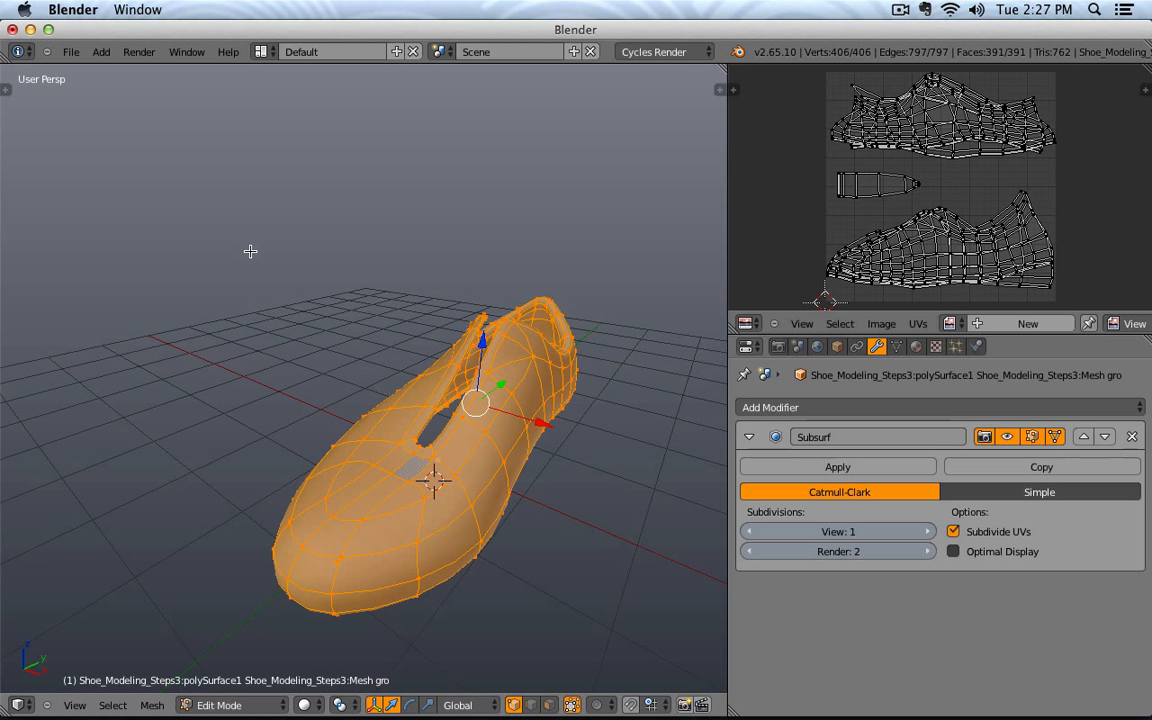
pyautogui.press('u')
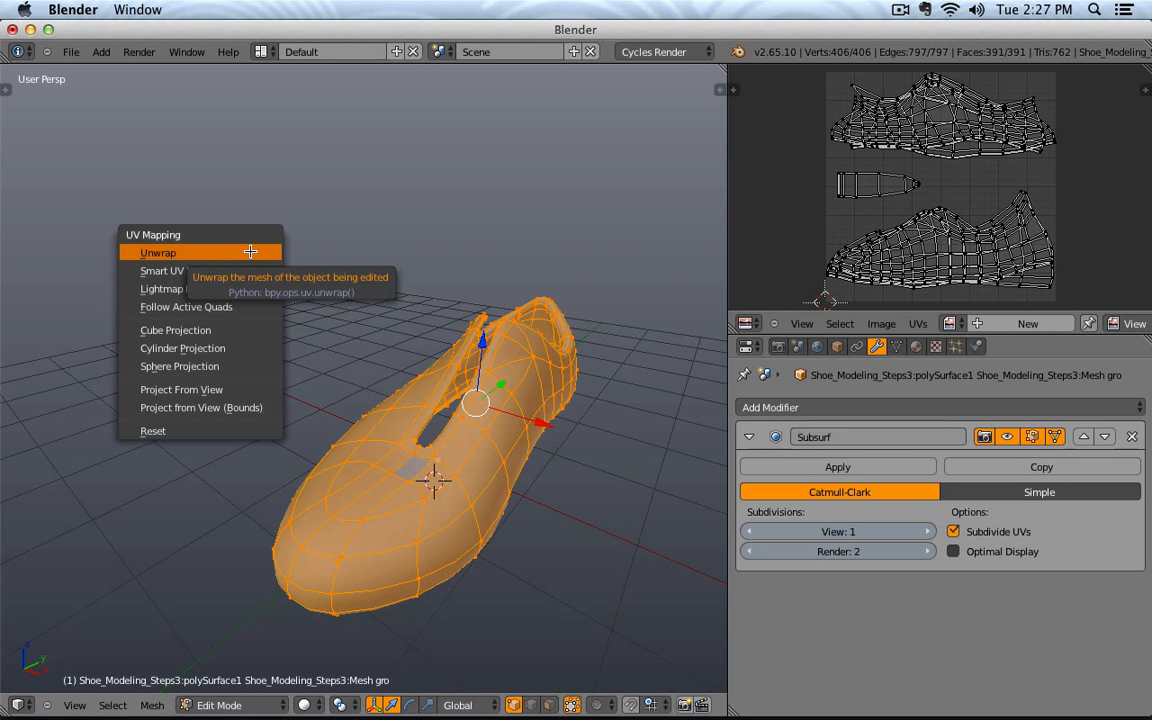
pyautogui.click(250, 252)
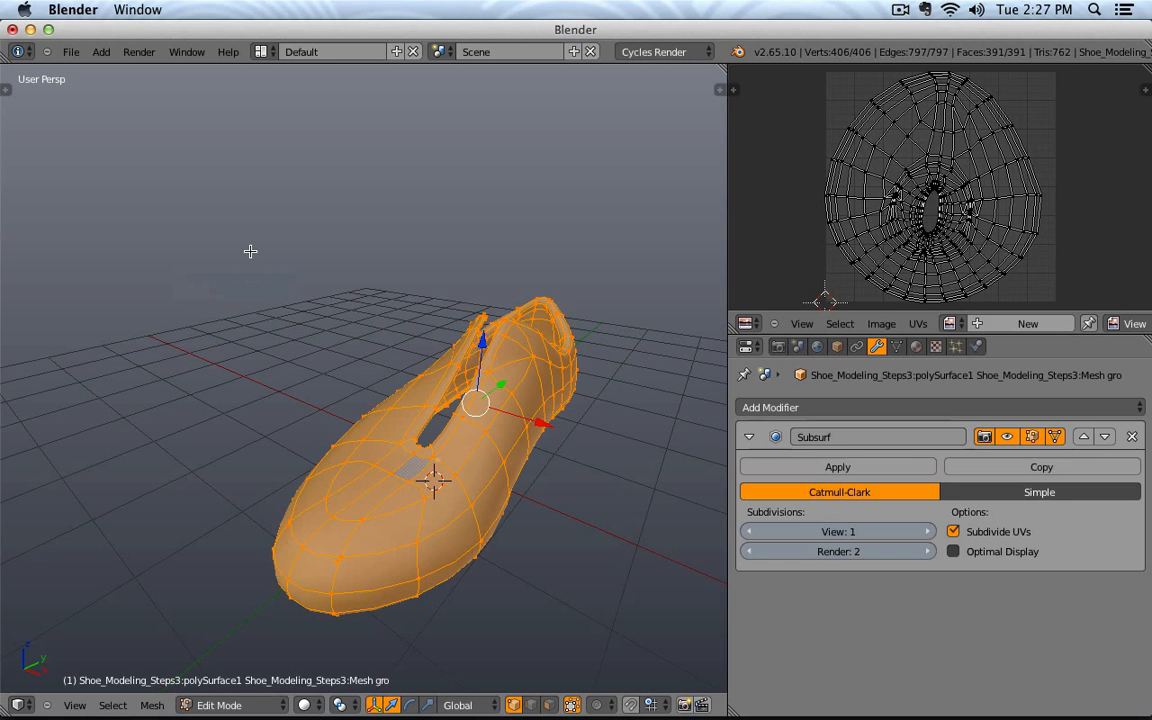
pyautogui.scroll(6, 1007, 234)
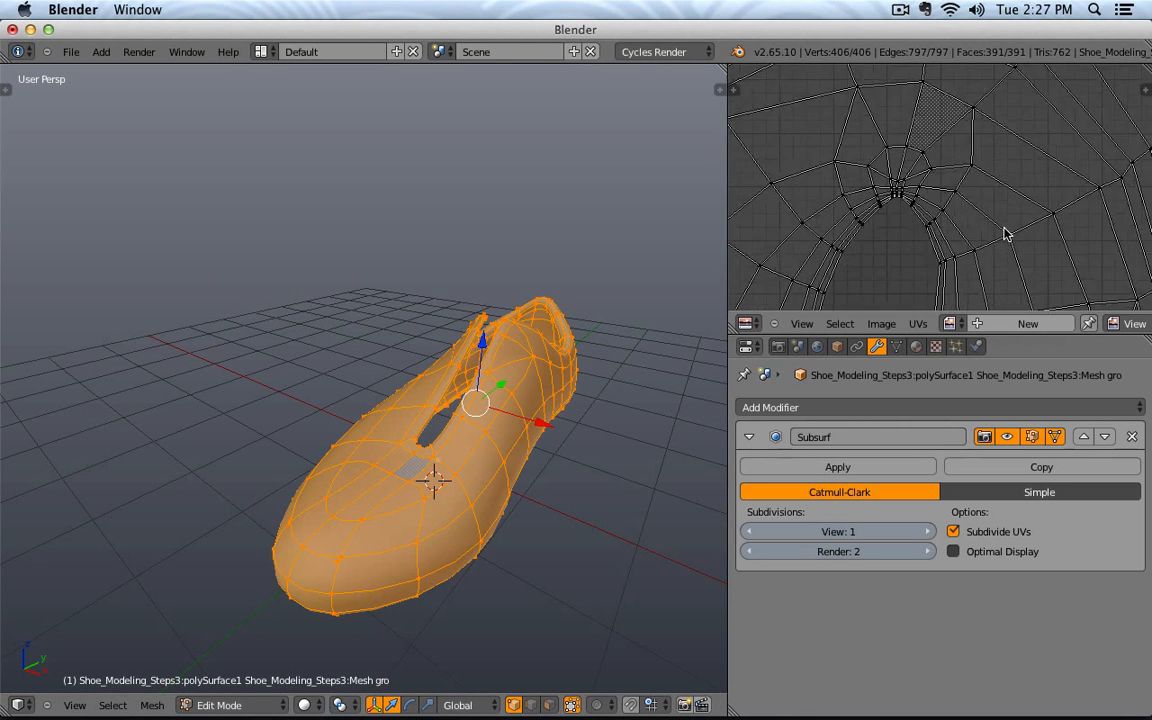
pyautogui.scroll(-5, 1007, 234)
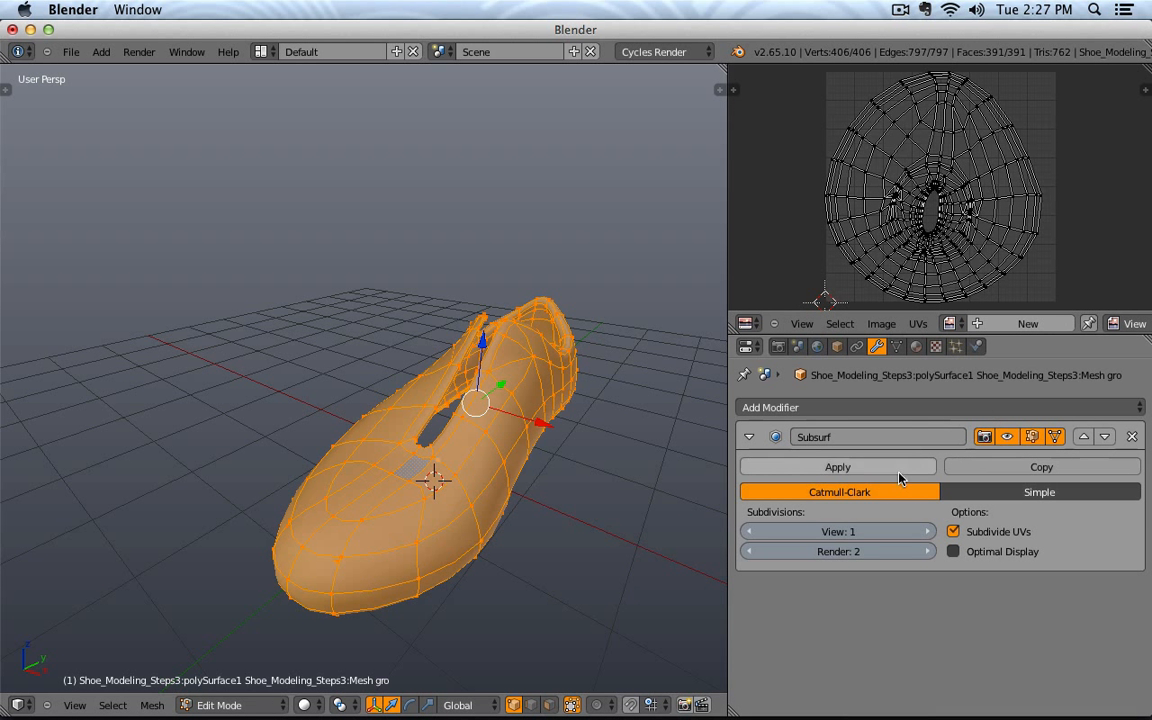
# Step: Switch to edge selection mode and clear the selection on the shoe mesh
pyautogui.click(531, 705)
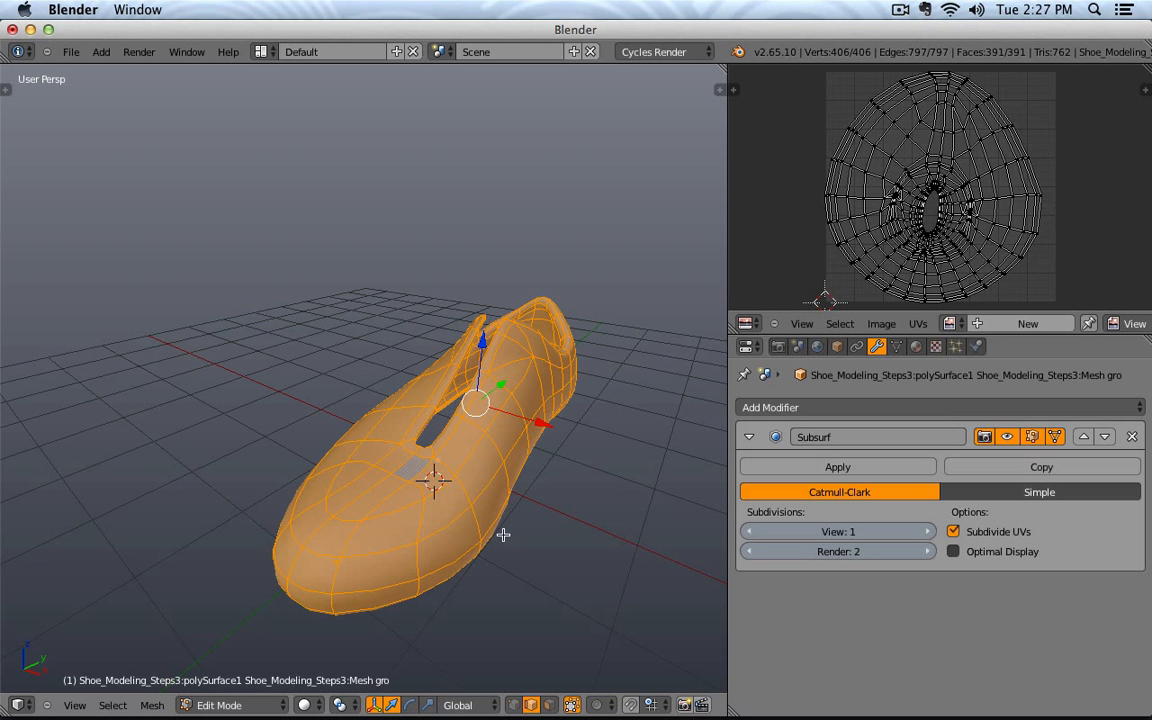
pyautogui.press('a')
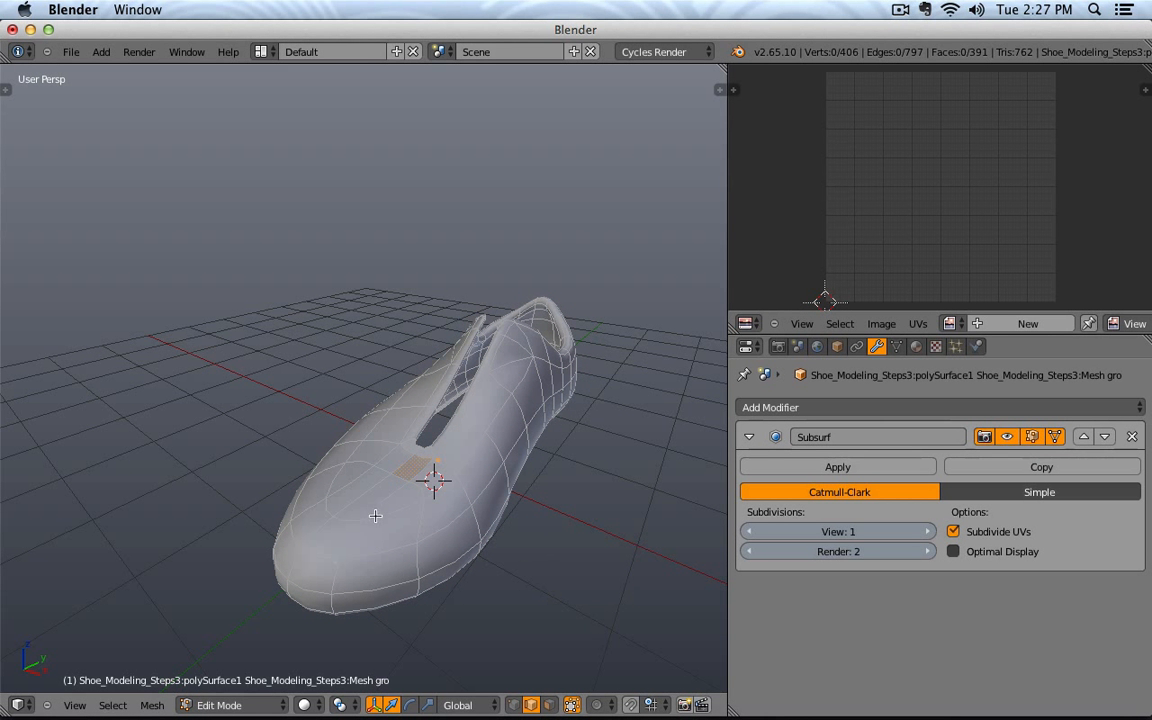
pyautogui.moveTo(340, 483); pyautogui.dragTo(373, 527, button='middle')
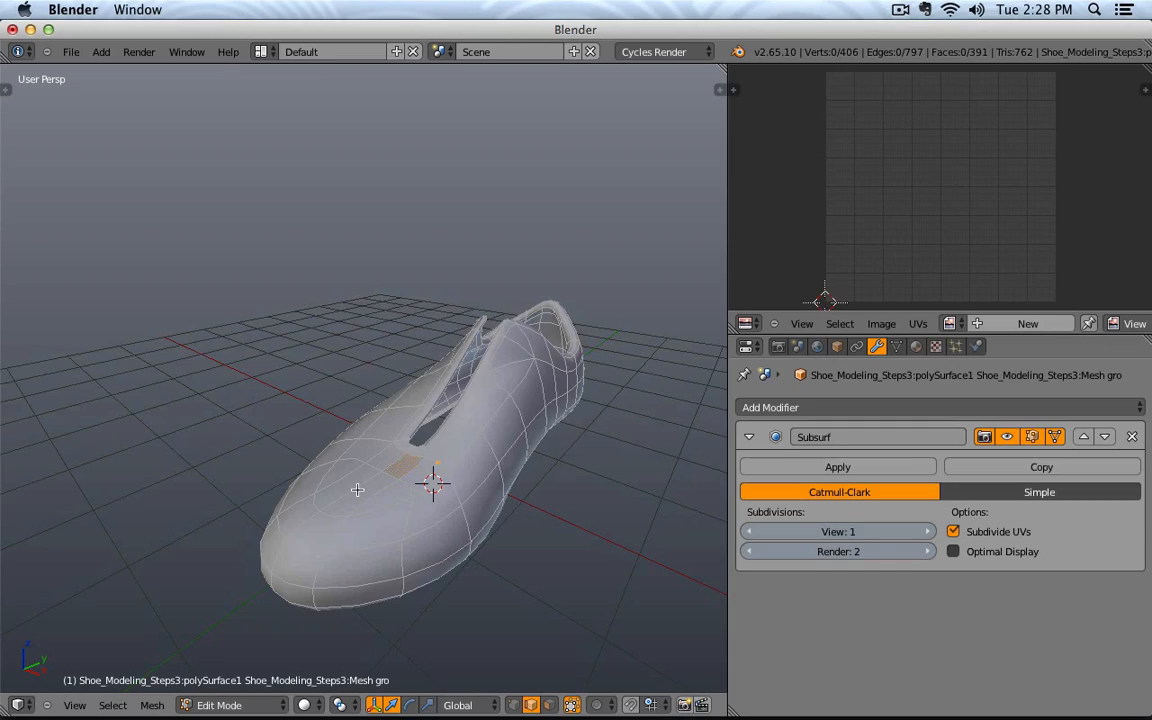
# Step: Try selecting edge loops on the shoe's toe and along both sides of the lacing slit and ankle opening
pyautogui.keyDown('alt'); pyautogui.rightClick(357, 488); pyautogui.keyUp('alt')
pyautogui.moveTo(522, 524); pyautogui.dragTo(549, 423, button='middle')
pyautogui.scroll(4, 535, 374)
pyautogui.keyDown('alt'); pyautogui.rightClick(553, 423); pyautogui.keyUp('alt')
pyautogui.scroll(-2, 548, 427)
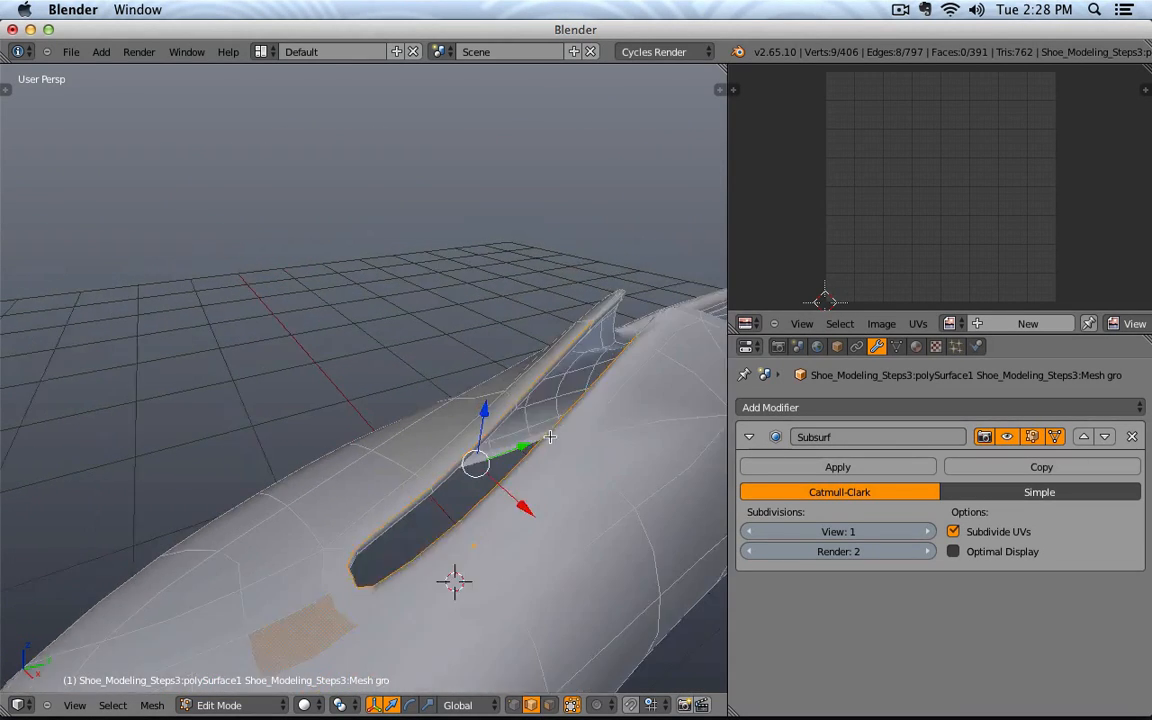
pyautogui.moveTo(664, 503); pyautogui.dragTo(515, 455, button='middle')
pyautogui.keyDown('alt'); pyautogui.keyDown('shift'); pyautogui.rightClick(503, 577); pyautogui.keyUp('shift'); pyautogui.keyUp('alt')
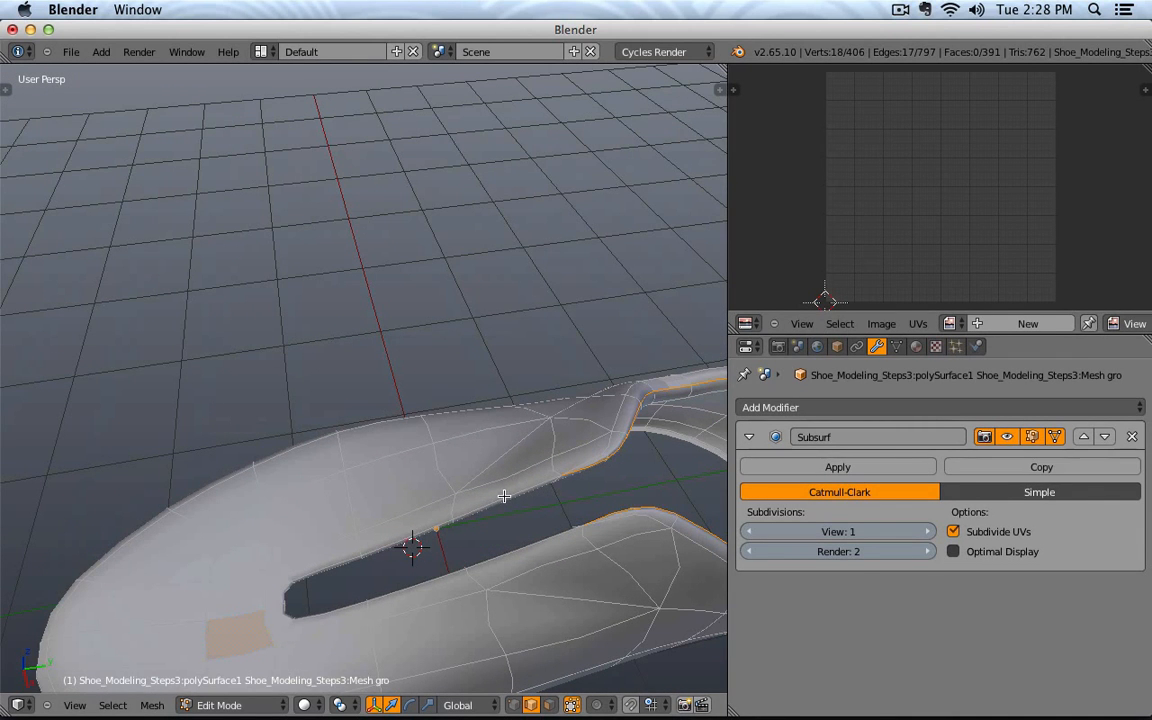
pyautogui.keyDown('alt'); pyautogui.keyDown('shift'); pyautogui.rightClick(504, 496); pyautogui.keyUp('shift'); pyautogui.keyUp('alt')
pyautogui.moveTo(403, 526); pyautogui.dragTo(347, 480, button='middle')
# Step: Select the edge line along the toe's centre and the loop around the lacing slit and ankle opening, and mark them as seams
pyautogui.keyDown('alt'); pyautogui.rightClick(281, 606); pyautogui.keyUp('alt')
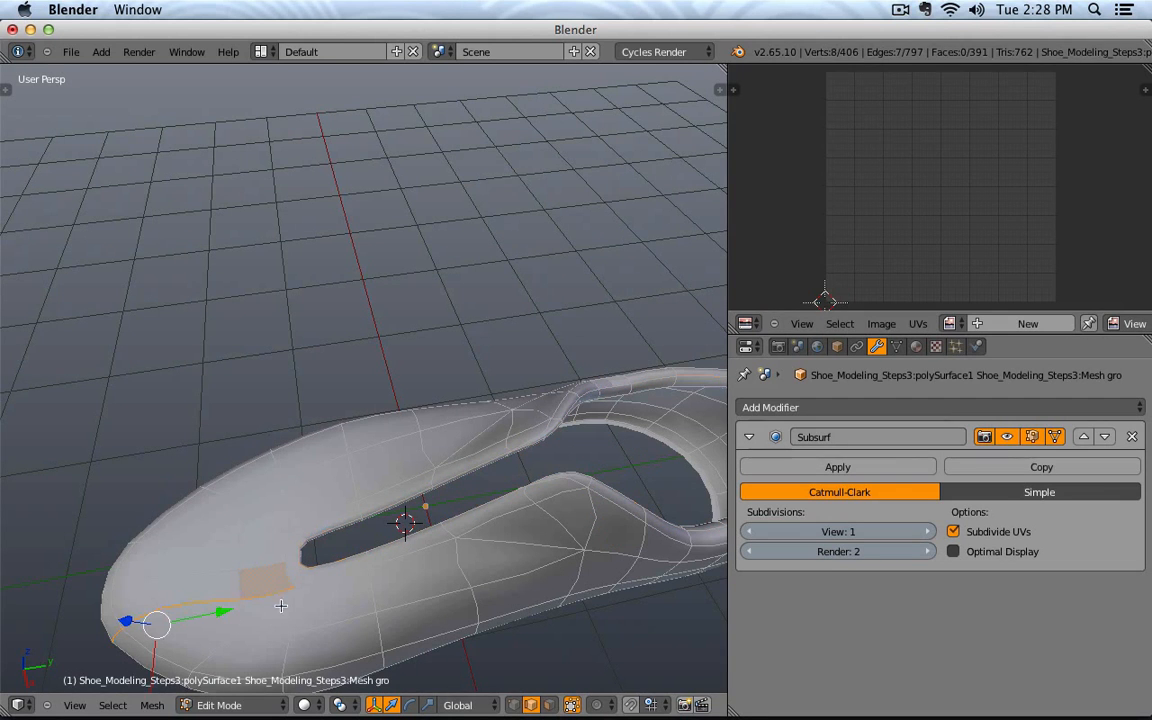
pyautogui.keyDown('alt'); pyautogui.rightClick(403, 527); pyautogui.keyUp('alt')
pyautogui.moveTo(403, 527); pyautogui.dragTo(300, 480, button='middle')
pyautogui.keyDown('alt'); pyautogui.rightClick(450, 470); pyautogui.keyUp('alt')
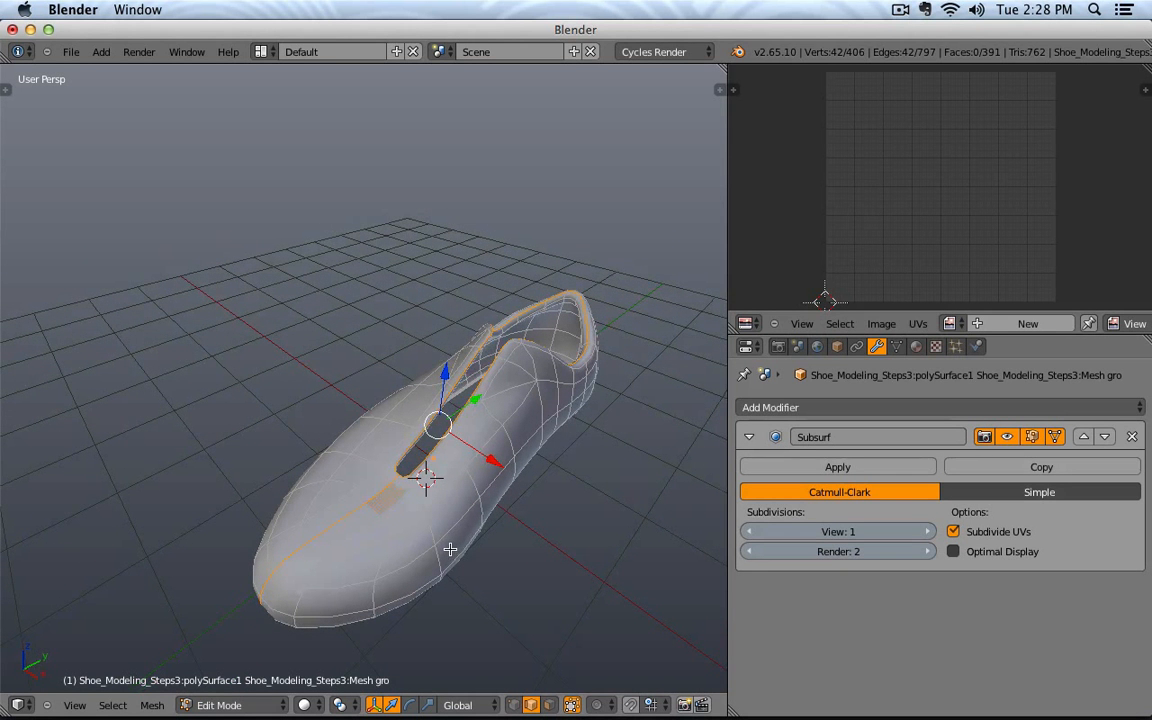
pyautogui.click(152, 705)
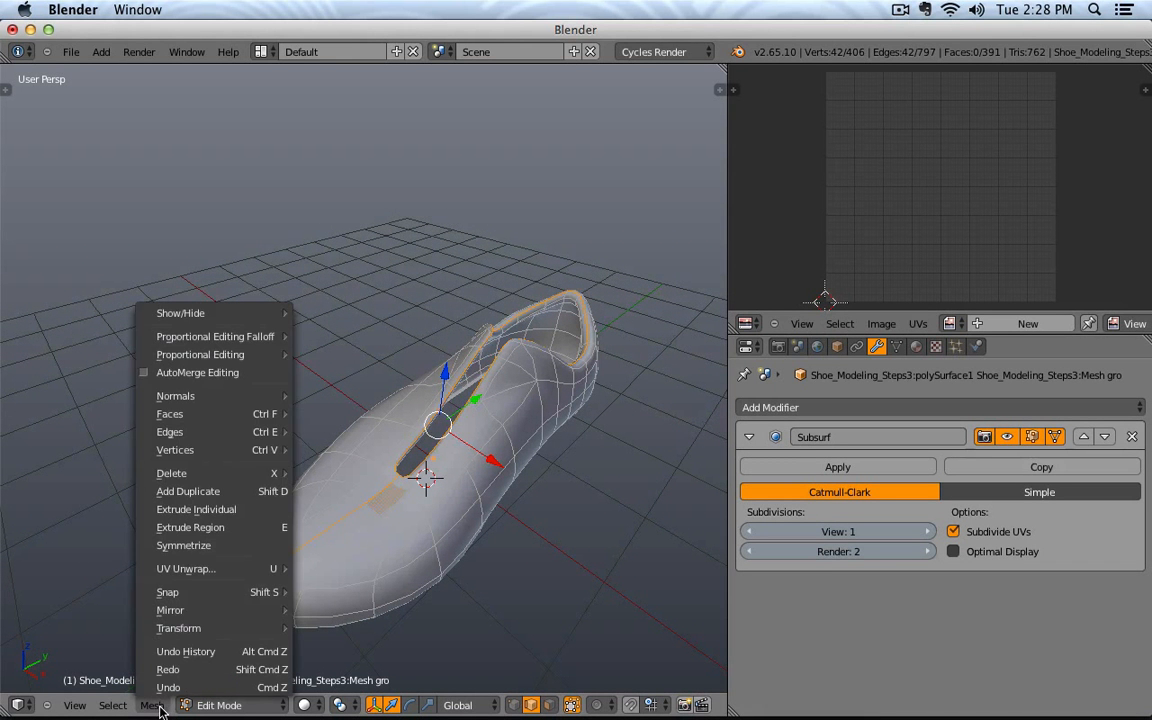
pyautogui.moveTo(197, 436)
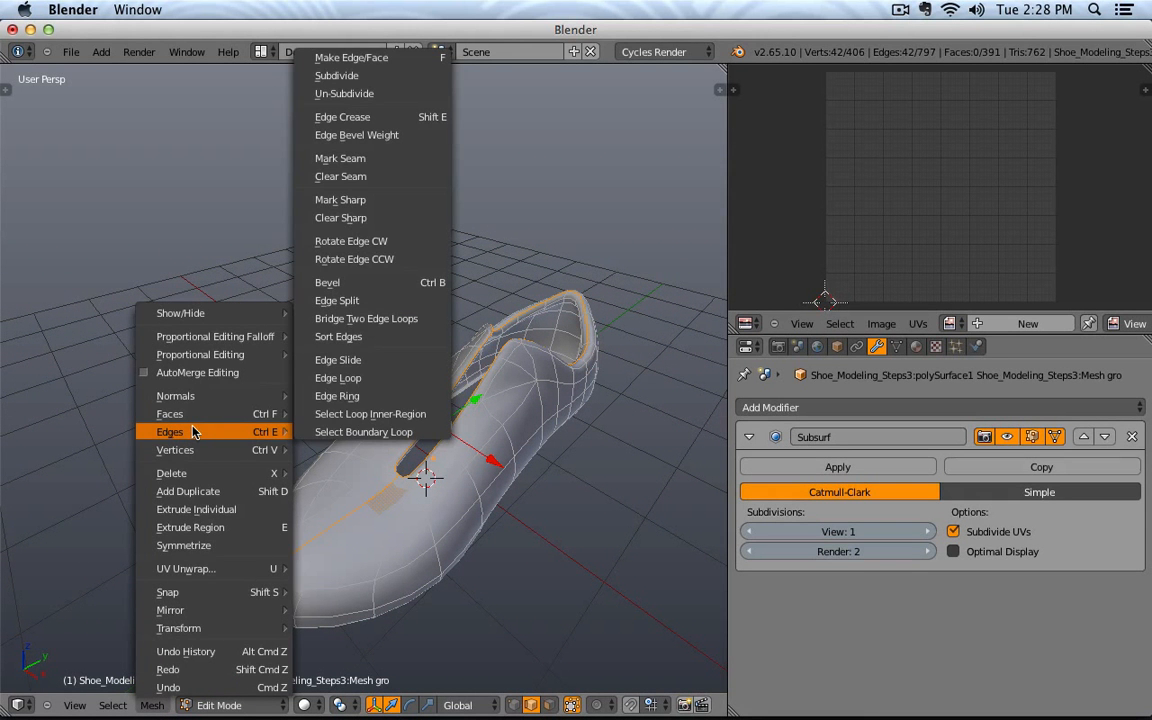
pyautogui.click(403, 162)
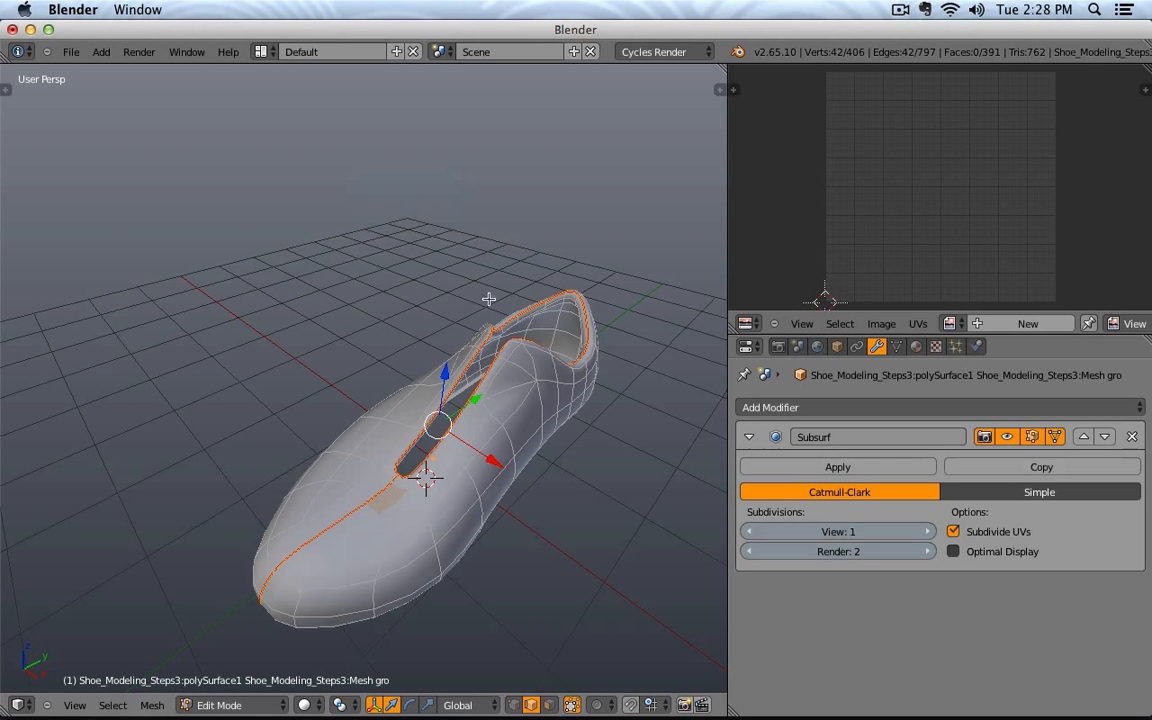
# Step: Select the entire shoe mesh and show the 3D view's tool shelf with Mesh Tools and Mesh Options collapsed
pyautogui.press('a')
pyautogui.press('a')
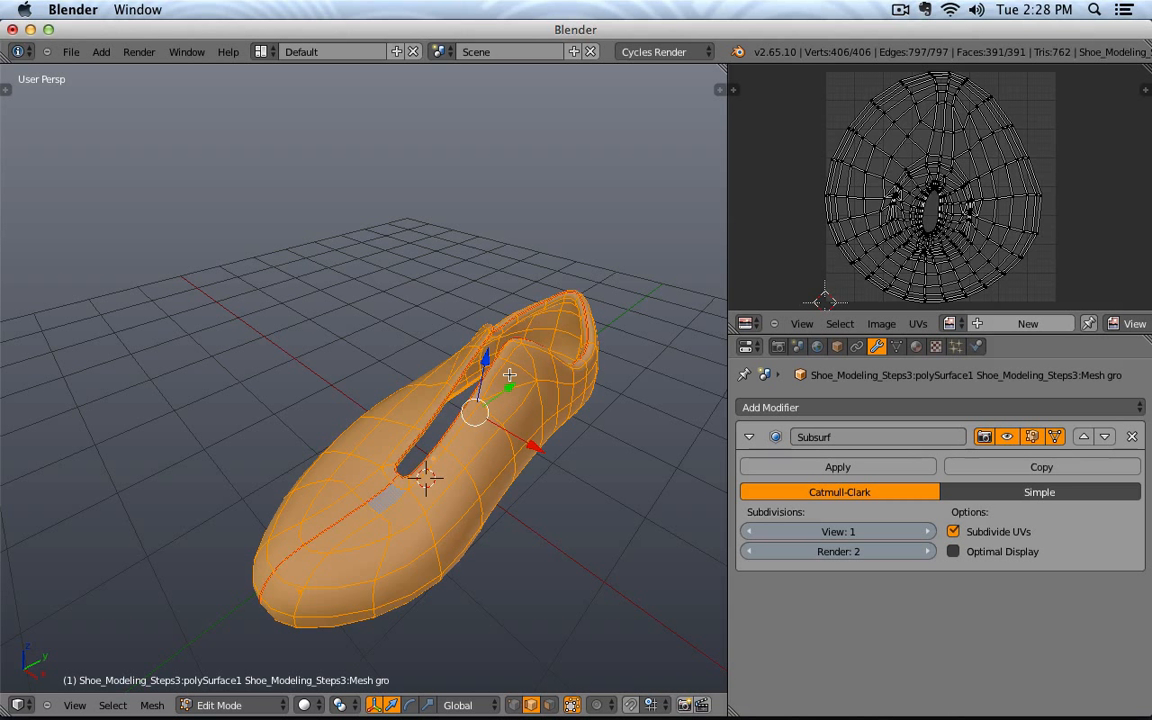
pyautogui.press('t')
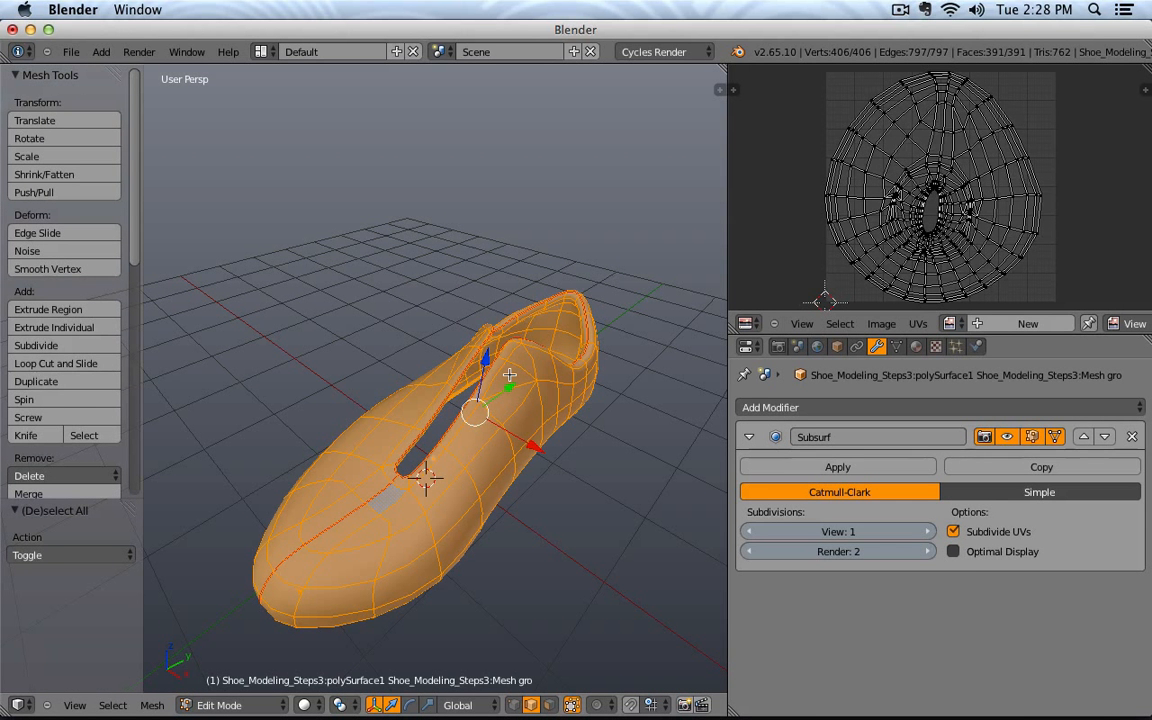
pyautogui.press('t')
pyautogui.press('t')
pyautogui.press('t')
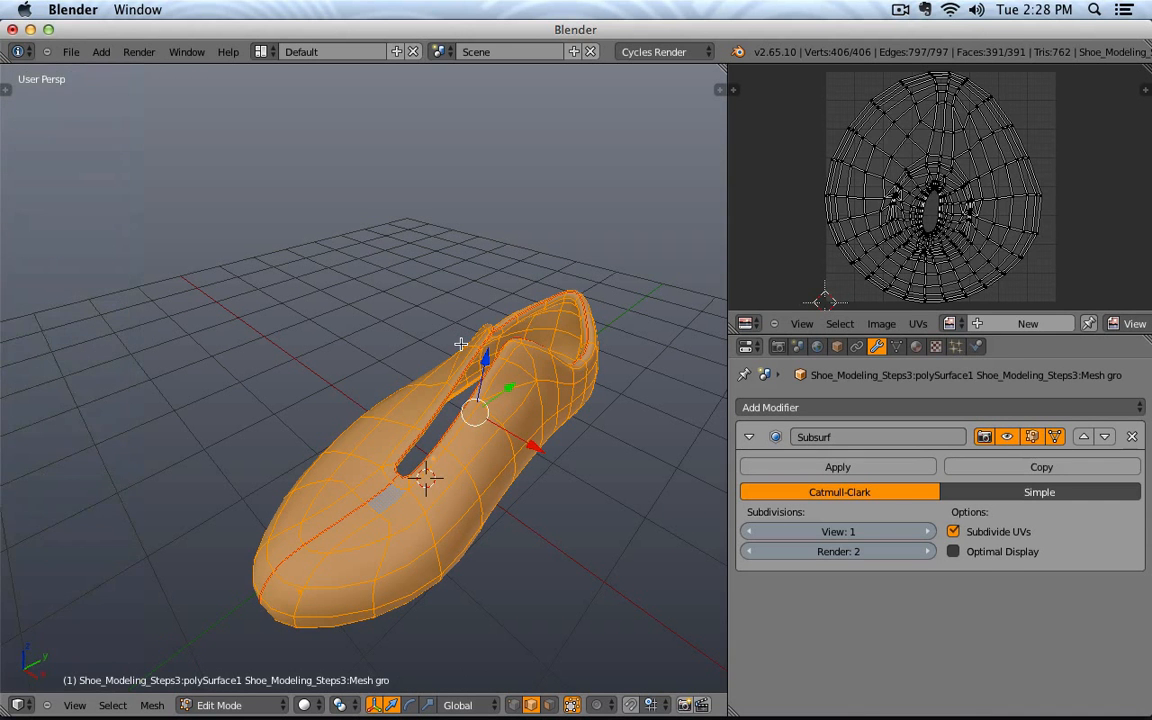
pyautogui.press('t')
pyautogui.press('t')
pyautogui.press('t')
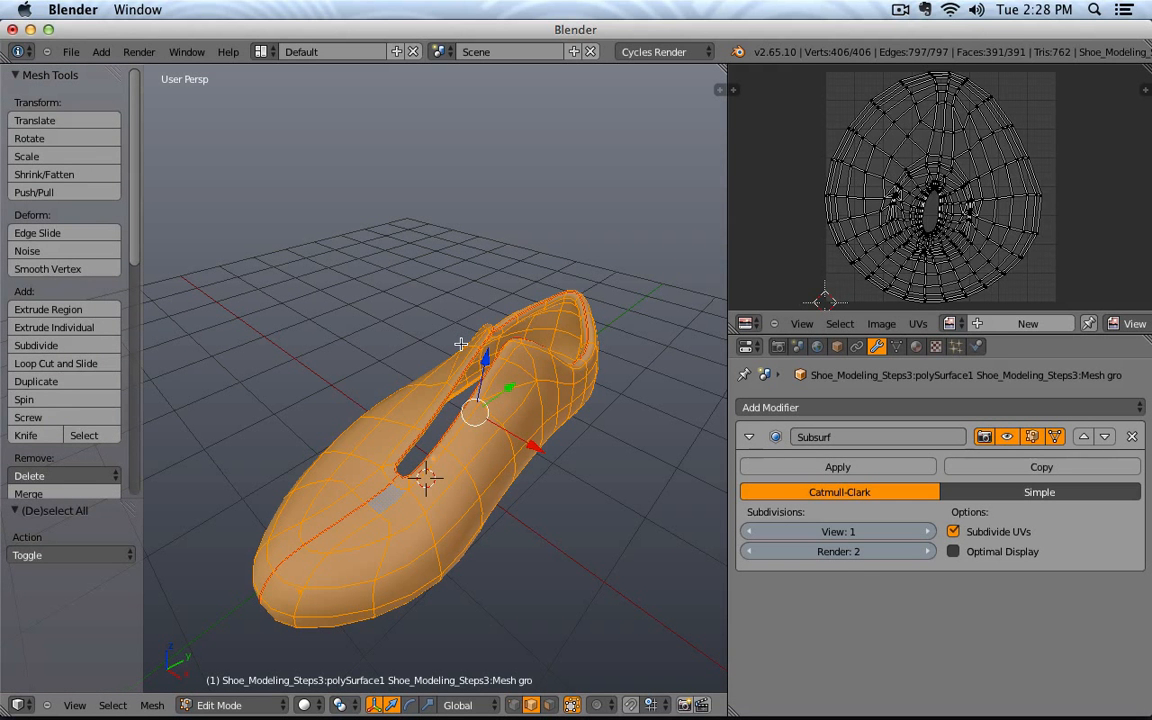
pyautogui.press('t')
pyautogui.press('t')
pyautogui.click(16, 76)
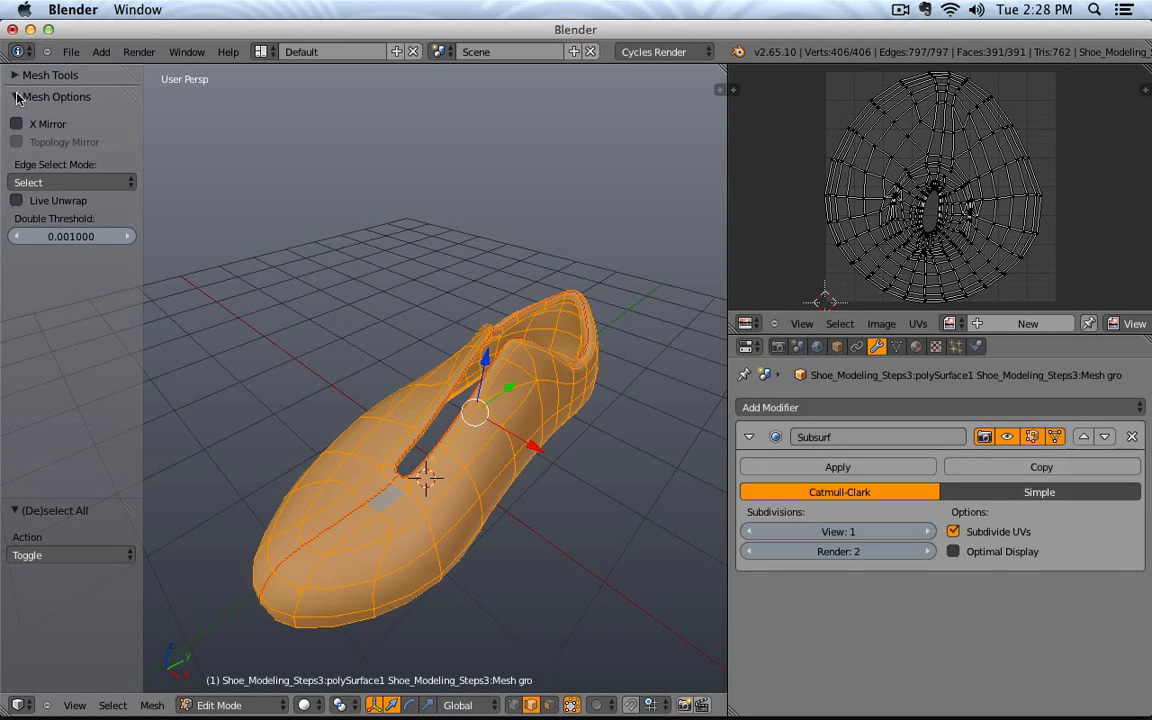
pyautogui.click(16, 97)
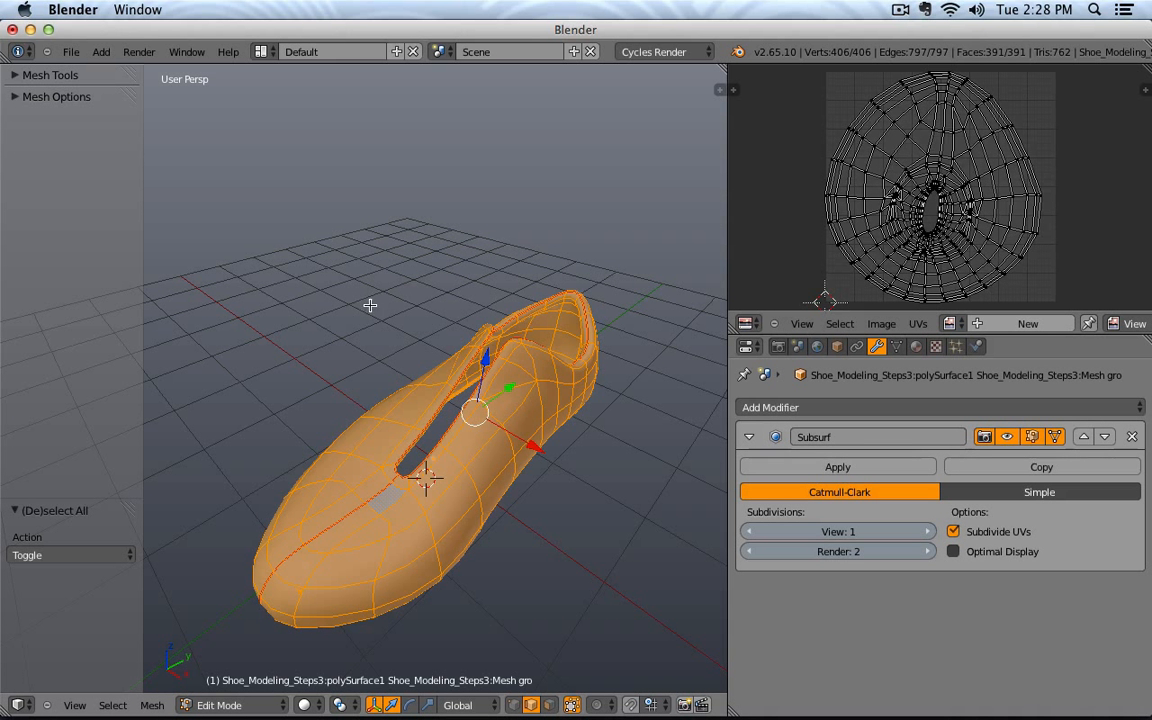
# Step: Unwrap the whole shoe mesh with Unwrap, using the seams along the toe and opening
pyautogui.press('u')
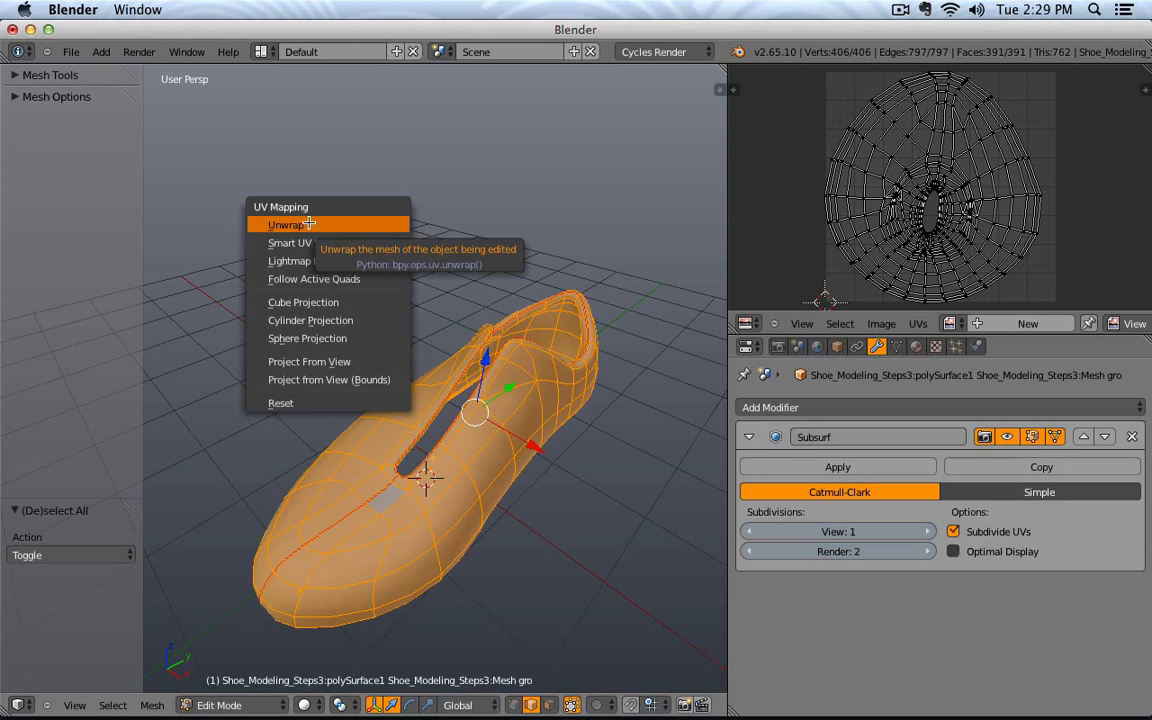
pyautogui.click(353, 224)
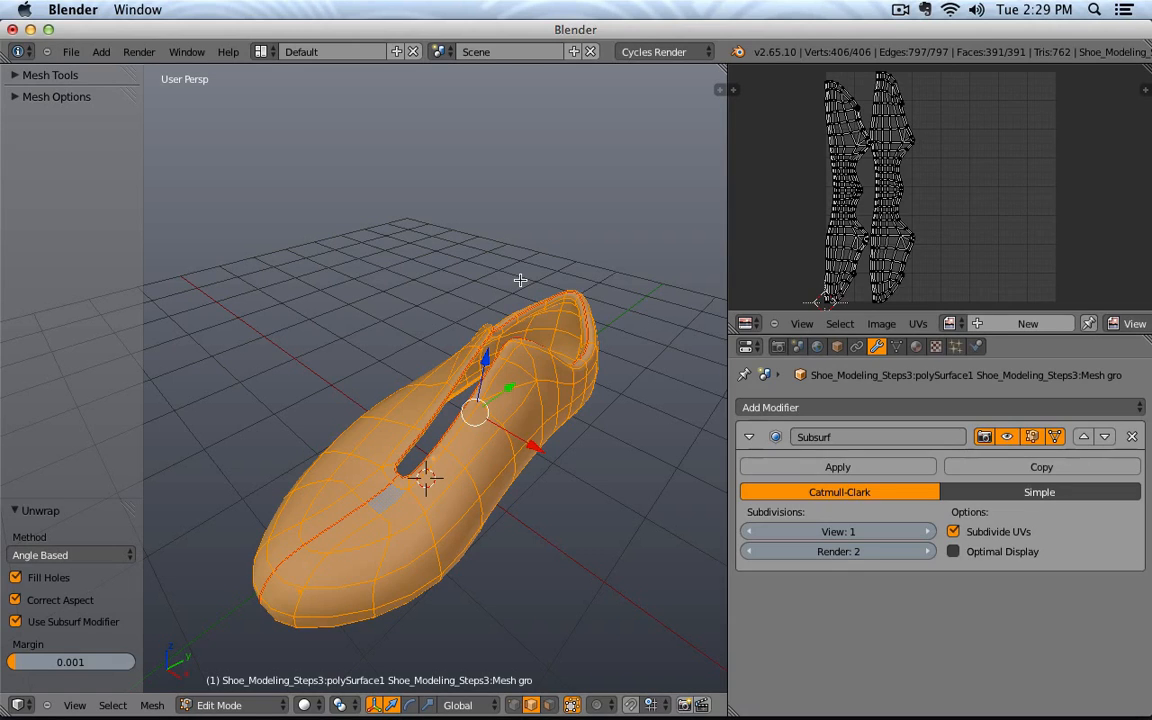
# Step: Select the two neighbouring vertical edge loops running down the back of the heel and mark them as seams
pyautogui.moveTo(653, 452); pyautogui.dragTo(367, 401, button='middle')
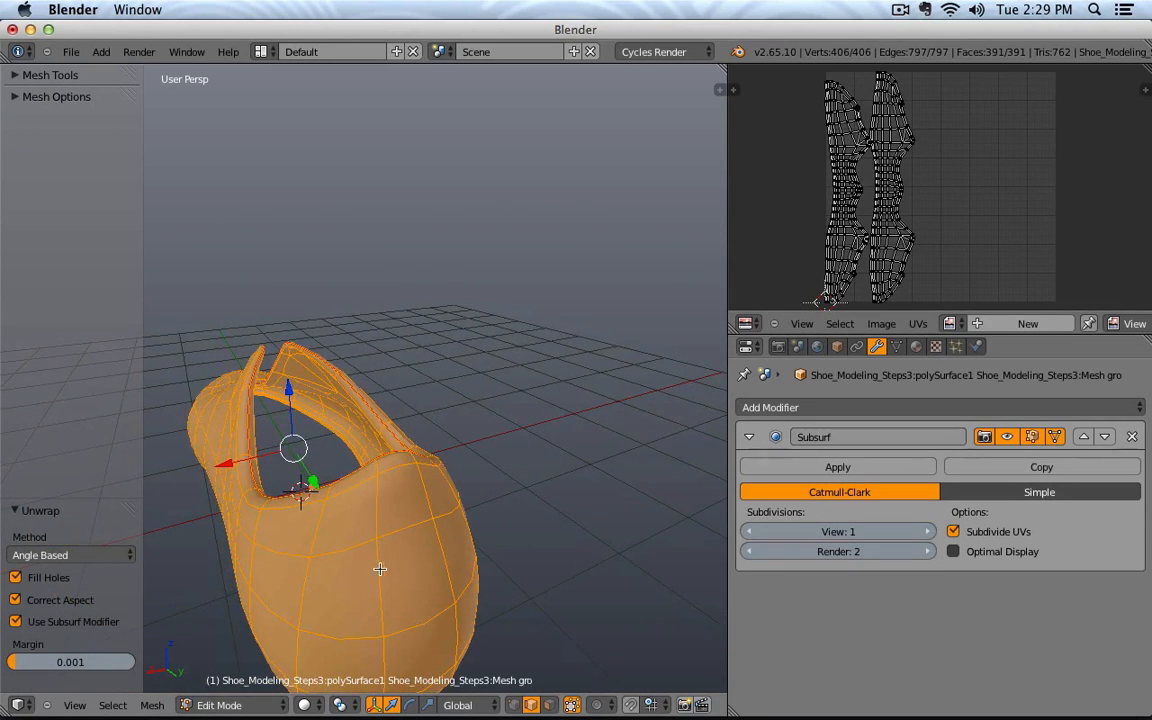
pyautogui.press('a')
pyautogui.keyDown('alt'); pyautogui.rightClick(375, 505); pyautogui.keyUp('alt')
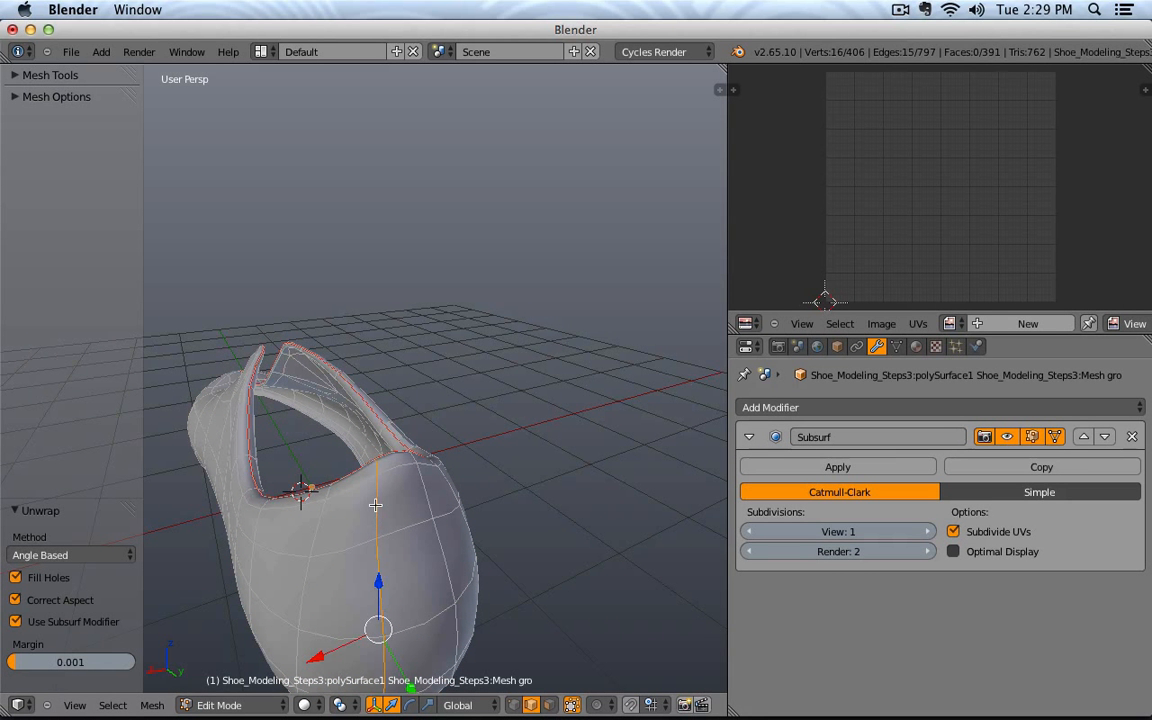
pyautogui.keyDown('alt'); pyautogui.keyDown('shift'); pyautogui.rightClick(443, 546); pyautogui.keyUp('shift'); pyautogui.keyUp('alt')
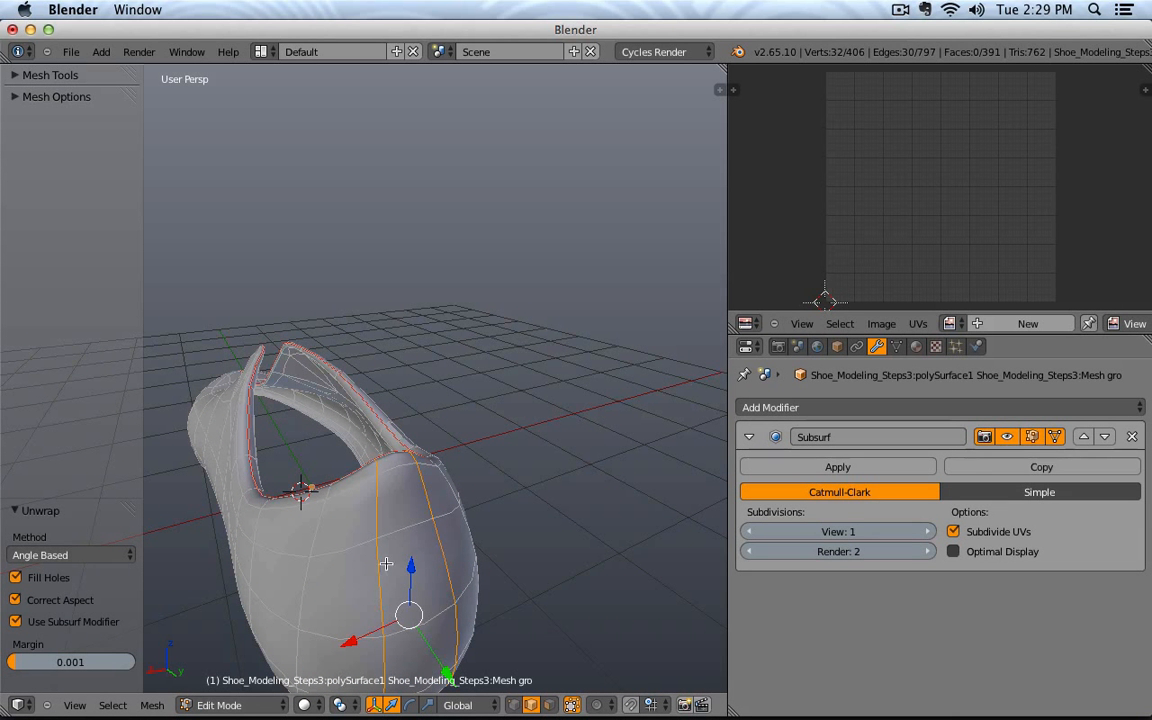
pyautogui.click(152, 705)
pyautogui.moveTo(200, 448)
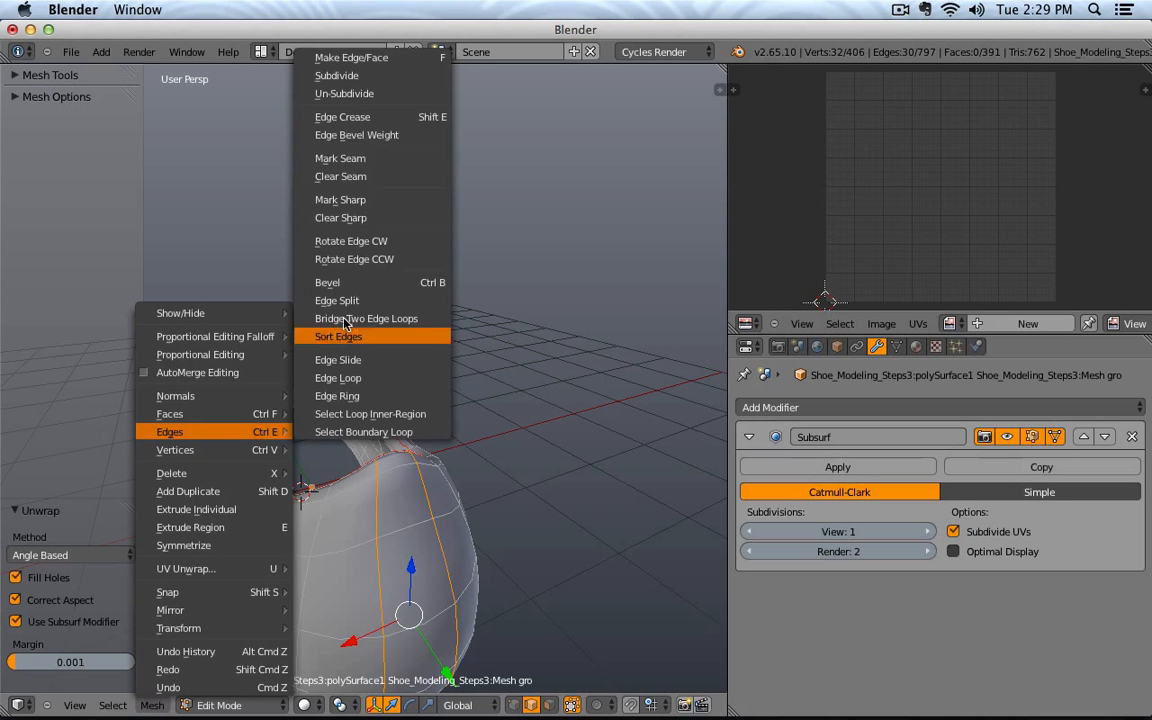
pyautogui.click(370, 160)
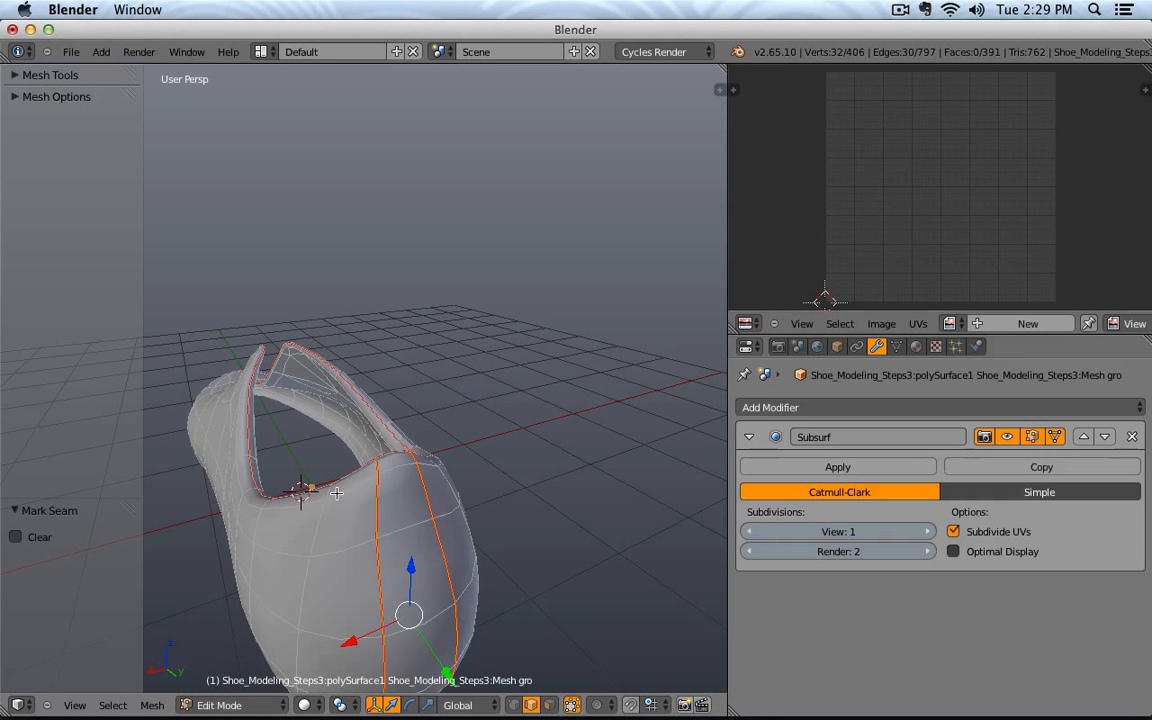
# Step: Select the entire shoe mesh and unwrap it again with the added heel seams
pyautogui.press('a')
pyautogui.press('a')
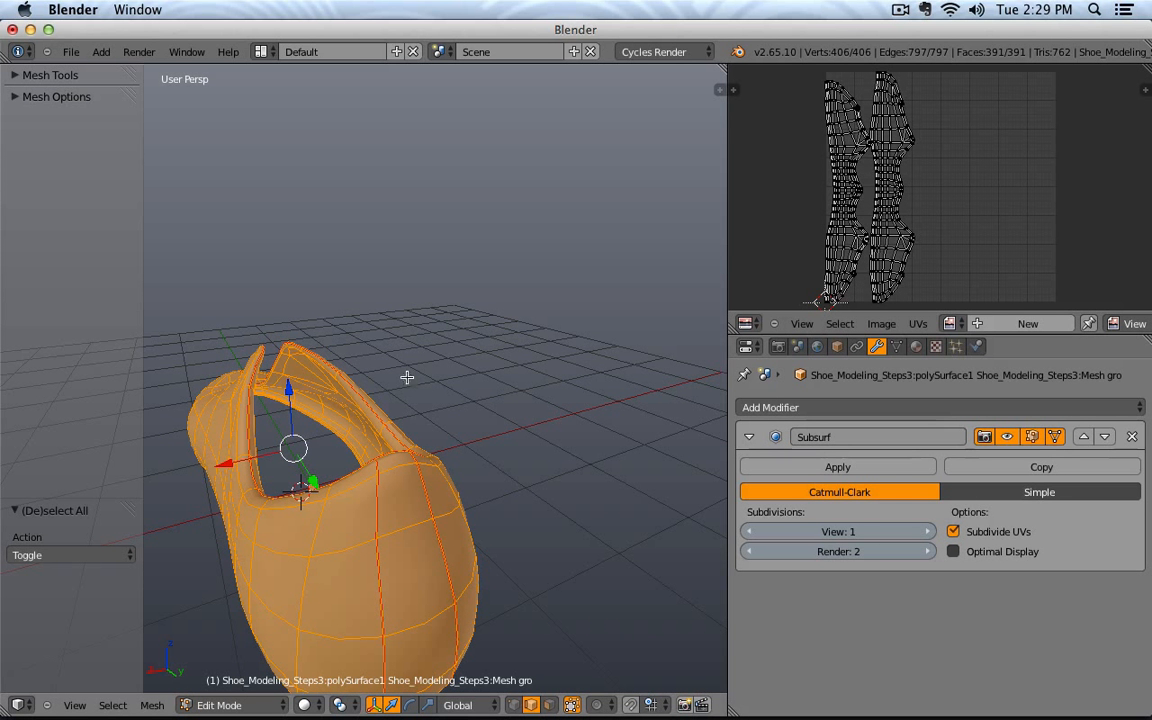
pyautogui.press('u')
pyautogui.click(443, 291)
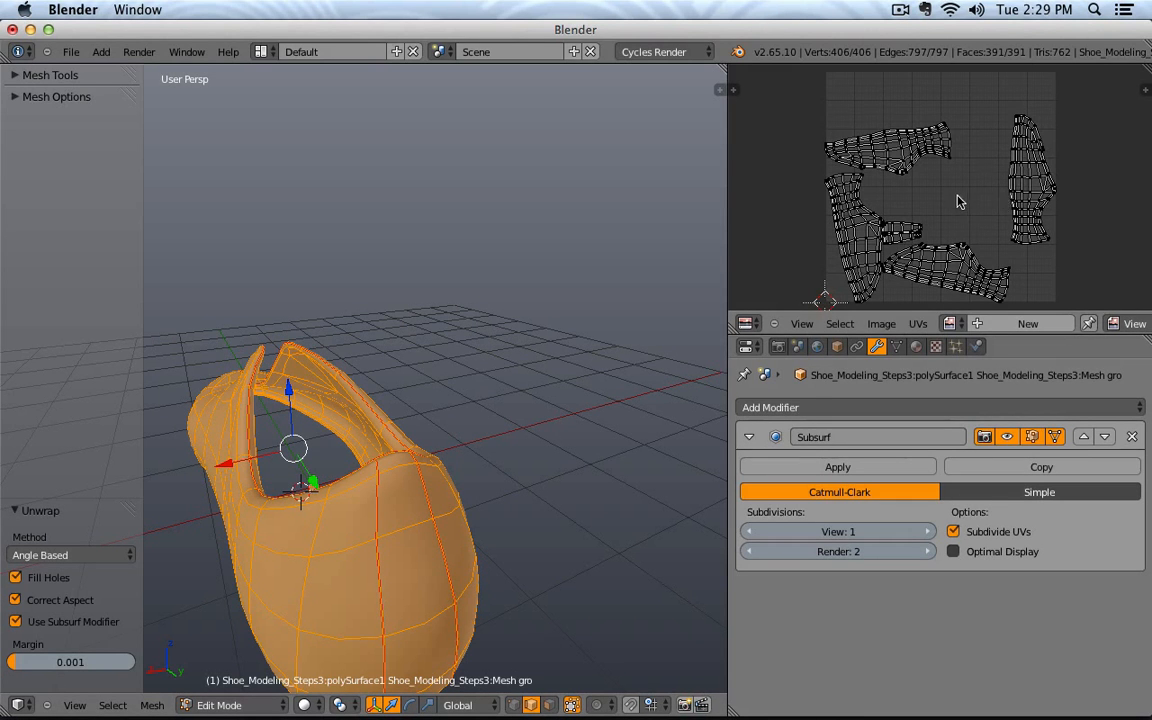
# Step: Maximize the UV editor and frame the whole unwrapped layout for inspection
pyautogui.hotkey('ctrl', 'Up')
pyautogui.scroll(5, 595, 375)
pyautogui.scroll(-1, 597, 376)
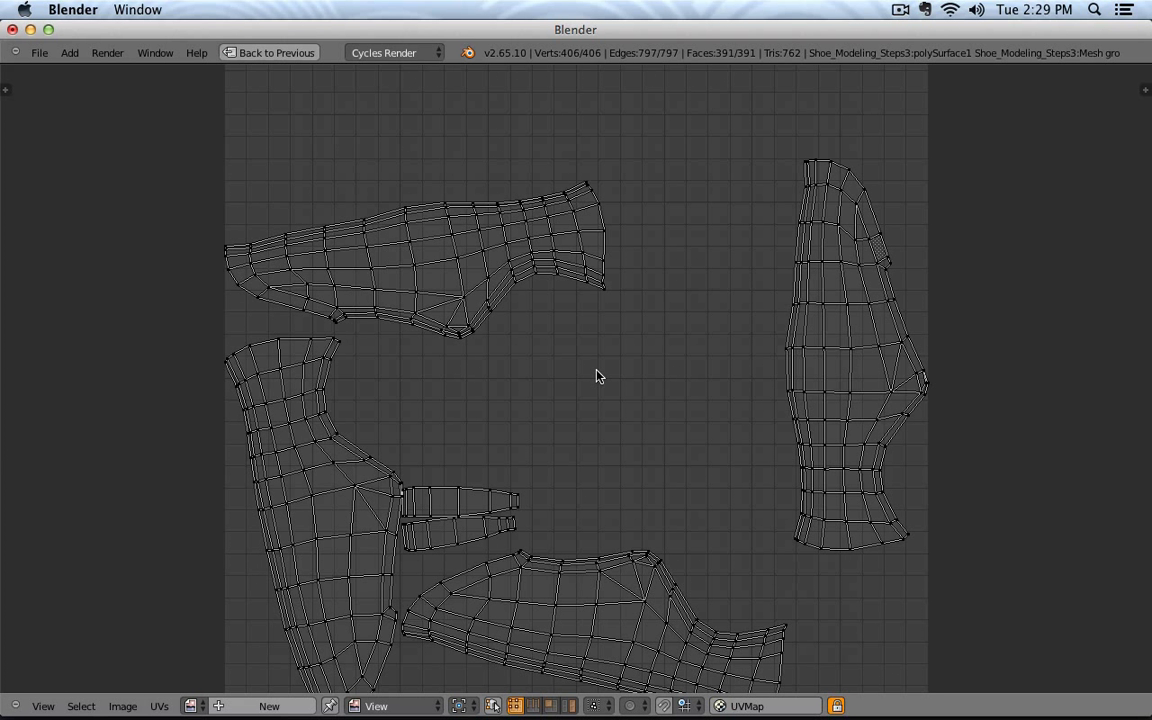
pyautogui.scroll(-1, 597, 376)
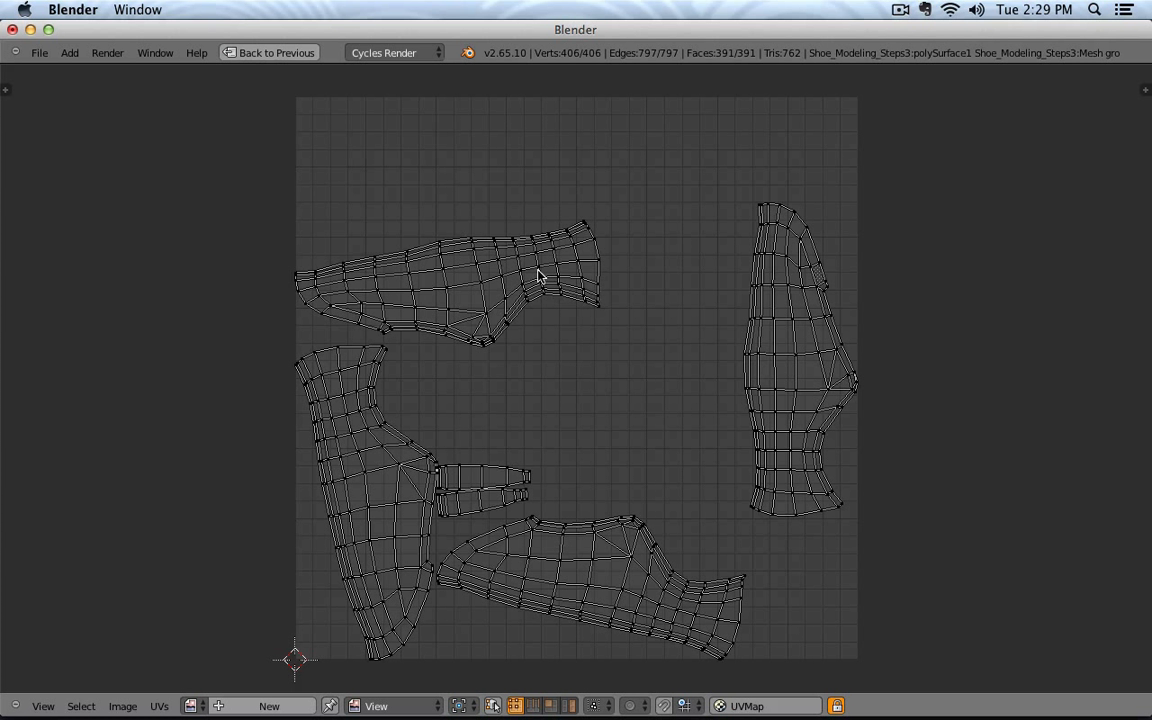
# Step: Select the whole upper-left shoe-side UV island, rotate it about half a turn to stand upright and move it near the grid's top edge
pyautogui.press('l')
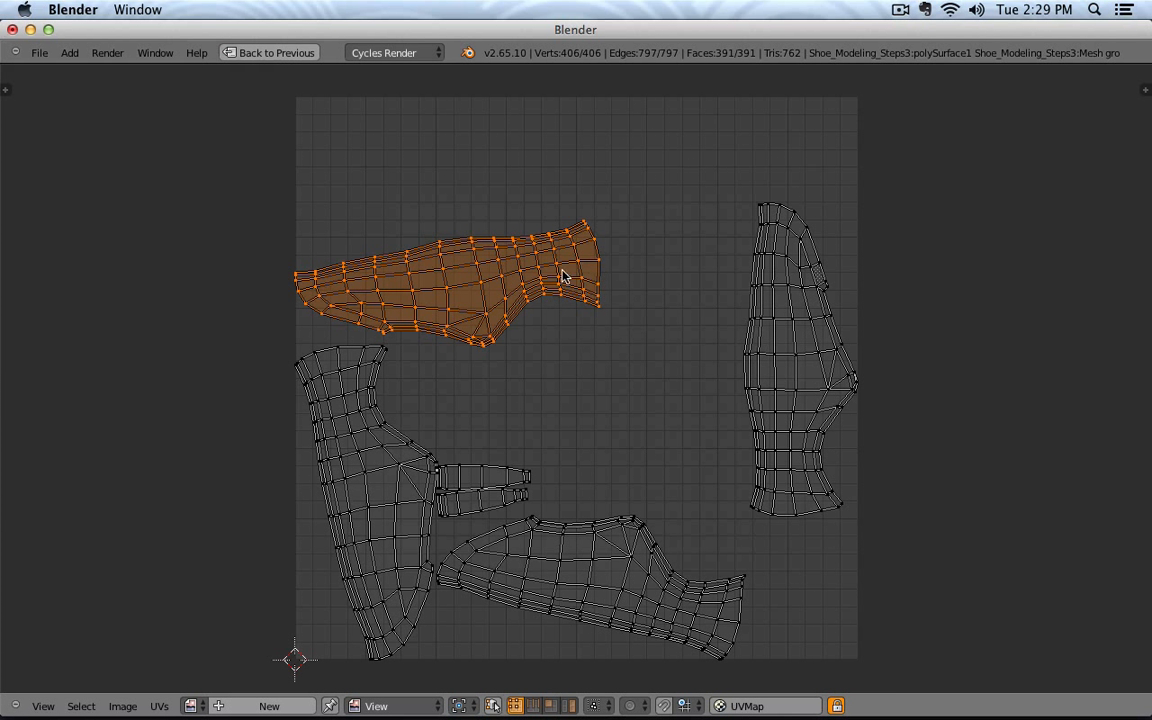
pyautogui.rightClick(771, 286)
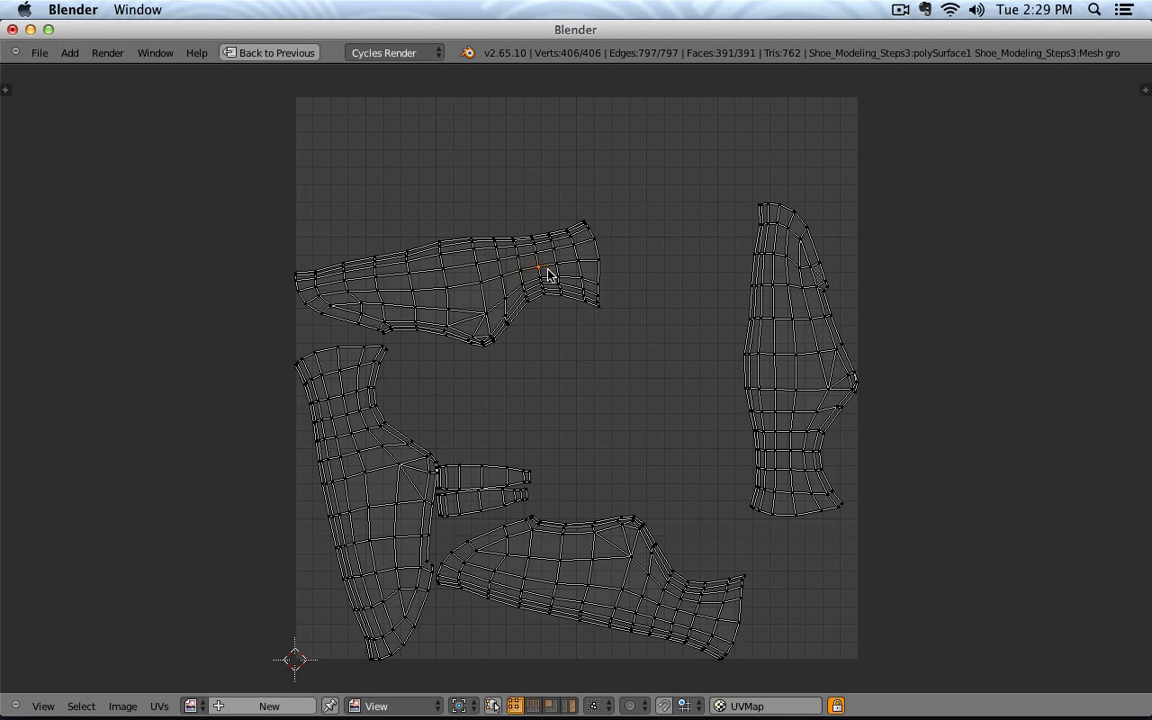
pyautogui.rightClick(578, 262)
pyautogui.press('l')
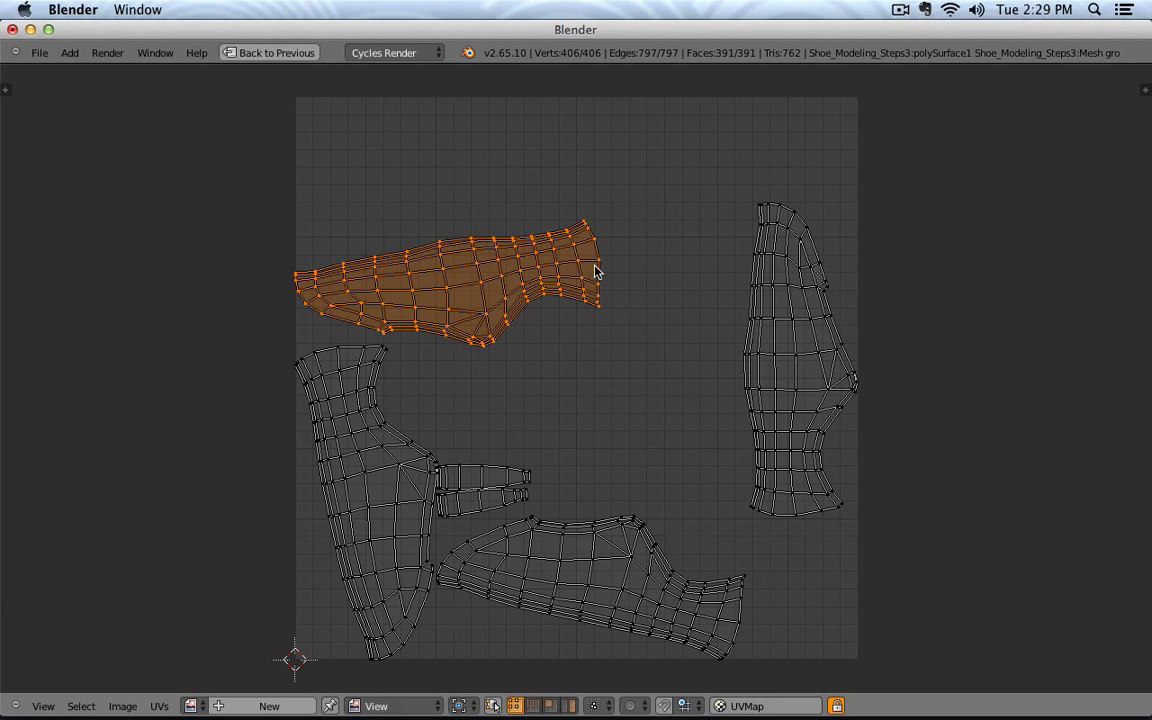
pyautogui.press('r')
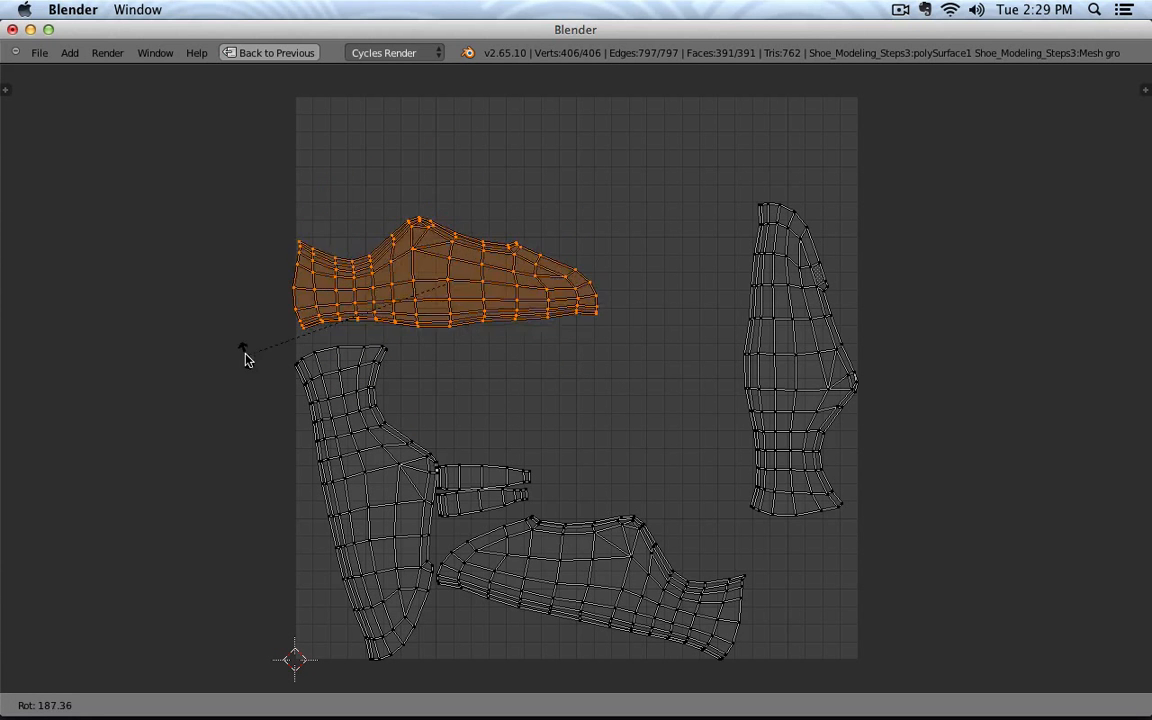
pyautogui.click(229, 321)
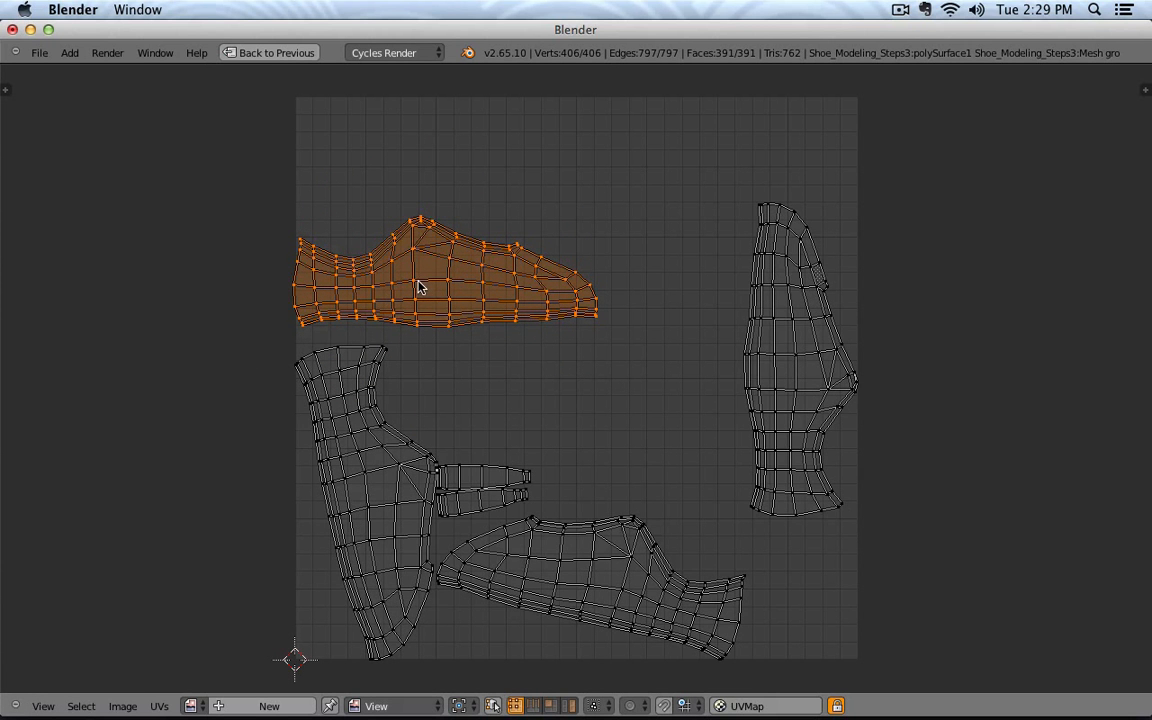
pyautogui.press('g')
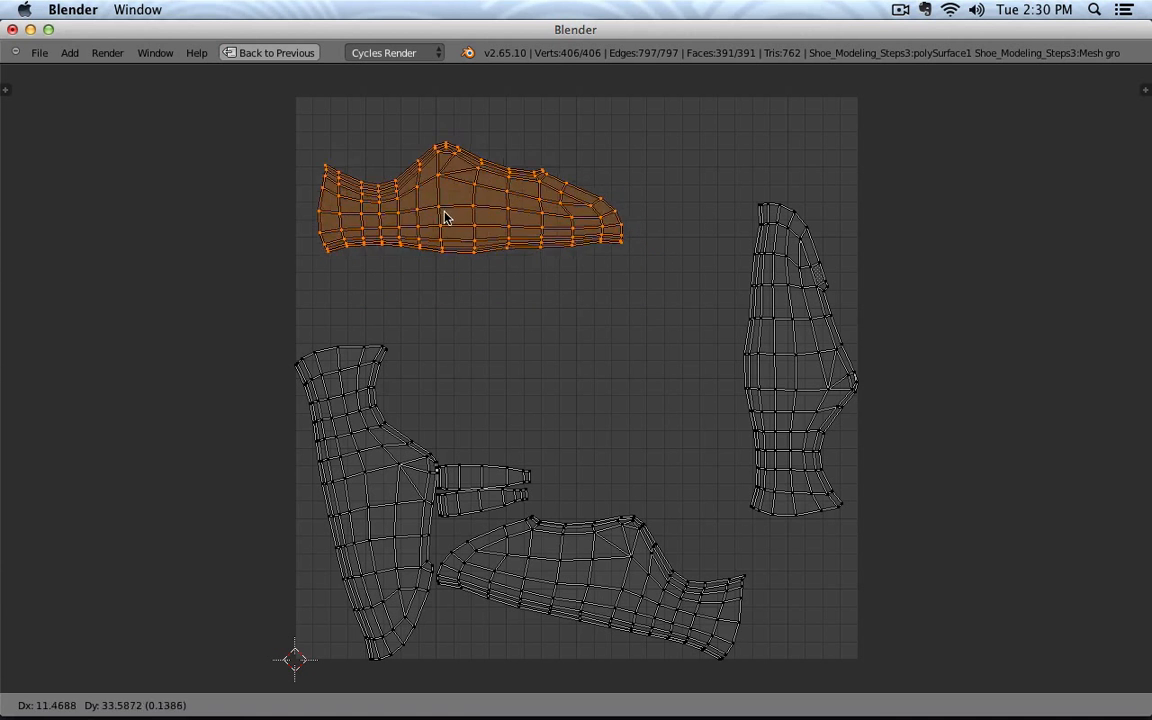
pyautogui.click(447, 190)
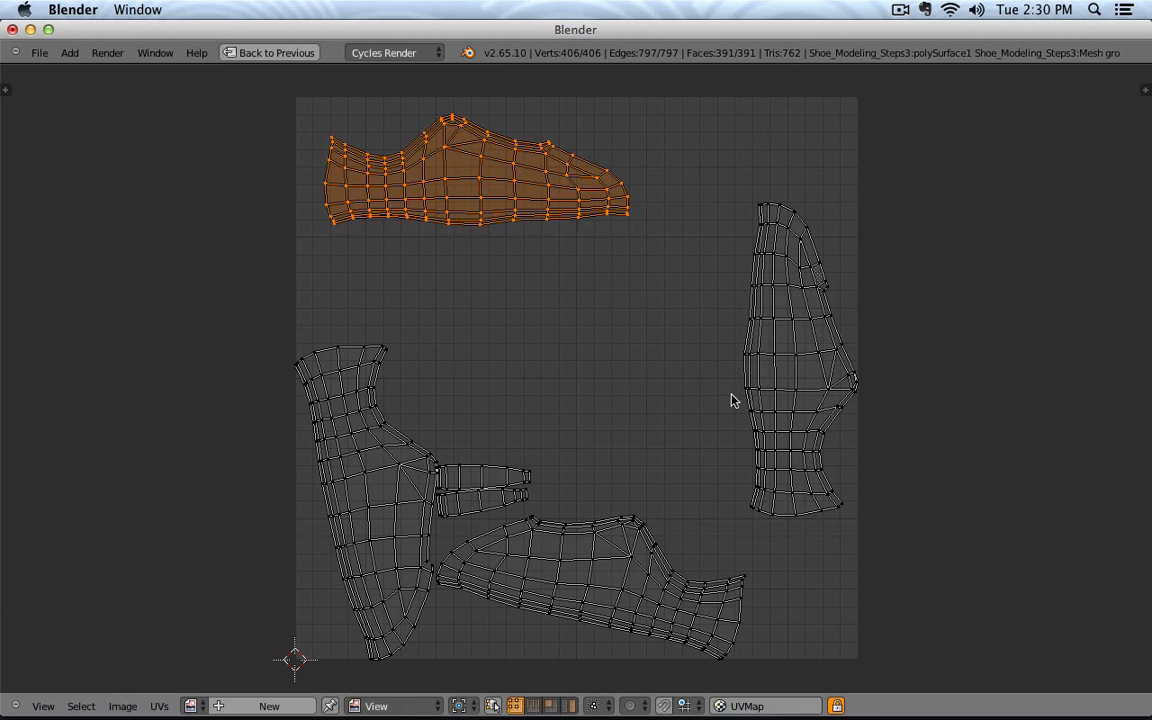
# Step: Select the vertical UV island at the grid's right edge, rotate it about -88° to lie level and place it below the first island
pyautogui.rightClick(782, 358)
pyautogui.press('l')
pyautogui.press('r')
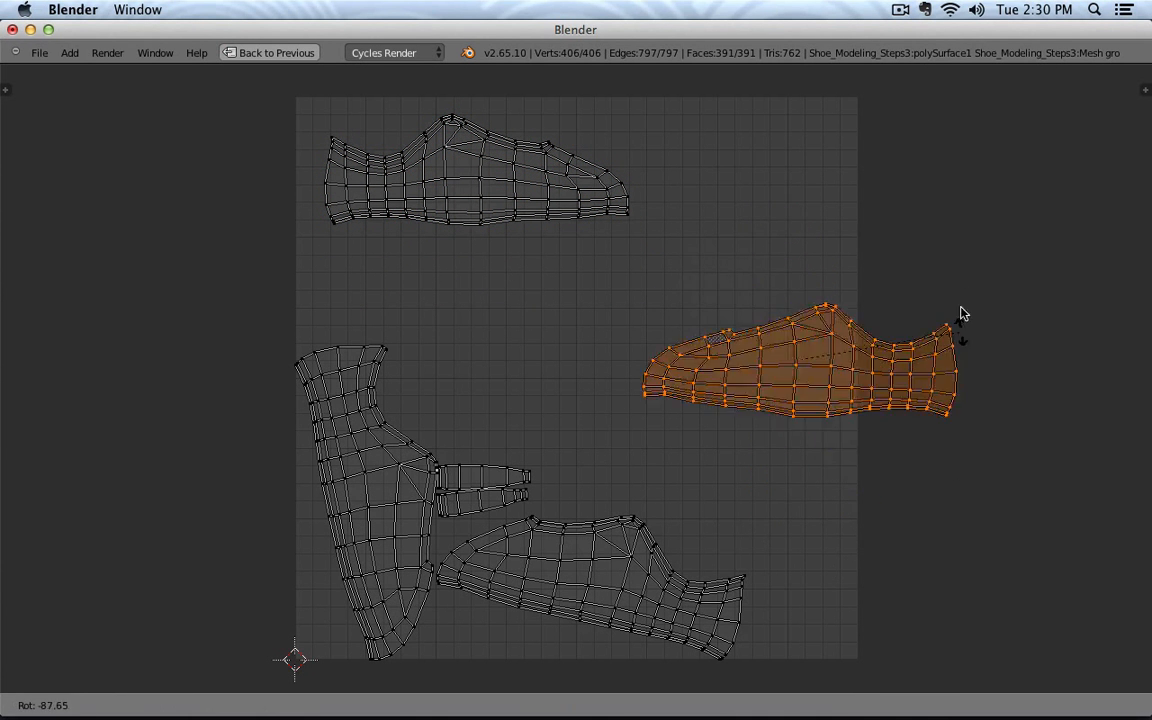
pyautogui.click(968, 333)
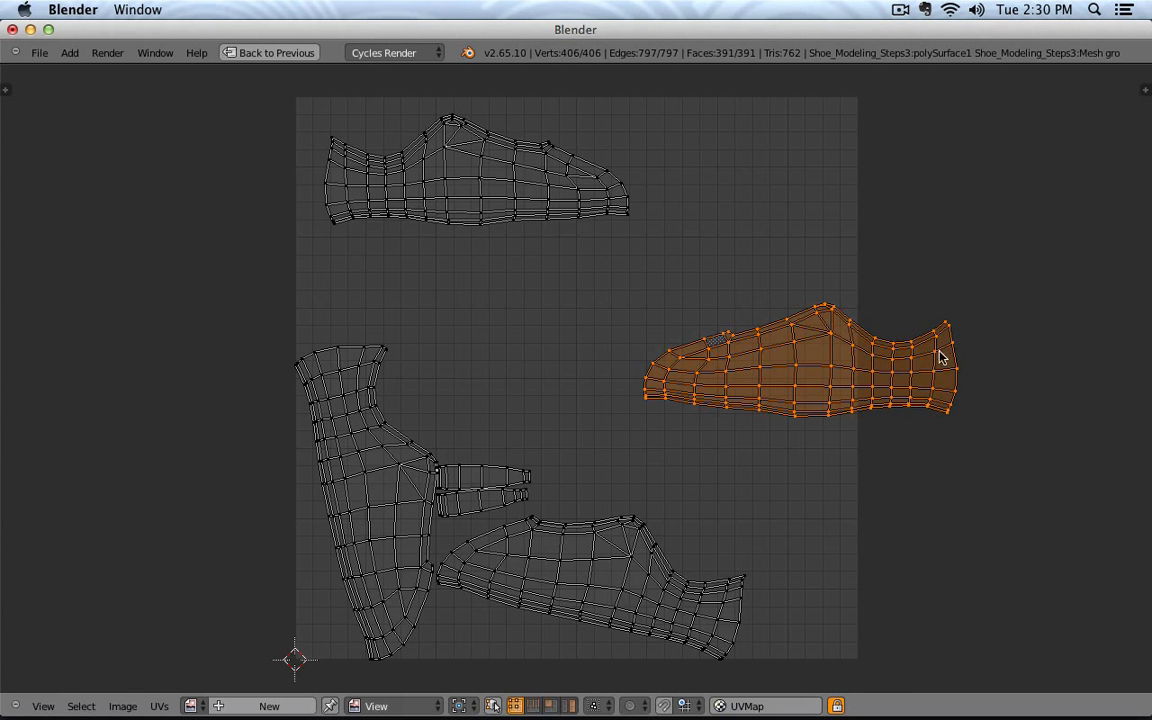
pyautogui.press('g')
pyautogui.click(800, 290)
# Step: Select the tilted shoe-side UV island at the grid's bottom, rotate it level and move it directly beneath the second island
pyautogui.rightClick(660, 578)
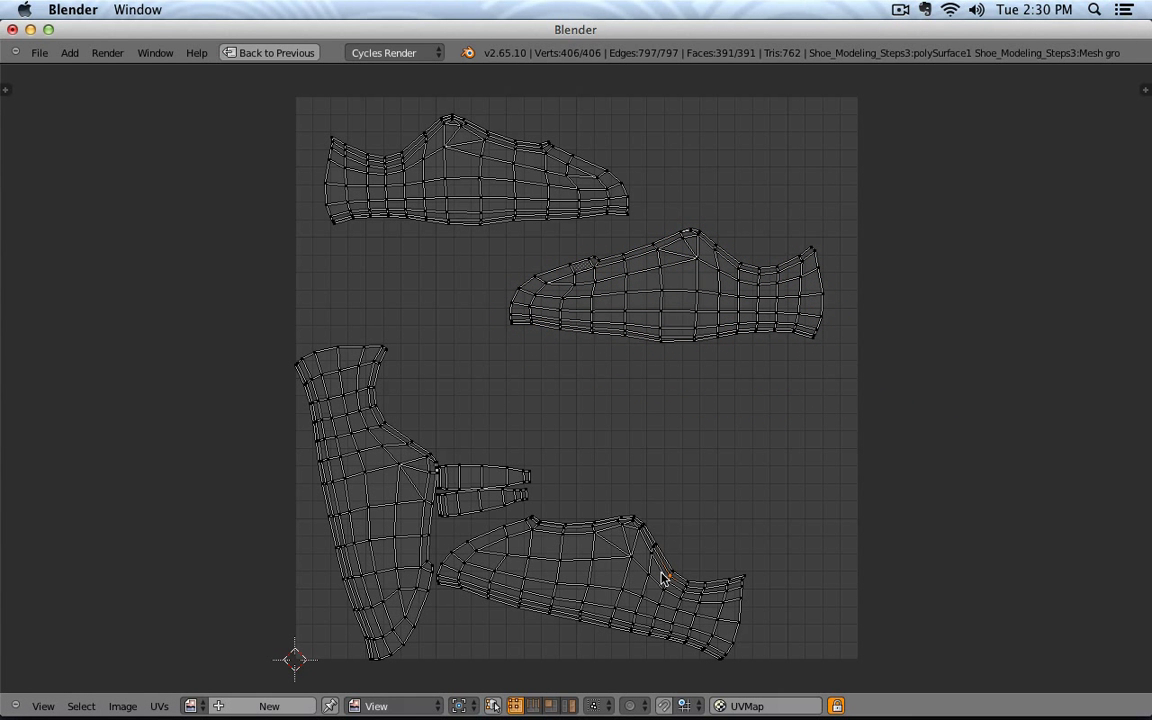
pyautogui.press('l')
pyautogui.press('r')
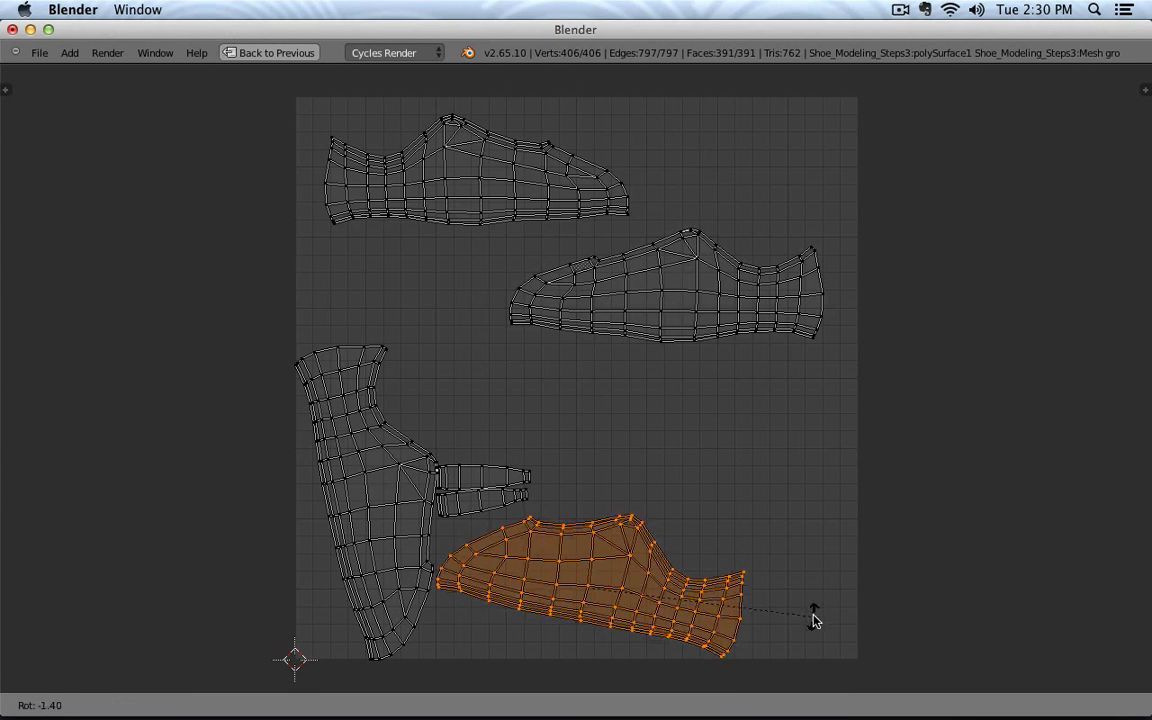
pyautogui.click(815, 570)
pyautogui.press('g')
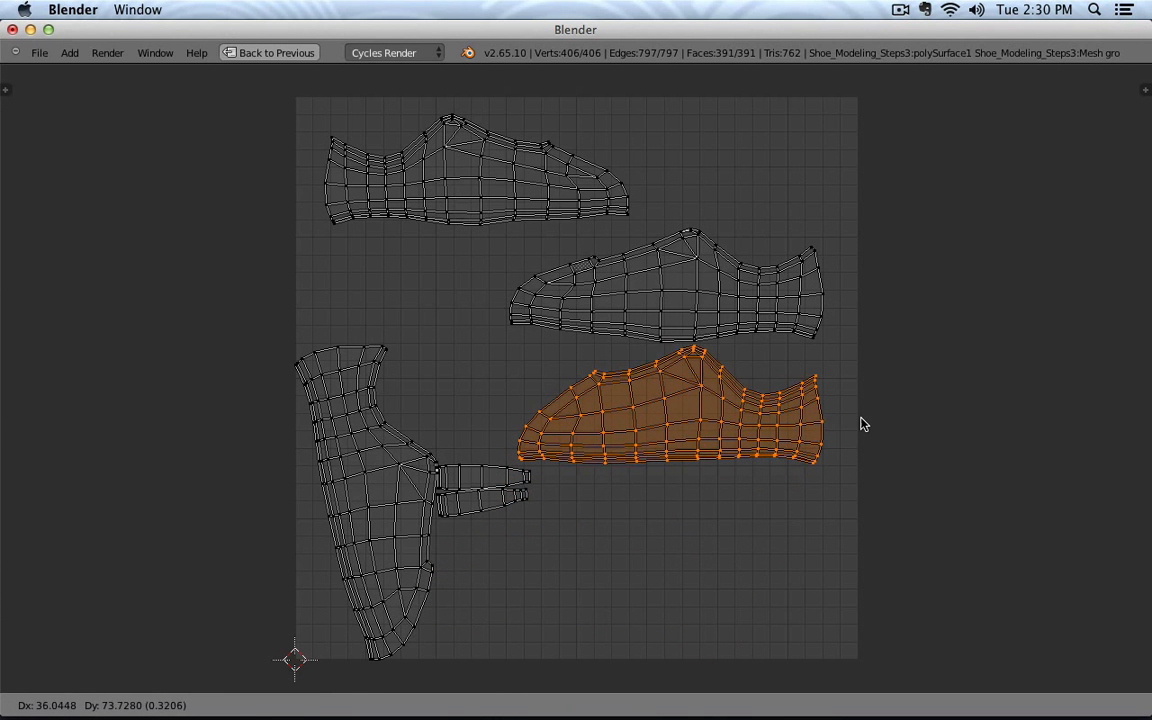
pyautogui.click(858, 420)
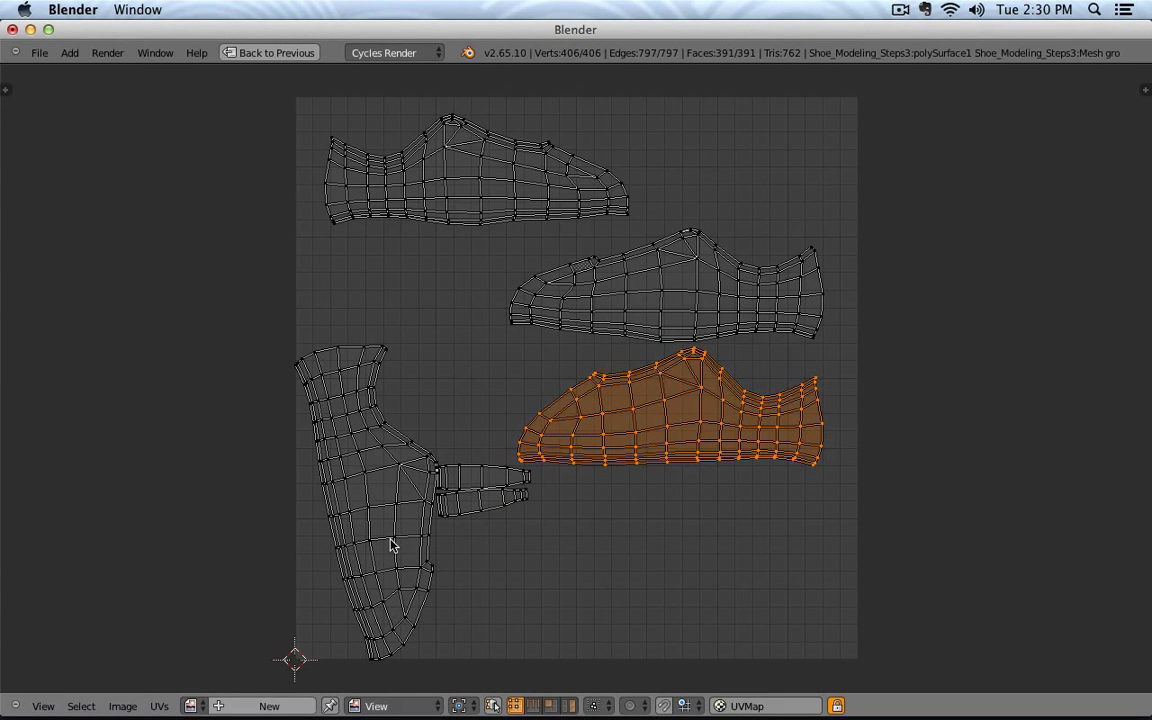
# Step: Select the last tilted shoe-side UV island, rotate it about -75° to lie level and move it to the grid's lower-right area
pyautogui.press('l')
pyautogui.press('r')
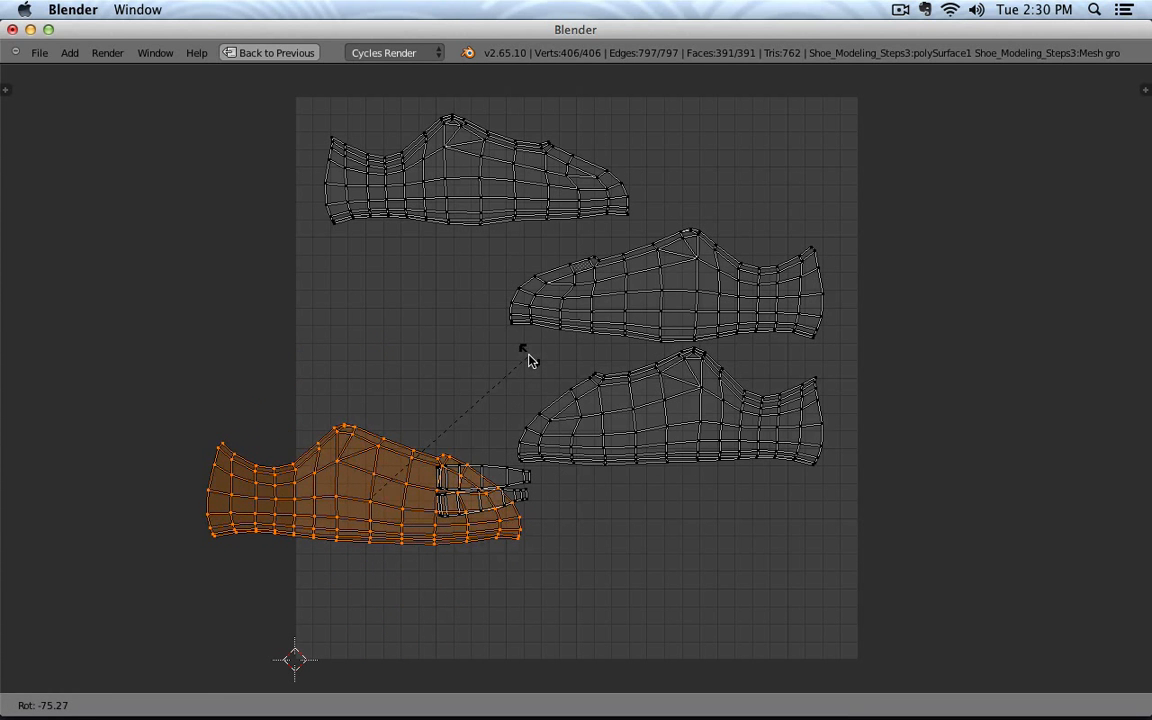
pyautogui.click(530, 358)
pyautogui.press('g')
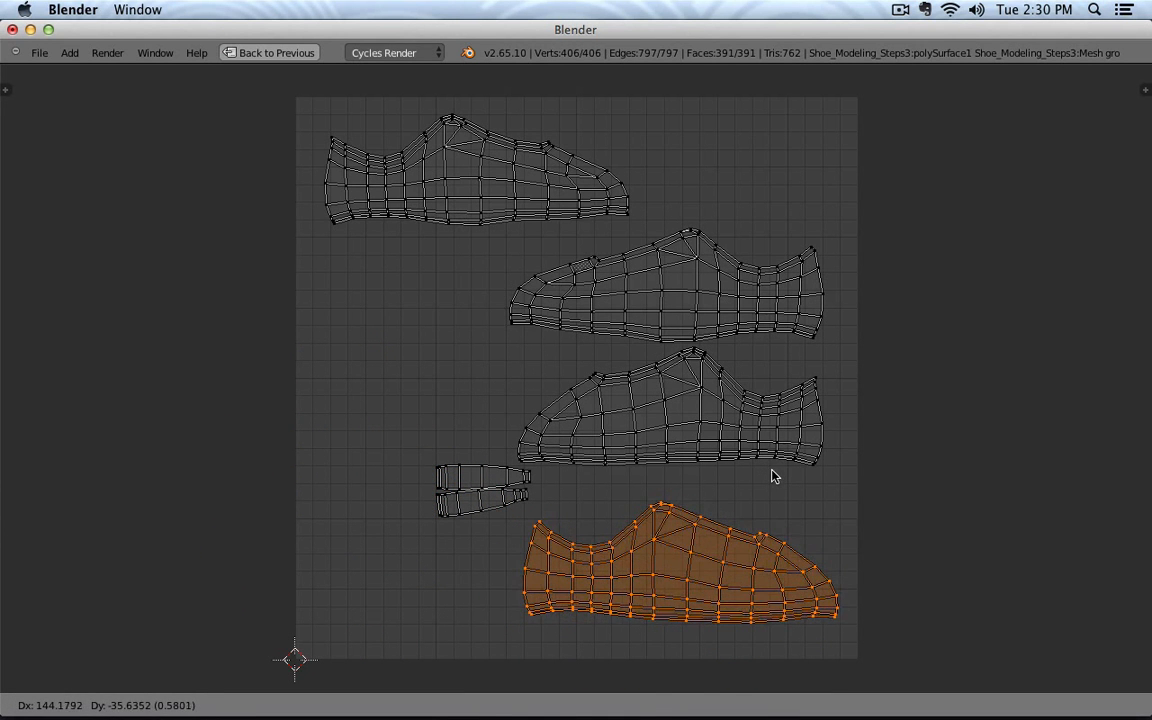
pyautogui.click(772, 471)
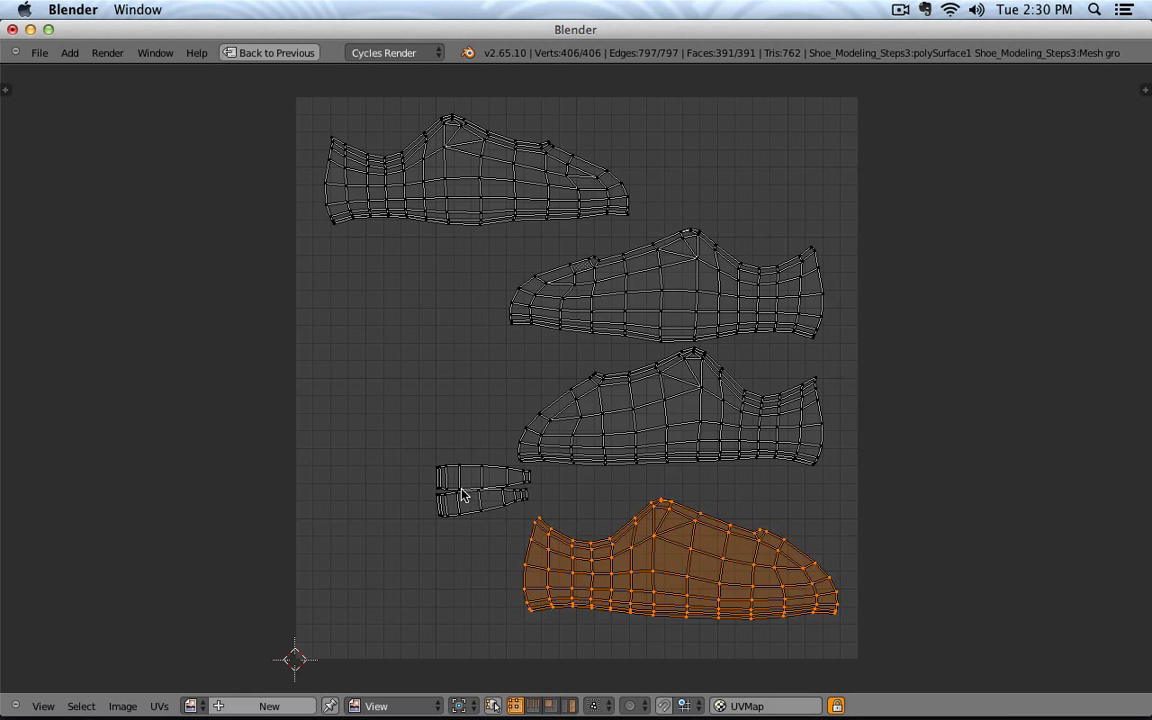
# Step: Select both small heel-strip UV islands, rotate them about 90° to stand upright and place them beside the lowest shoe-side island
pyautogui.press('l')
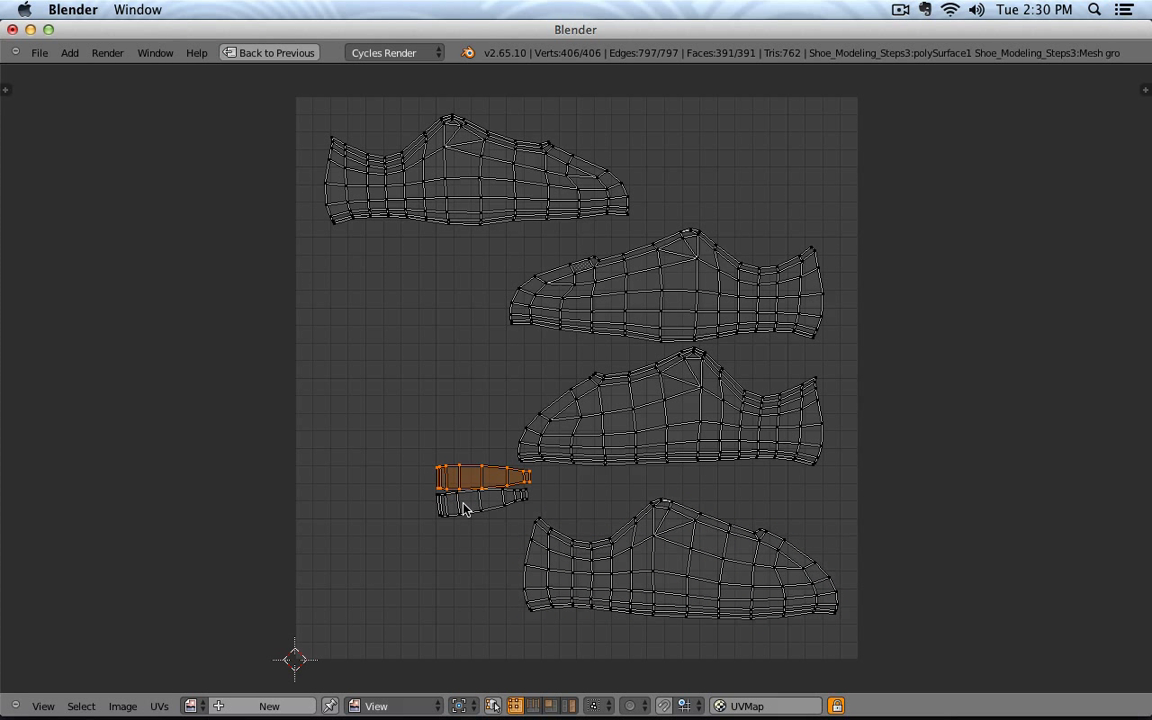
pyautogui.hotkey('shift', 'l')
pyautogui.press('r')
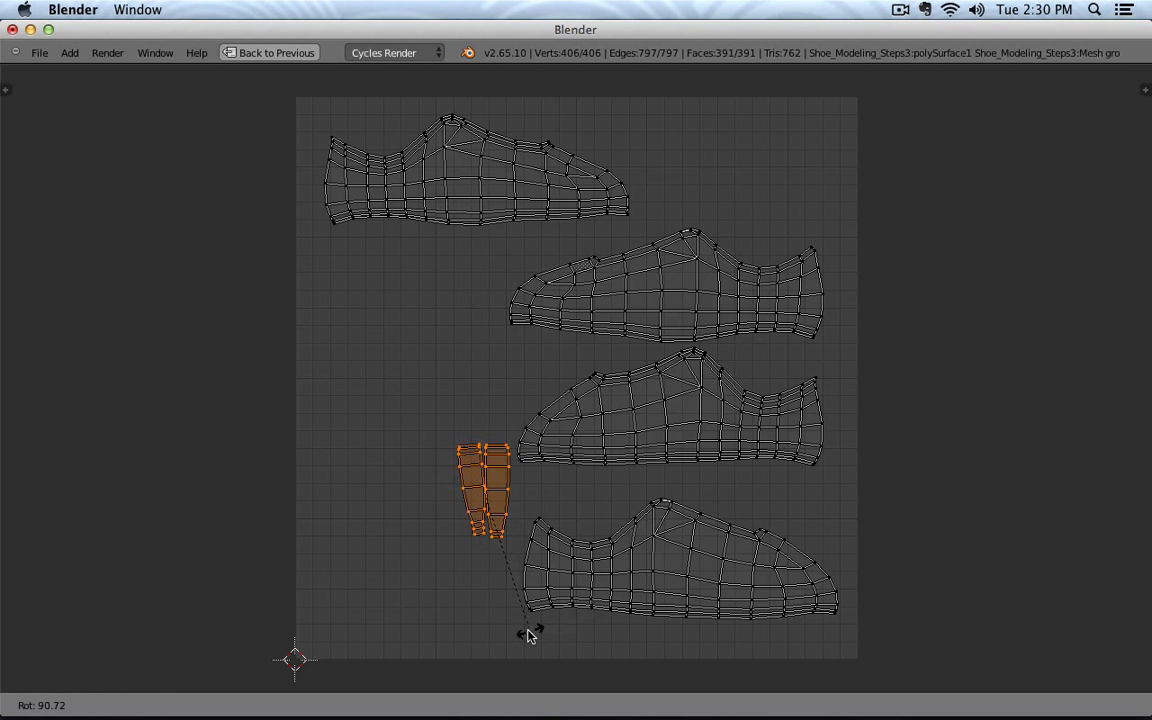
pyautogui.click(527, 630)
pyautogui.press('g')
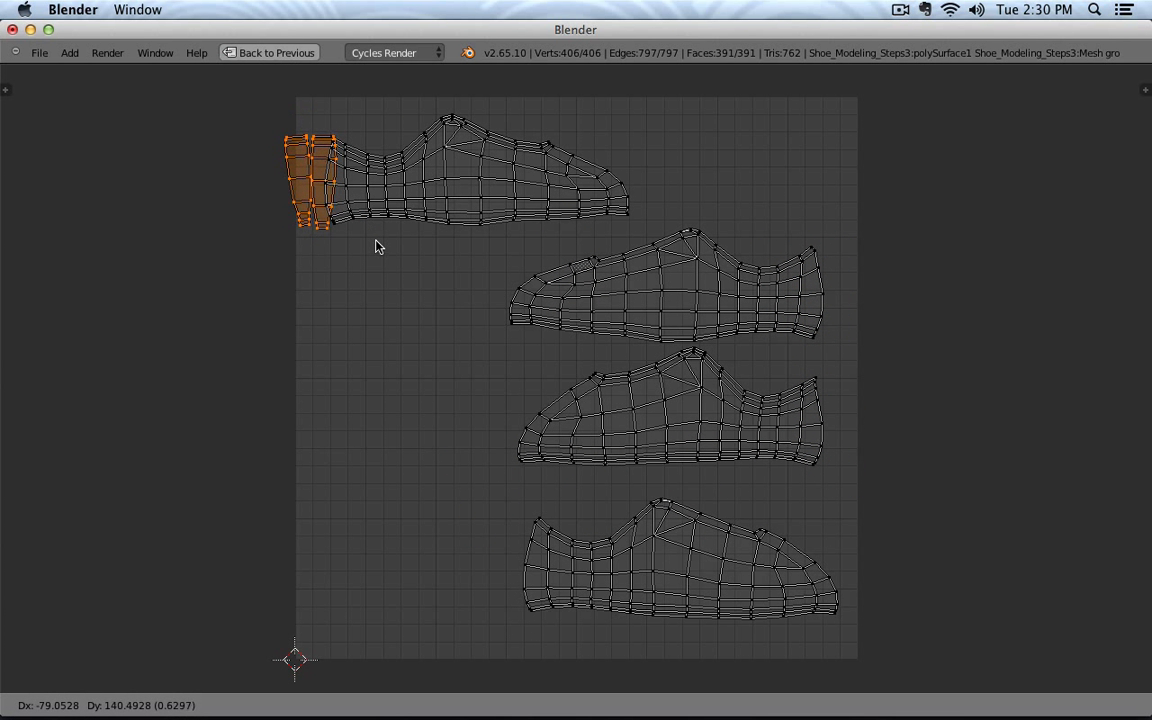
pyautogui.click(549, 632)
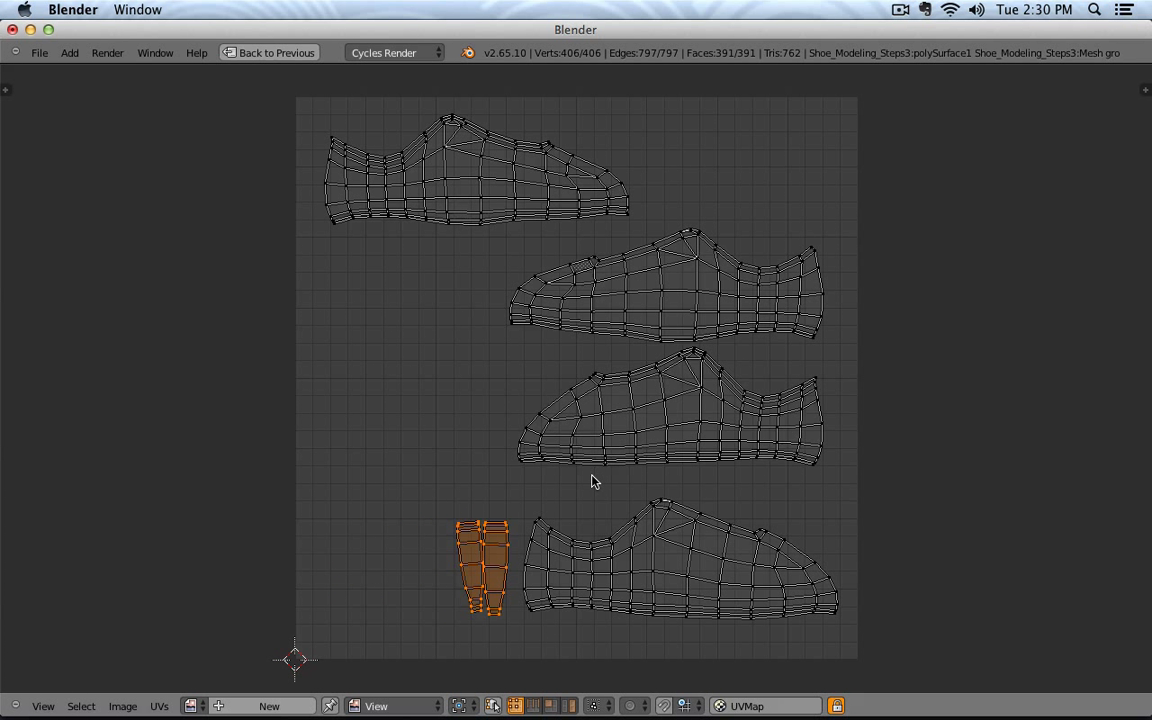
# Step: Select only the third shoe-side UV island and move it to the grid's left side, above the heel strips
pyautogui.press('a')
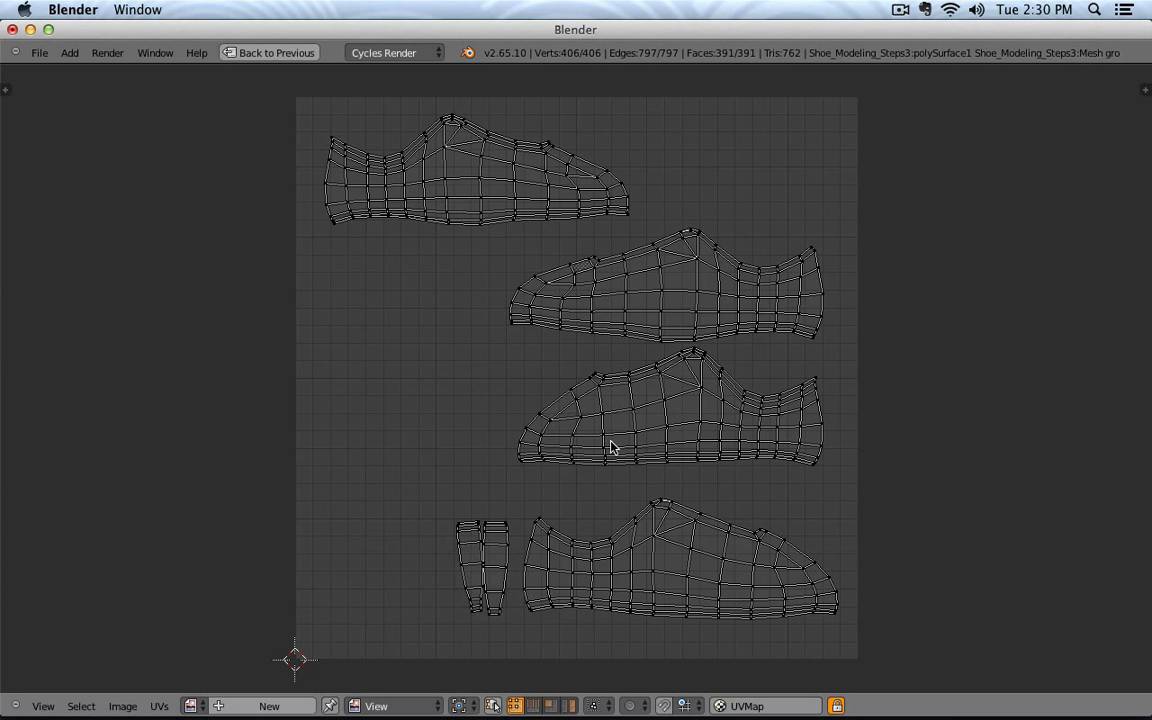
pyautogui.press('l')
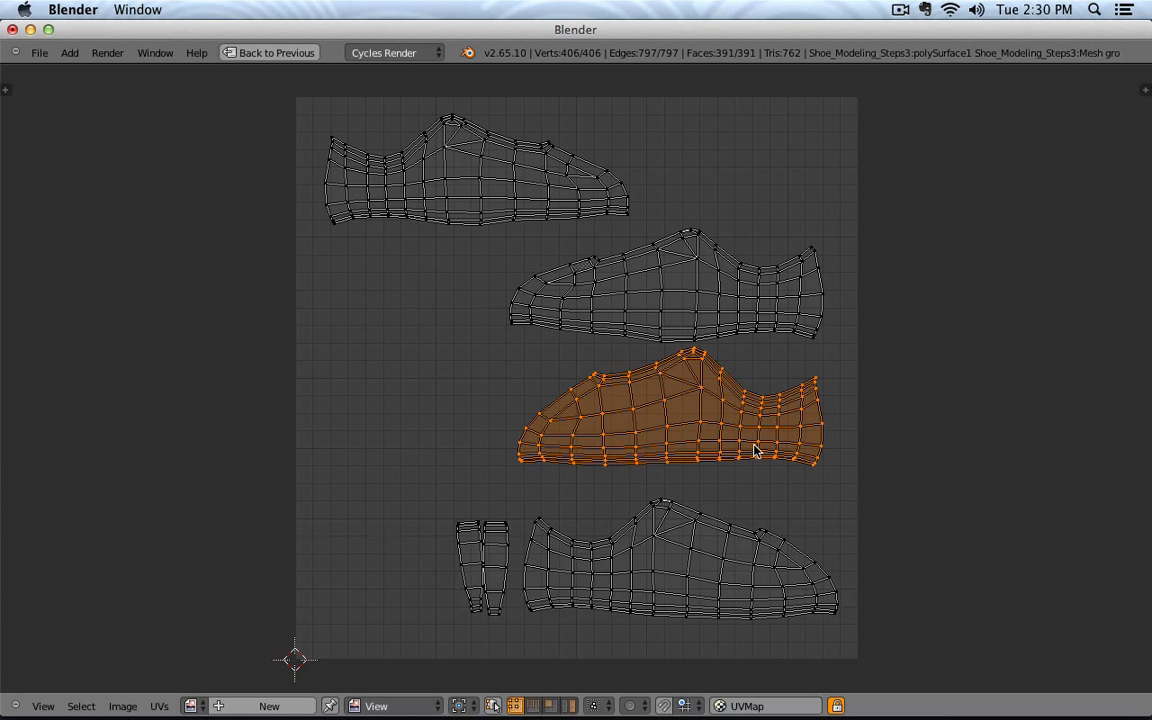
pyautogui.press('g')
pyautogui.click(549, 474)
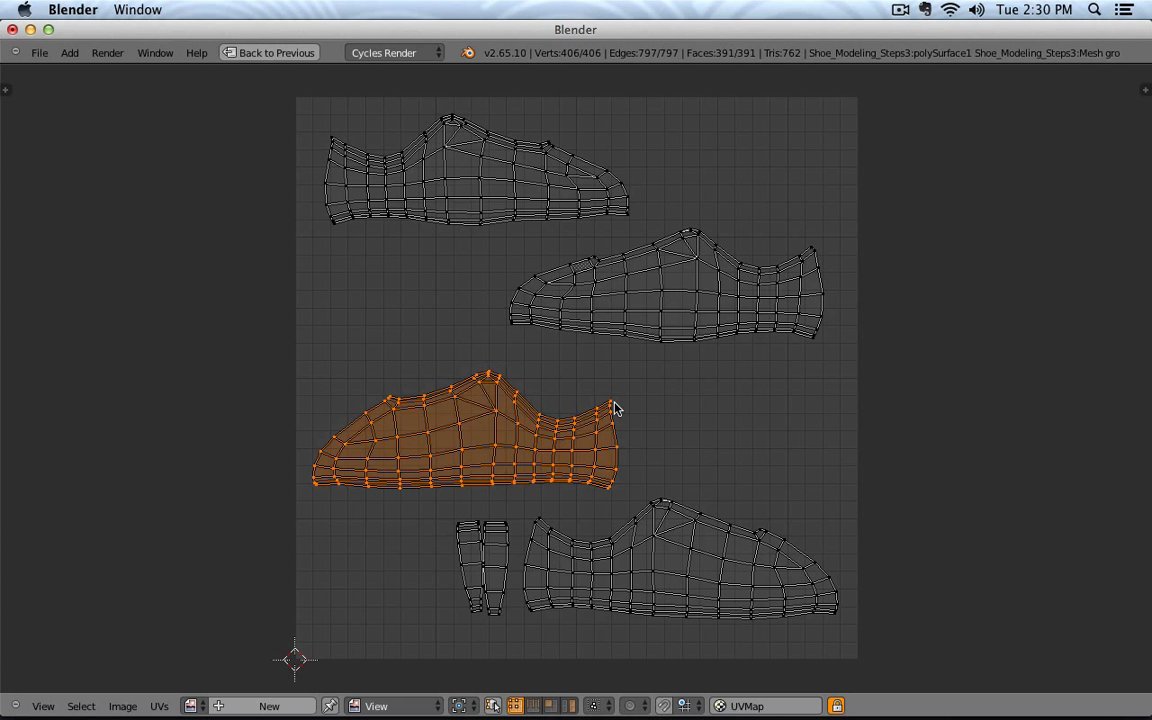
# Step: Restore the split layout and switch the shoe mesh to face selection mode
pyautogui.hotkey('ctrl', 'Up')
pyautogui.rightClick(301, 487)
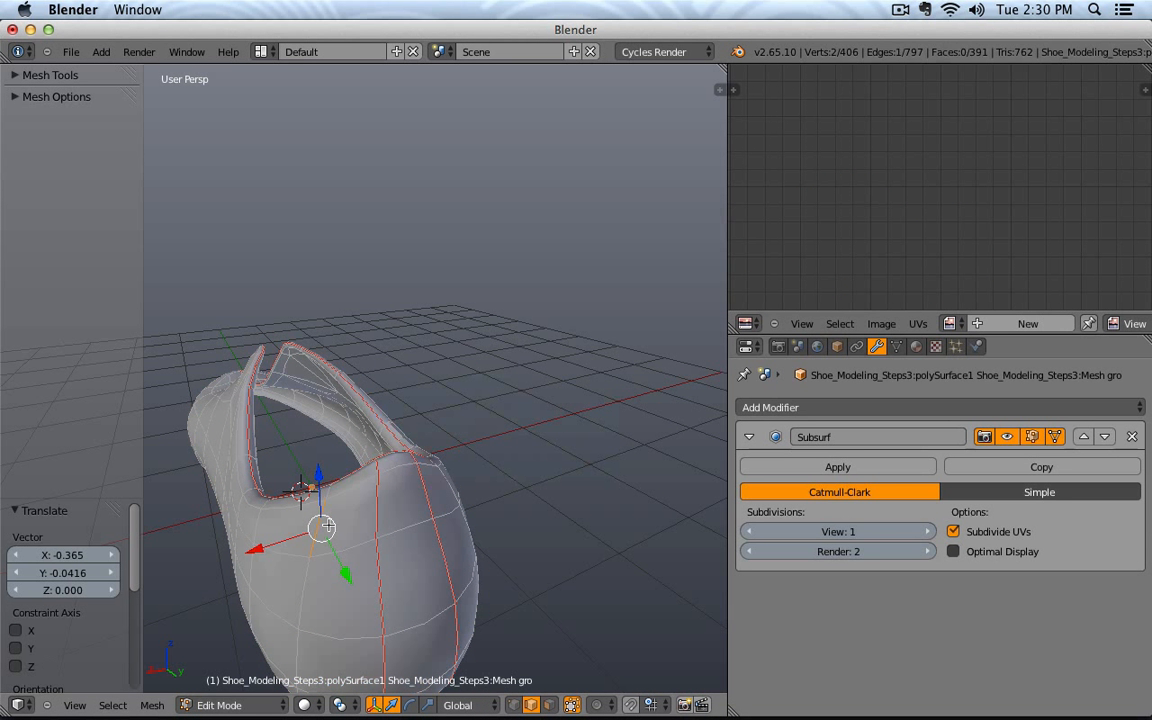
pyautogui.click(549, 705)
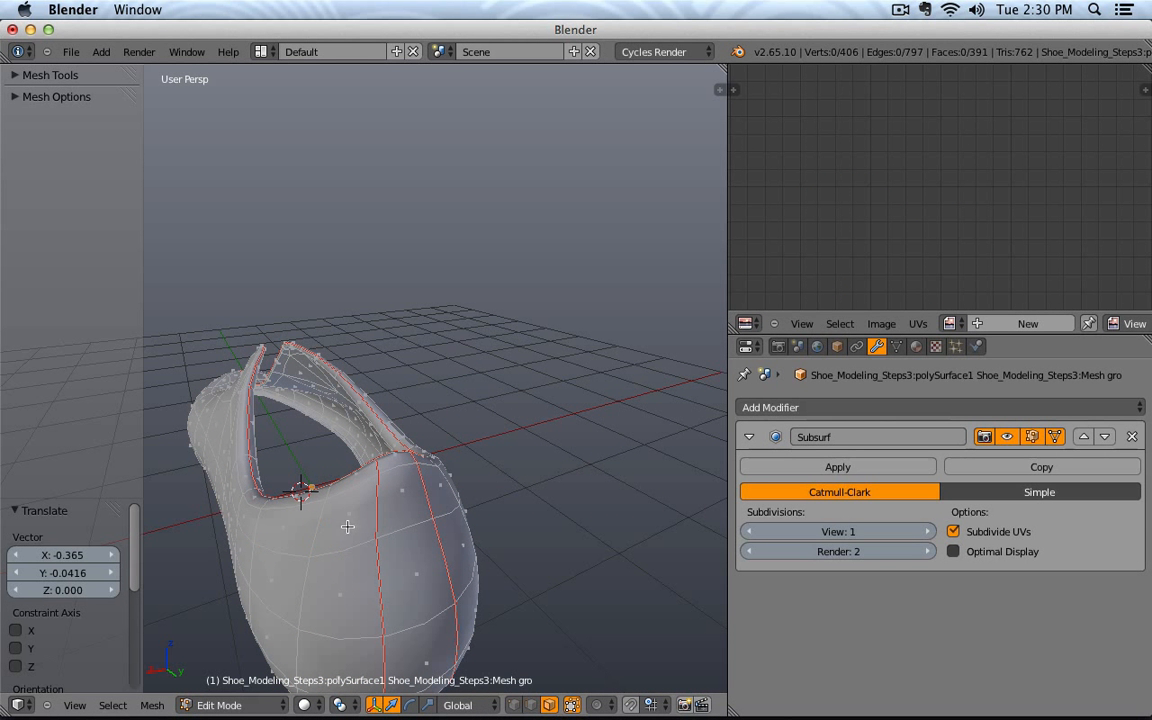
# Step: Select a patch of six outer faces on one side of the heel to locate their UV island
pyautogui.rightClick(345, 515)
pyautogui.scroll(1, 893, 217)
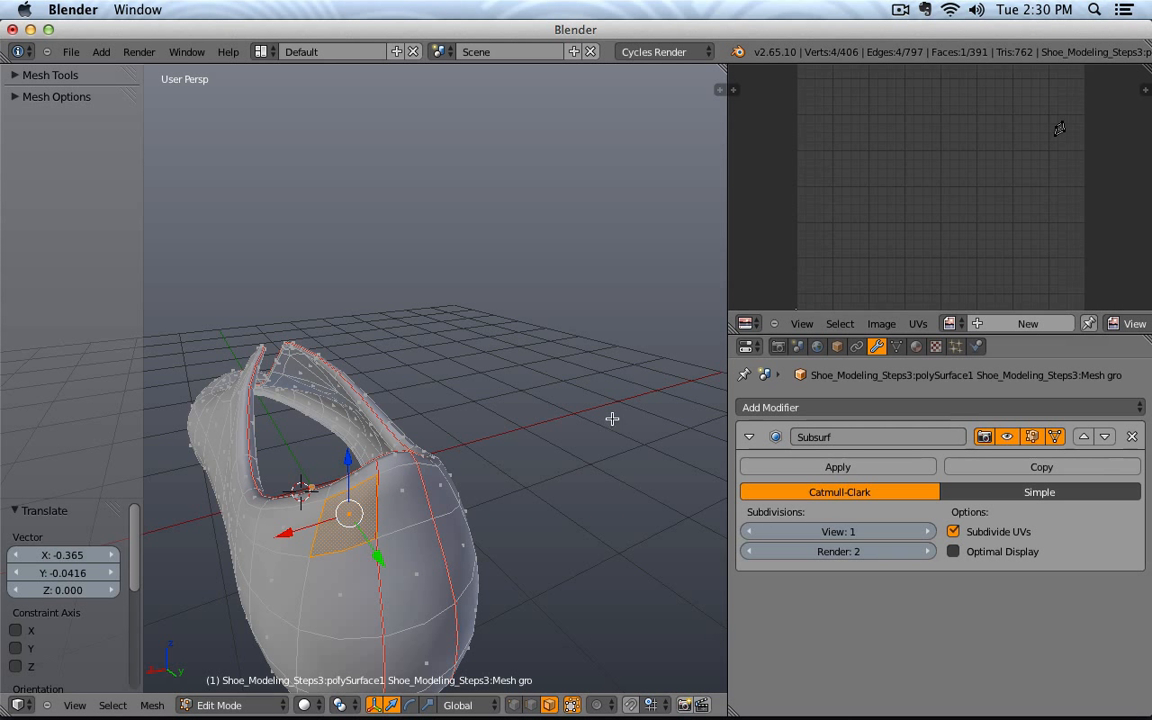
pyautogui.keyDown('shift'); pyautogui.rightClick(357, 588); pyautogui.keyUp('shift')
pyautogui.keyDown('shift'); pyautogui.rightClick(264, 571); pyautogui.keyUp('shift')
pyautogui.keyDown('shift'); pyautogui.rightClick(249, 546); pyautogui.keyUp('shift')
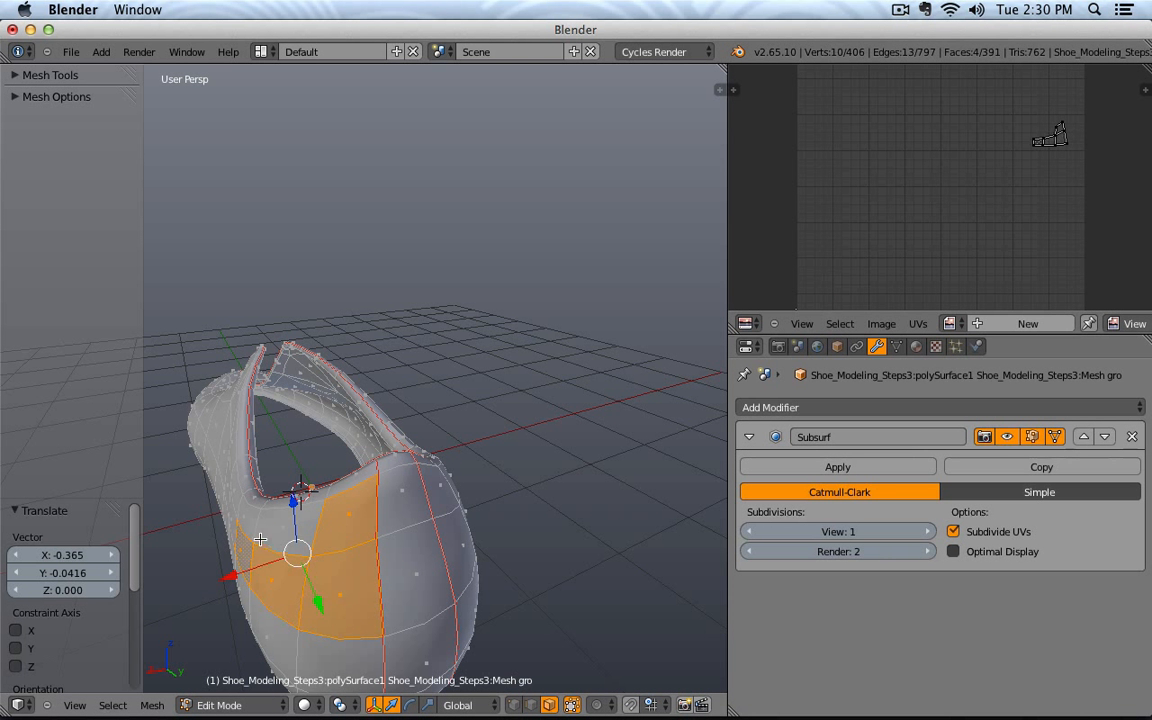
pyautogui.keyDown('shift'); pyautogui.rightClick(257, 522); pyautogui.keyUp('shift')
pyautogui.keyDown('shift'); pyautogui.rightClick(226, 468); pyautogui.keyUp('shift')
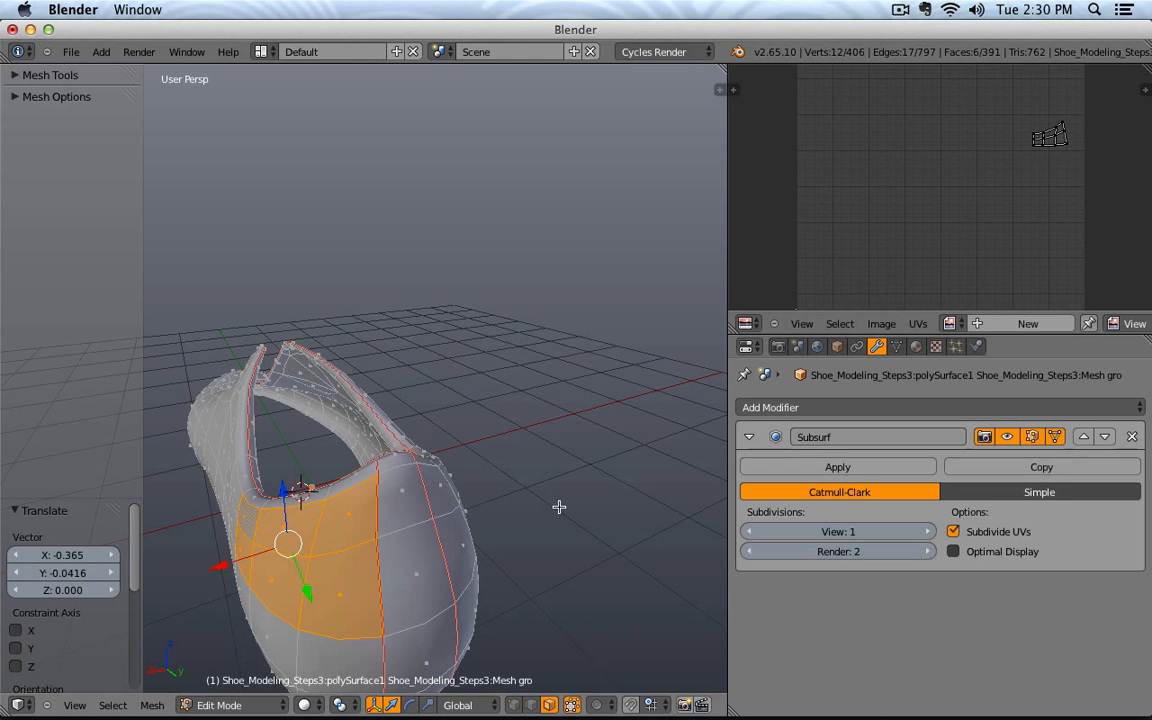
# Step: Add outer faces on the opposite side of the heel to the selection to locate their UV island
pyautogui.moveTo(505, 457); pyautogui.dragTo(490, 528, button='middle')
pyautogui.keyDown('shift'); pyautogui.rightClick(205, 465); pyautogui.keyUp('shift')
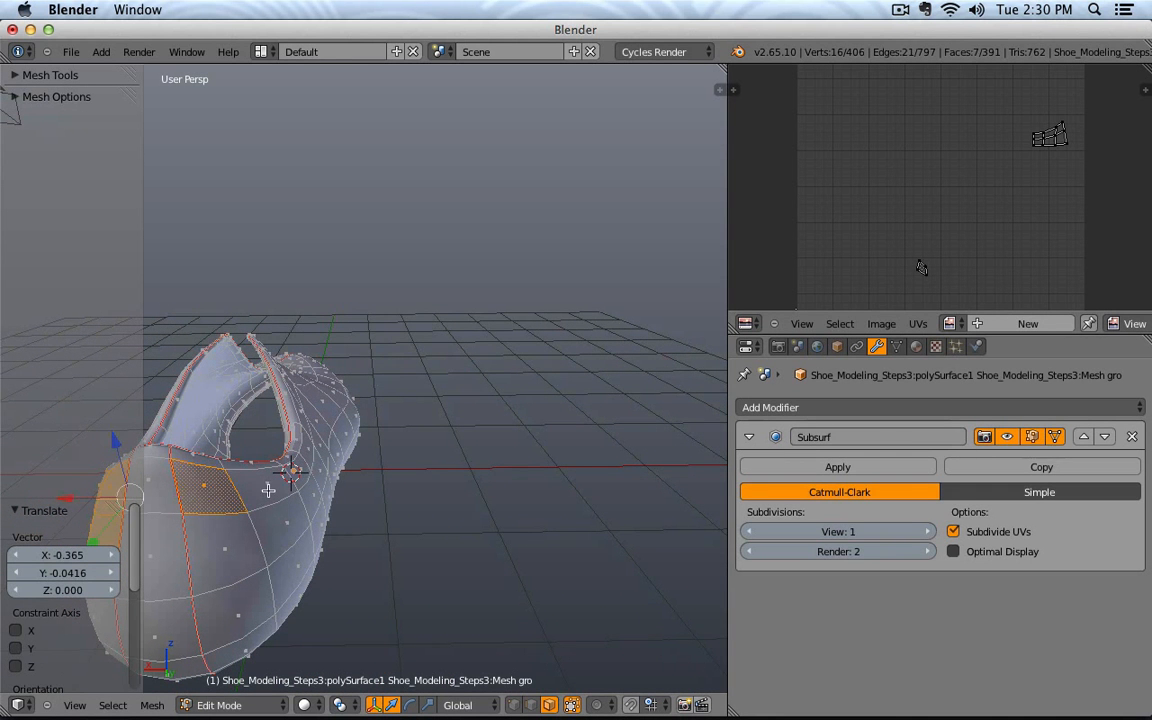
pyautogui.keyDown('shift'); pyautogui.rightClick(250, 475); pyautogui.keyUp('shift')
pyautogui.keyDown('shift'); pyautogui.rightClick(268, 528); pyautogui.keyUp('shift')
pyautogui.keyDown('shift'); pyautogui.rightClick(267, 531); pyautogui.keyUp('shift')
pyautogui.keyDown('shift'); pyautogui.rightClick(240, 541); pyautogui.keyUp('shift')
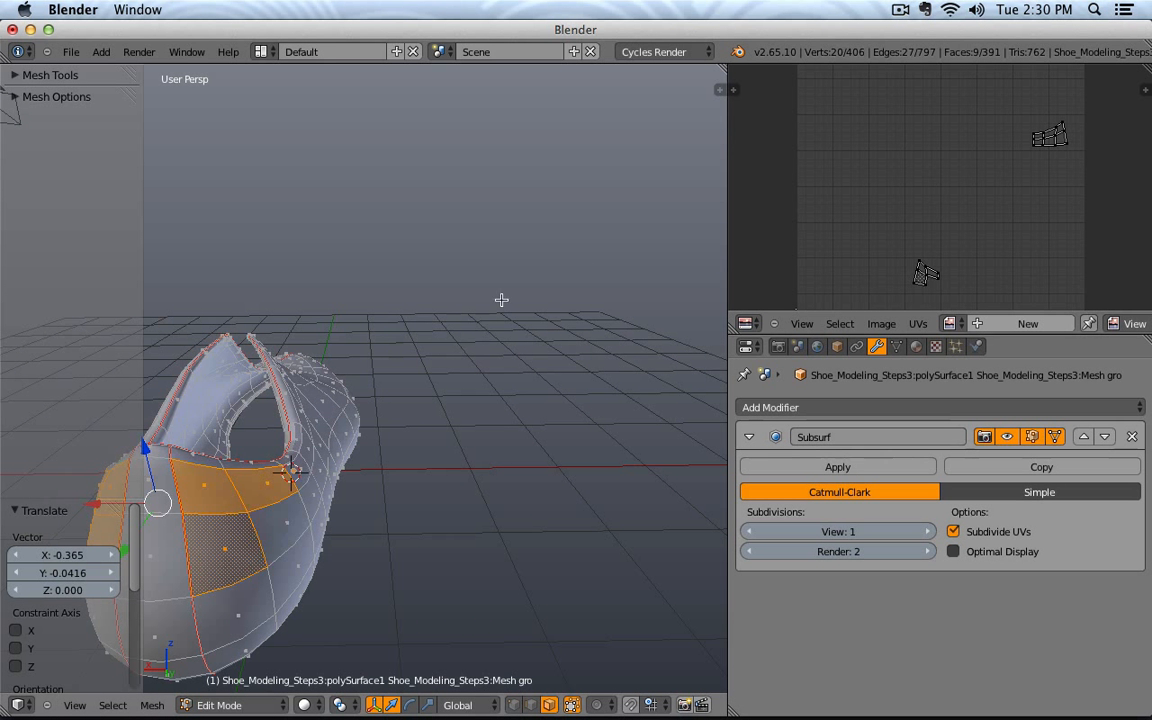
# Step: Select the whole mesh, then move the second shoe-side UV island by about -0.356, -0.266 onto the similarly oriented third island
pyautogui.press('a')
pyautogui.press('a')
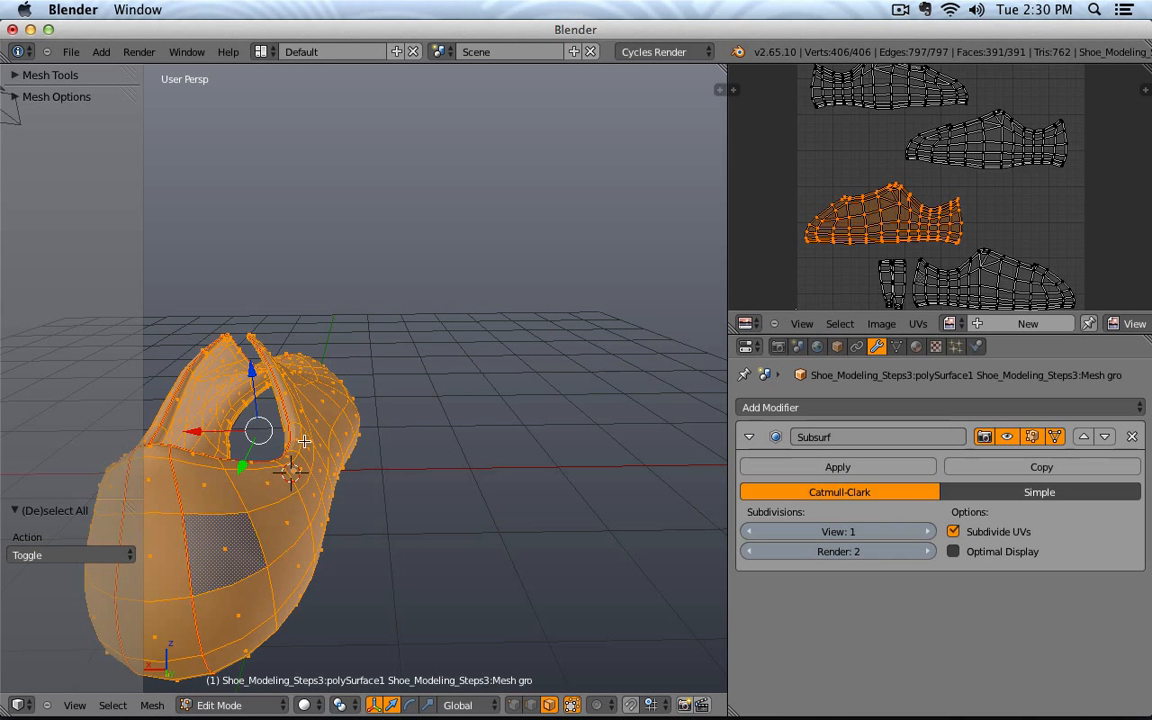
pyautogui.rightClick(1004, 161)
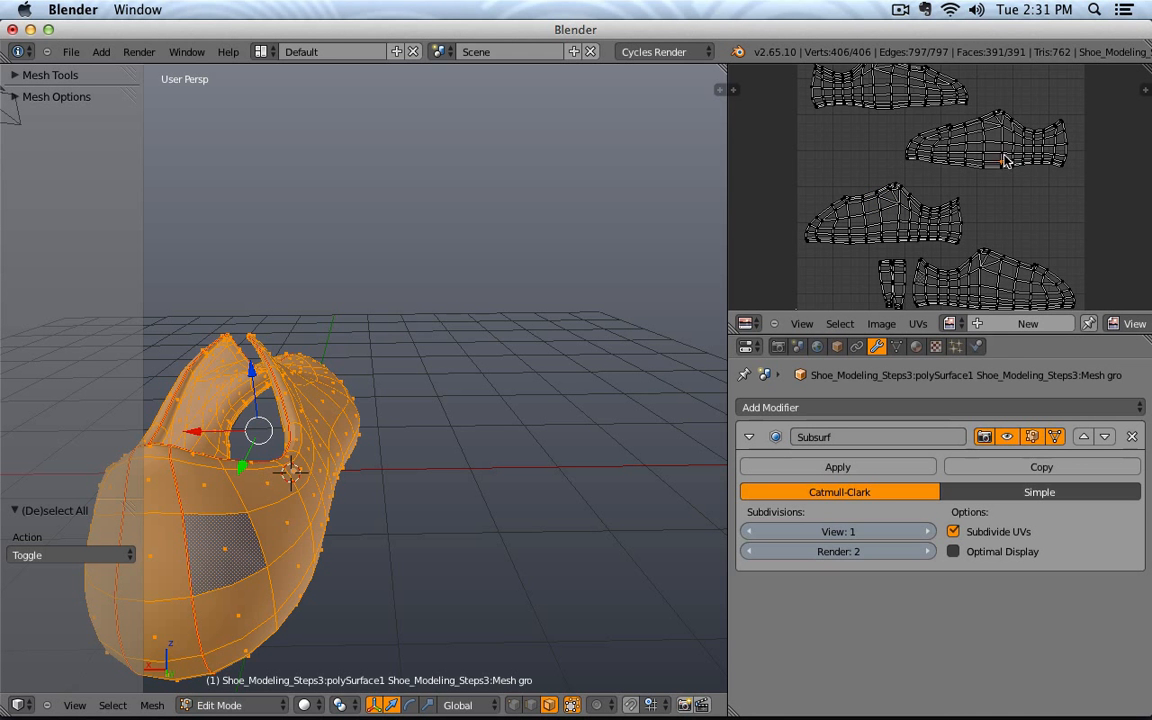
pyautogui.press('l')
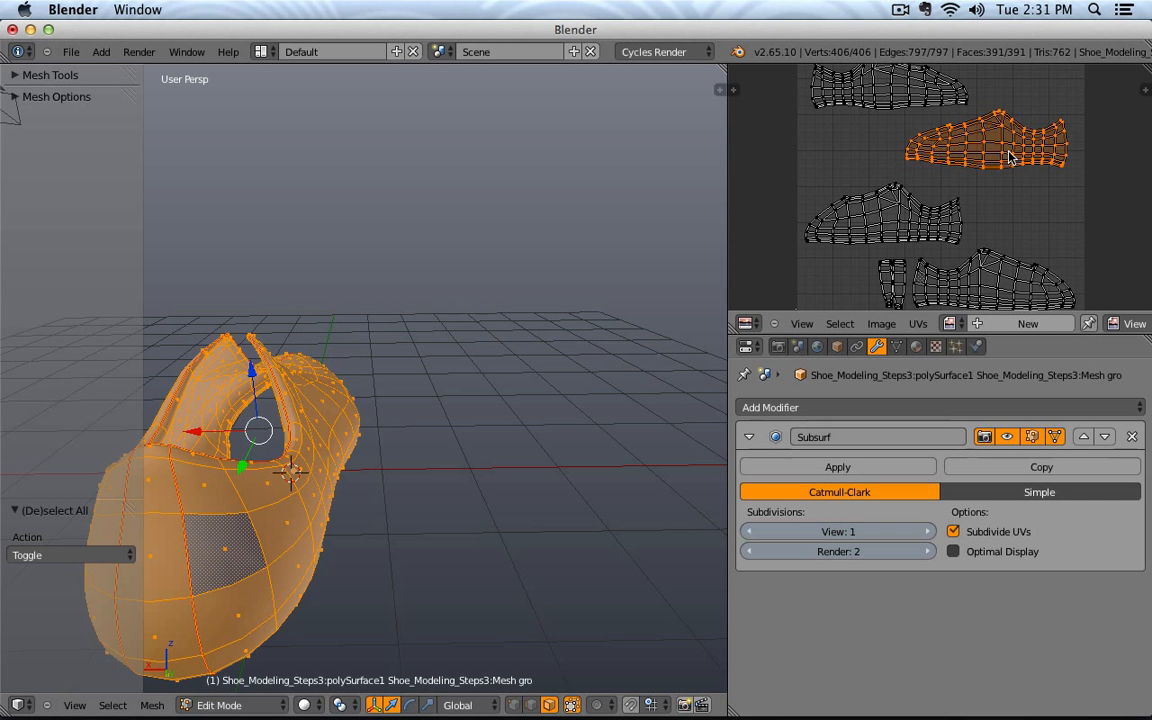
pyautogui.press('g')
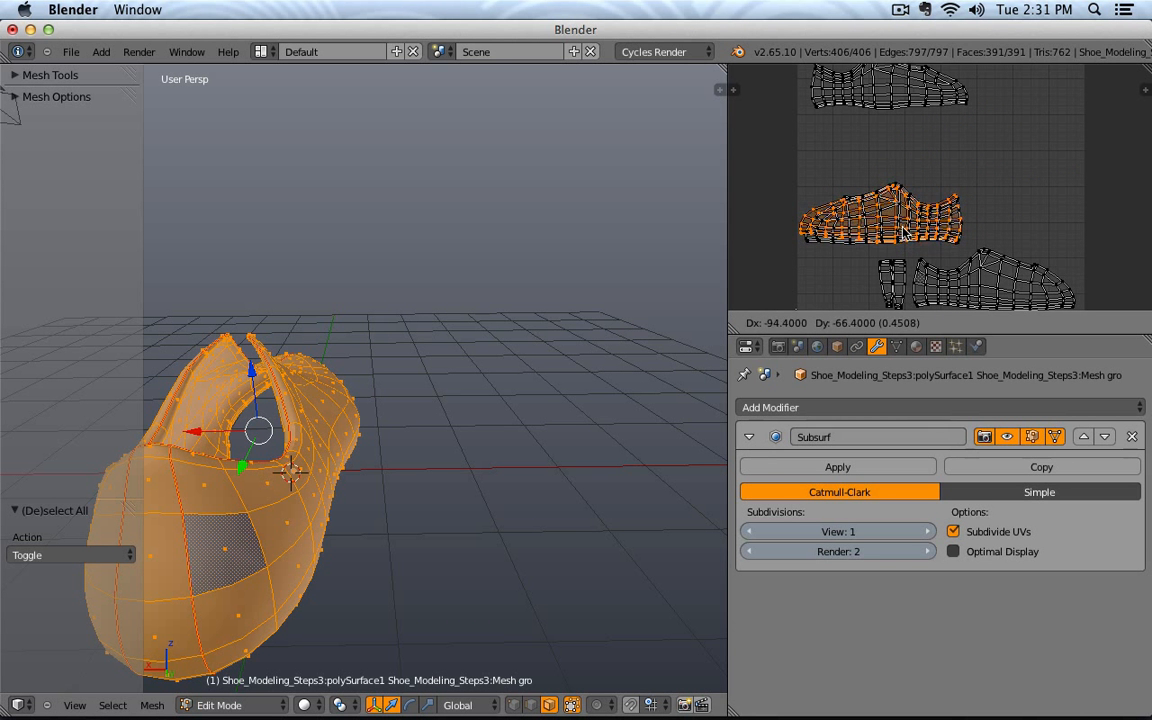
pyautogui.click(908, 232)
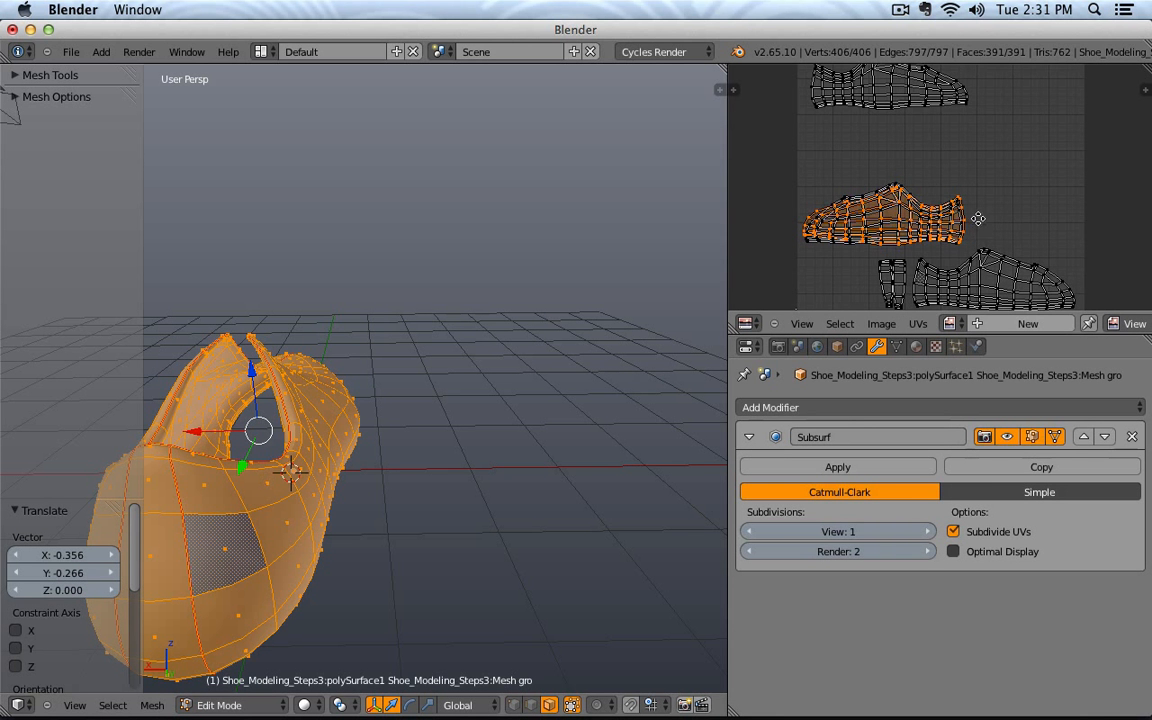
# Step: Select only the lowest shoe-side UV island and move it by about -0.369, 0.687 onto the topmost island
pyautogui.scroll(-2, 985, 225)
pyautogui.press('a')
pyautogui.press('l')
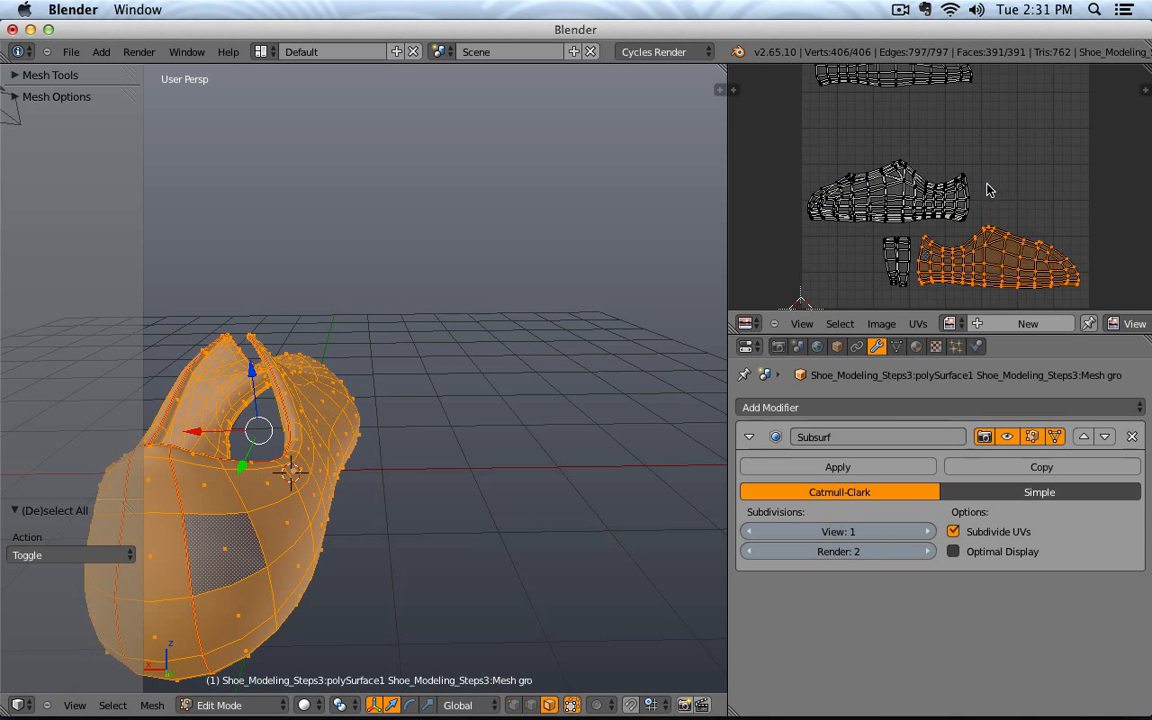
pyautogui.moveTo(988, 200); pyautogui.dragTo(1003, 284, button='middle')
pyautogui.press('g')
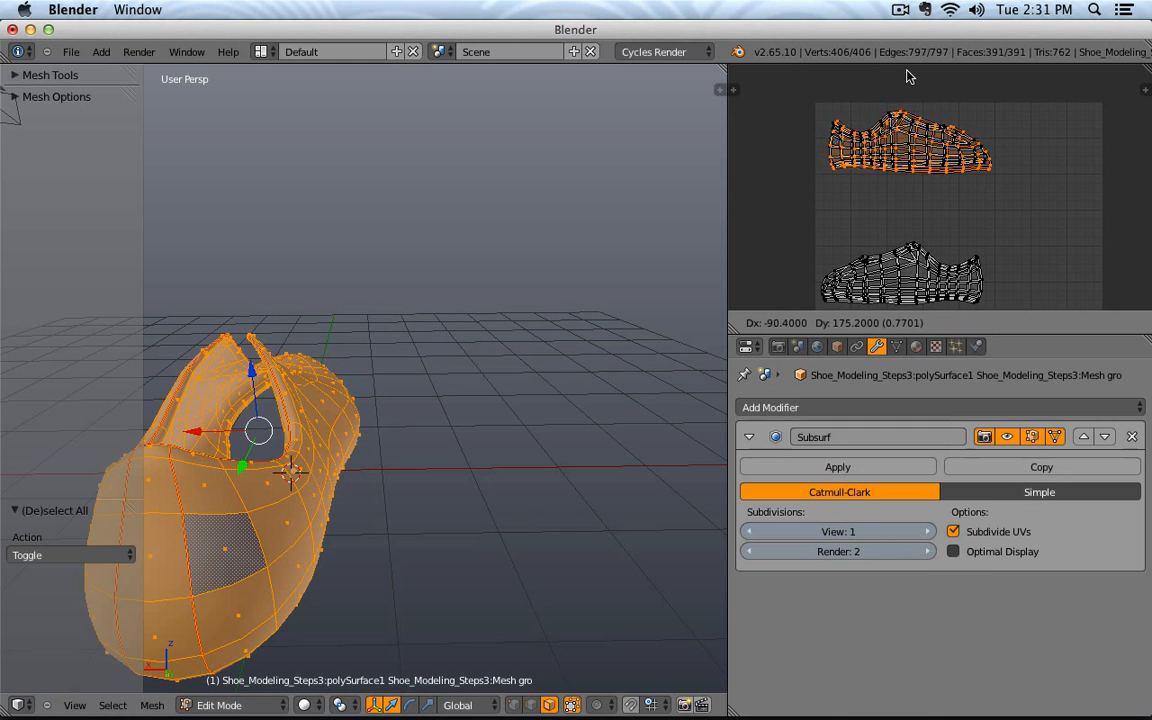
pyautogui.click(905, 72)
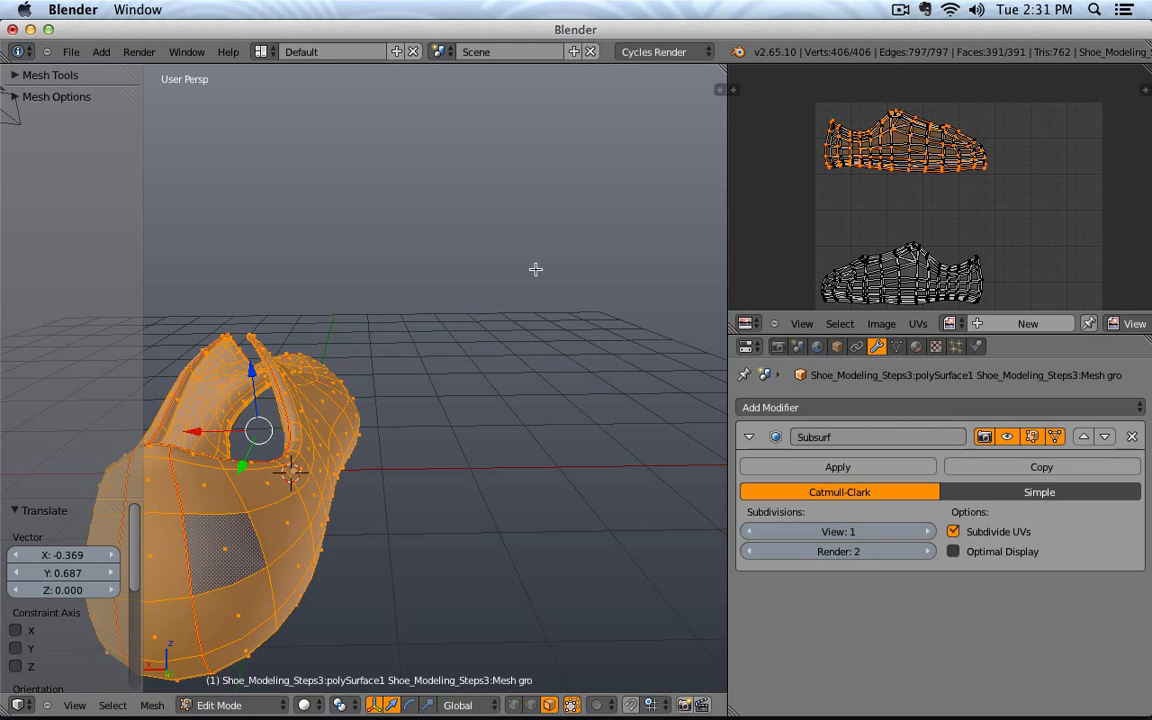
# Step: Select all linked faces of the shoe's visible inner side and move their UV island by about 0.730, 0.297 past the grid's right edge
pyautogui.rightClick(209, 410)
pyautogui.moveTo(209, 410); pyautogui.dragTo(345, 426, button='middle')
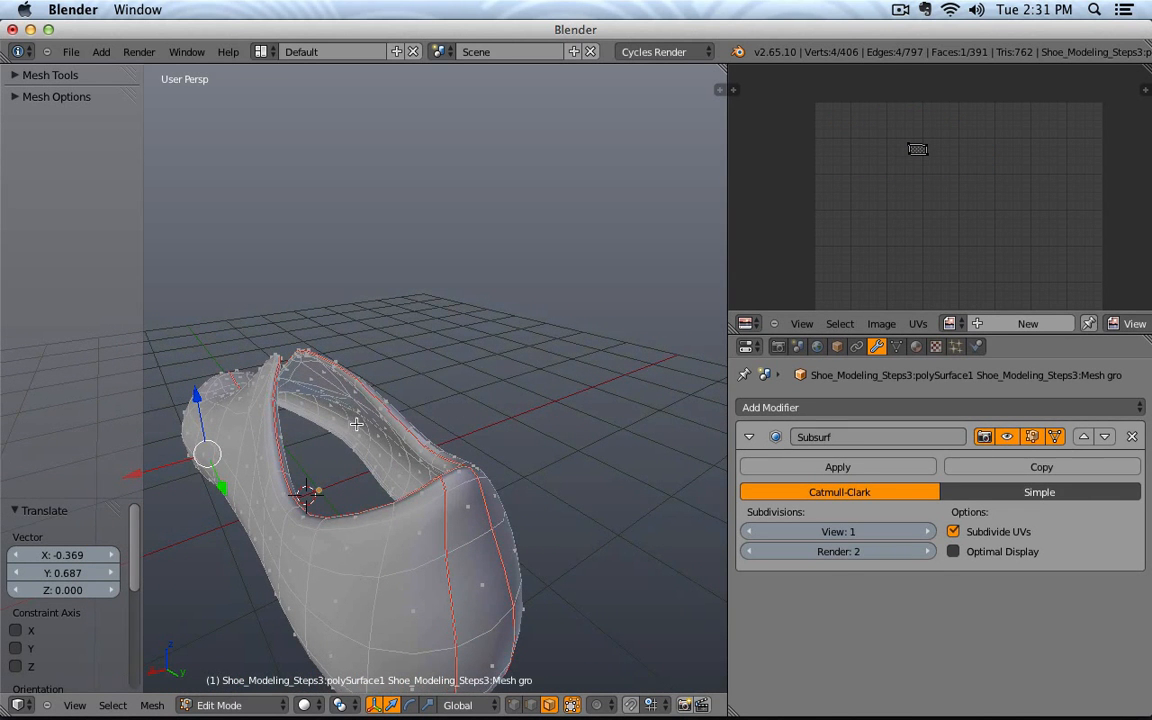
pyautogui.keyDown('shift'); pyautogui.rightClick(356, 425); pyautogui.keyUp('shift')
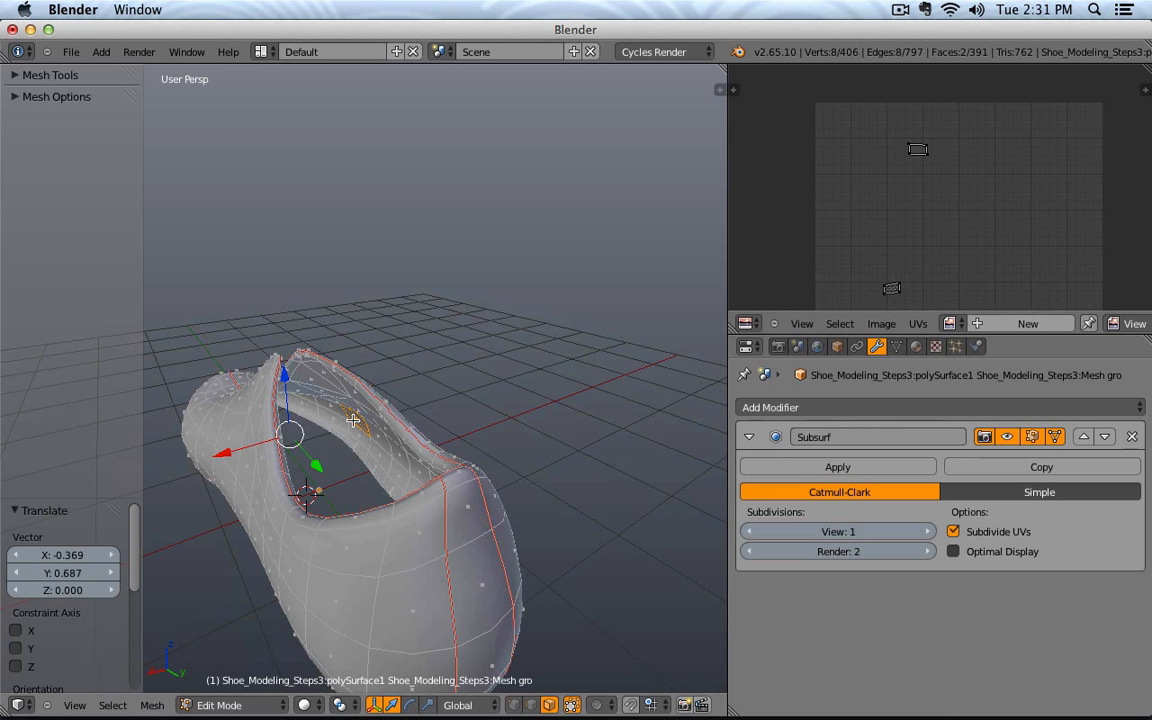
pyautogui.press('l')
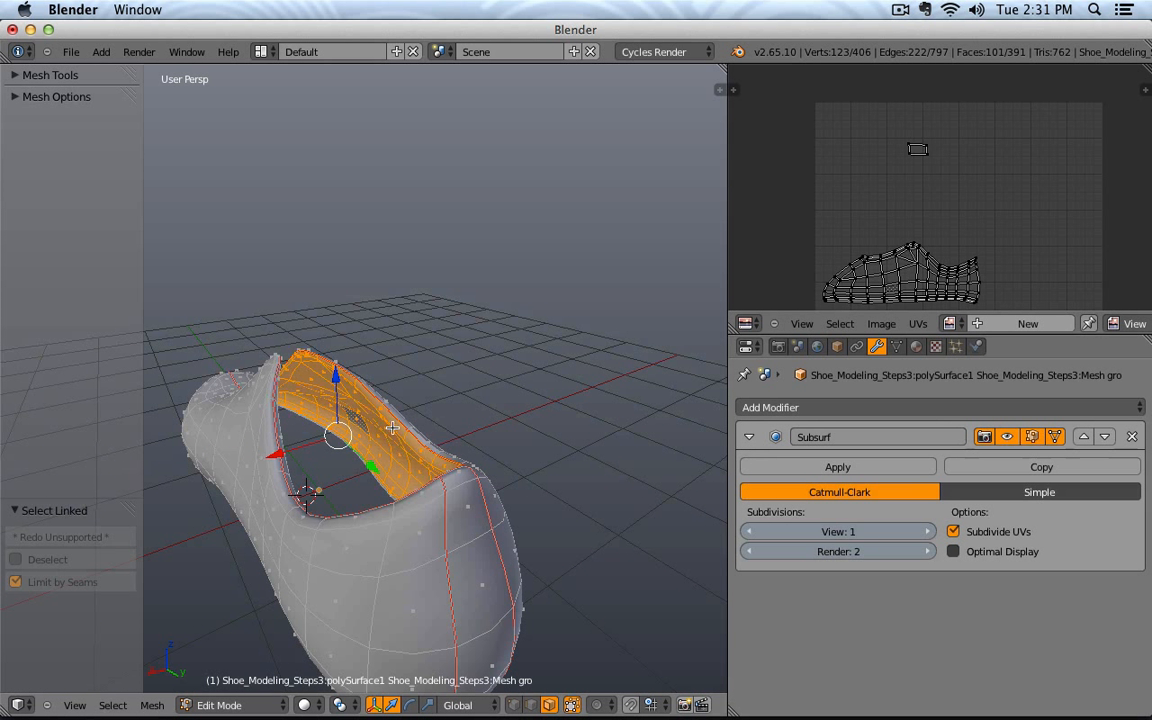
pyautogui.moveTo(390, 430); pyautogui.dragTo(514, 324, button='middle')
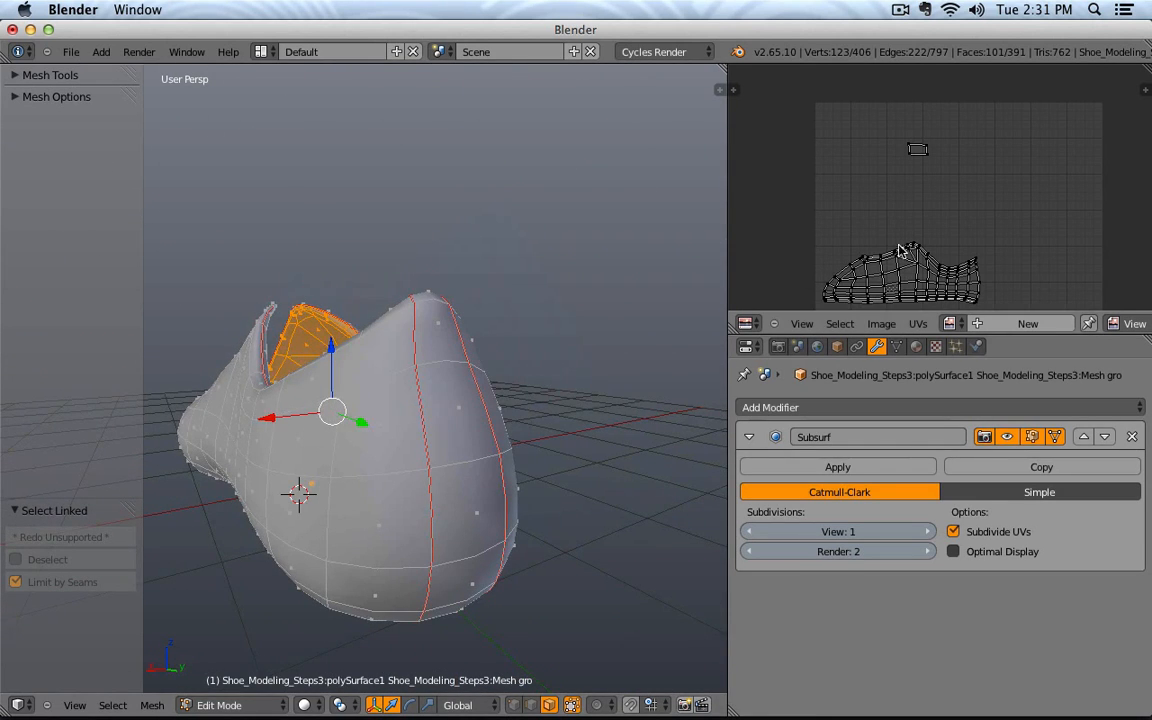
pyautogui.scroll(-2, 908, 230)
pyautogui.press('a')
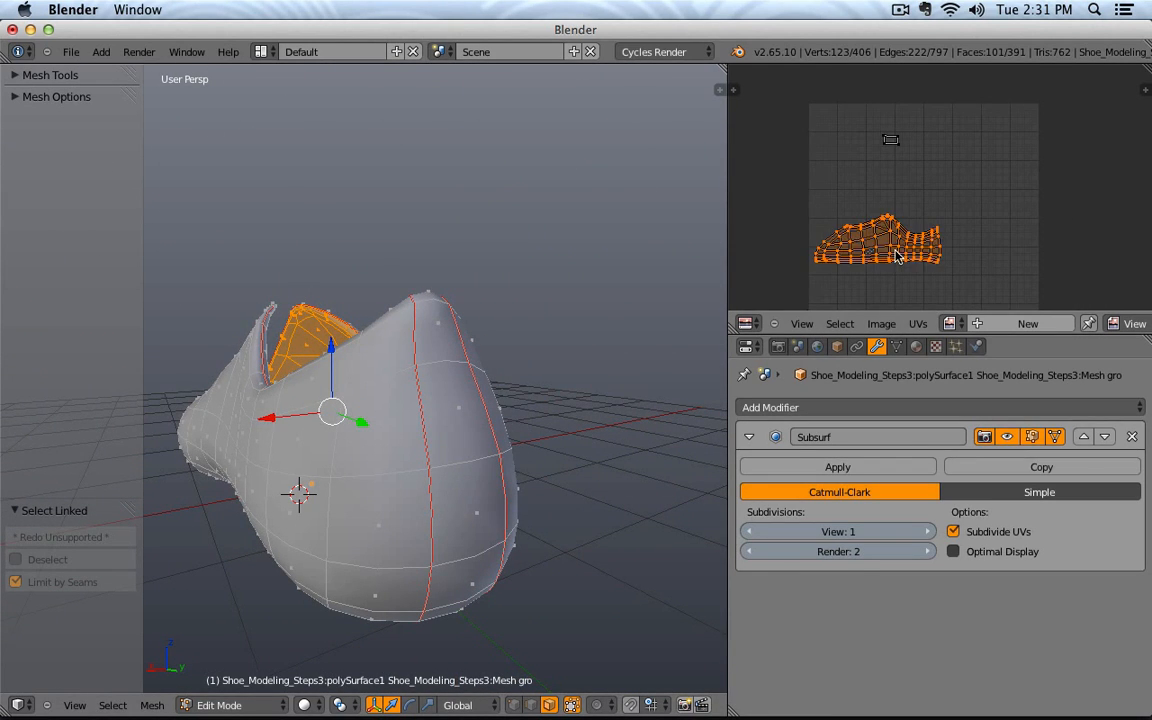
pyautogui.press('g')
pyautogui.click(1038, 180)
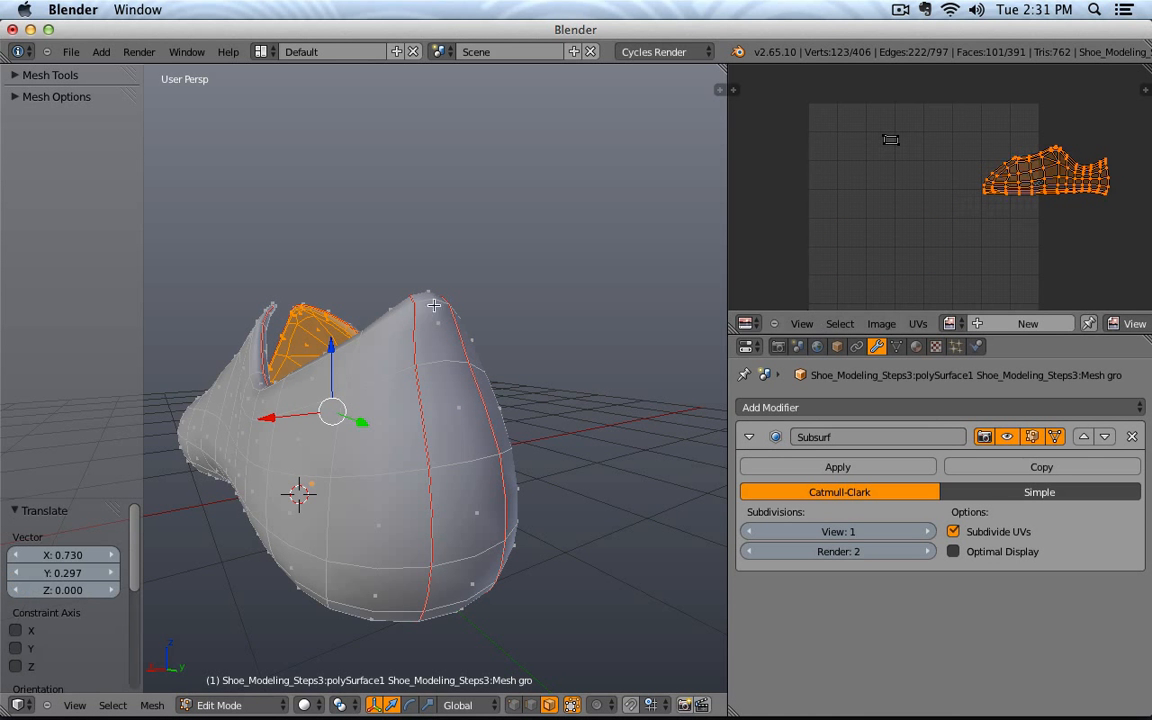
# Step: Select the linked faces of each outer shoe side in turn to identify their UV islands
pyautogui.moveTo(390, 275); pyautogui.dragTo(376, 506, button='middle')
pyautogui.rightClick(351, 519)
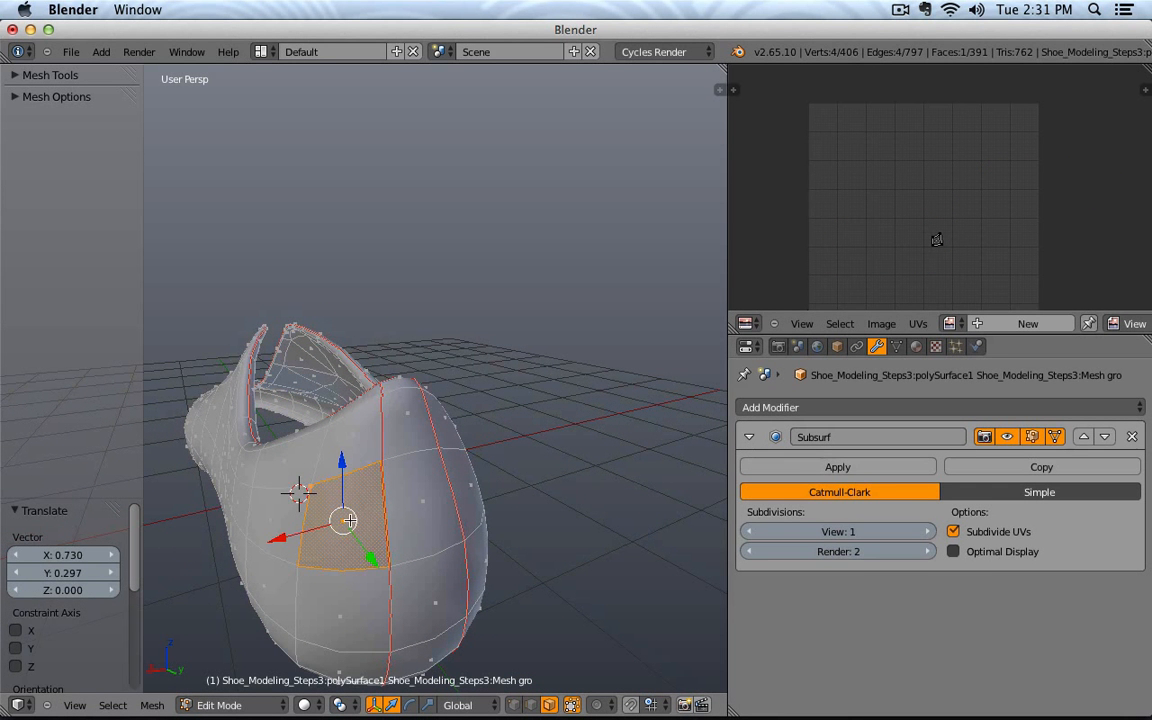
pyautogui.press('l')
pyautogui.moveTo(522, 461); pyautogui.dragTo(355, 504, button='middle')
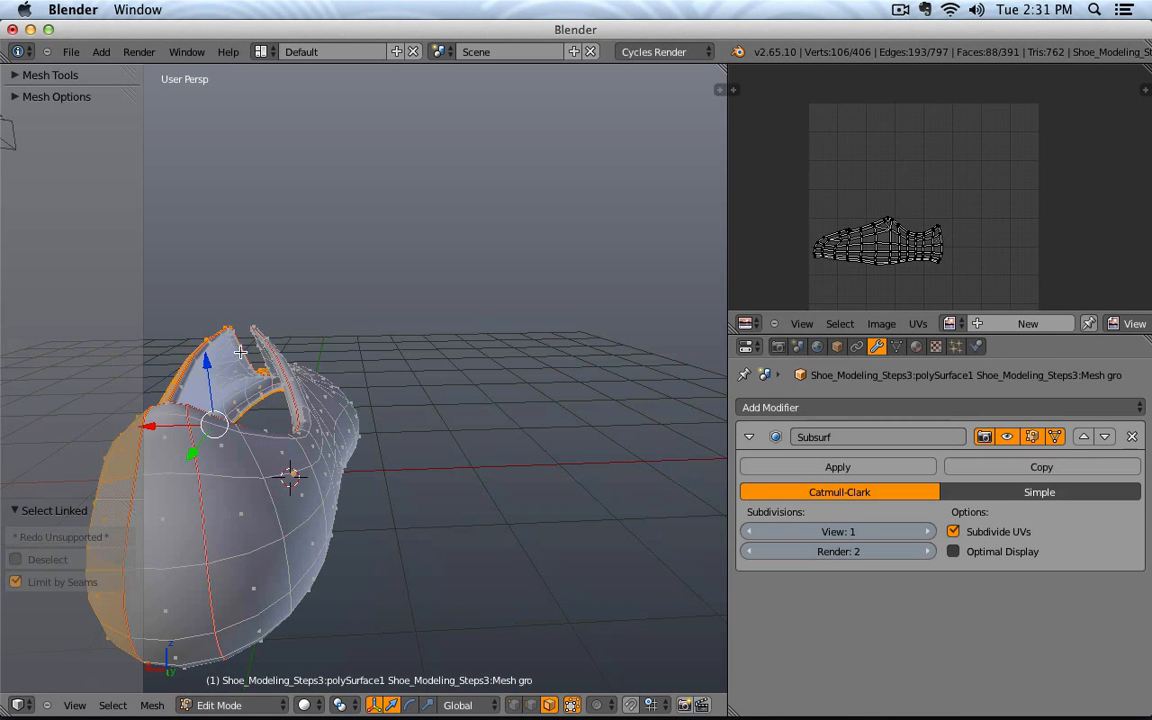
pyautogui.rightClick(285, 472)
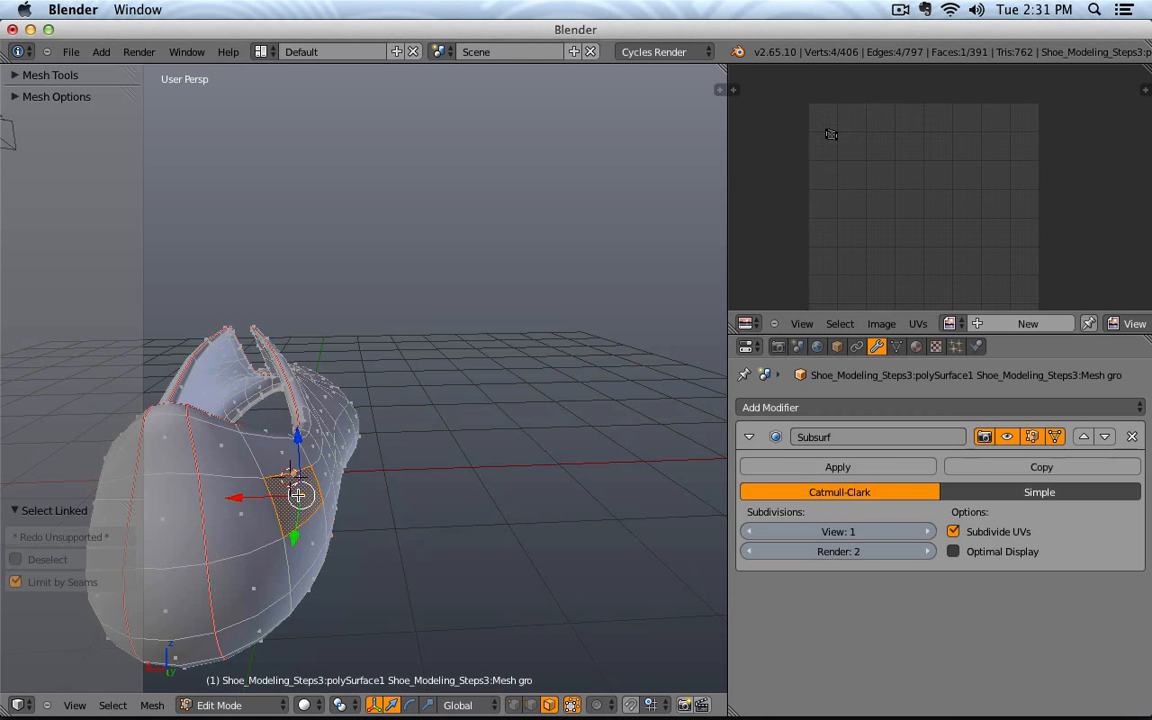
pyautogui.press('l')
pyautogui.moveTo(311, 415); pyautogui.dragTo(419, 509, button='middle')
pyautogui.rightClick(385, 511)
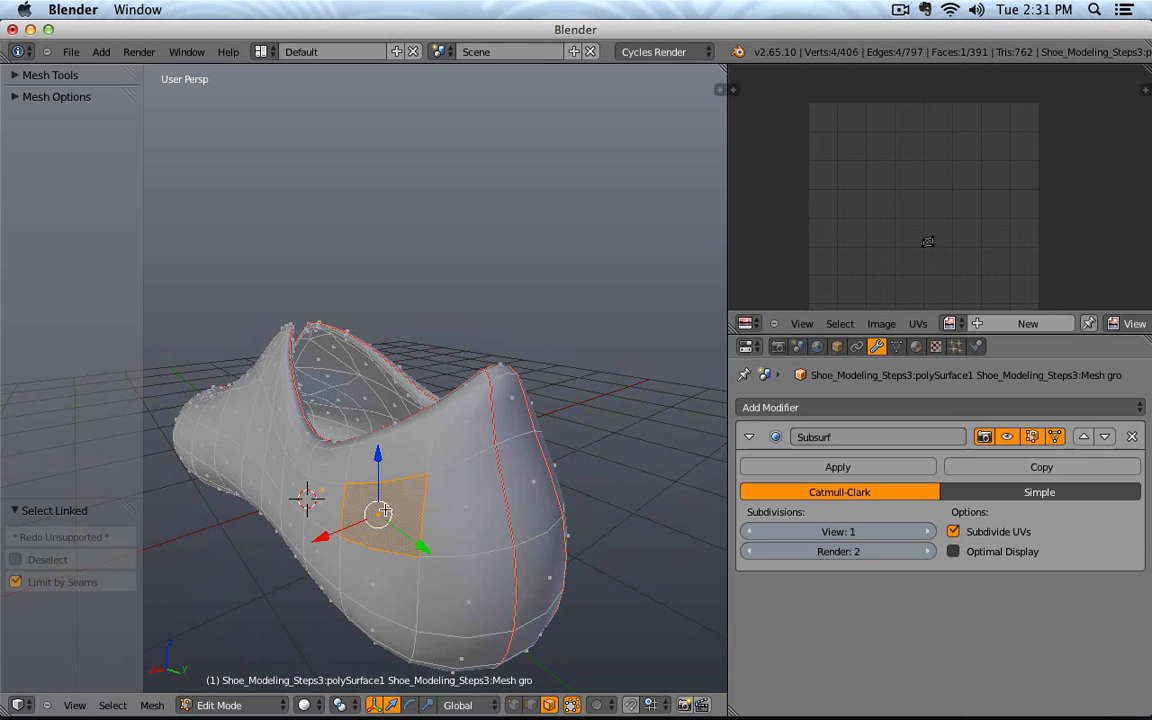
pyautogui.press('l')
pyautogui.scroll(-2, 488, 440)
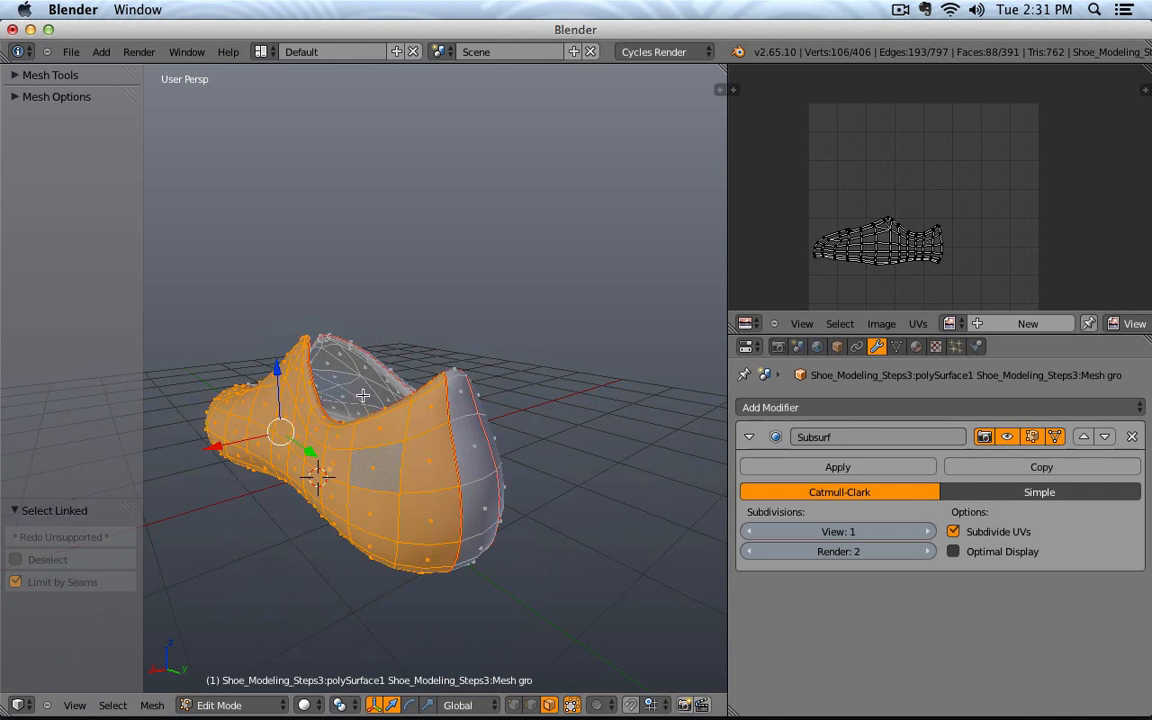
# Step: Select all linked faces of the shoe's other inner side and move their UV island down from the topmost outer-side island
pyautogui.rightClick(408, 373)
pyautogui.press('l')
pyautogui.moveTo(408, 373); pyautogui.dragTo(240, 366, button='middle')
pyautogui.rightClick(230, 366)
pyautogui.press('l')
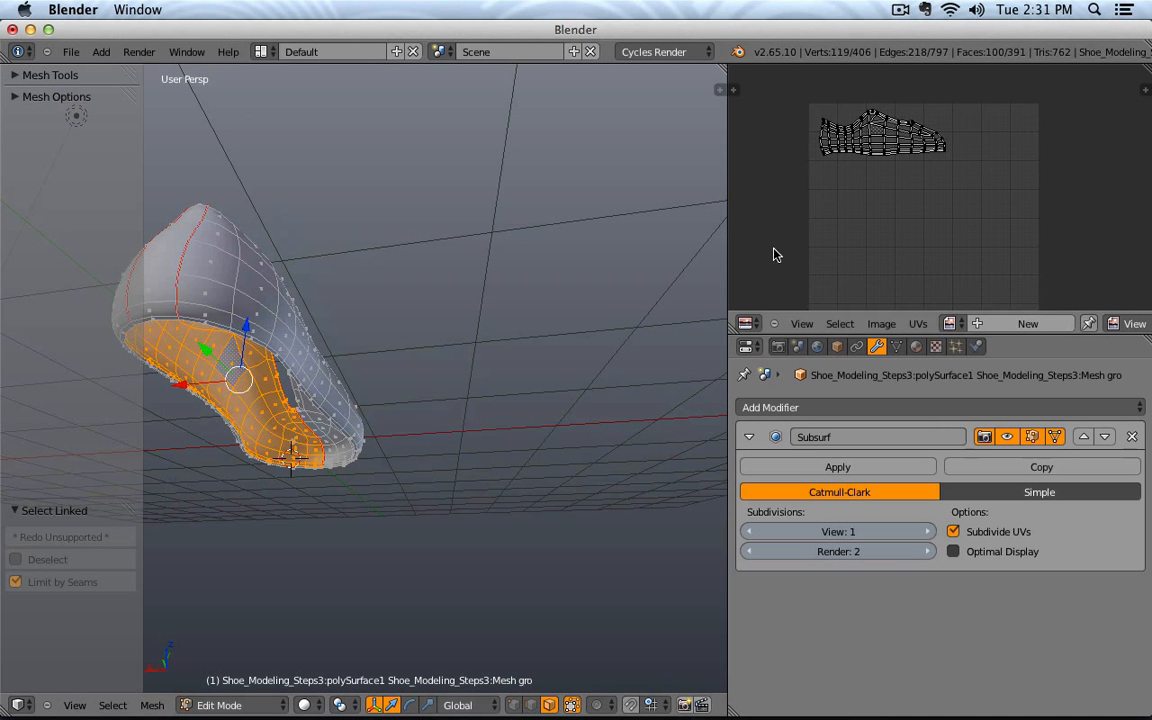
pyautogui.press('a')
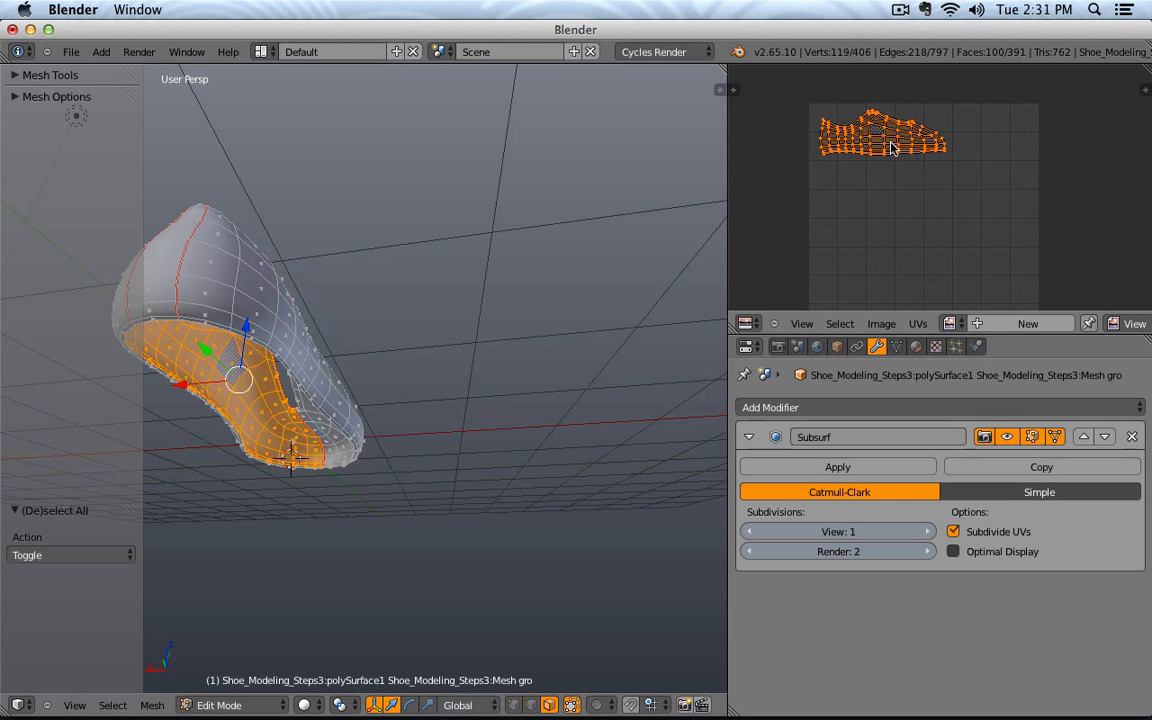
pyautogui.press('g')
pyautogui.click(938, 289)
# Step: With the whole mesh selected, move only the island outside the grid by about -0.734, 0.156 onto the topmost shoe-side island
pyautogui.press('a')
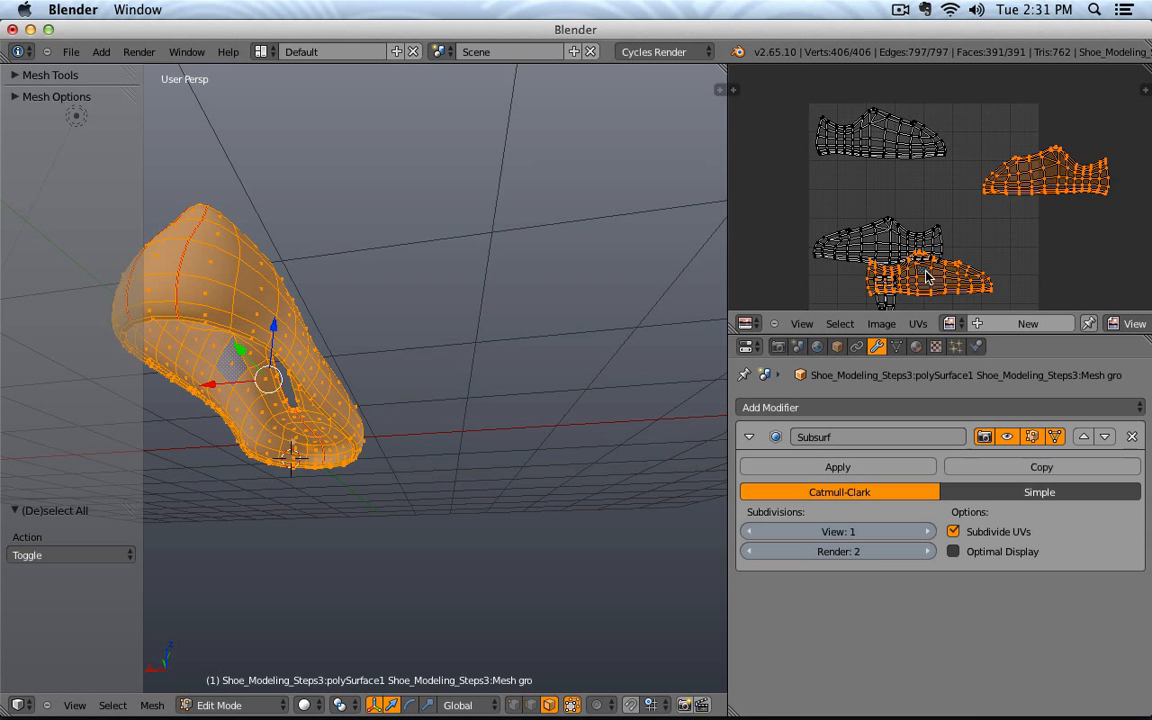
pyautogui.press('a')
pyautogui.press('l')
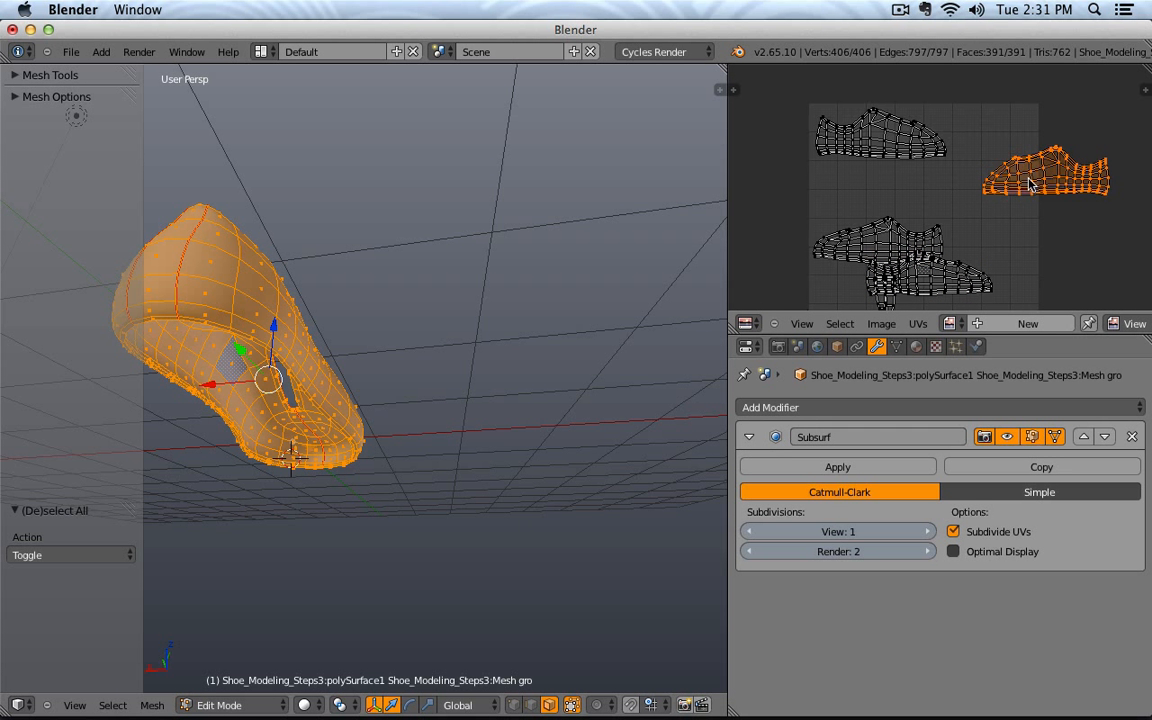
pyautogui.press('g')
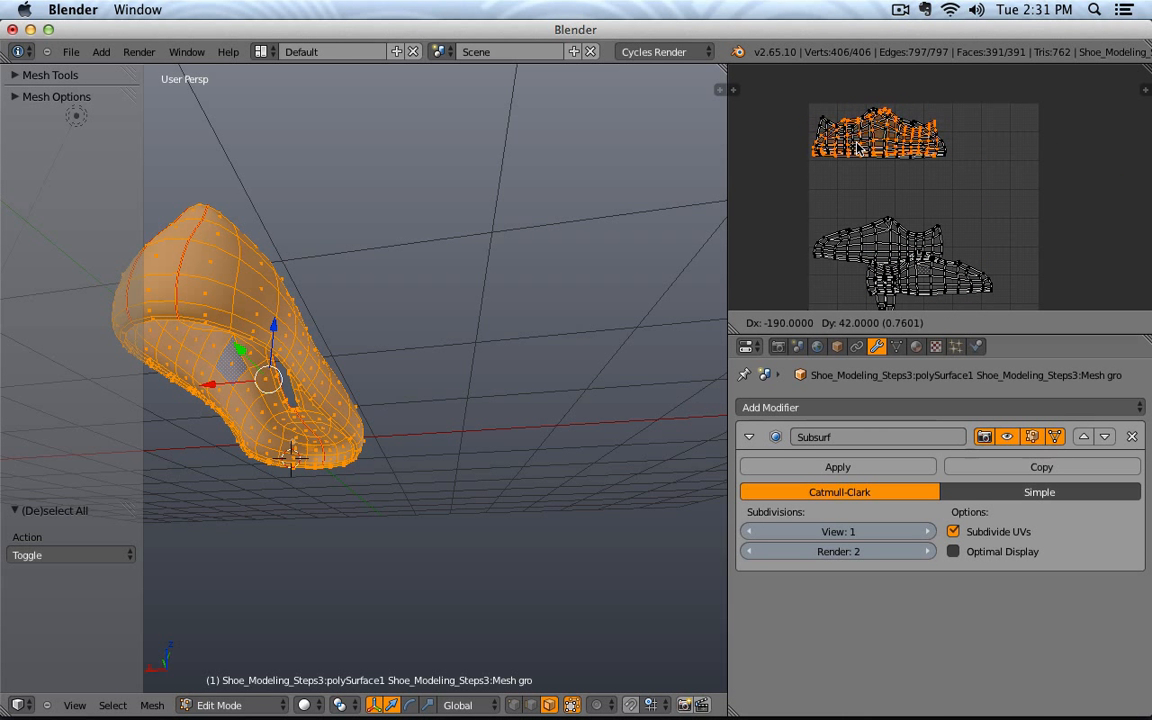
pyautogui.click(860, 150)
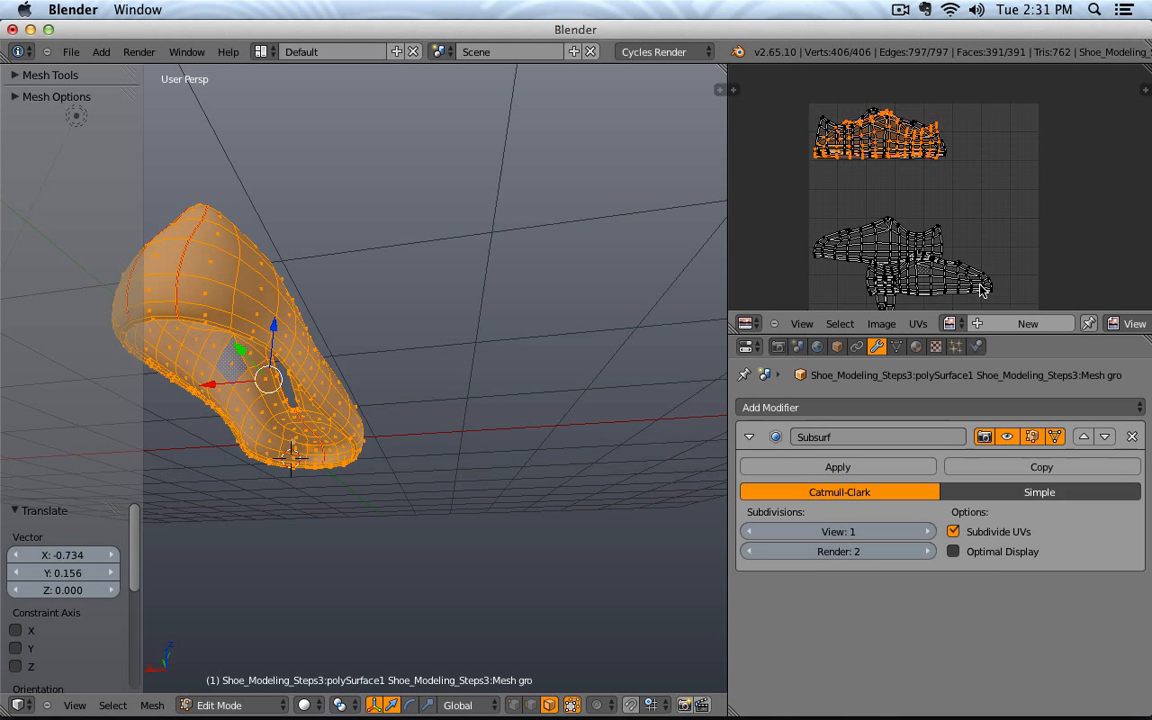
# Step: Select only the lowest shoe-side island and move it by about -0.211, 0.148 onto the island just above it
pyautogui.press('a')
pyautogui.press('l')
pyautogui.press('g')
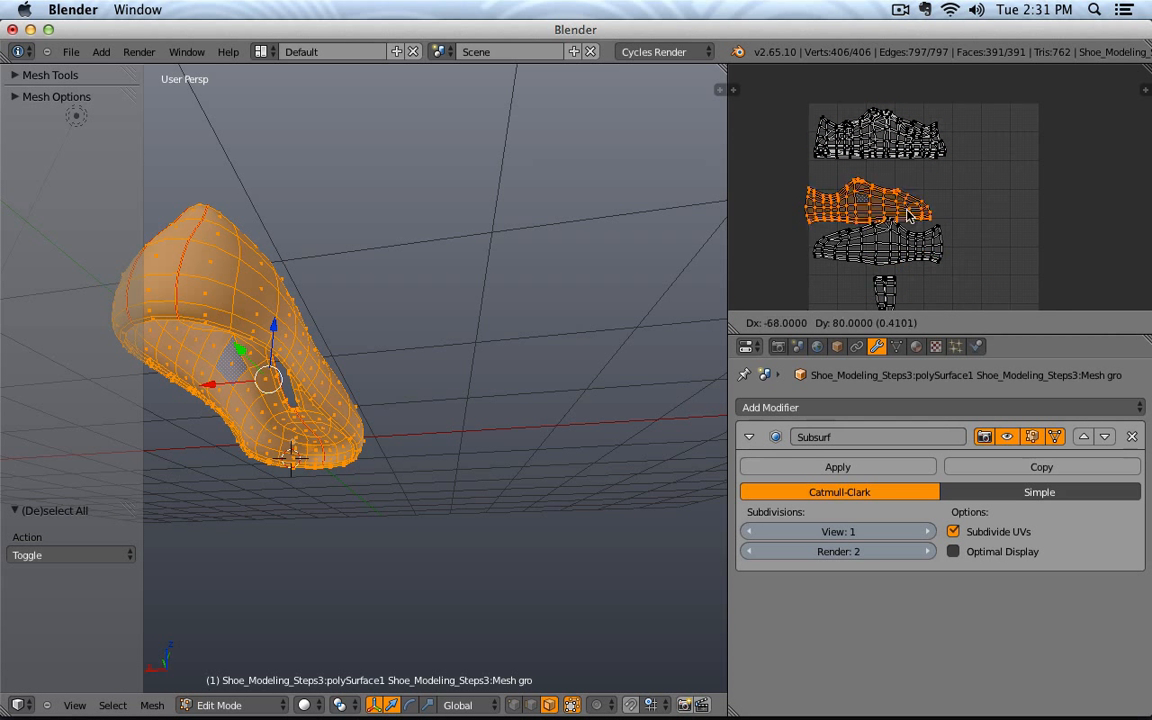
pyautogui.click(928, 256)
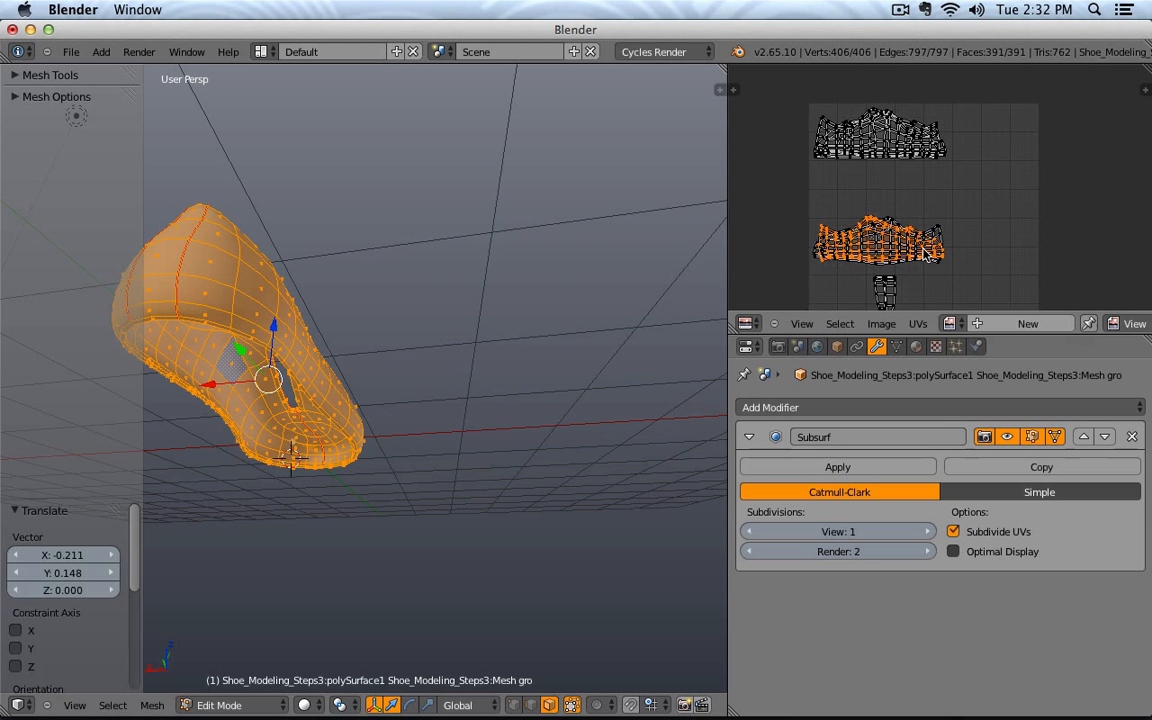
# Step: Box-select the lower overlapping pair of shoe-side islands and move it up directly beneath the top pair
pyautogui.press('a')
pyautogui.press('b')
pyautogui.moveTo(964, 187); pyautogui.dragTo(793, 271)
pyautogui.press('b')
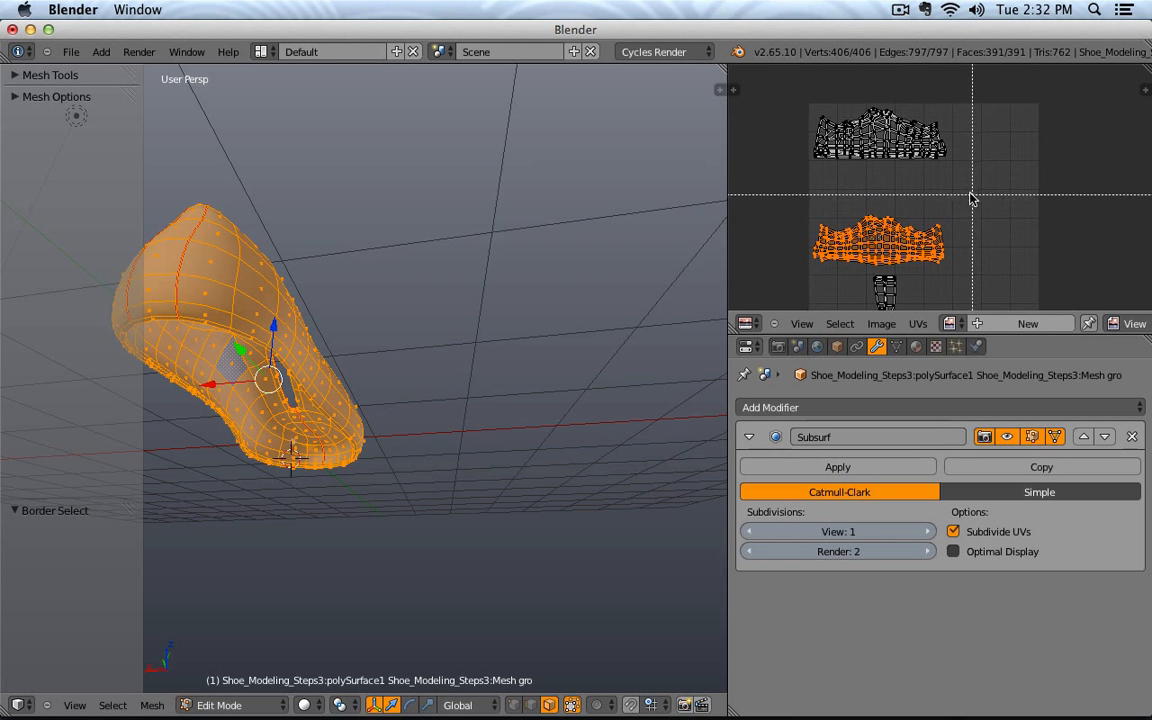
pyautogui.moveTo(965, 188); pyautogui.dragTo(810, 263)
pyautogui.press('g')
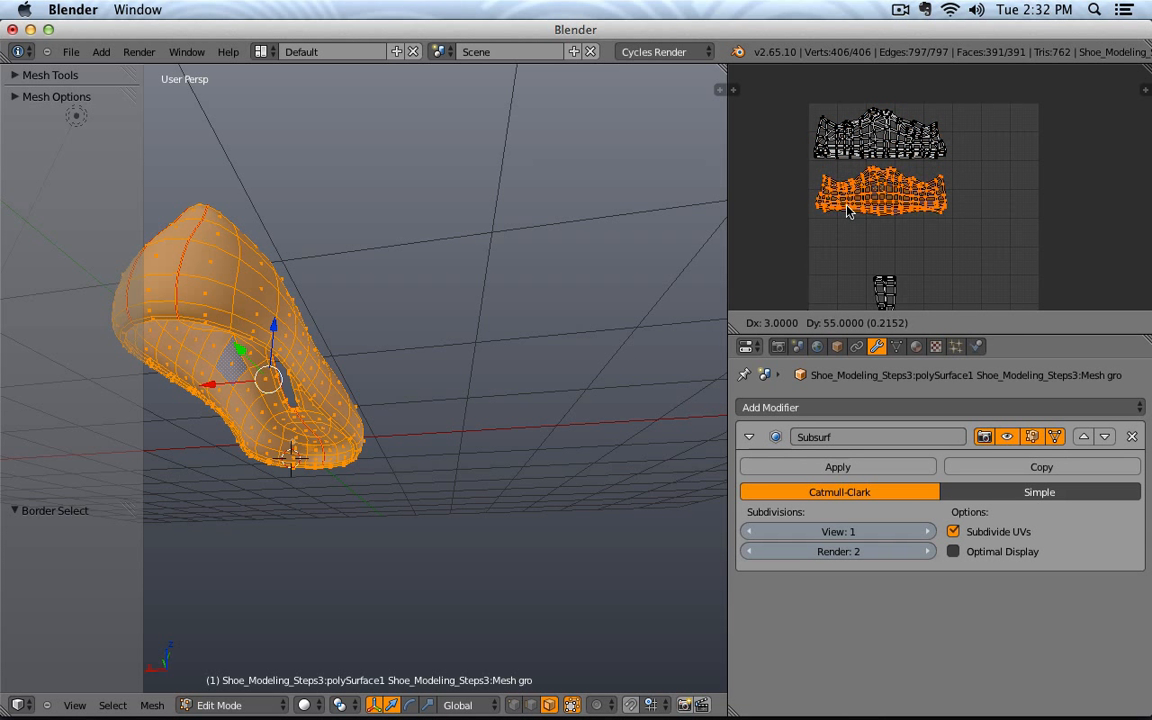
pyautogui.click(868, 210)
# Step: Box-select both overlapping pairs of shoe-side islands, leaving the narrow heel strips unselected
pyautogui.press('a')
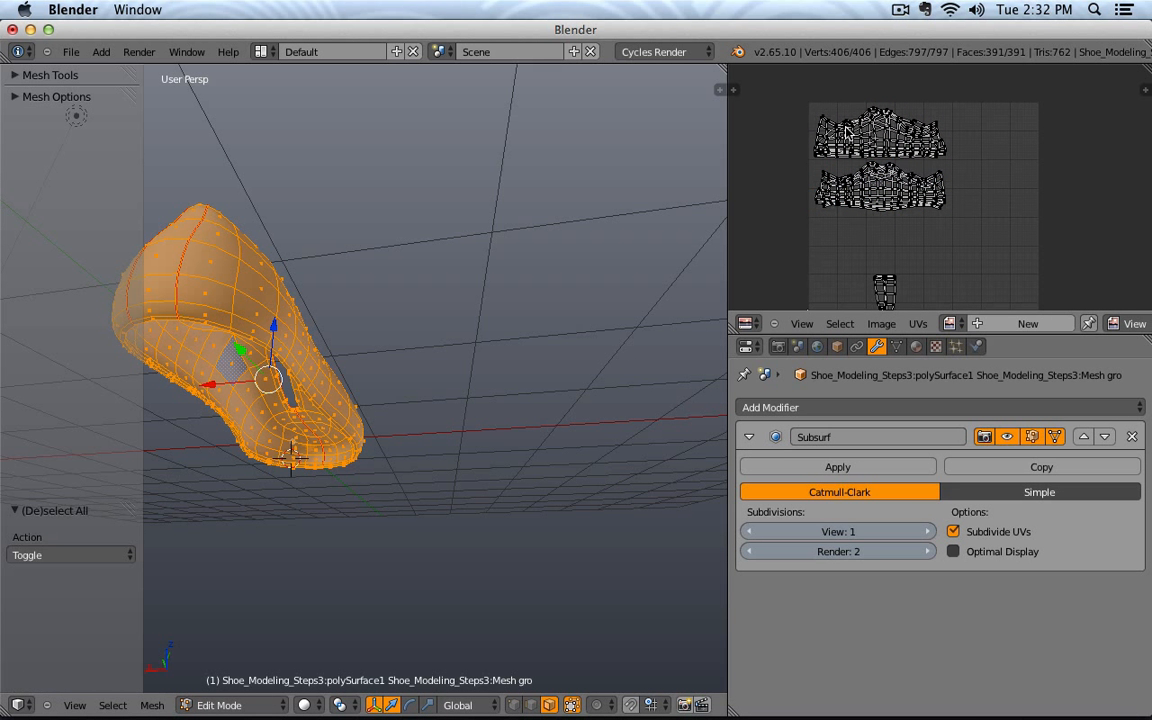
pyautogui.press('b')
pyautogui.moveTo(779, 90); pyautogui.dragTo(1015, 243)
pyautogui.scroll(-1, 932, 200)
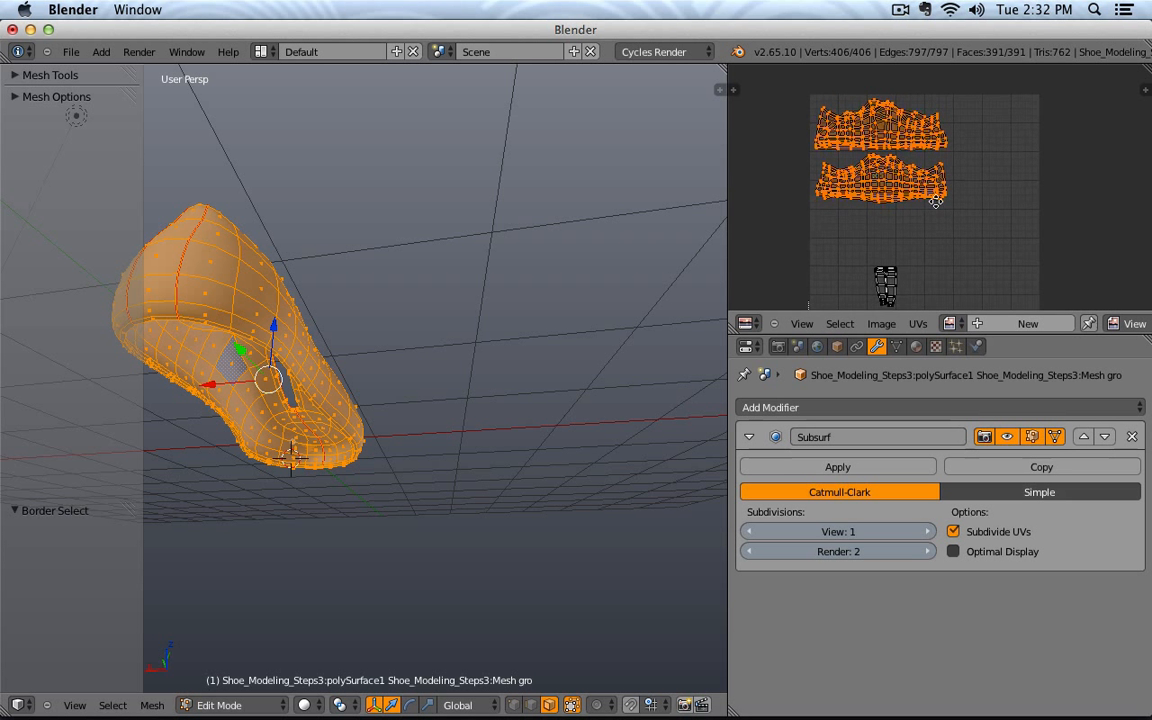
pyautogui.scroll(1, 940, 198)
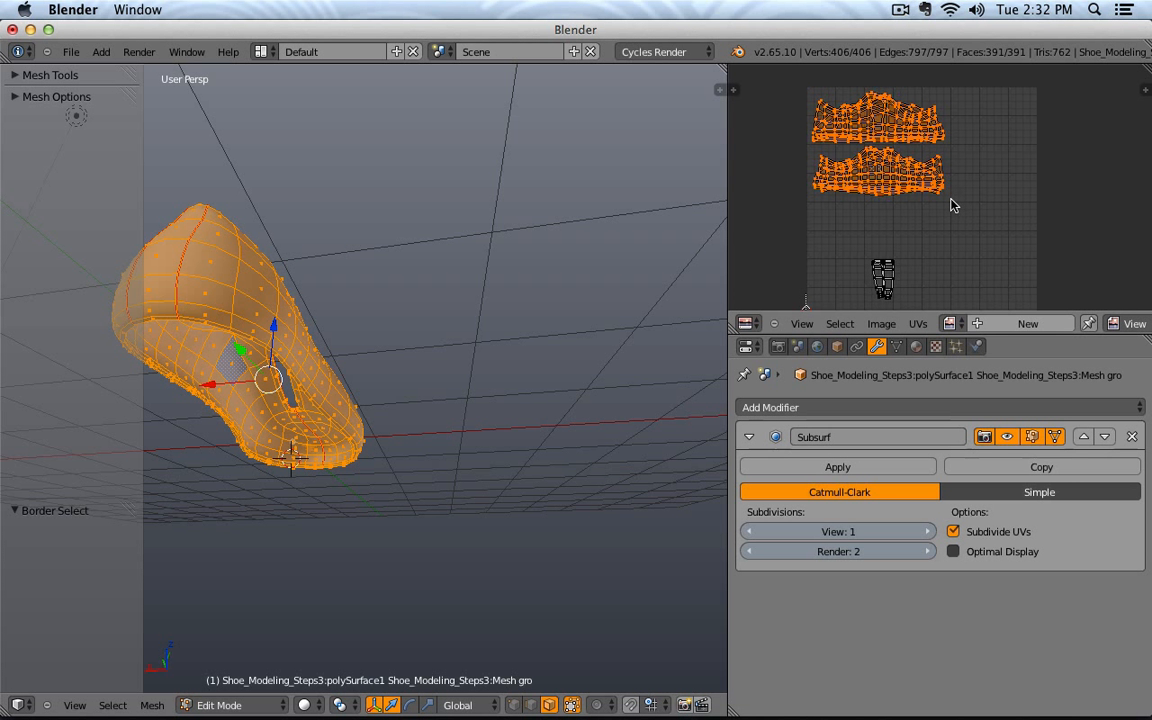
pyautogui.press('space')
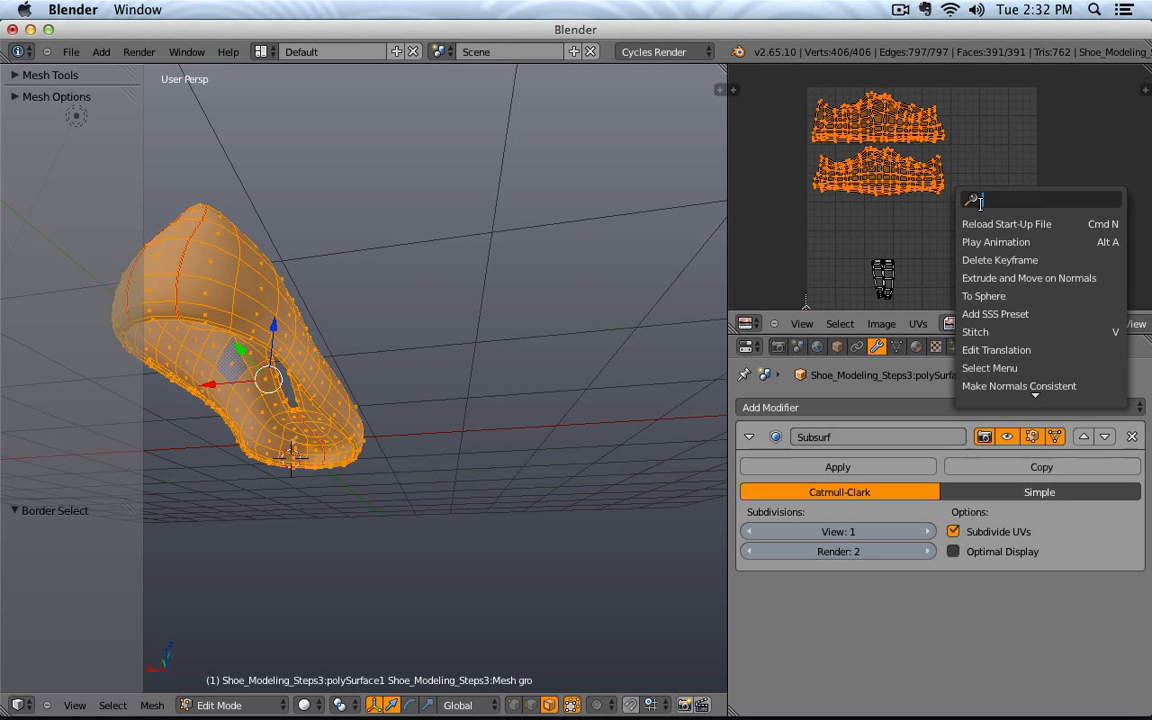
pyautogui.write('sdfg.mdf')
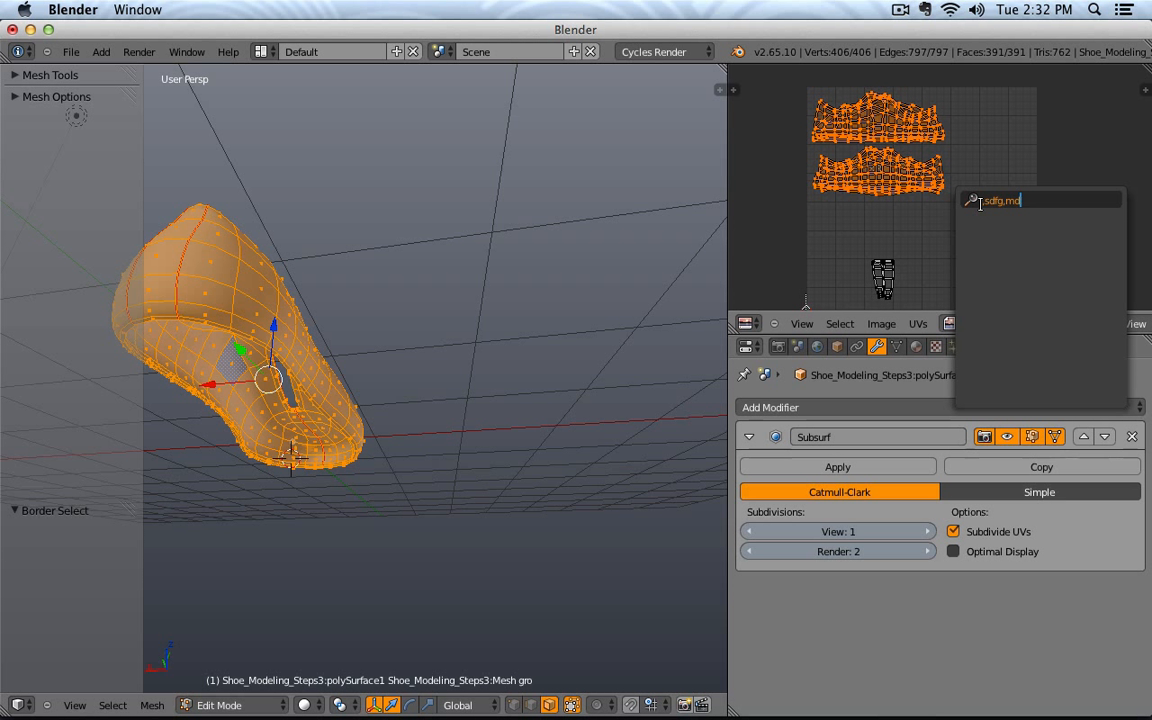
pyautogui.press('BackSpace')
pyautogui.press('BackSpace')
pyautogui.press('BackSpace')
pyautogui.press('BackSpace')
pyautogui.press('BackSpace')
pyautogui.press('BackSpace')
pyautogui.press('BackSpace')
pyautogui.write('extr')
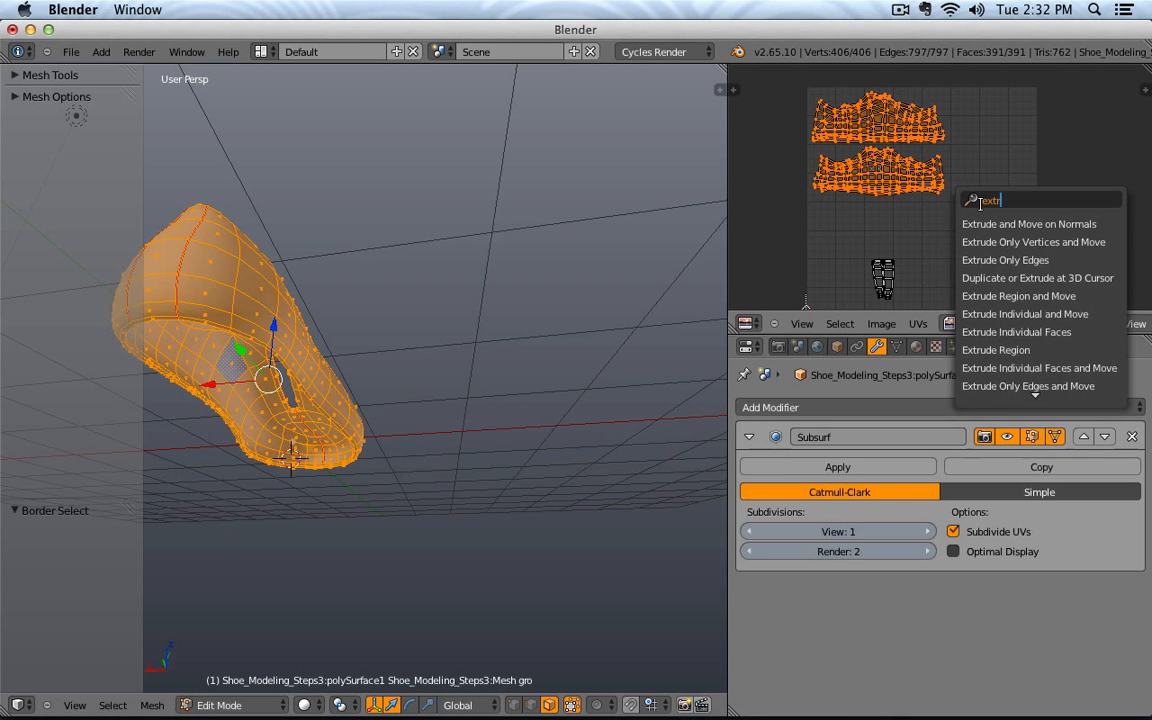
pyautogui.press('Escape')
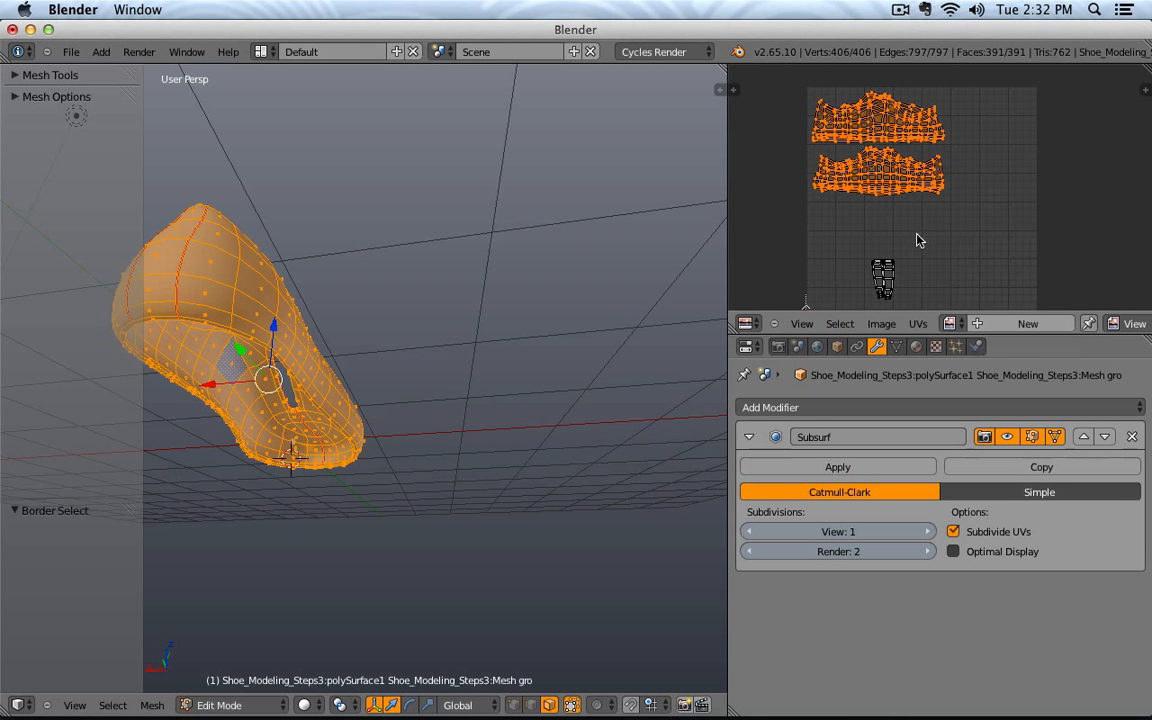
# Step: Maximize the UV editor and move the selected shoe-side islands toward the horizontal centre of the grid
pyautogui.hotkey('ctrl', 'Up')
pyautogui.scroll(2, 572, 355)
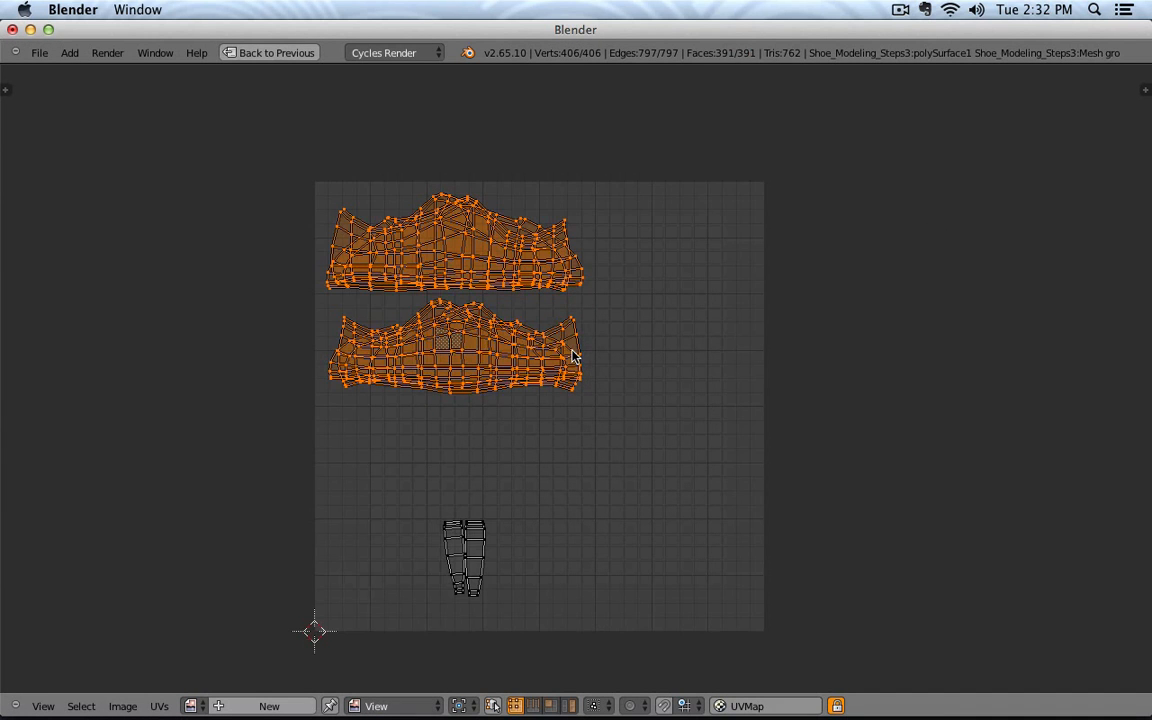
pyautogui.moveTo(572, 355); pyautogui.dragTo(618, 317, button='middle')
pyautogui.press('g')
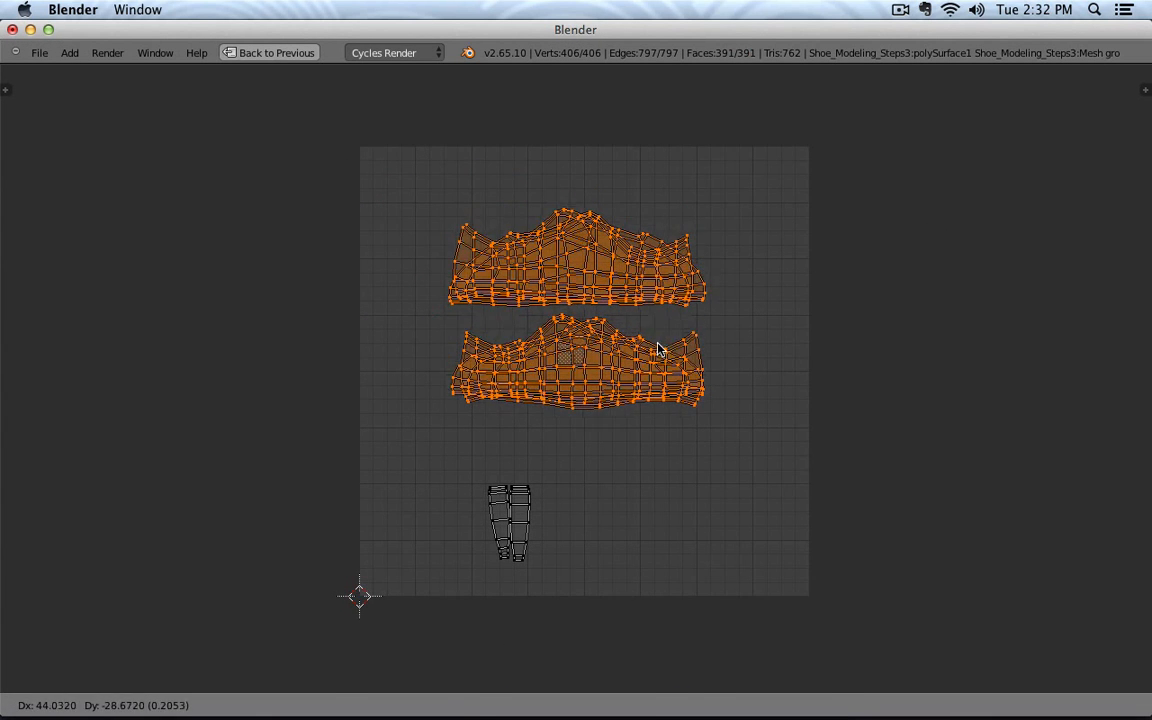
pyautogui.click(660, 350)
pyautogui.press('r')
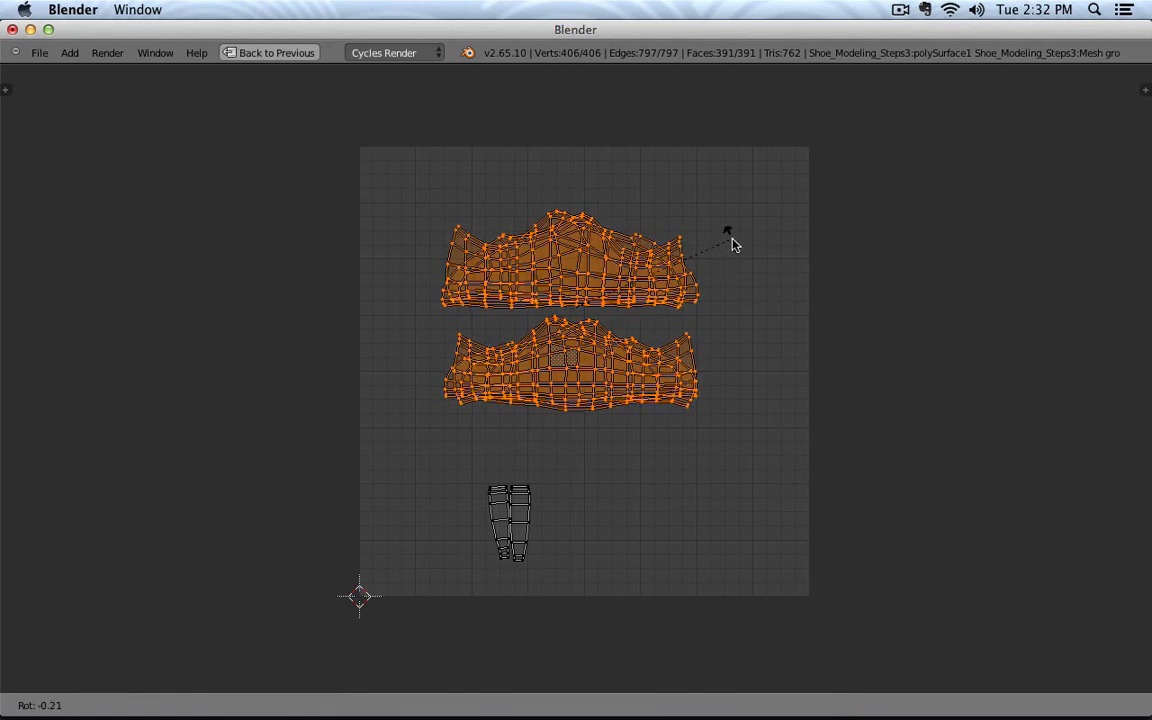
pyautogui.rightClick(745, 231)
# Step: Scale up the selected shoe-side islands and recentre them so they nearly span the UV grid's width
pyautogui.press('s')
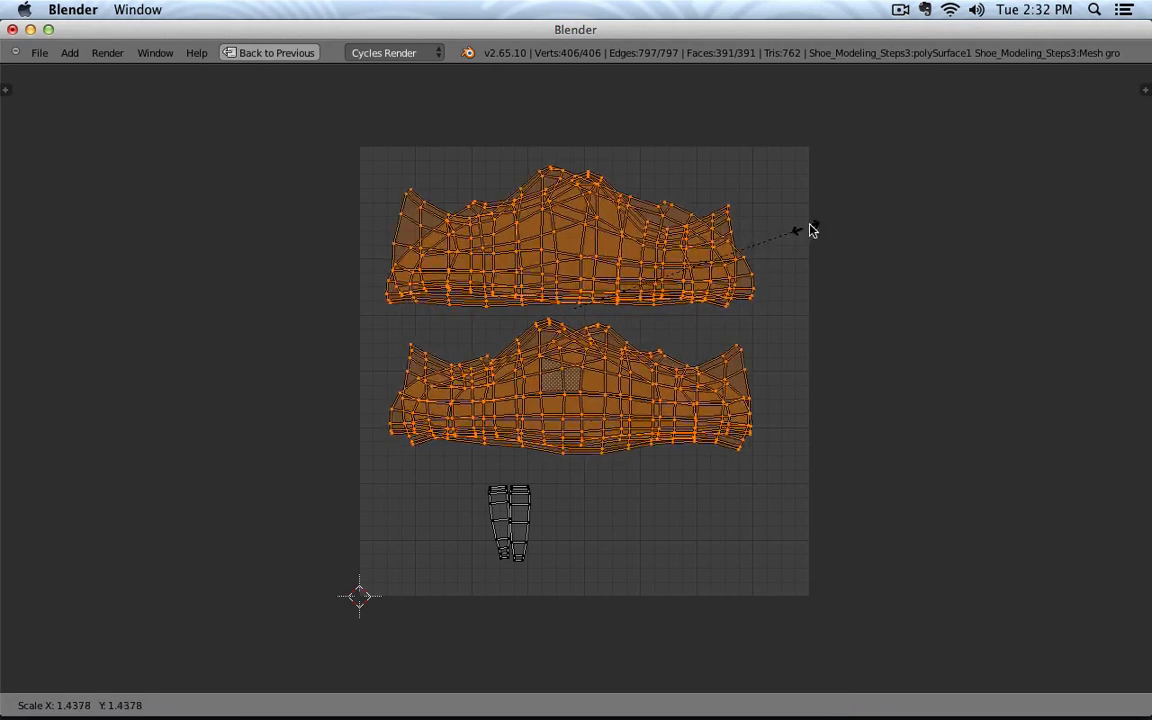
pyautogui.click(828, 221)
pyautogui.press('g')
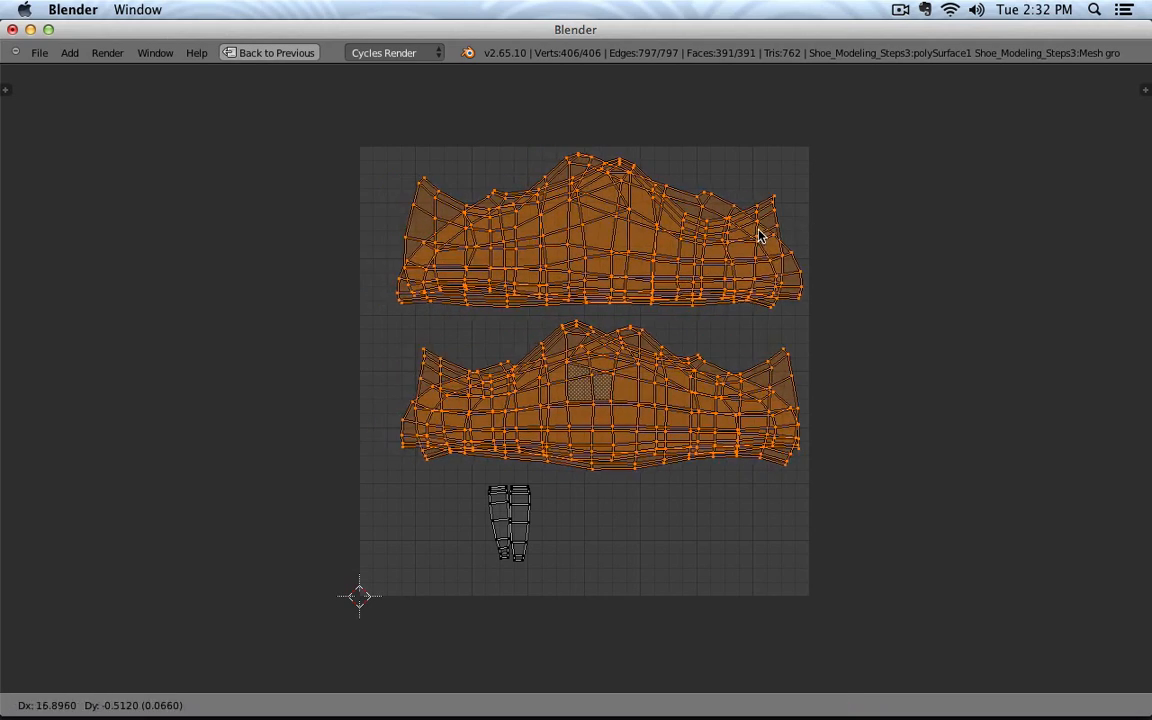
pyautogui.click(748, 230)
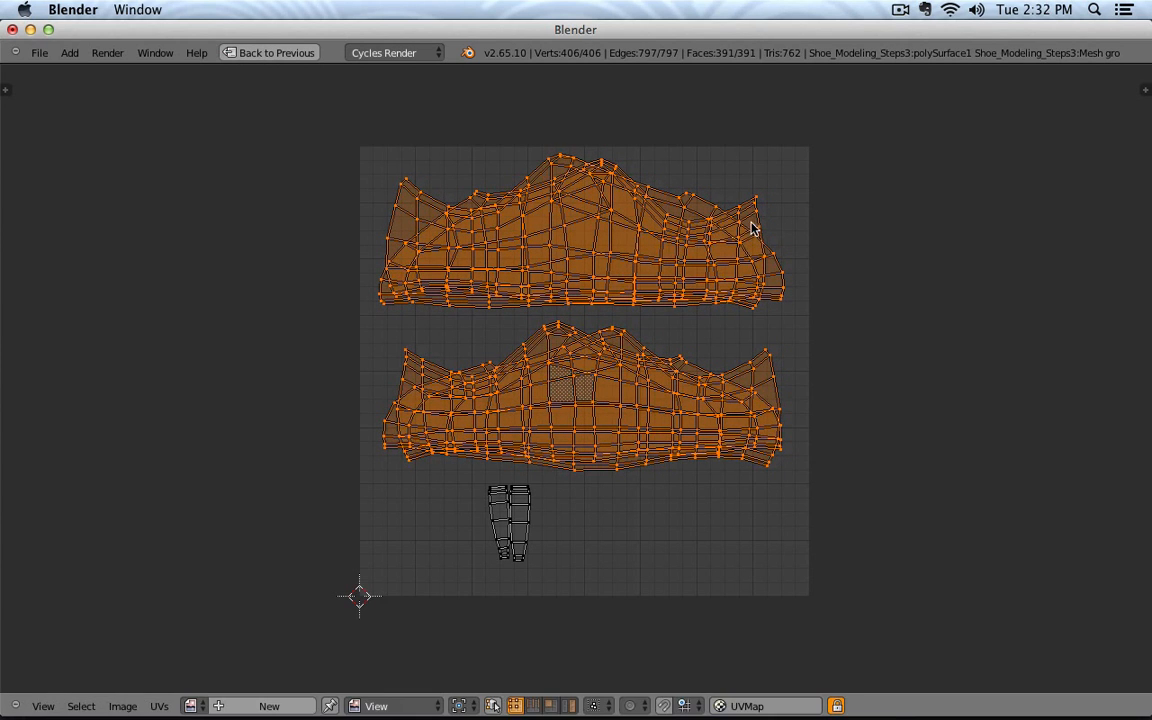
pyautogui.press('s')
pyautogui.click(763, 219)
# Step: Select only the two narrow heel strip islands, move them over the lower pair's left end, rotate them slightly and enlarge them
pyautogui.press('a')
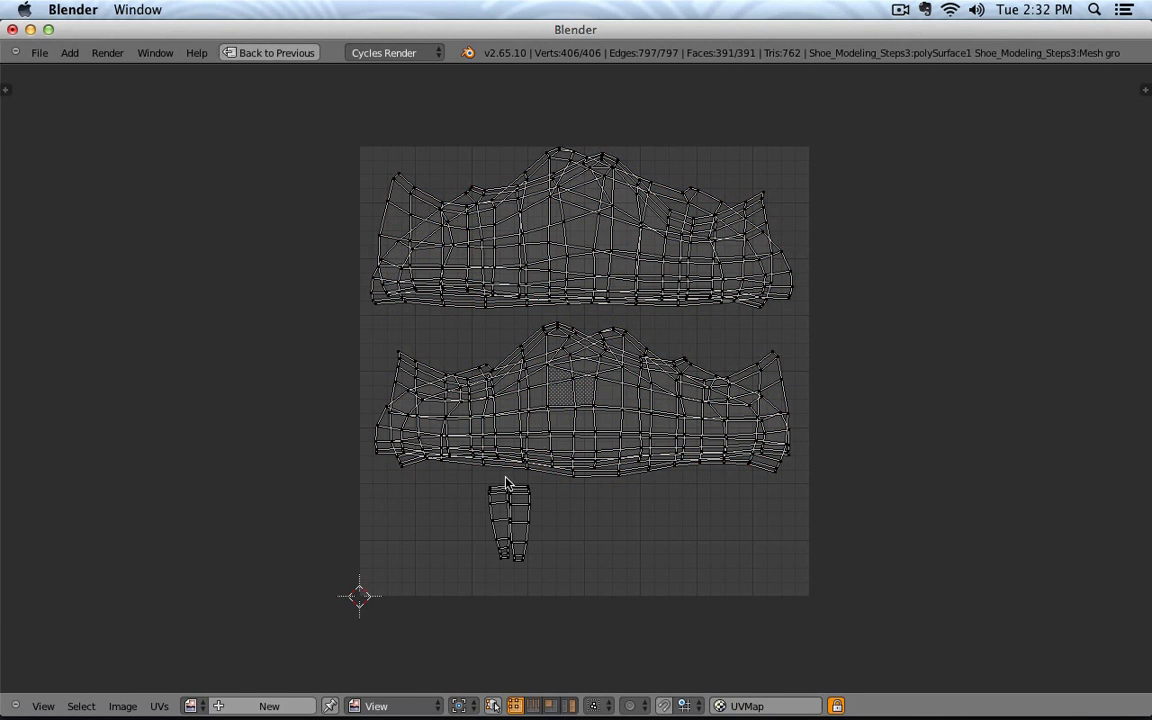
pyautogui.press('b')
pyautogui.moveTo(473, 477); pyautogui.dragTo(560, 589)
pyautogui.press('g')
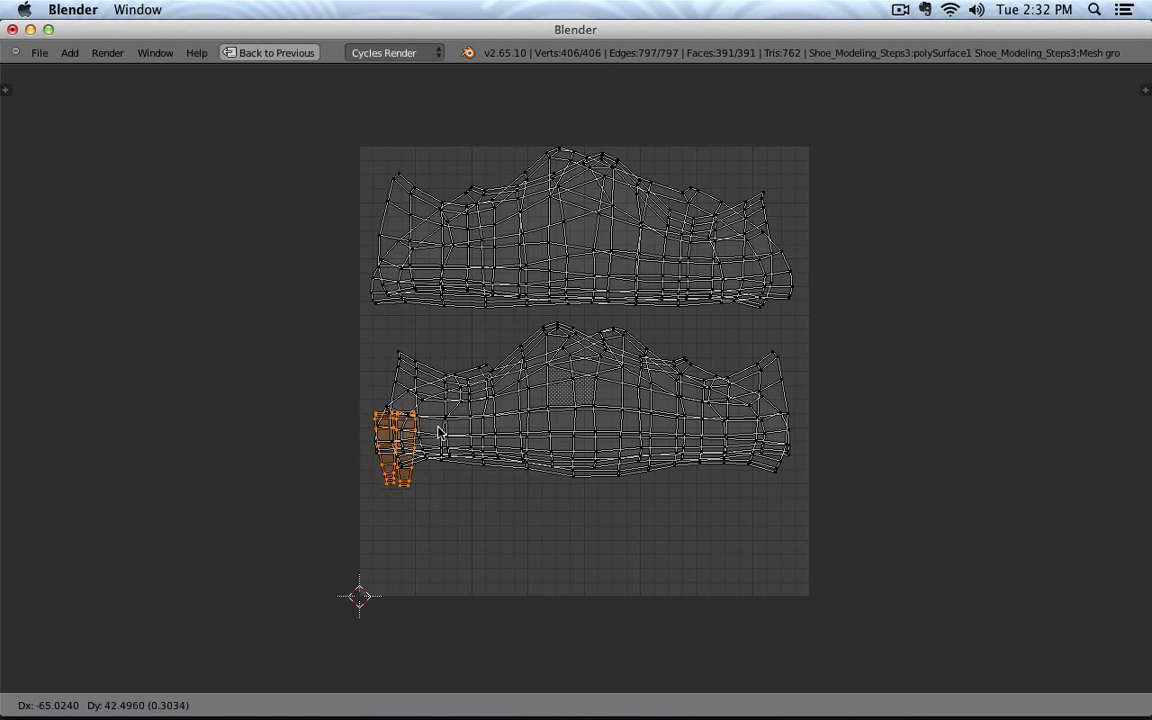
pyautogui.click(513, 381)
pyautogui.press('r')
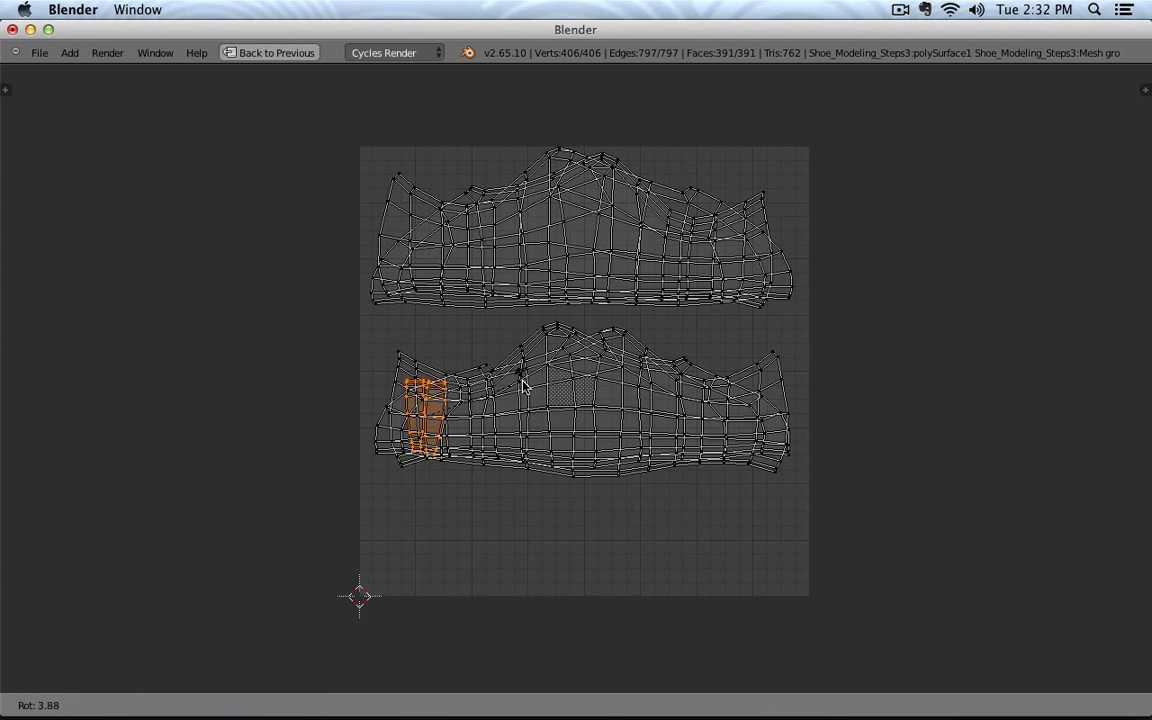
pyautogui.click(515, 374)
pyautogui.press('s')
pyautogui.click(547, 355)
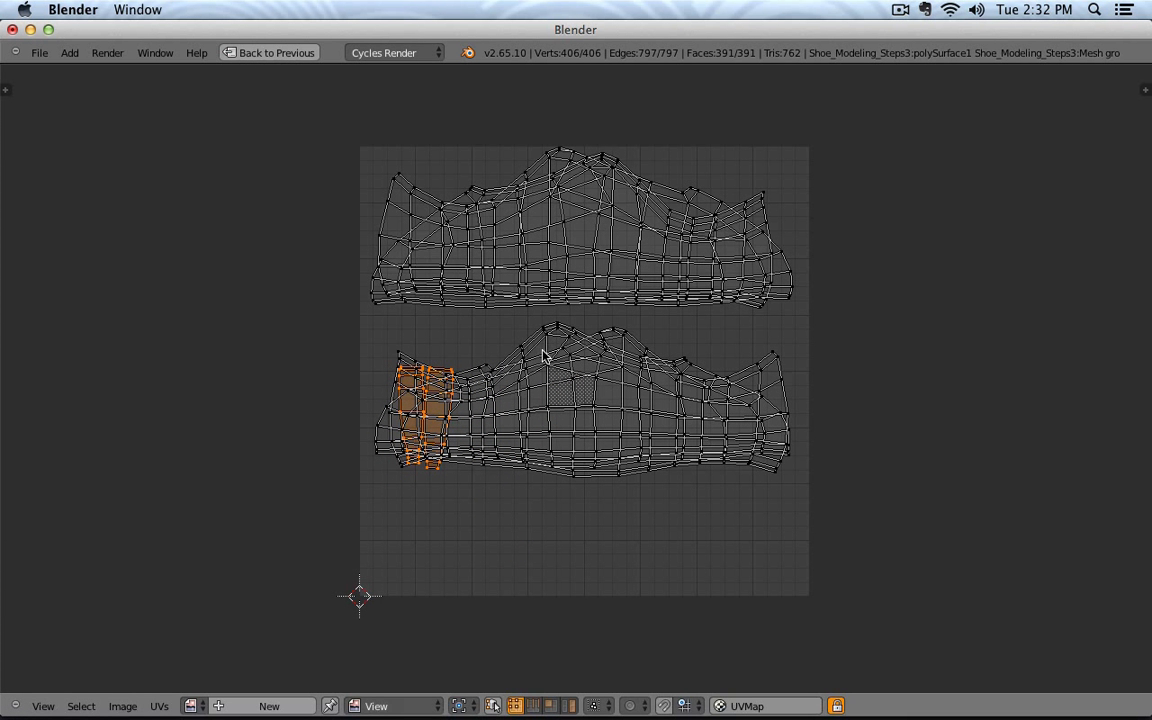
# Step: Move the heel strip islands into the grid's free lower-left corner, beneath the lower pair of shoe-side islands
pyautogui.press('g')
pyautogui.click(546, 327)
pyautogui.press('g')
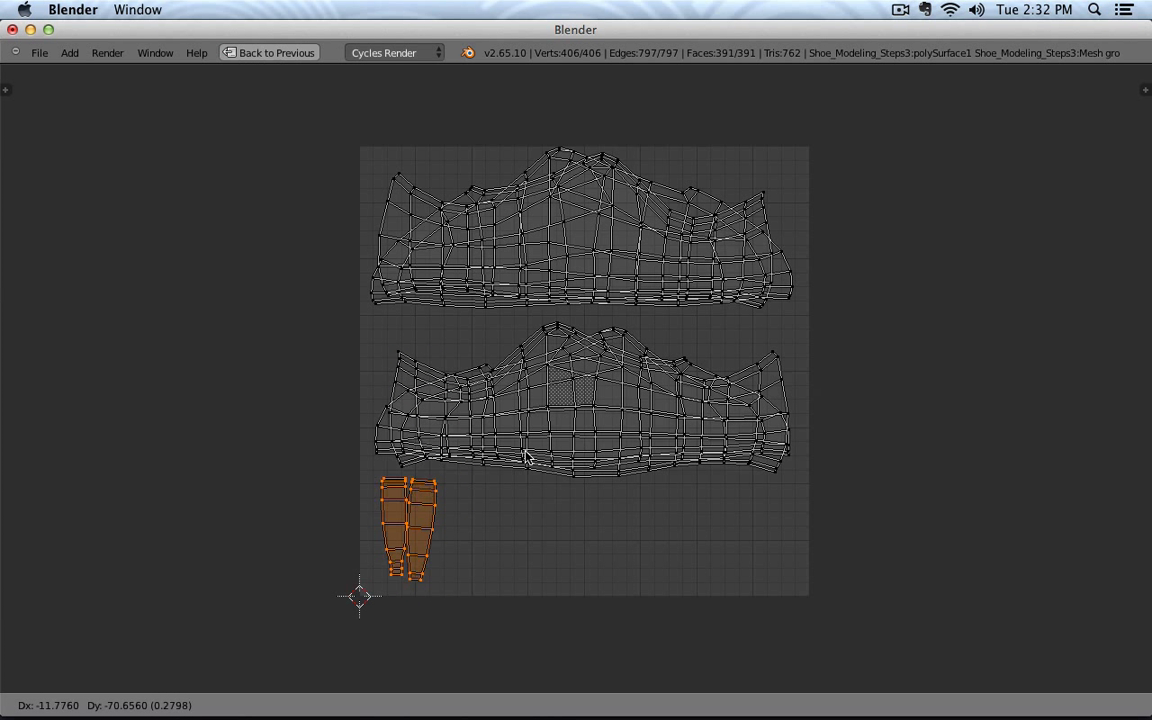
pyautogui.click(532, 459)
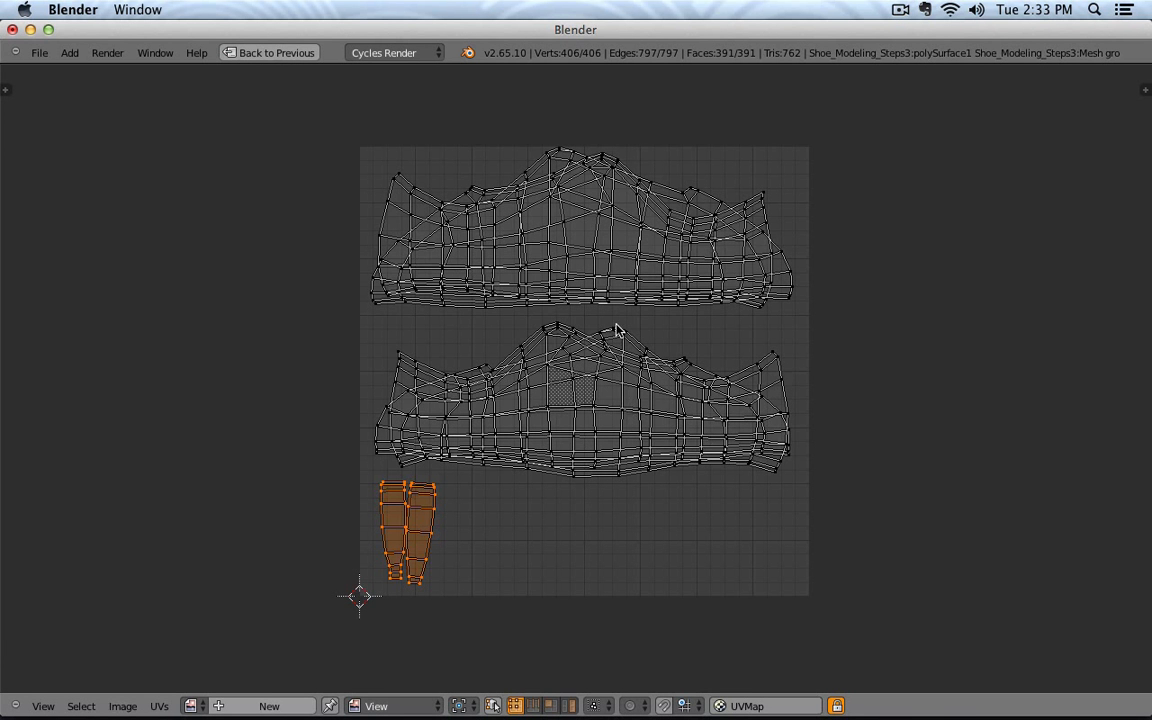
pyautogui.hotkey('ctrl', 'Up')
pyautogui.hotkey('ctrl', 'Up')
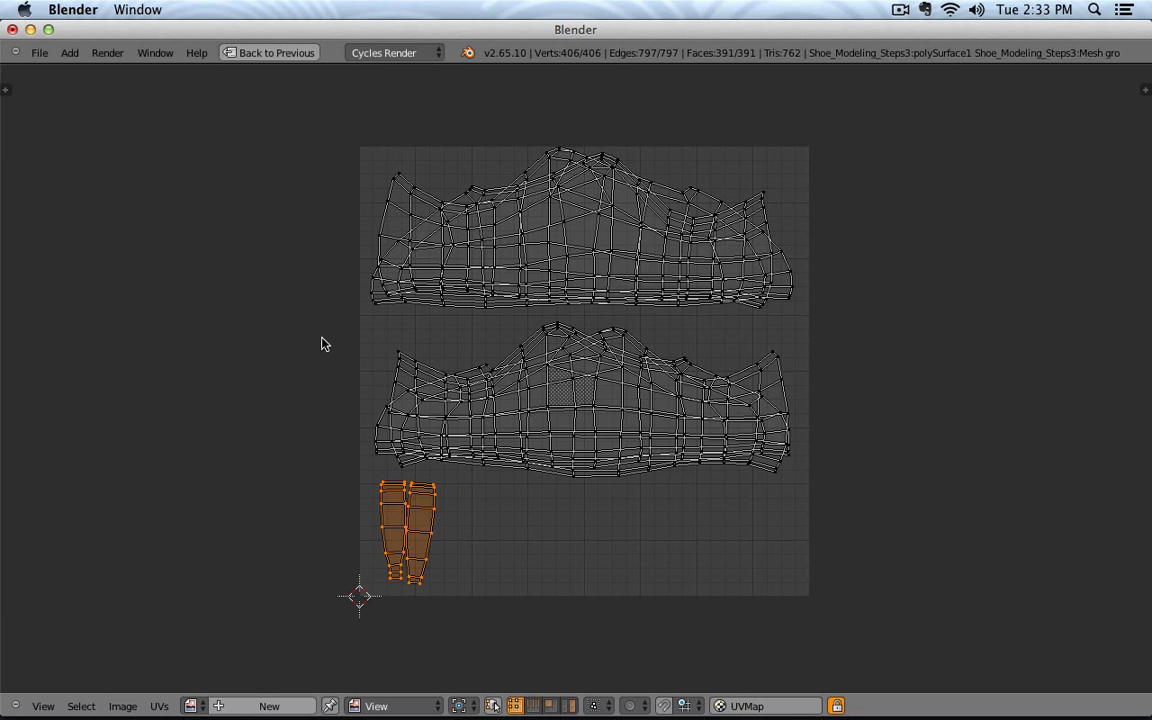
pyautogui.click(160, 706)
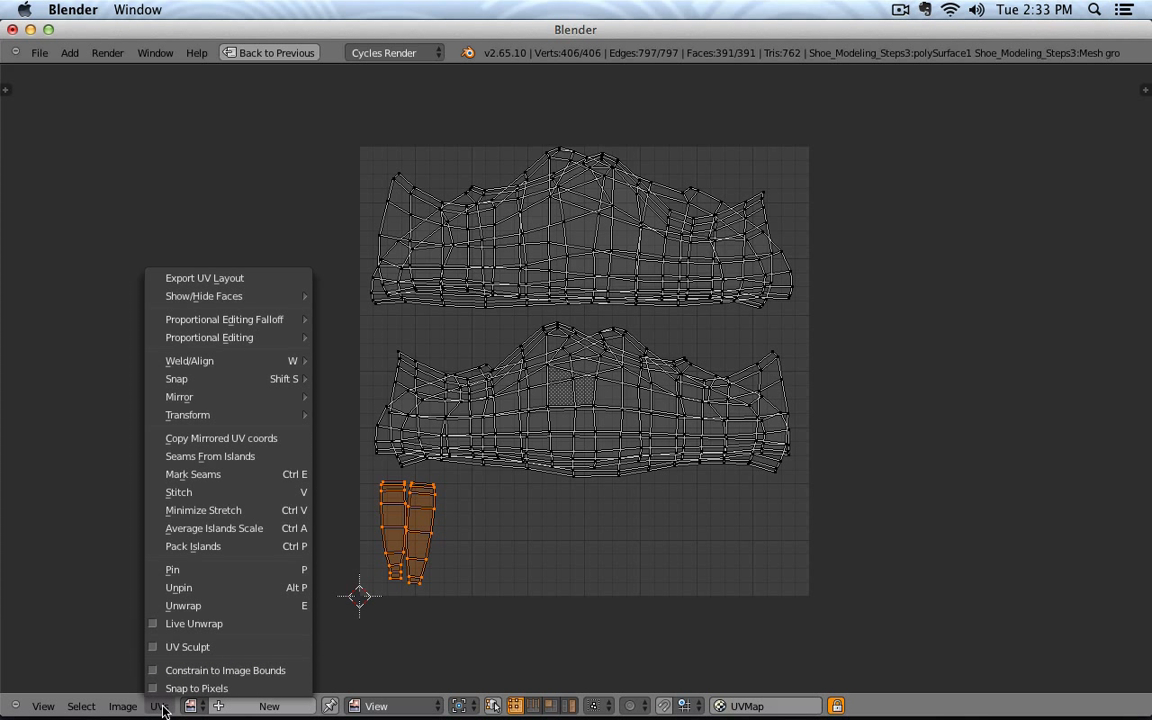
pyautogui.click(257, 287)
pyautogui.click(52, 253)
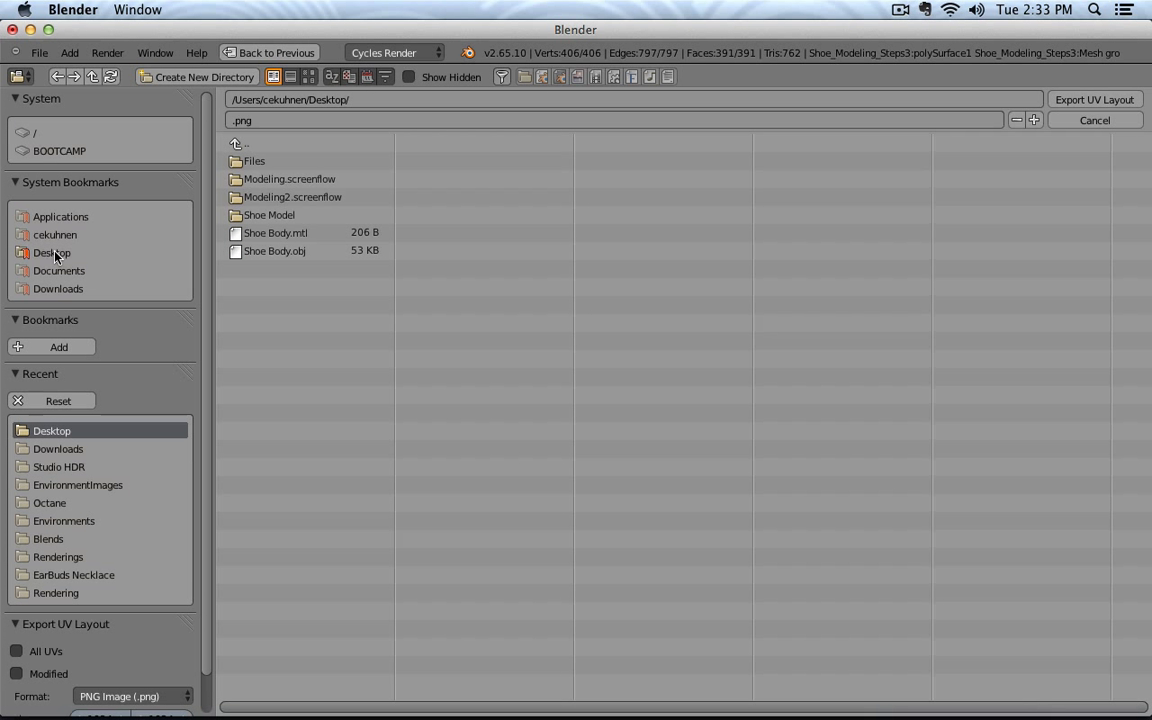
pyautogui.scroll(-2, 185, 494)
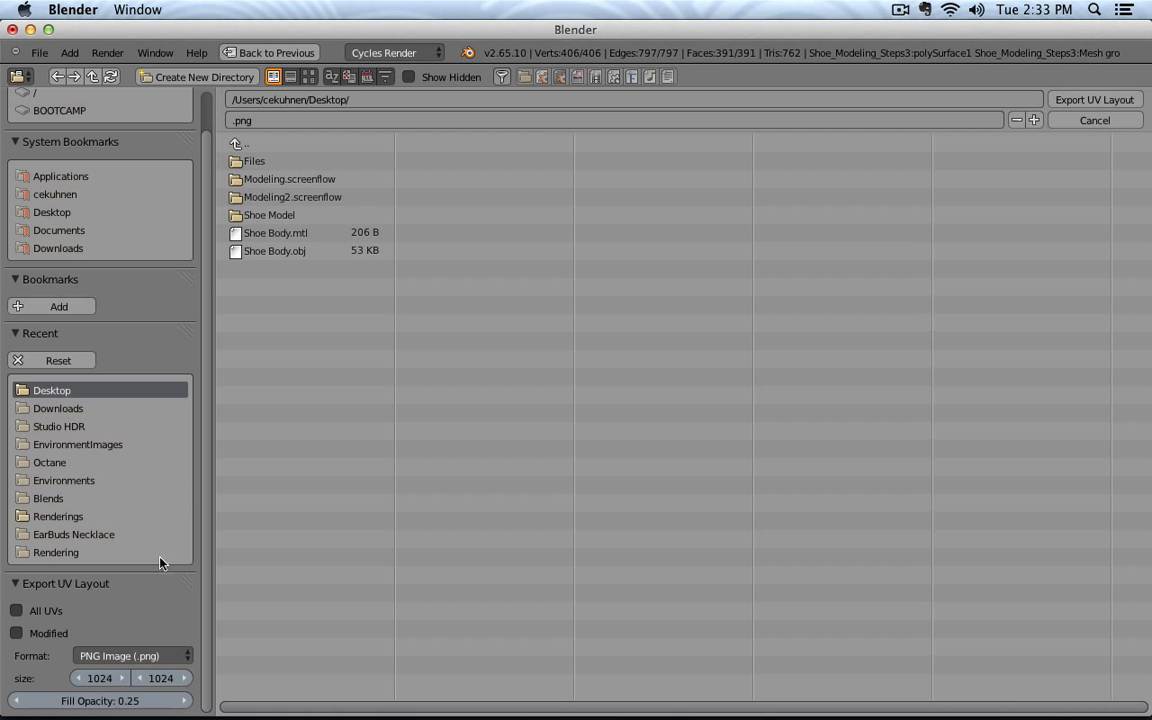
pyautogui.click(57, 641)
pyautogui.click(1093, 116)
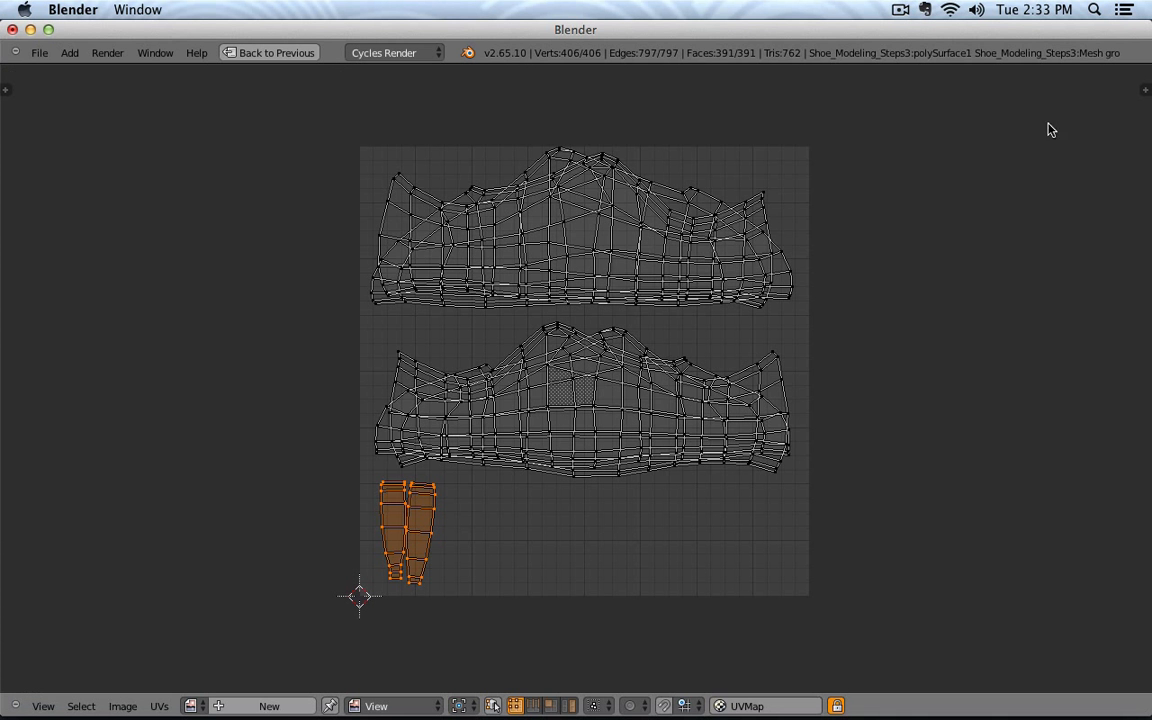
# Step: Restore the split layout, unwrap the shoe mesh again and compare the islands with Use Subsurf Modifier on and off
pyautogui.hotkey('shift', 'space')
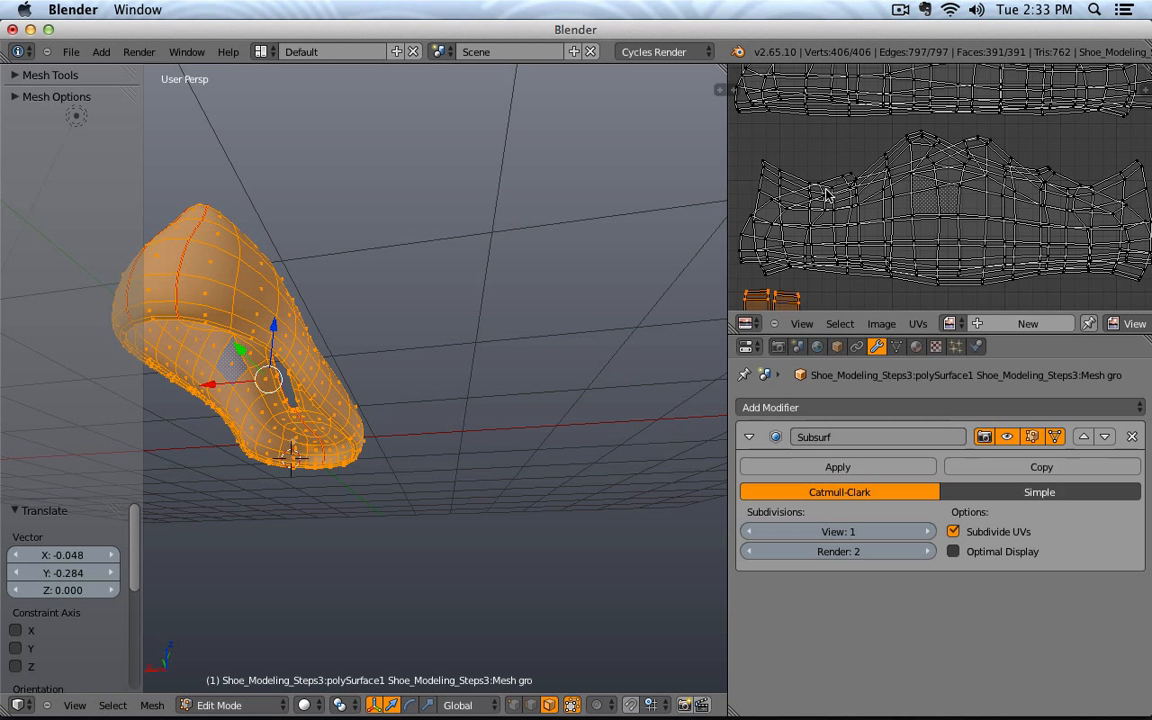
pyautogui.press('u')
pyautogui.click(342, 288)
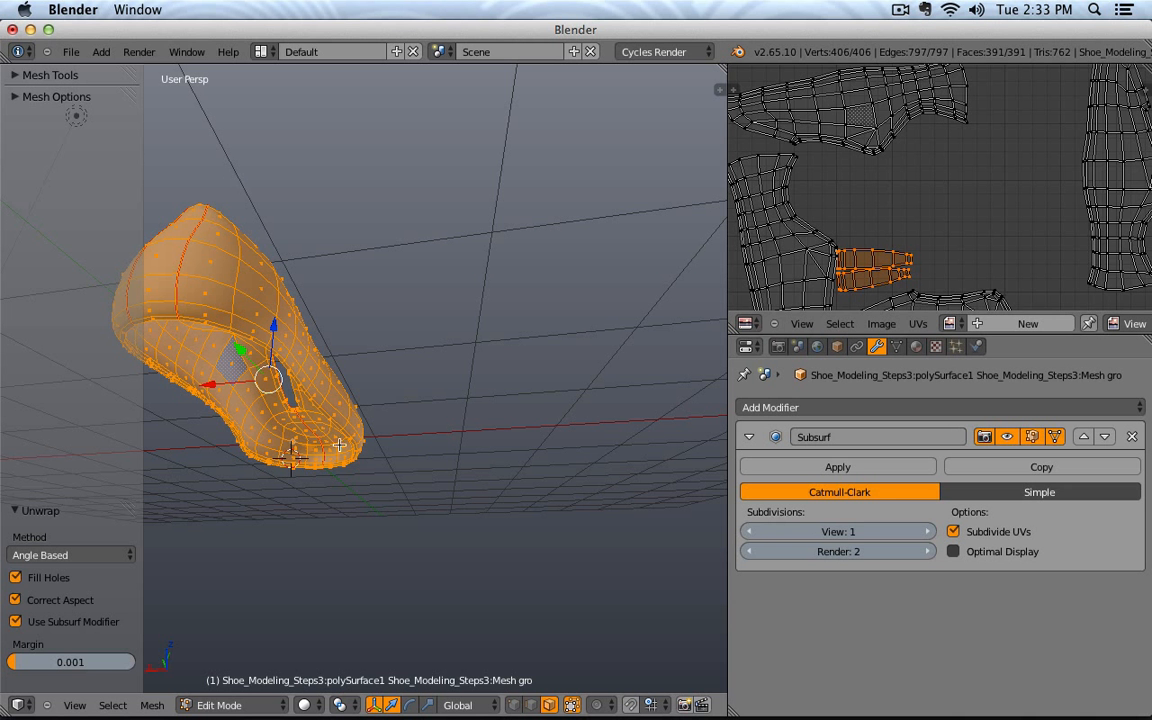
pyautogui.click(73, 627)
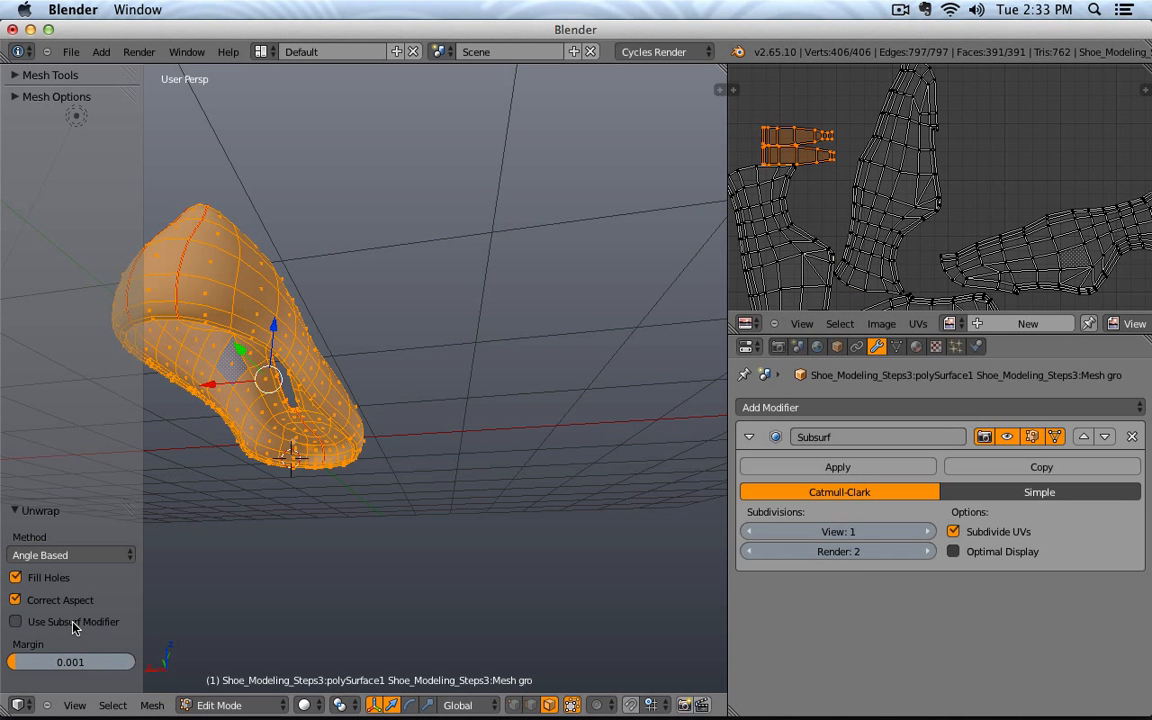
pyautogui.click(80, 623)
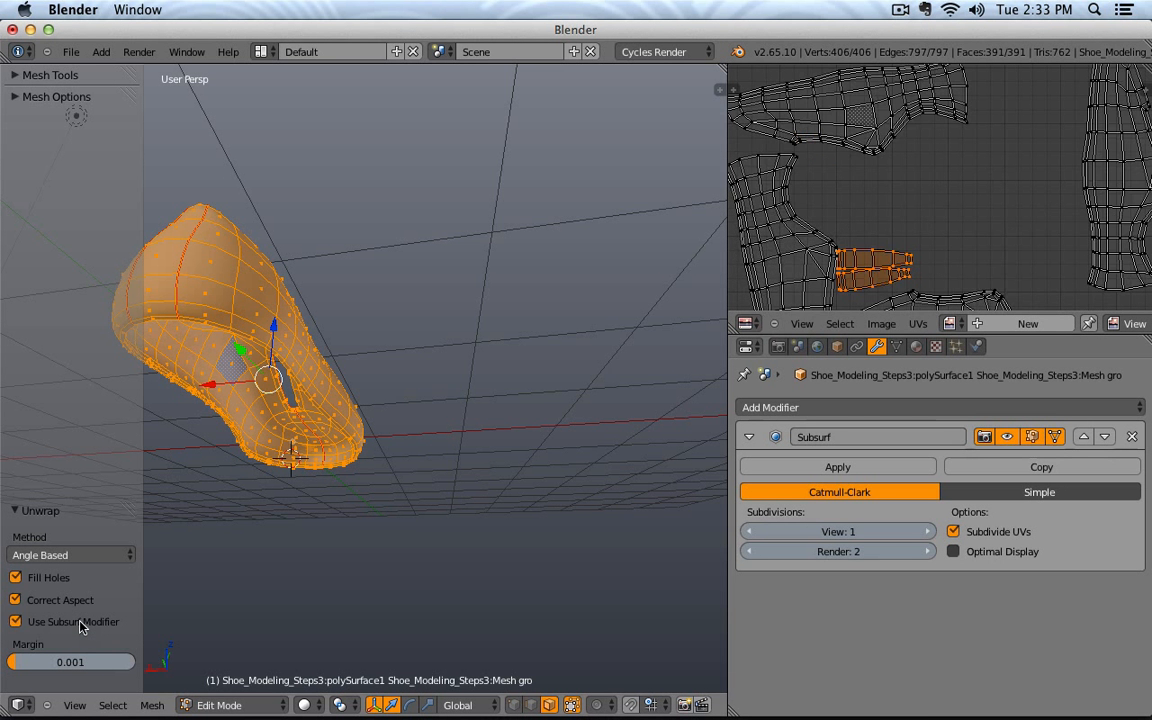
pyautogui.click(80, 623)
pyautogui.click(80, 623)
pyautogui.click(80, 623)
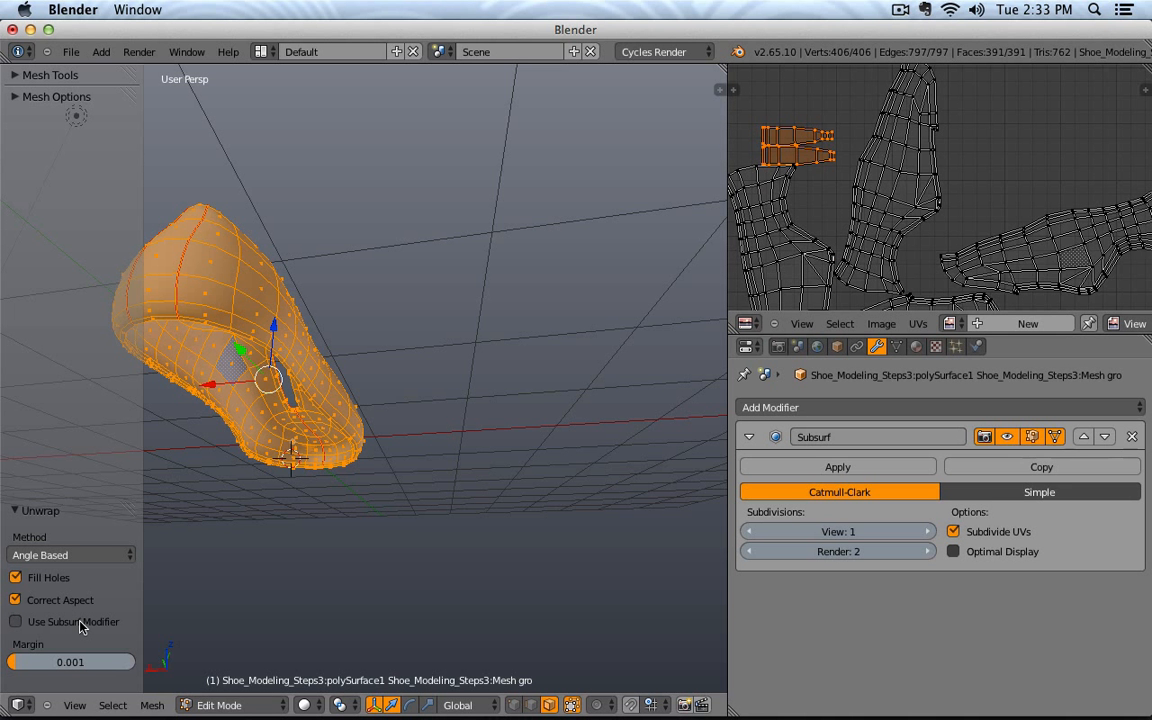
pyautogui.click(80, 623)
pyautogui.click(80, 623)
# Step: Undo the repeated unwrap and the latest heel strip transforms, back to the small strips lying just beneath the lower shoe-side islands
pyautogui.hotkey('ctrl', 'z')
pyautogui.hotkey('ctrl', 'z')
pyautogui.hotkey('ctrl', 'z')
pyautogui.hotkey('ctrl', 'z')
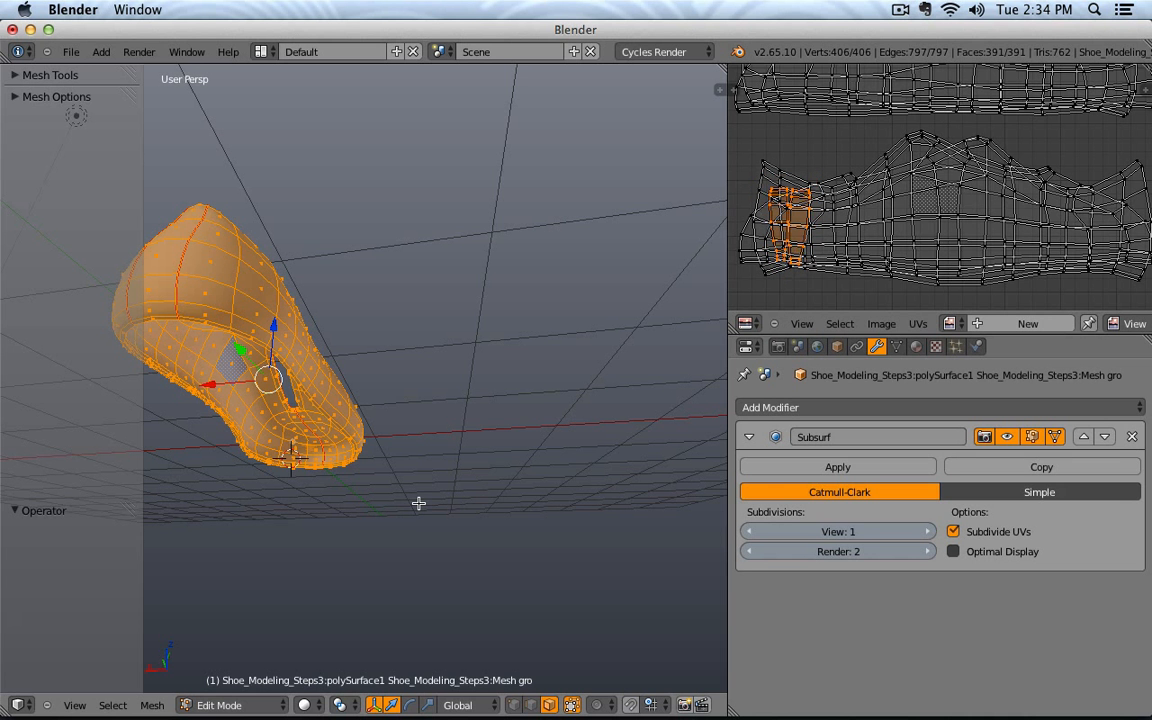
pyautogui.scroll(-2, 1000, 177)
pyautogui.hotkey('ctrl', 'z')
pyautogui.hotkey('ctrl', 'z')
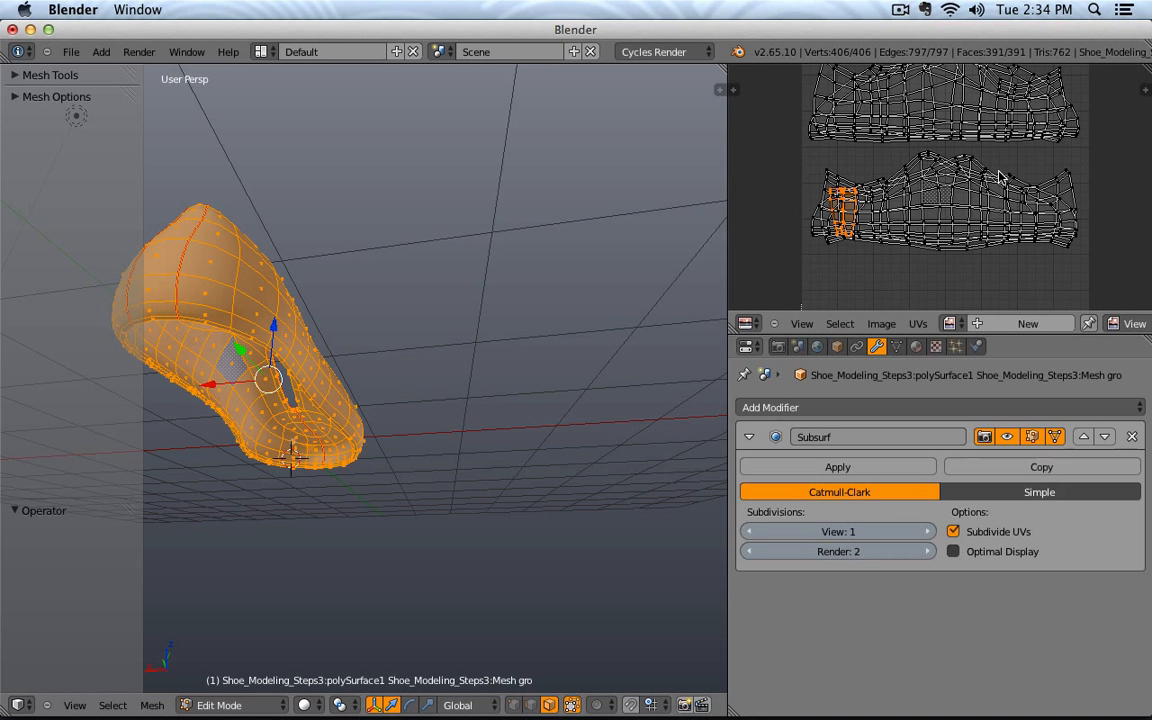
pyautogui.moveTo(979, 247); pyautogui.dragTo(977, 186, button='middle')
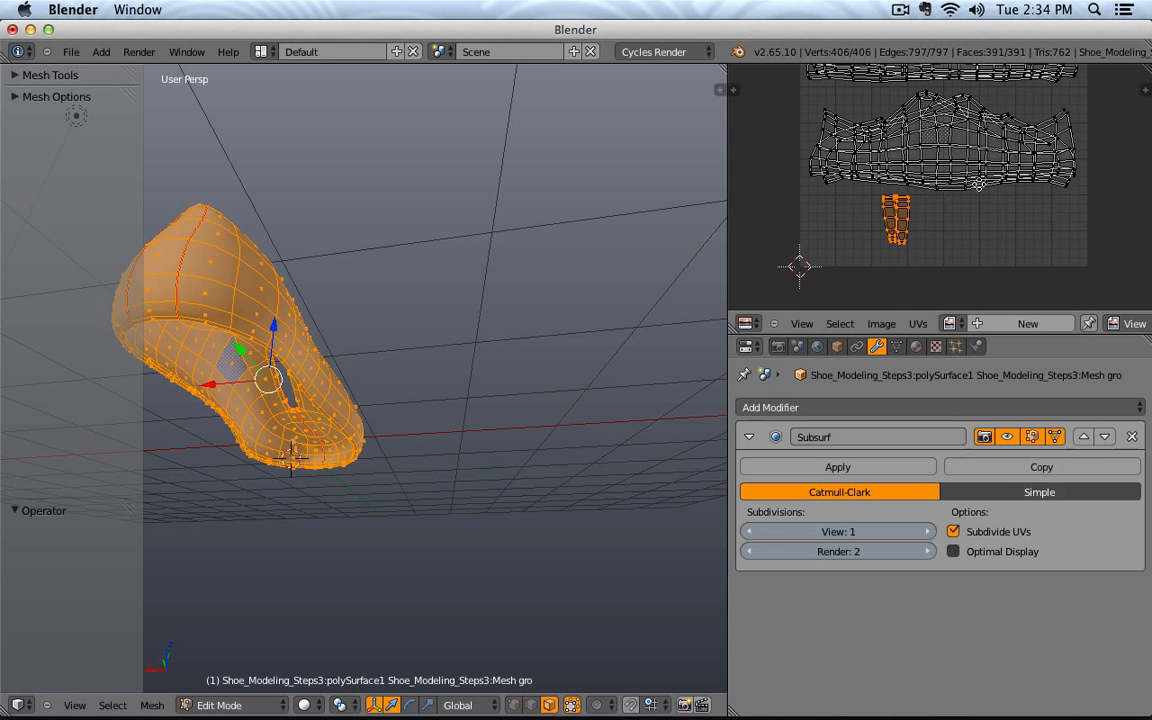
# Step: Start a PNG export of the UV layout with Modified enabled and choose the Desktop as destination
pyautogui.click(917, 323)
pyautogui.click(922, 329)
pyautogui.moveTo(987, 699)
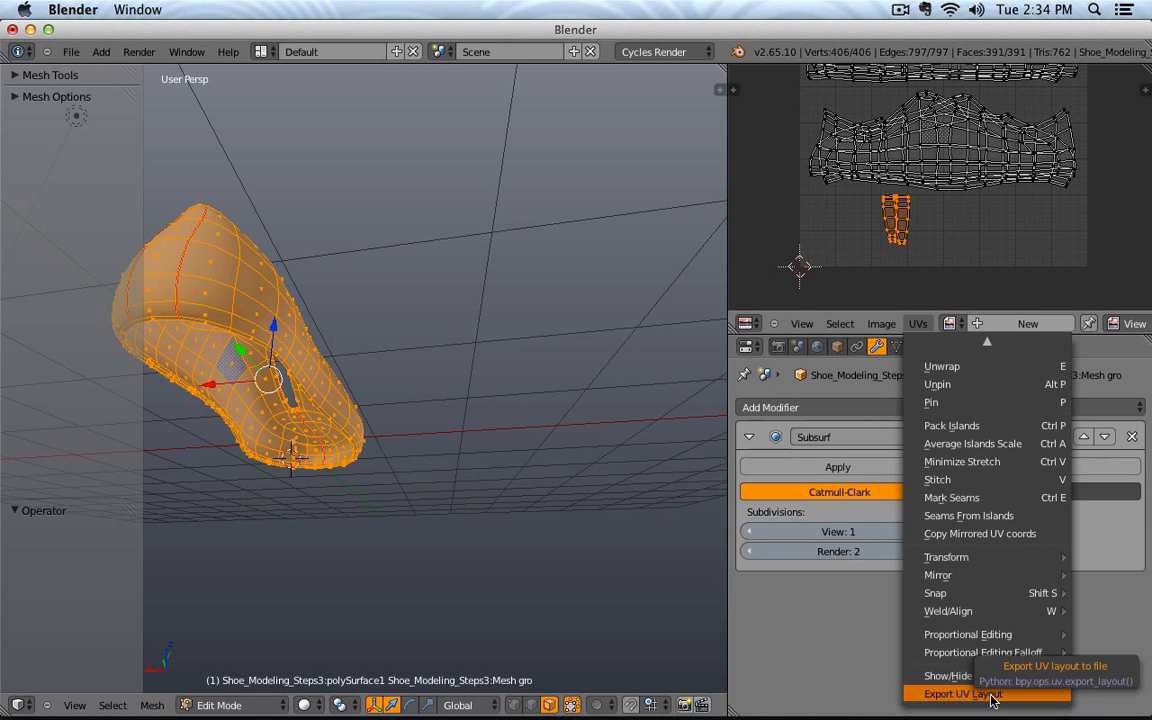
pyautogui.click(993, 697)
pyautogui.click(58, 634)
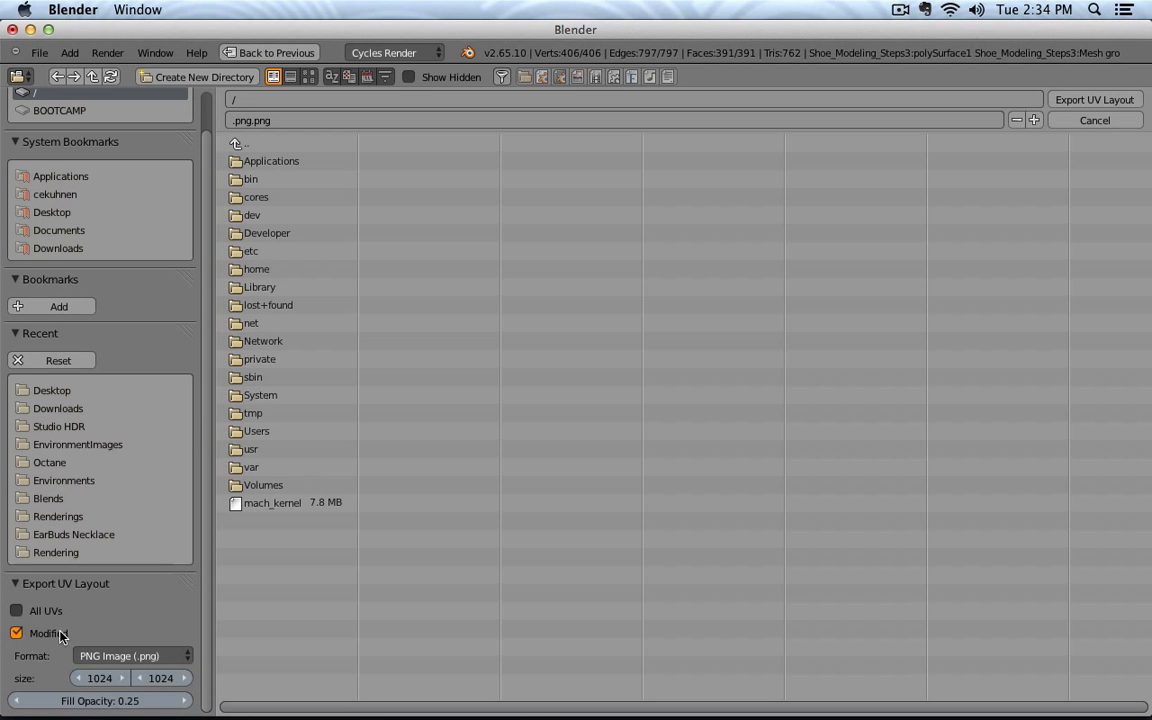
pyautogui.click(168, 215)
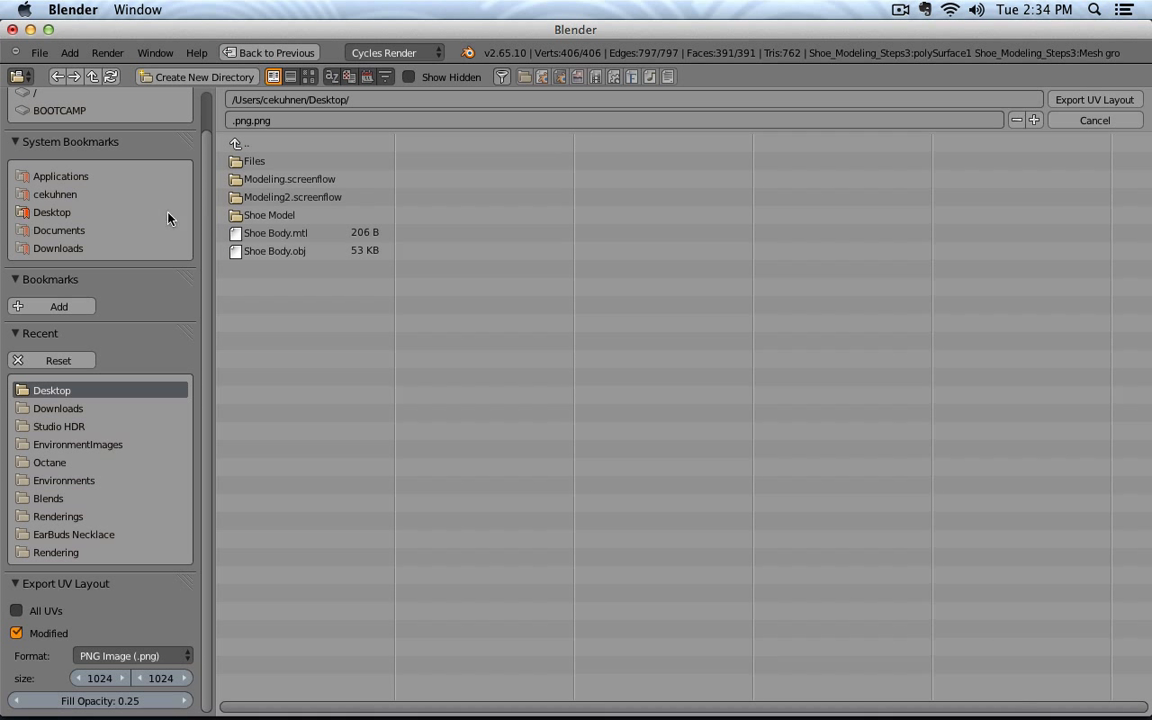
# Step: Name the file Shoe_Layoutpng.png and export the UV layout
pyautogui.click(283, 123)
pyautogui.press('Left')
pyautogui.press('Delete')
pyautogui.press('Delete')
pyautogui.write('SHo')
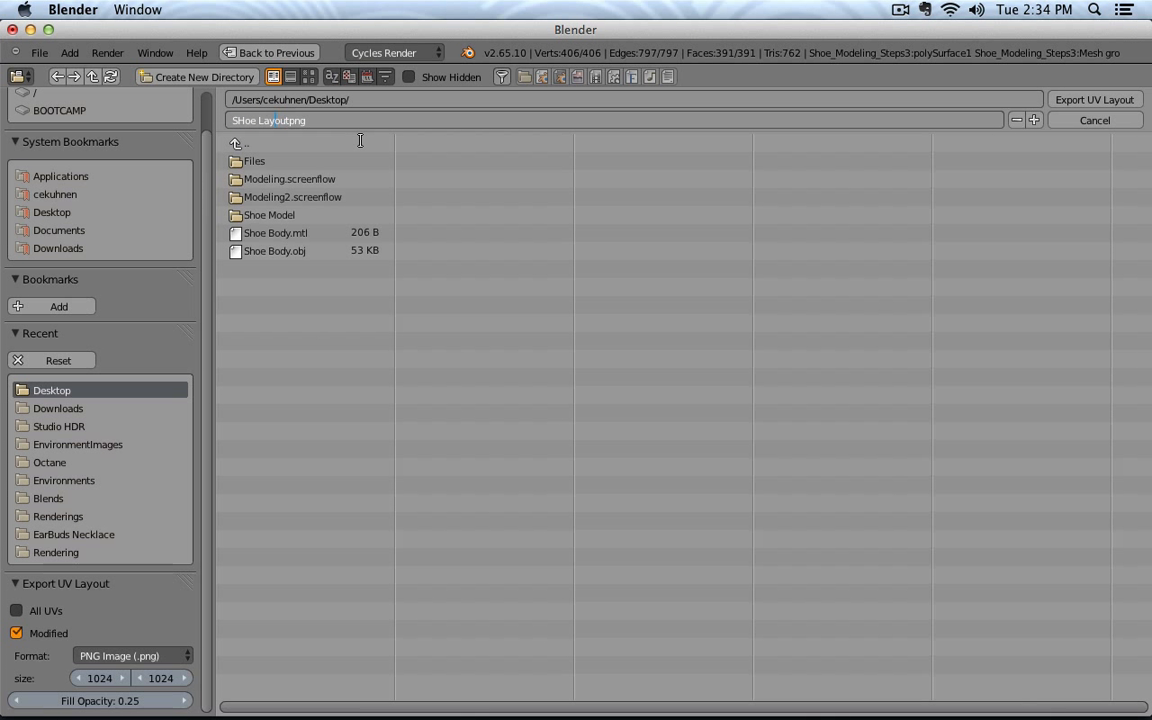
pyautogui.write('e_')
pyautogui.press('BackSpace')
pyautogui.write('h')
pyautogui.press('Return')
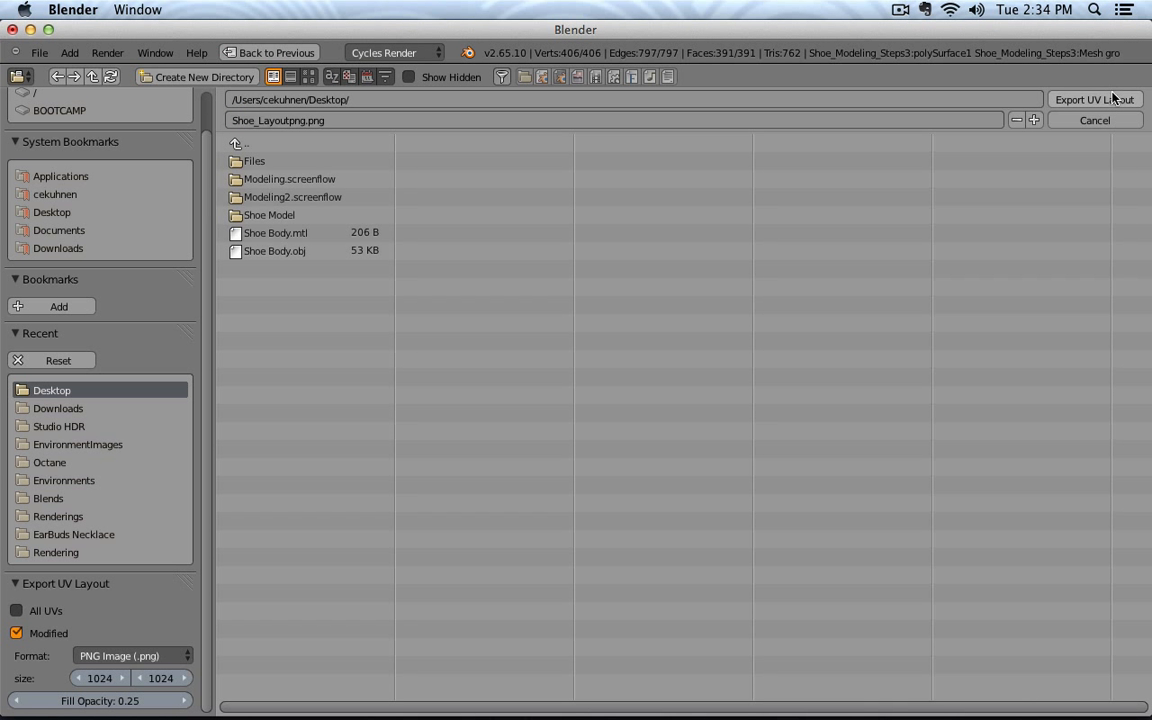
pyautogui.click(1115, 100)
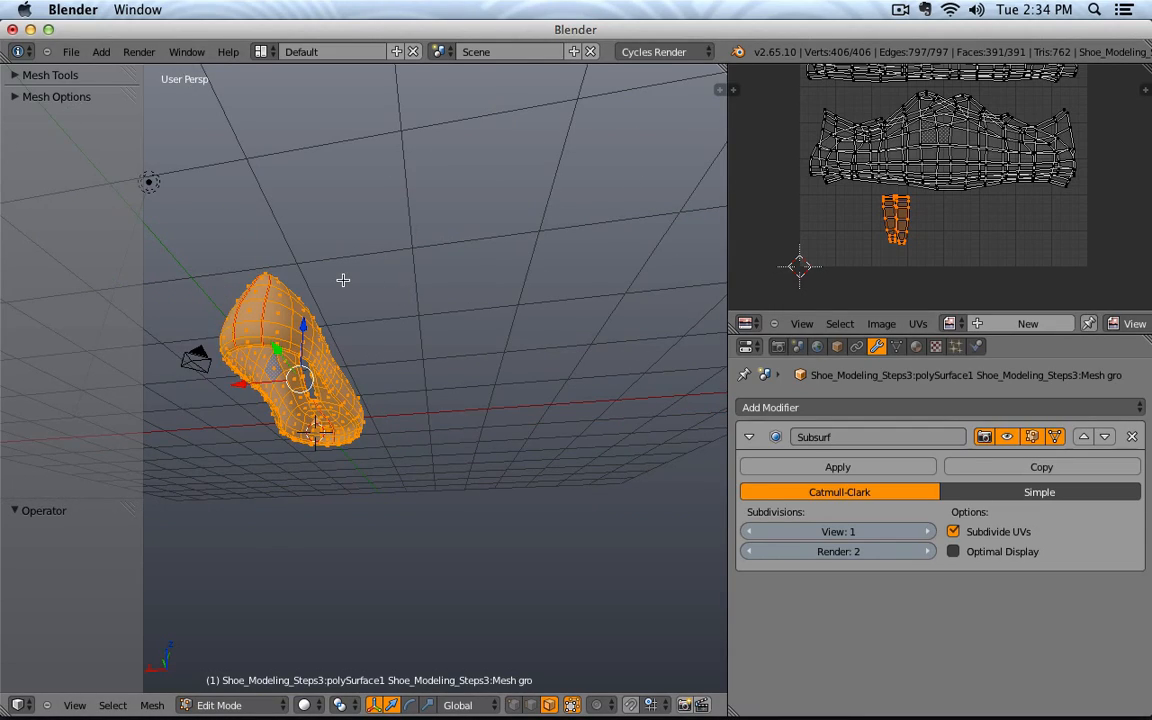
# Step: Hide the tool shelf, switch to Object Mode and select only the shoe object
pyautogui.press('t')
pyautogui.moveTo(343, 280); pyautogui.dragTo(653, 442, button='middle')
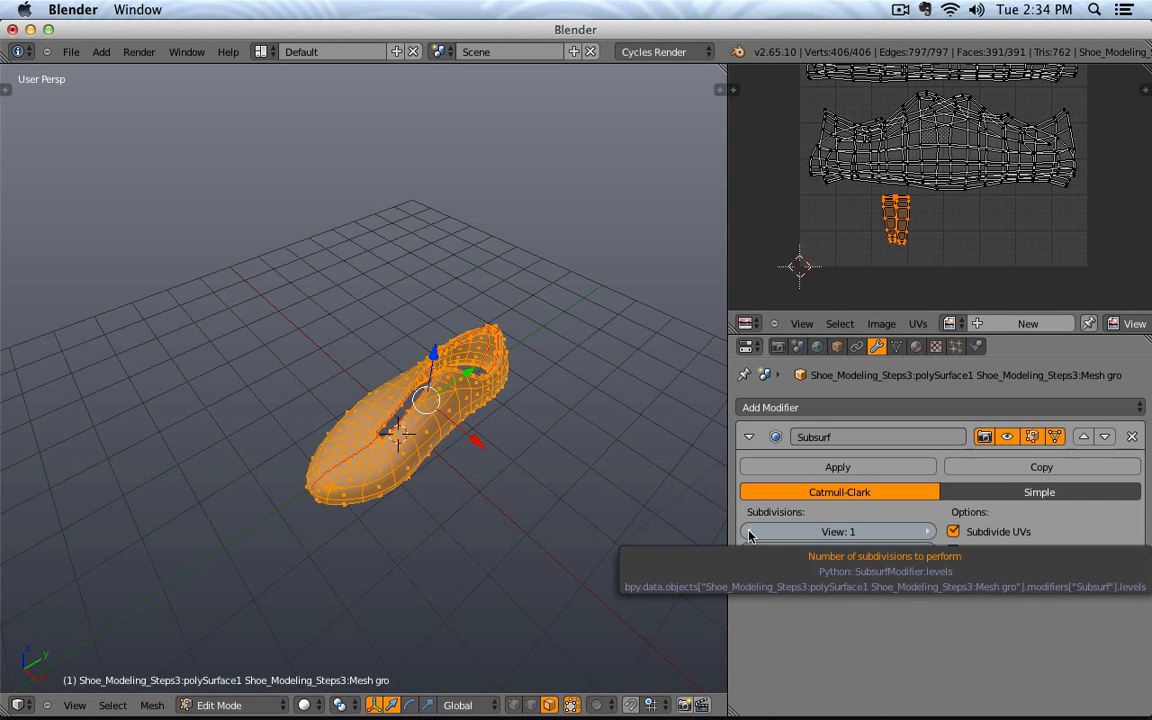
pyautogui.click(71, 55)
pyautogui.moveTo(109, 342)
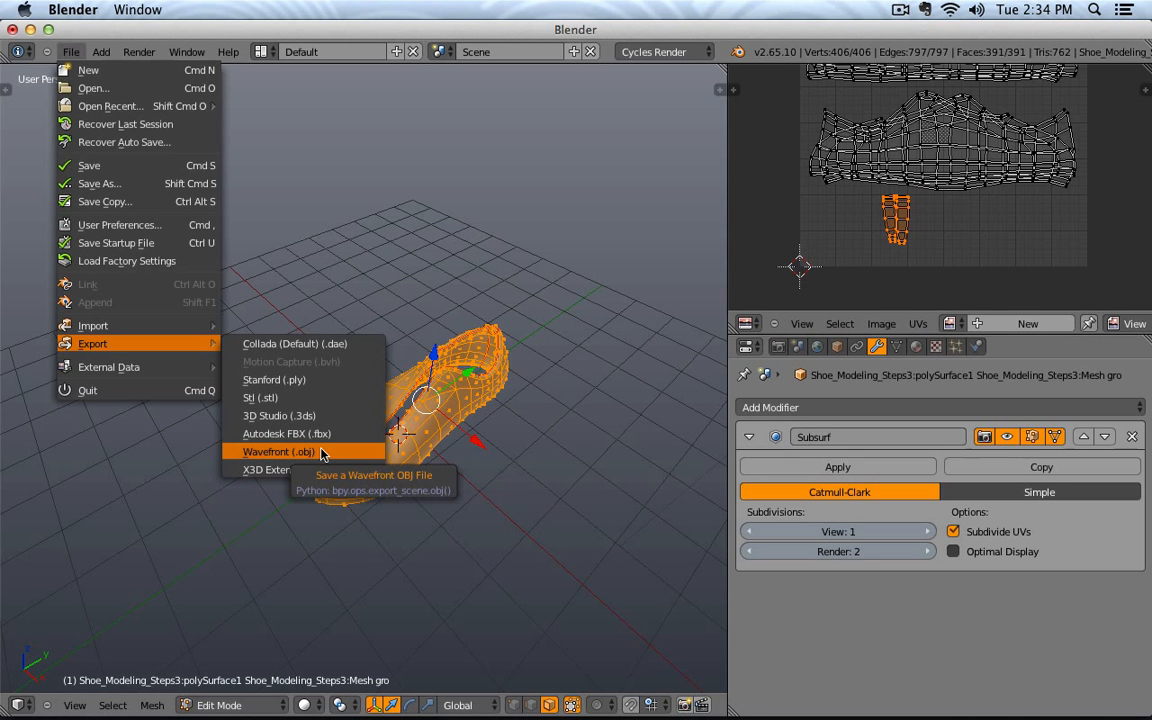
pyautogui.press('Tab')
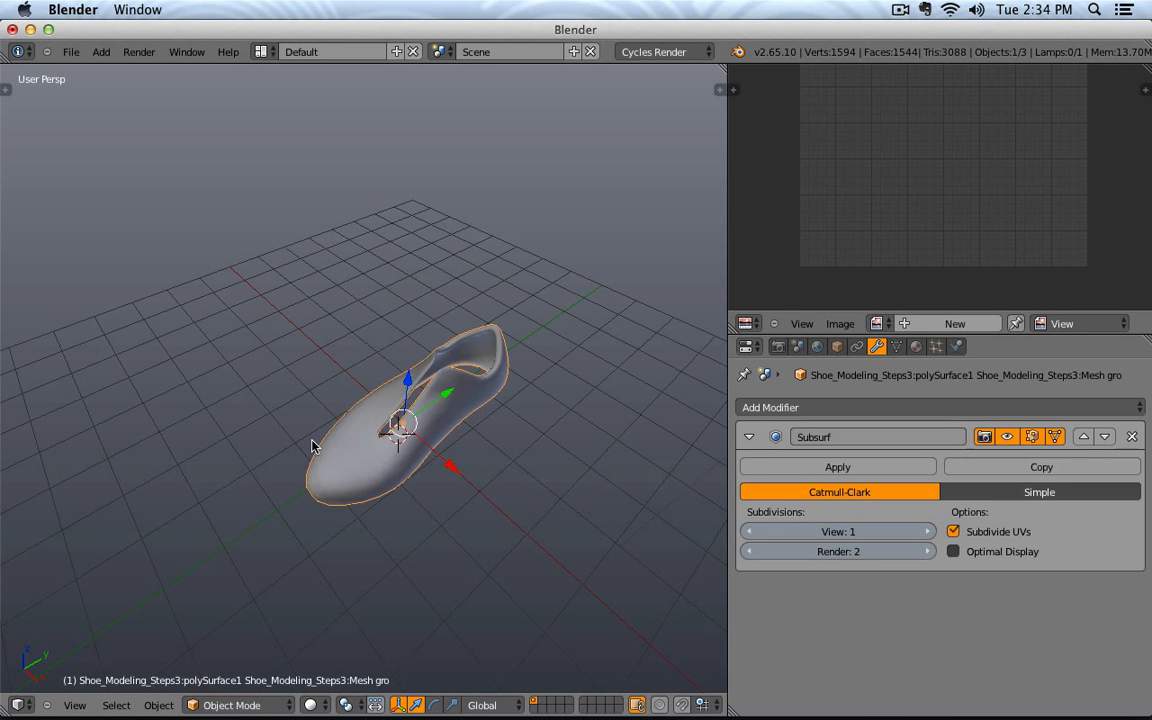
pyautogui.press('a')
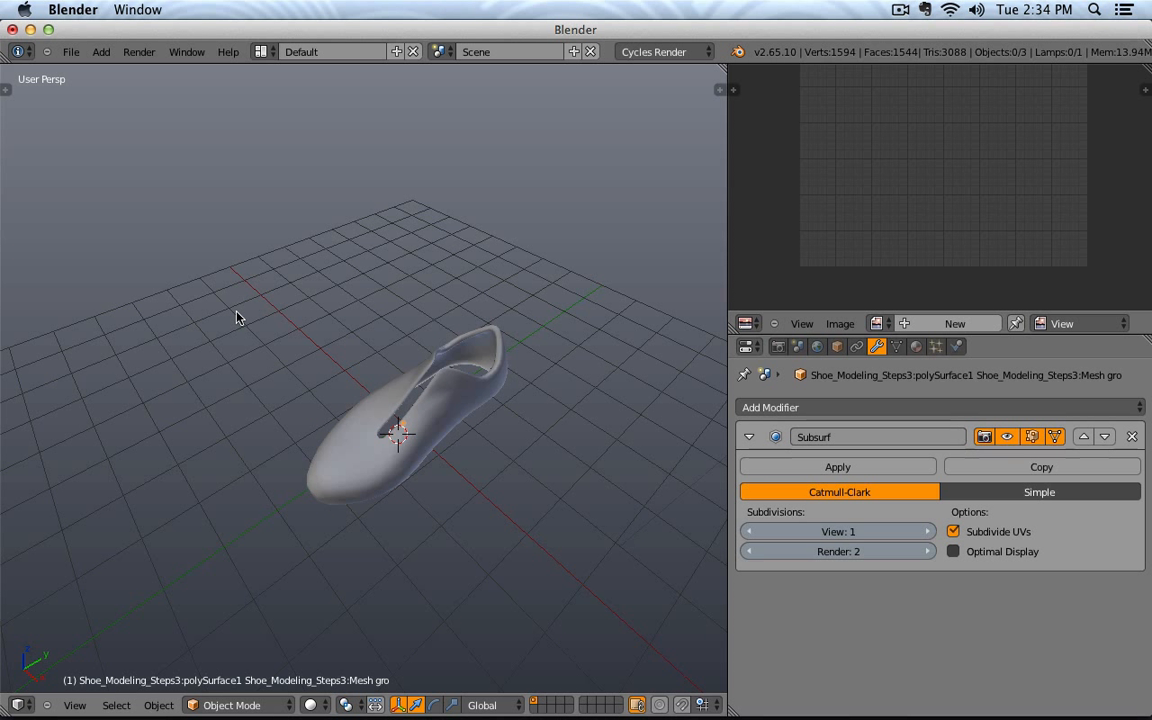
pyautogui.rightClick(337, 497)
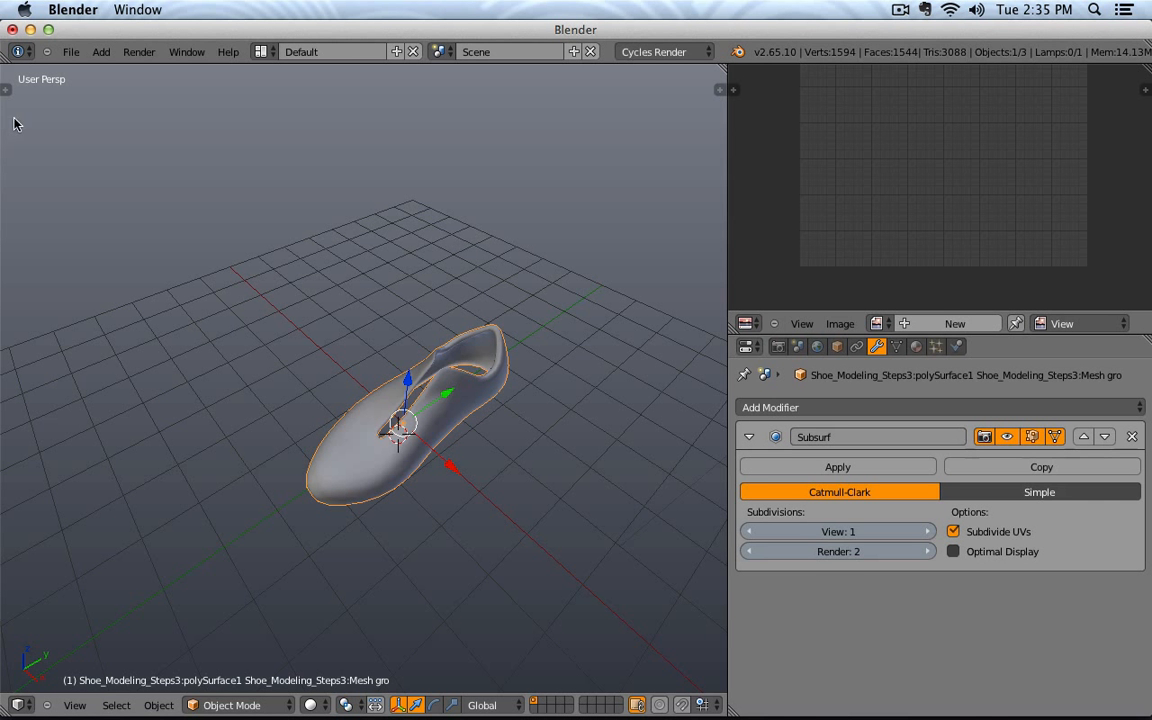
# Step: Try to set up a Wavefront OBJ export of the selected shoe, changing the Selection Only and Apply Modifiers options
pyautogui.click(71, 51)
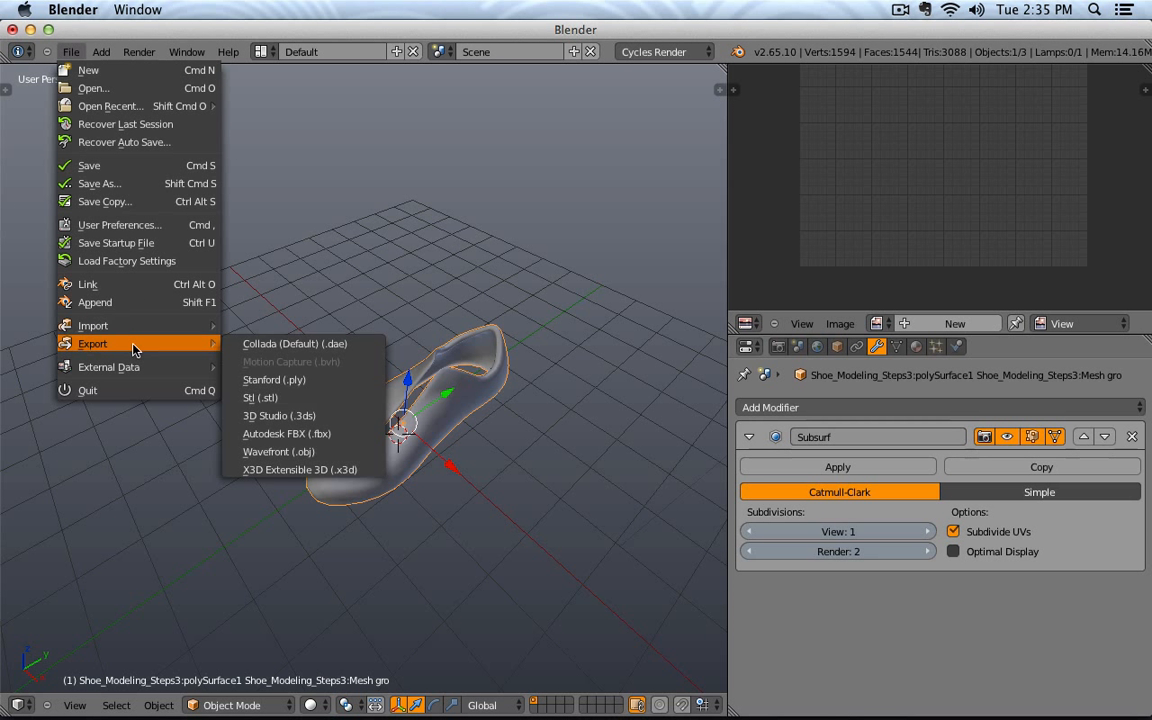
pyautogui.click(345, 456)
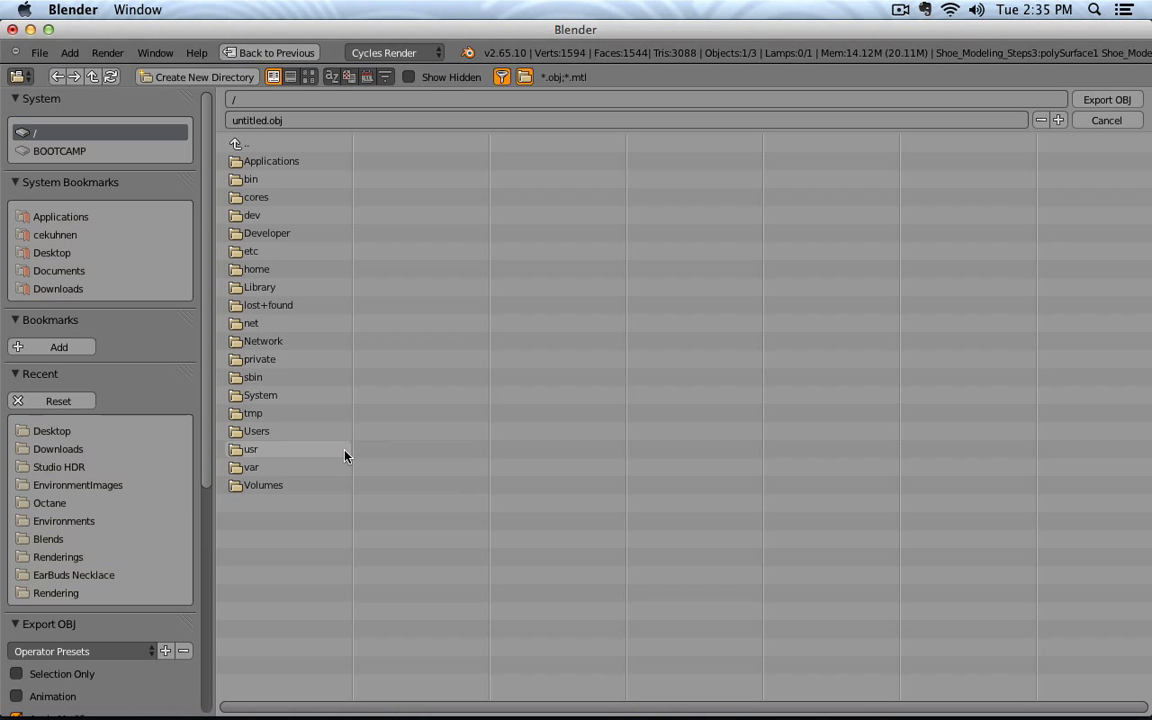
pyautogui.scroll(-1, 112, 223)
pyautogui.scroll(-8, 112, 223)
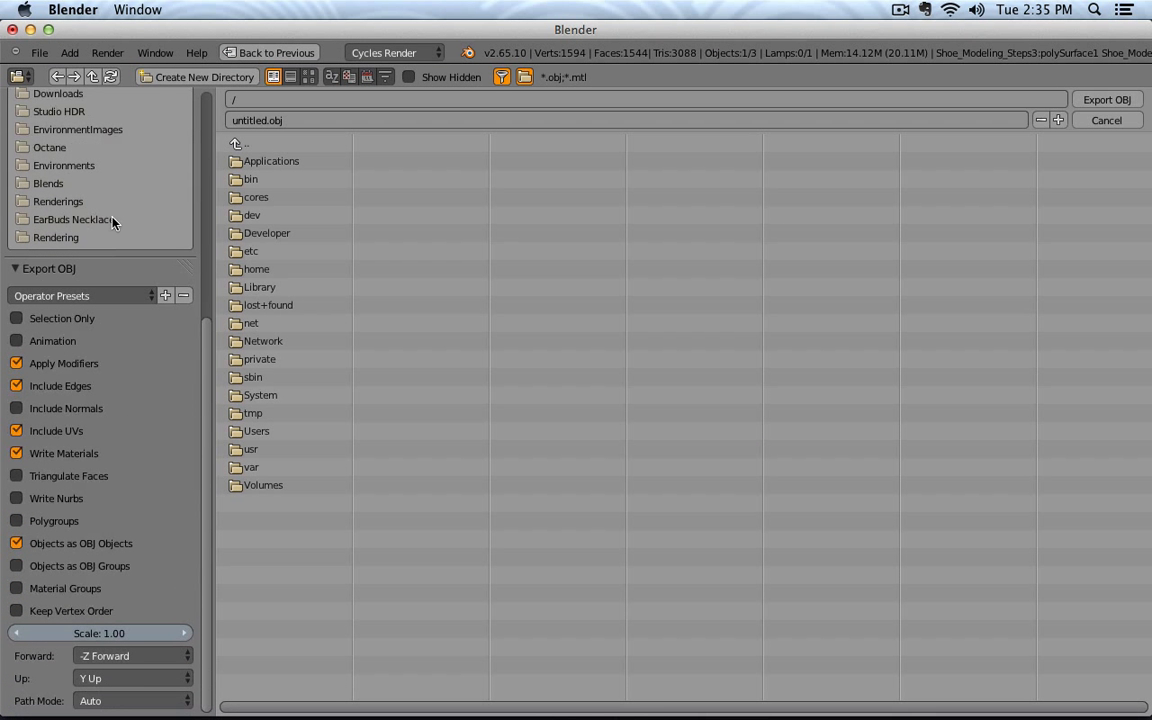
pyautogui.click(87, 320)
pyautogui.click(62, 365)
pyautogui.click(35, 363)
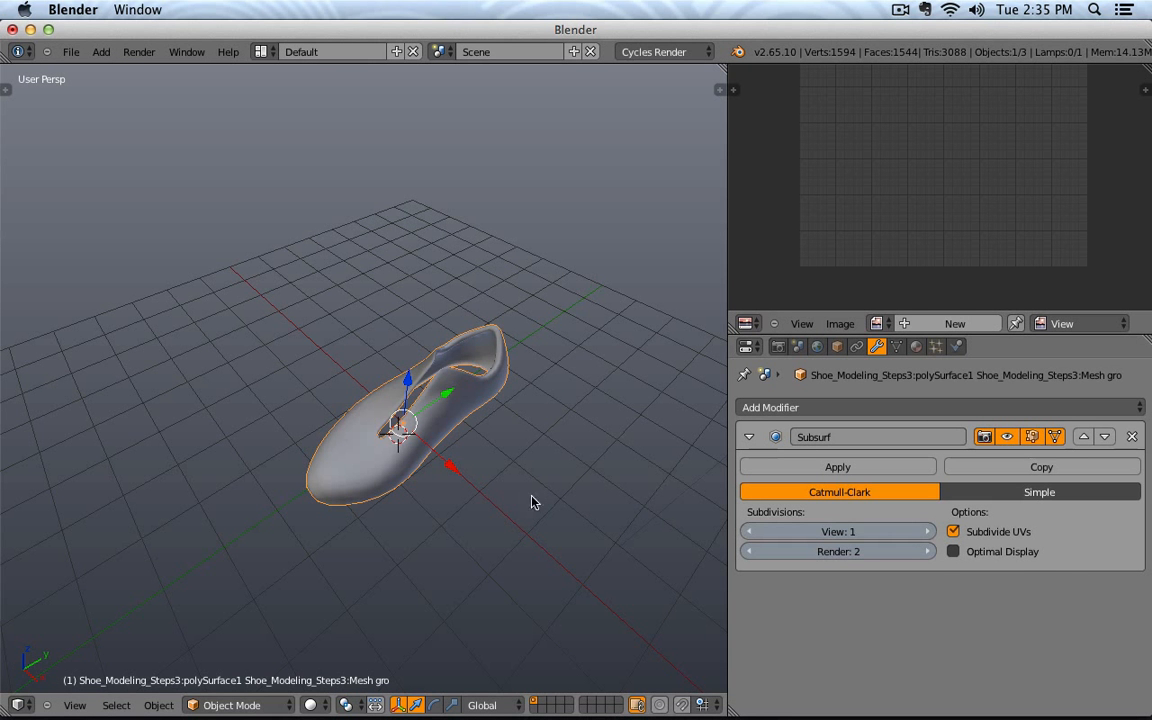
# Step: Set the Subsurf modifier's View subdivisions to 0 and inspect the shoe's base mesh in wireframe and solid display
pyautogui.press('z')
pyautogui.scroll(2, 392, 445)
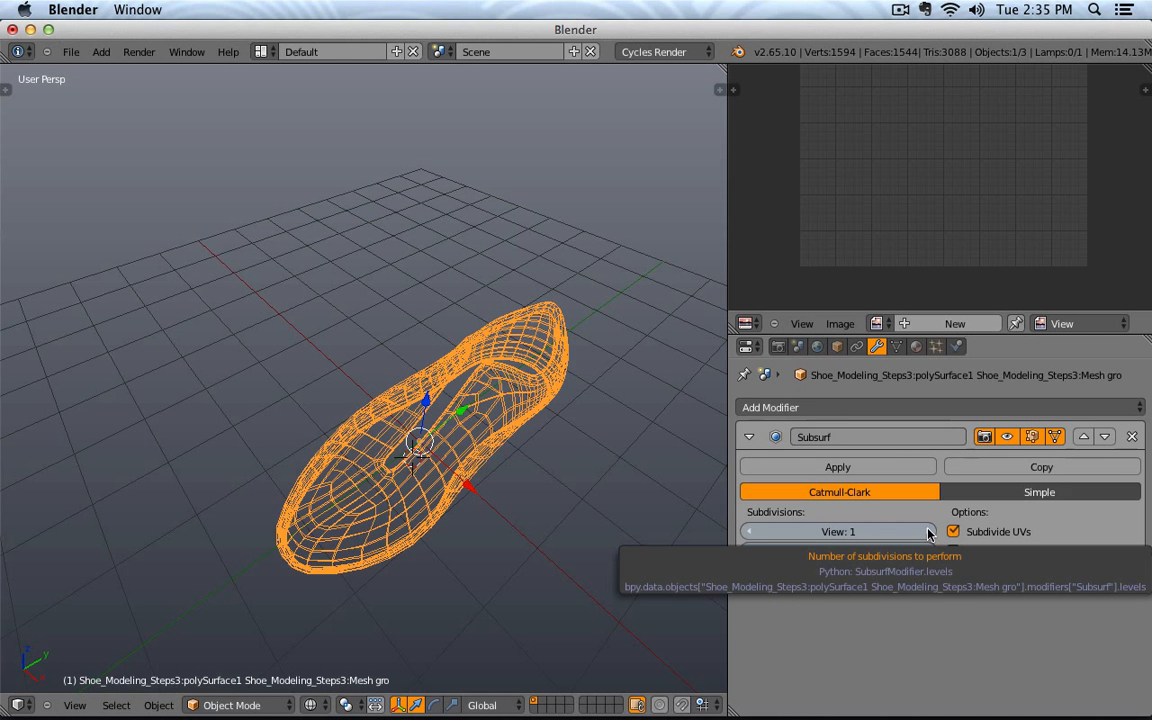
pyautogui.click(748, 532)
pyautogui.scroll(1, 408, 530)
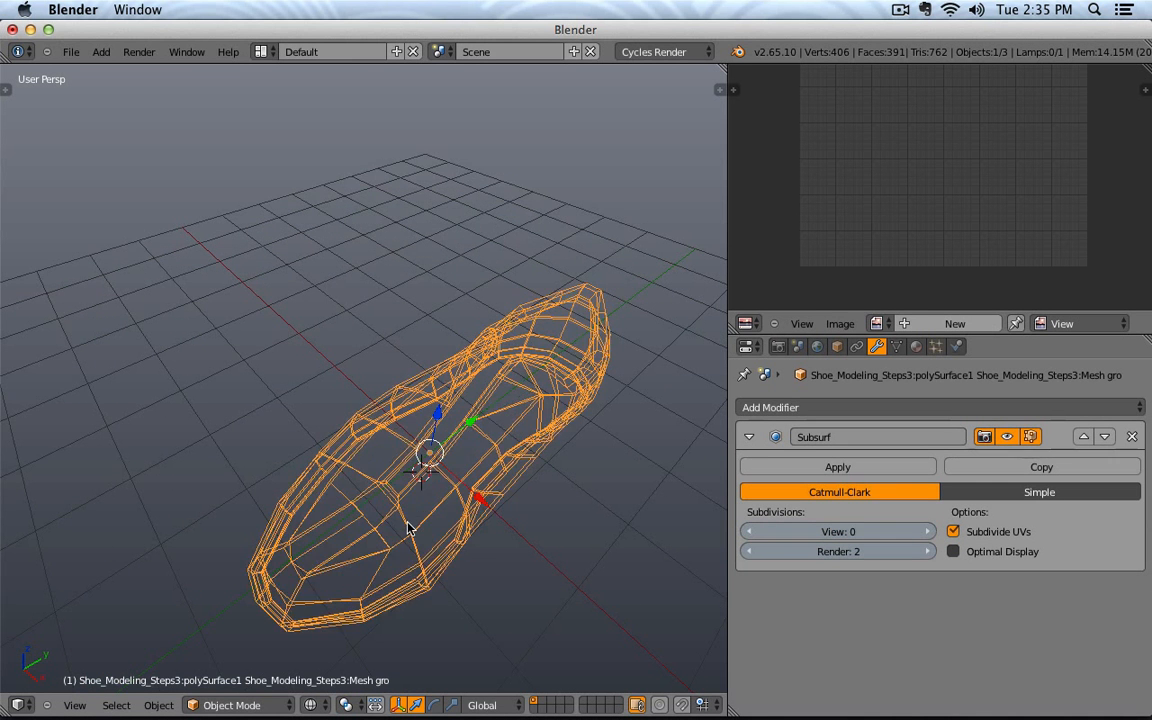
pyautogui.press('z')
pyautogui.moveTo(427, 532); pyautogui.dragTo(390, 435, button='middle')
pyautogui.press('z')
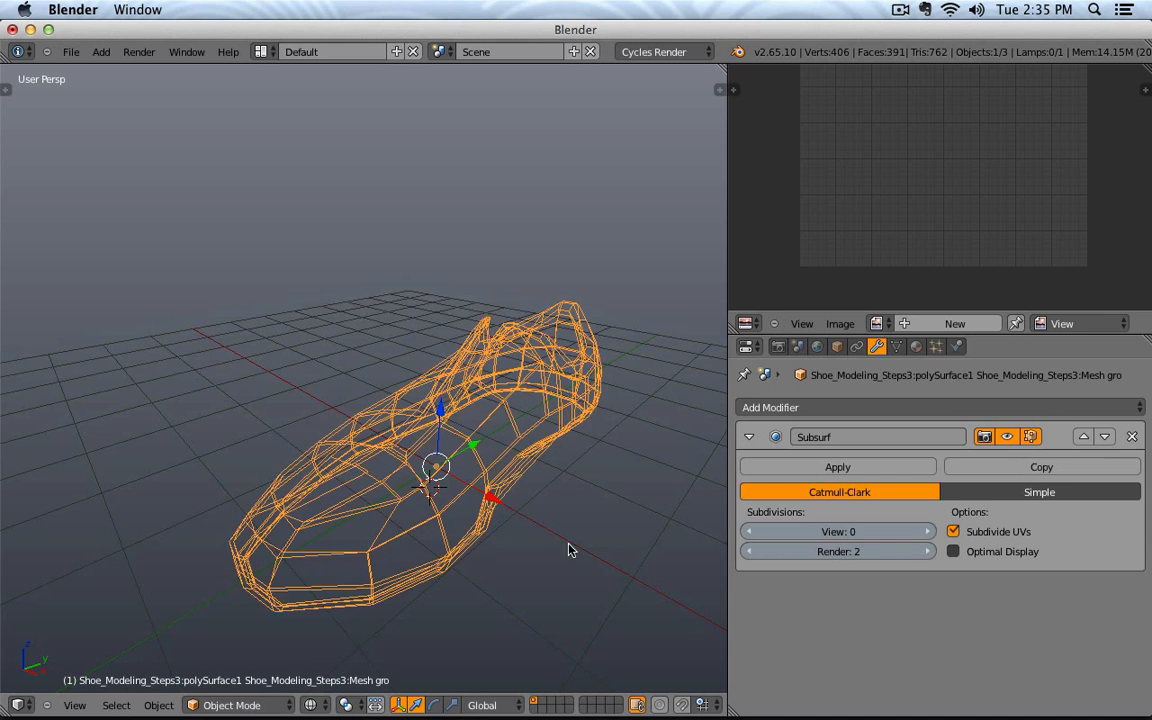
# Step: Set the Subsurf modifier's View subdivisions to 2 and inspect the smoothed shoe in solid display from heel and toe
pyautogui.click(928, 531)
pyautogui.click(928, 531)
pyautogui.press('z')
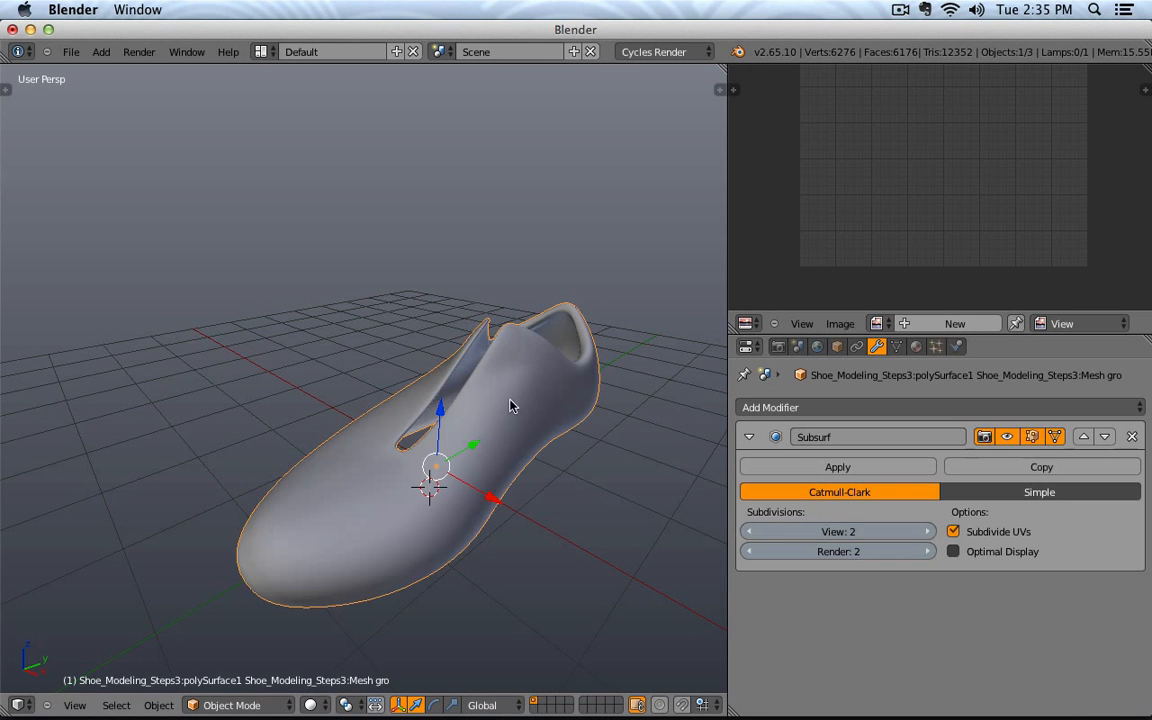
pyautogui.moveTo(640, 459); pyautogui.dragTo(369, 359, button='middle')
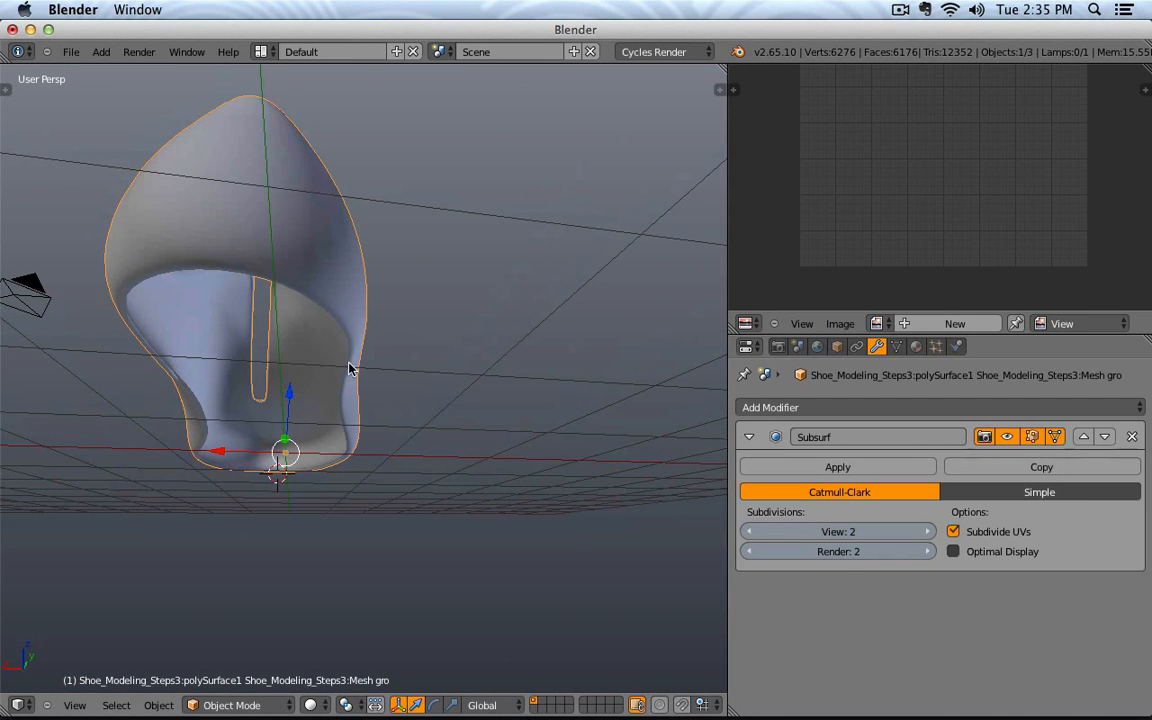
pyautogui.moveTo(391, 437); pyautogui.dragTo(475, 455, button='middle')
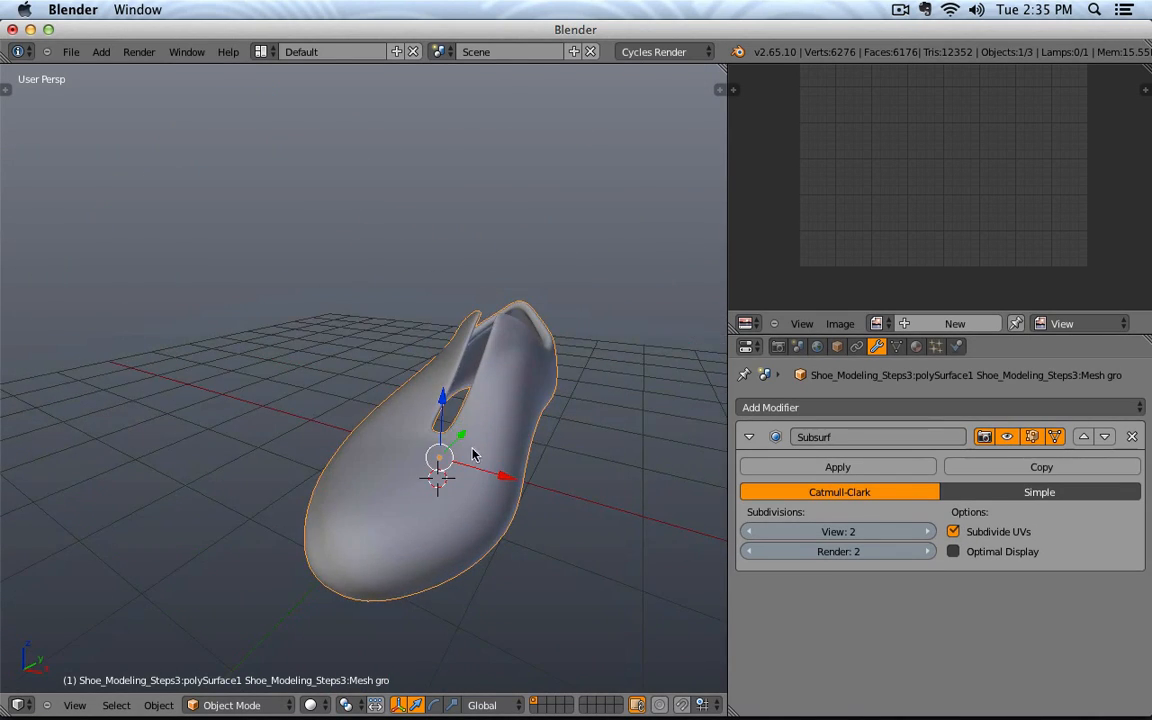
# Step: Set the Subsurf modifier's View subdivisions to 1
pyautogui.click(750, 532)
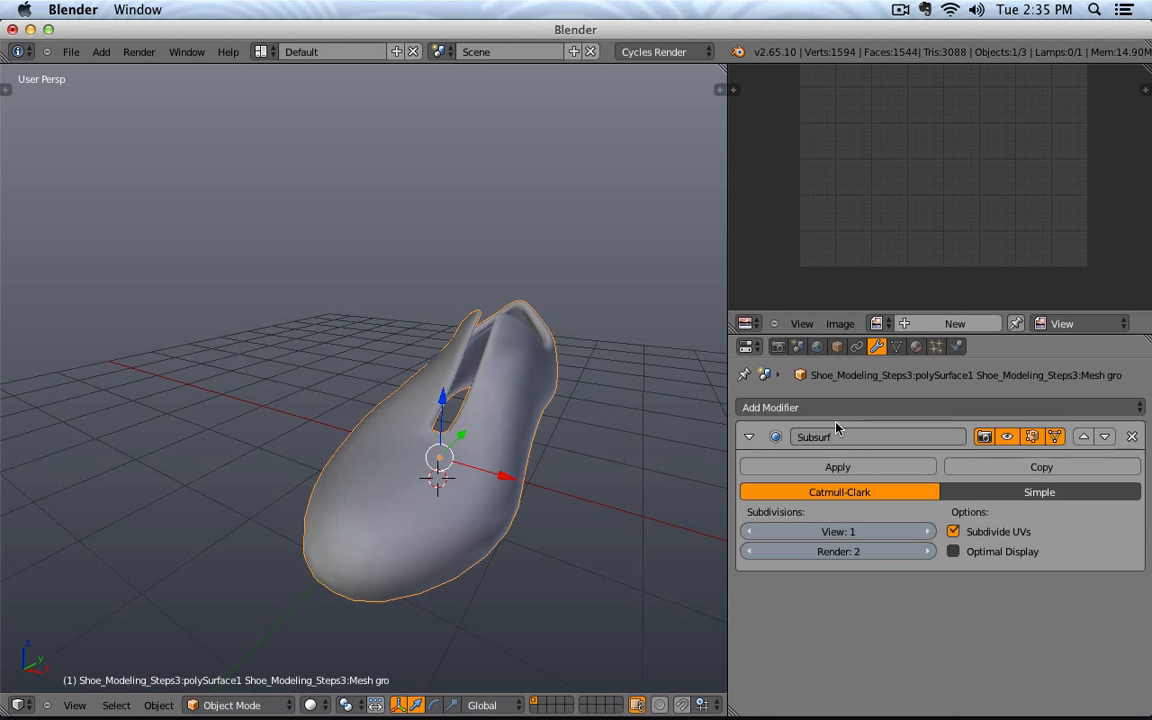
pyautogui.click(785, 407)
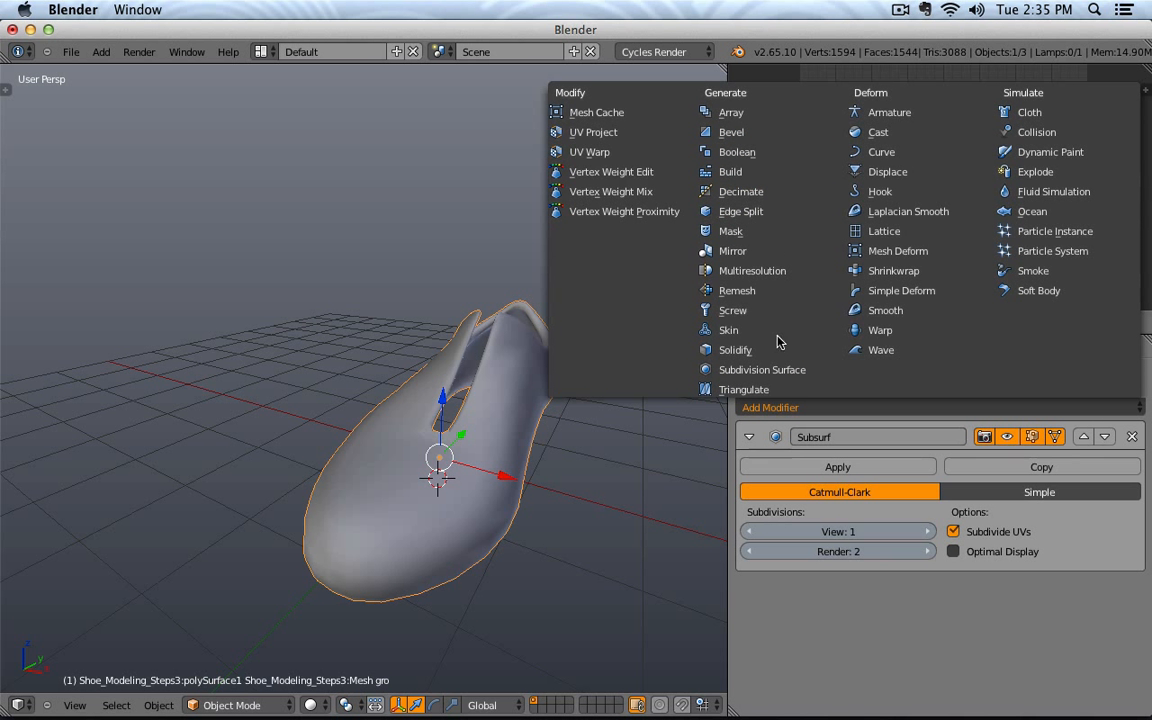
pyautogui.moveTo(390, 702)
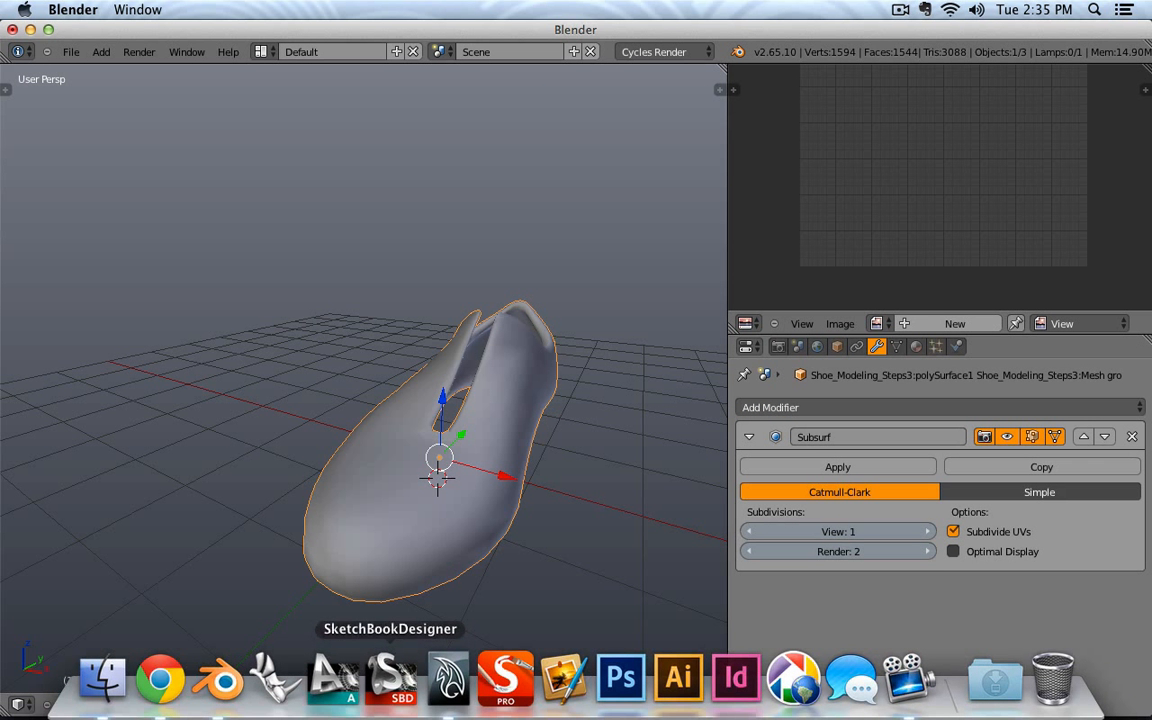
pyautogui.click(225, 680)
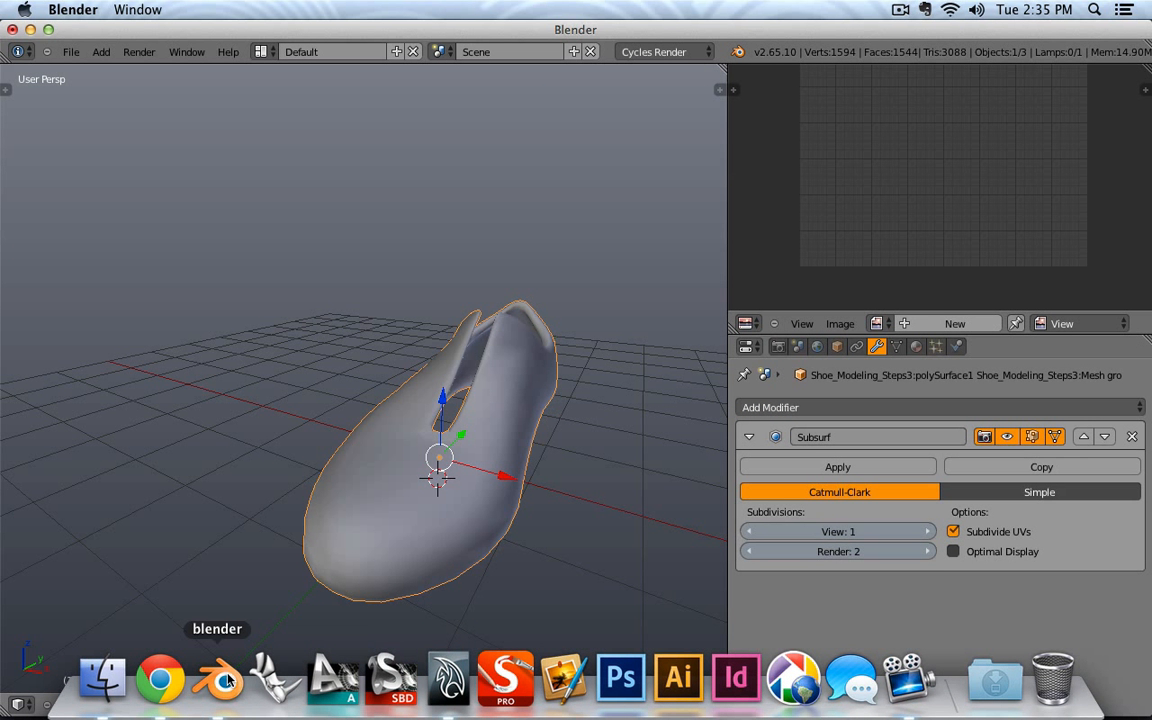
# Step: Set up a Wavefront OBJ export of the shoe with Selection Only enabled and Apply Modifiers disabled
pyautogui.click(68, 51)
pyautogui.moveTo(100, 343)
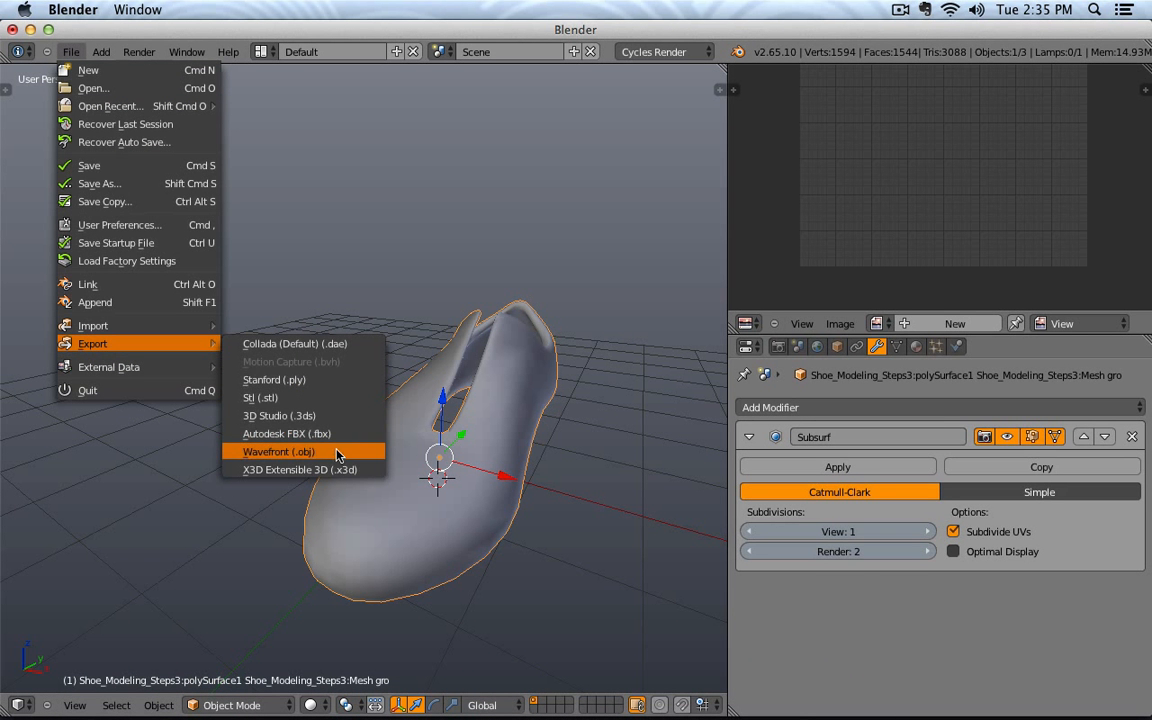
pyautogui.click(336, 452)
pyautogui.click(65, 319)
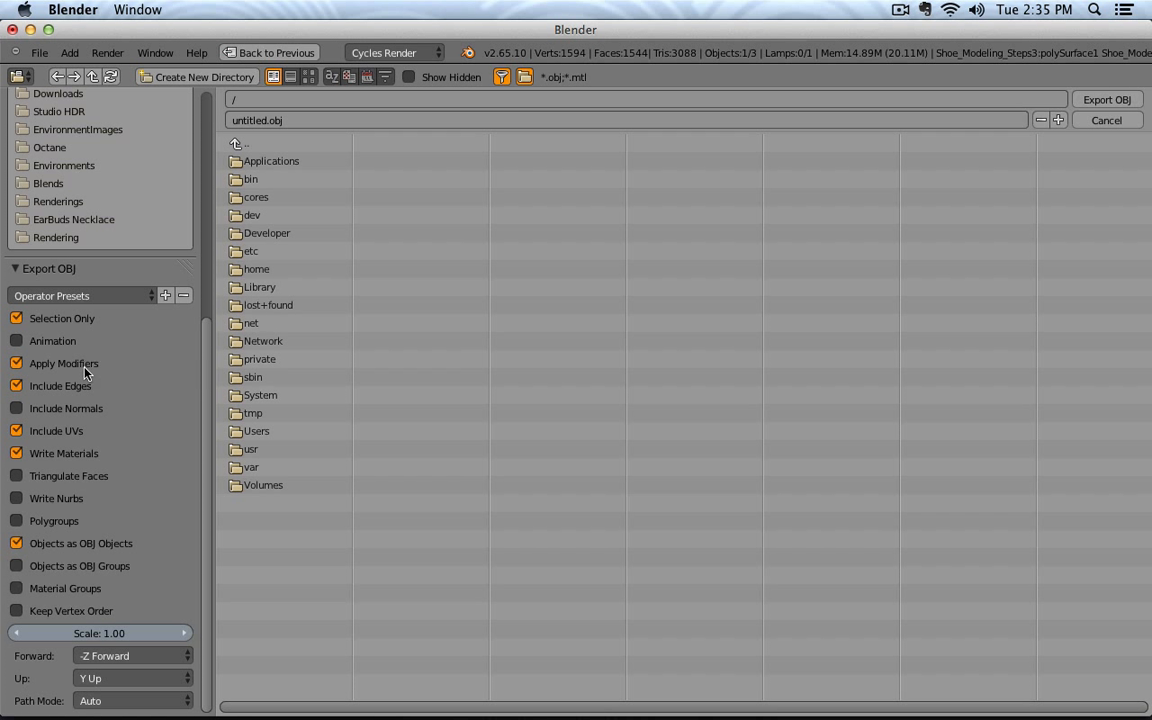
pyautogui.click(68, 363)
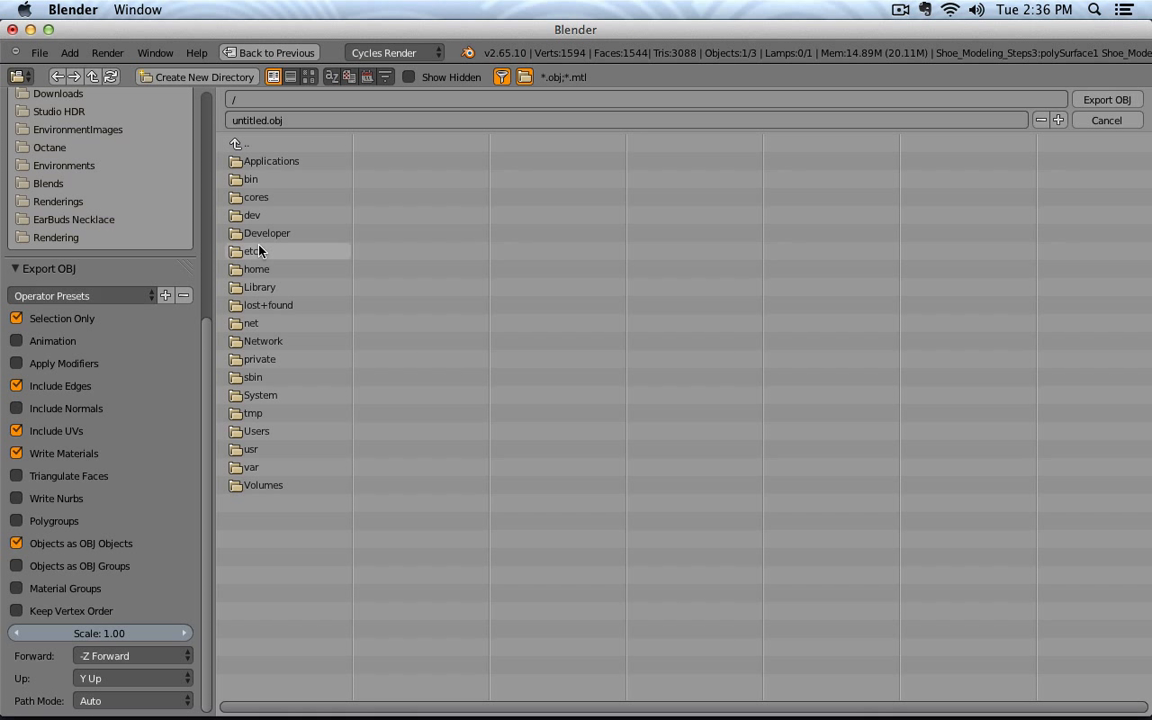
# Step: Export the shoe to the Desktop over the existing Shoe Body.obj and switch to Maya
pyautogui.scroll(5, 110, 190)
pyautogui.scroll(5, 112, 195)
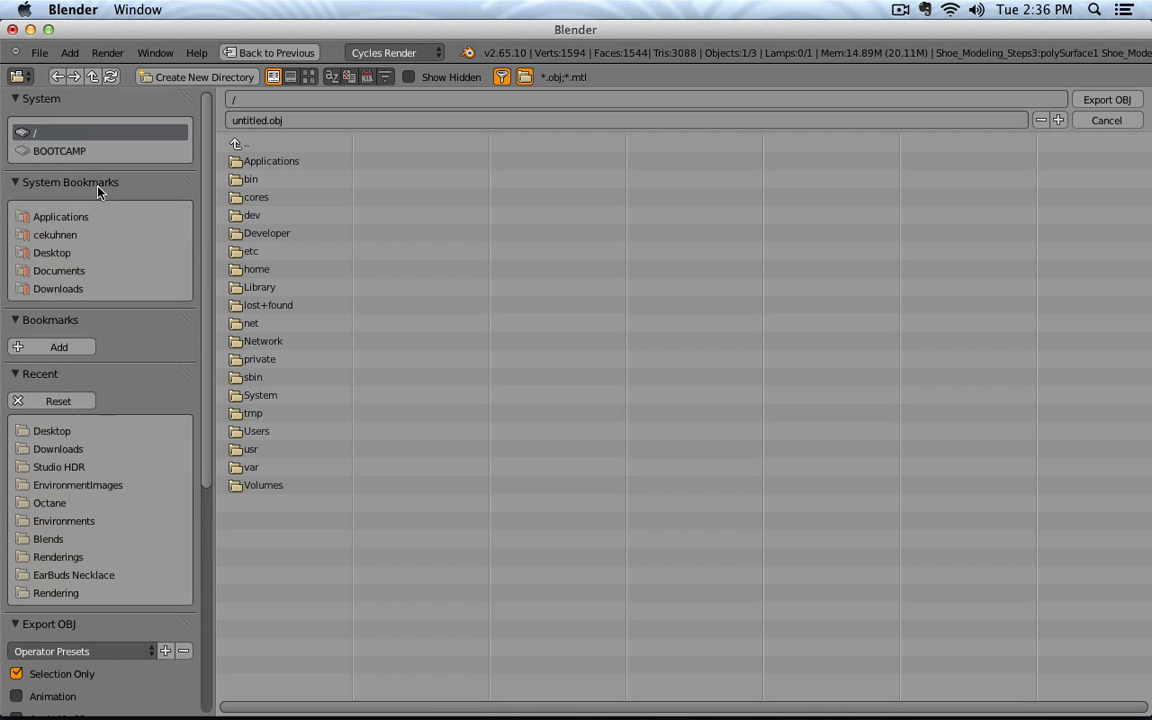
pyautogui.click(55, 252)
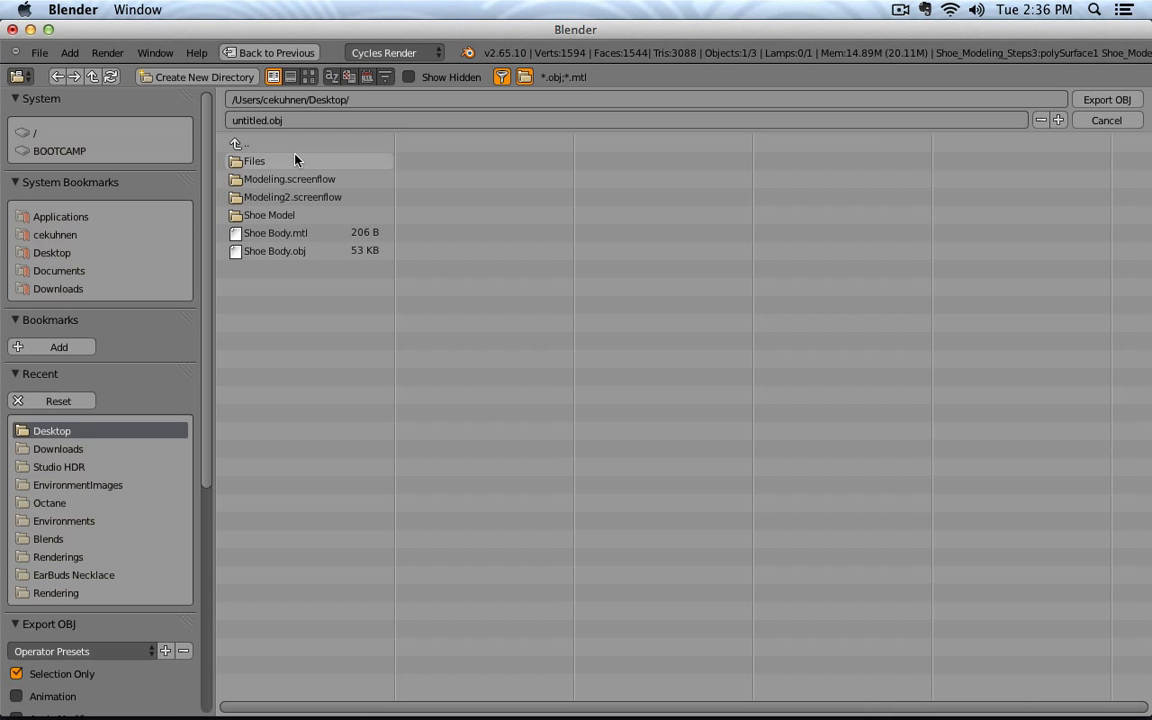
pyautogui.click(280, 251)
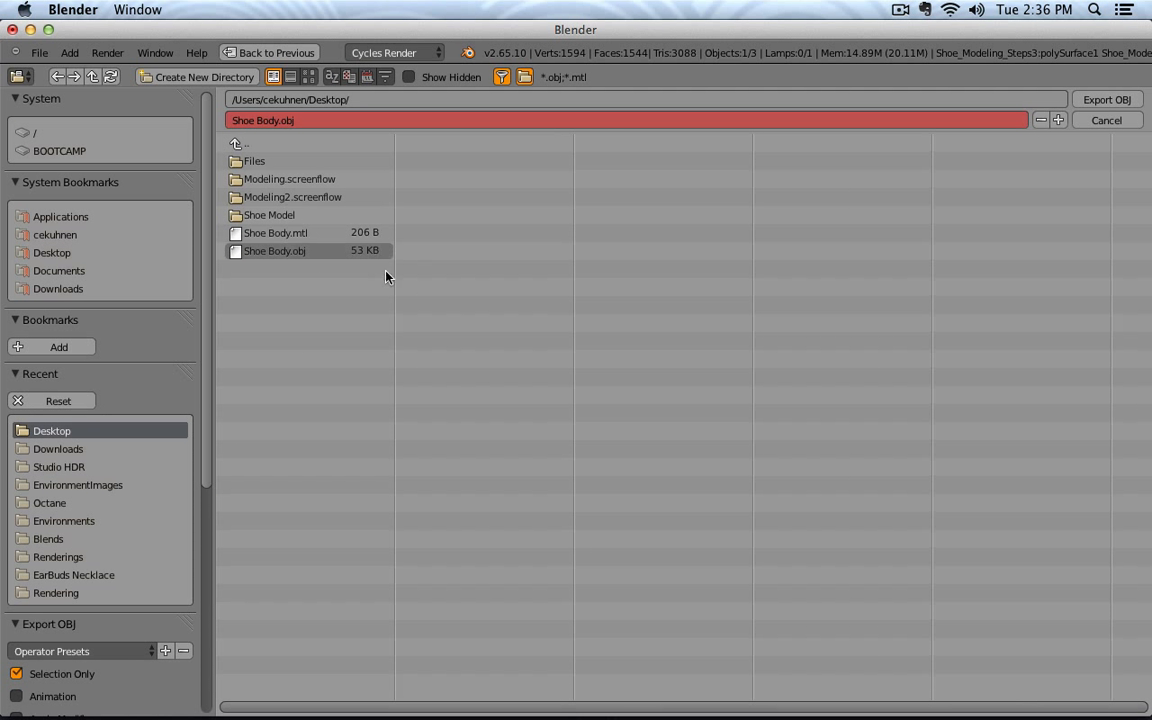
pyautogui.click(1106, 100)
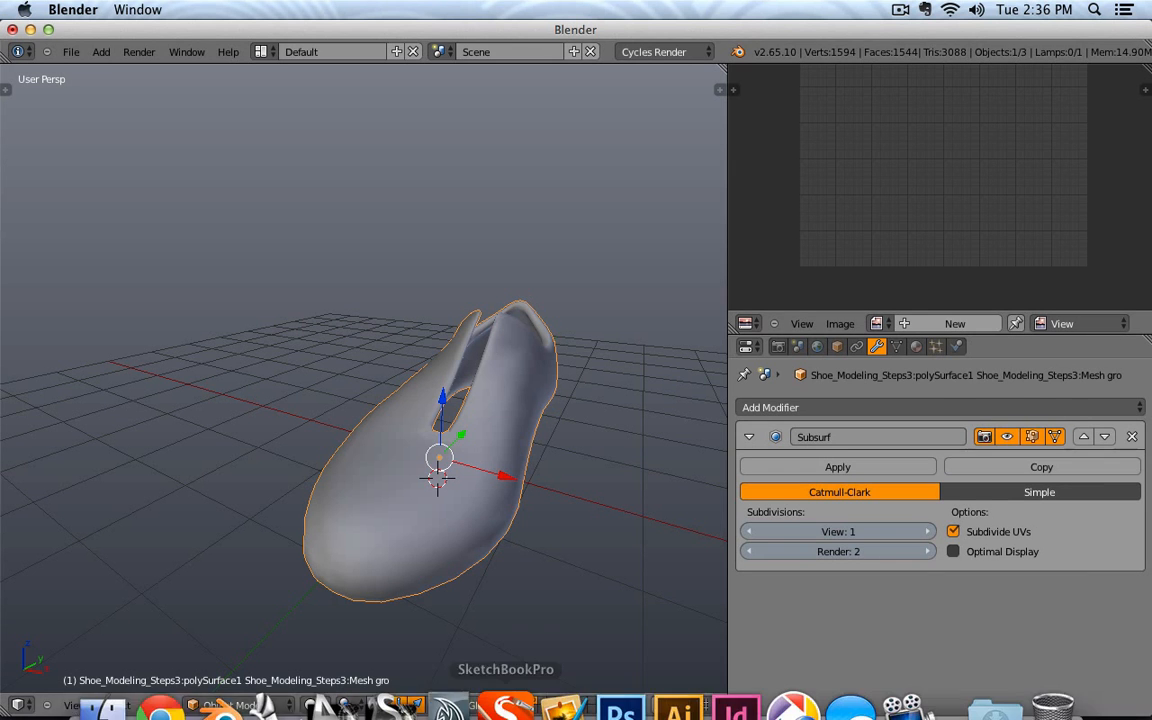
pyautogui.click(452, 676)
pyautogui.click(548, 346)
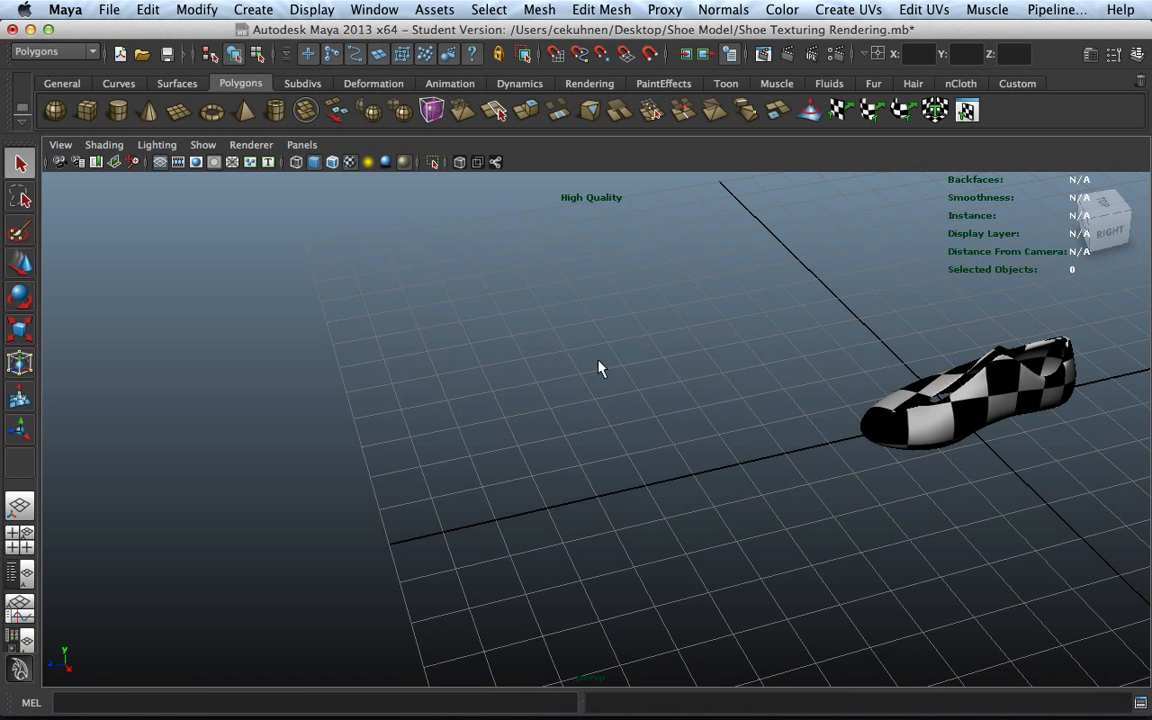
pyautogui.click(100, 11)
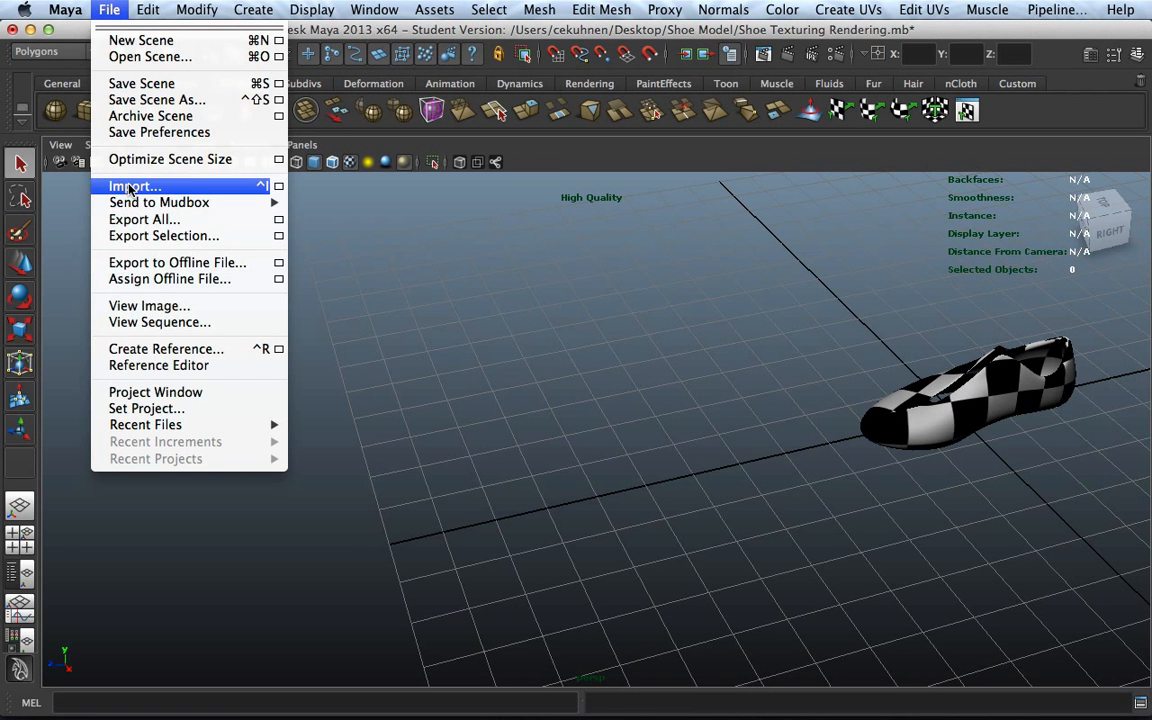
pyautogui.click(130, 188)
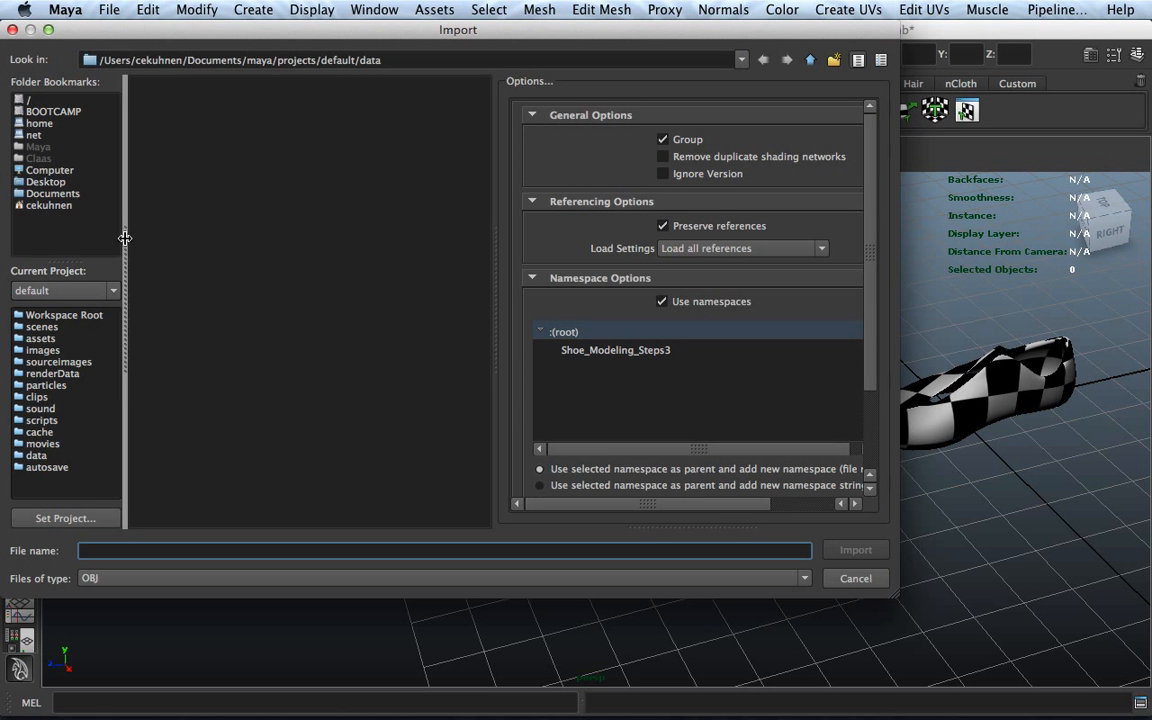
pyautogui.click(45, 182)
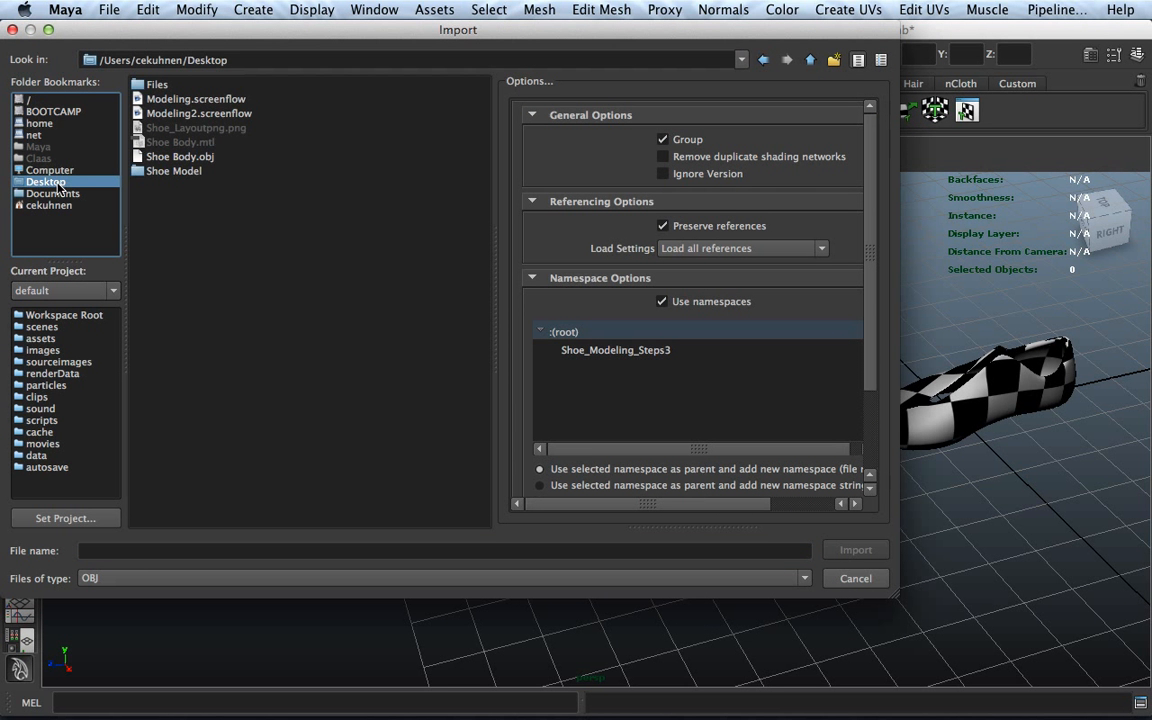
pyautogui.click(182, 157)
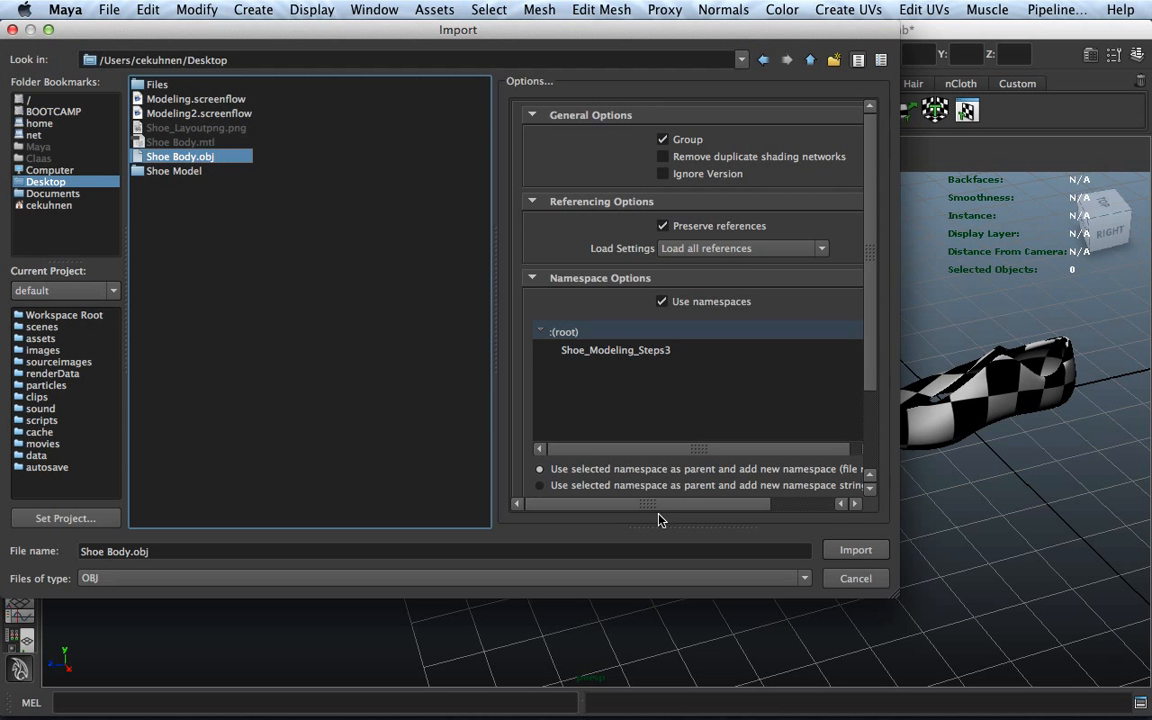
pyautogui.click(862, 579)
# Step: Check in the Plug-in Manager whether the objExport plug-in is loaded, and close the manager
pyautogui.click(312, 10)
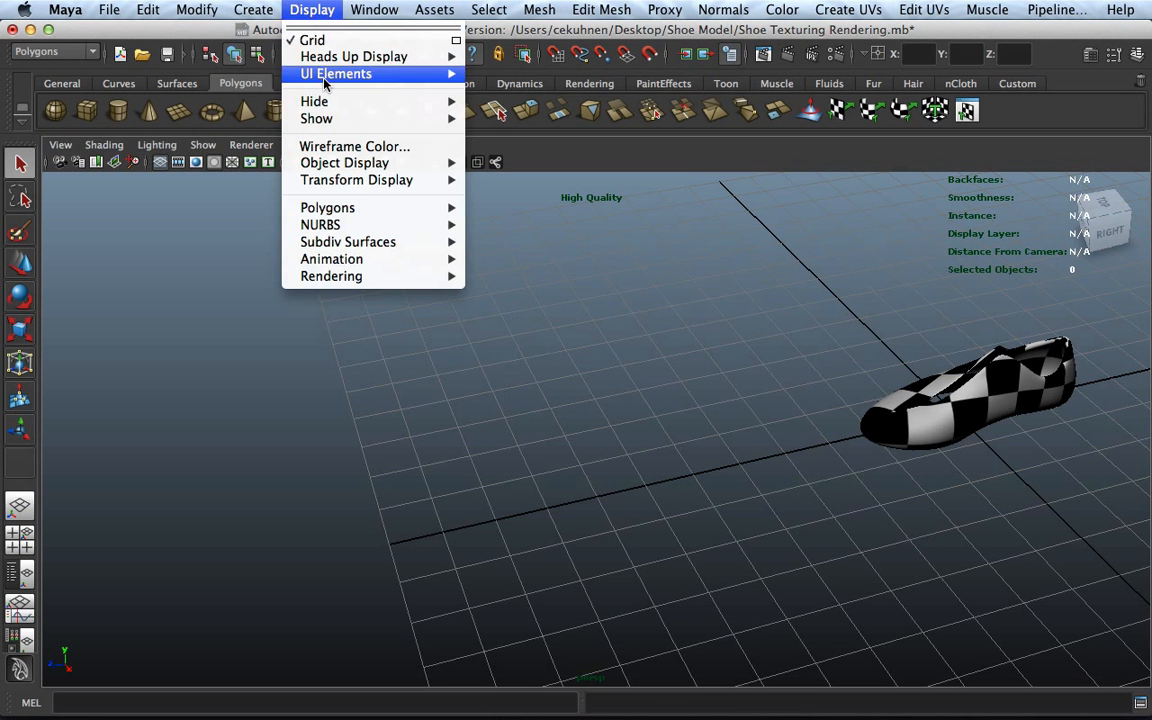
pyautogui.moveTo(334, 103)
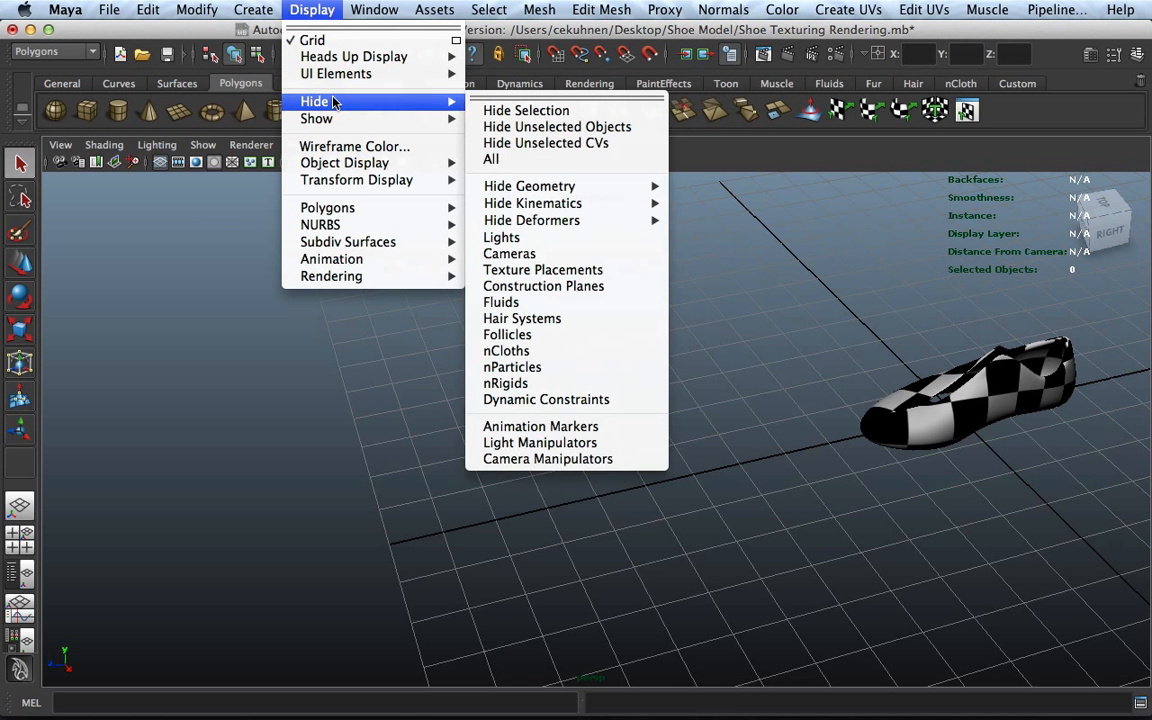
pyautogui.moveTo(374, 10)
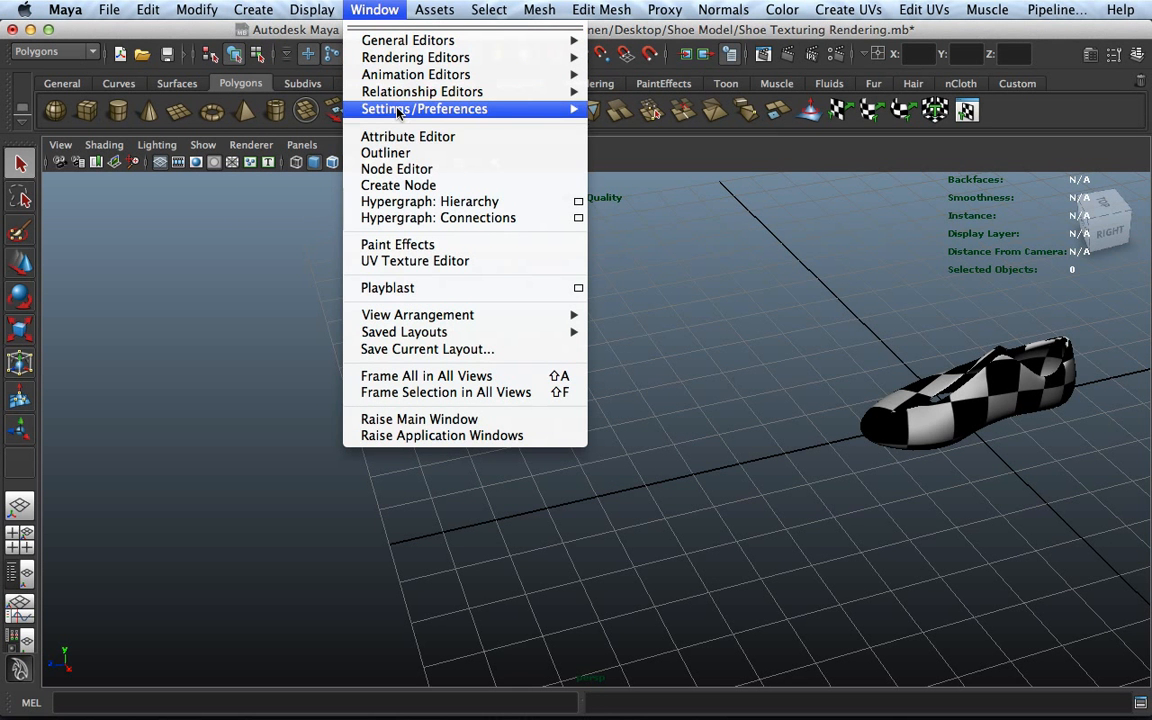
pyautogui.moveTo(397, 113)
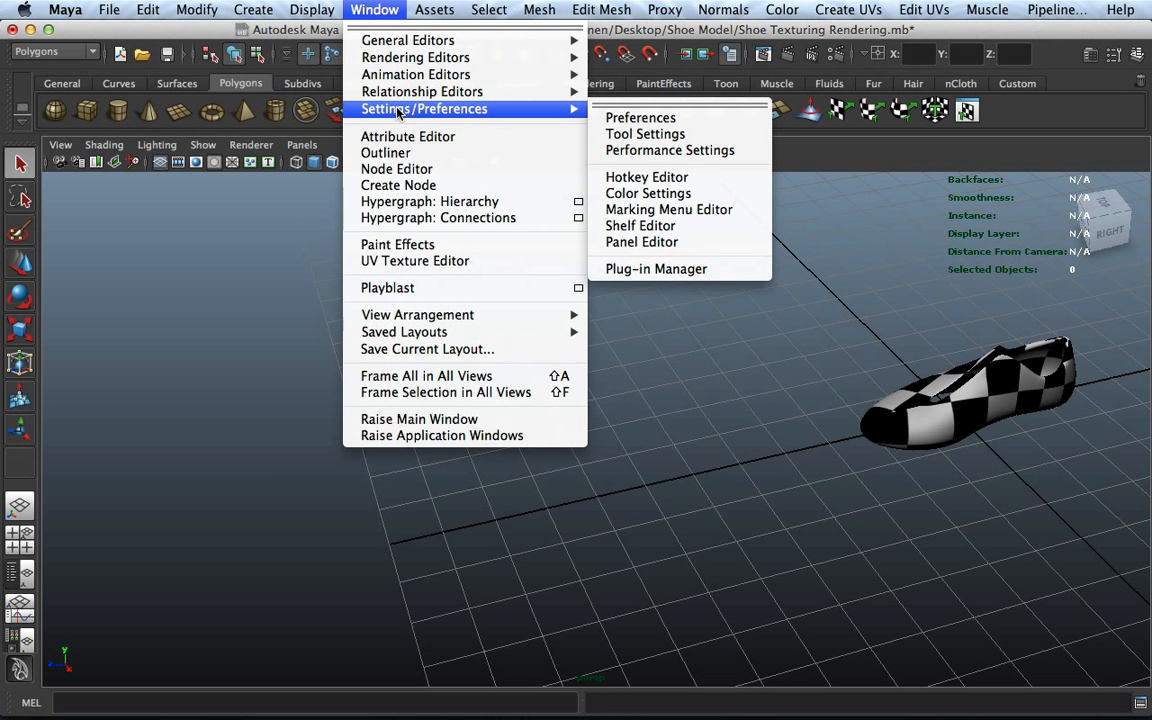
pyautogui.click(680, 269)
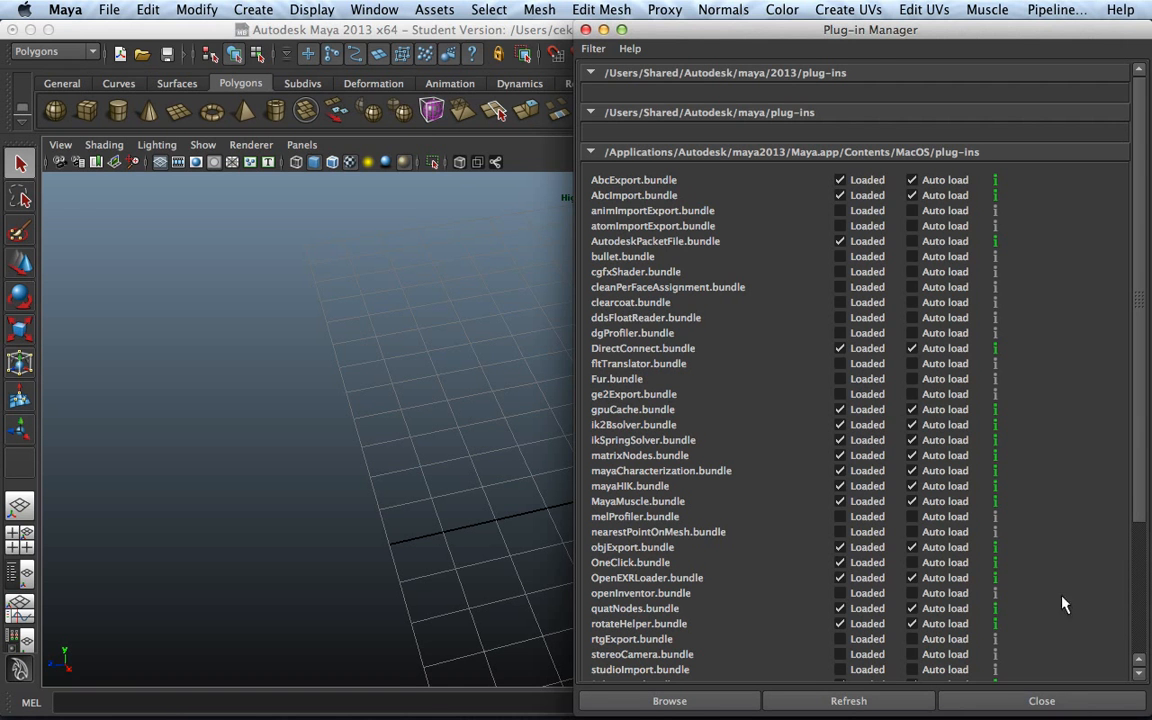
pyautogui.click(1041, 700)
# Step: Import Shoe Body.obj from the Desktop into the shoe texturing scene
pyautogui.click(109, 9)
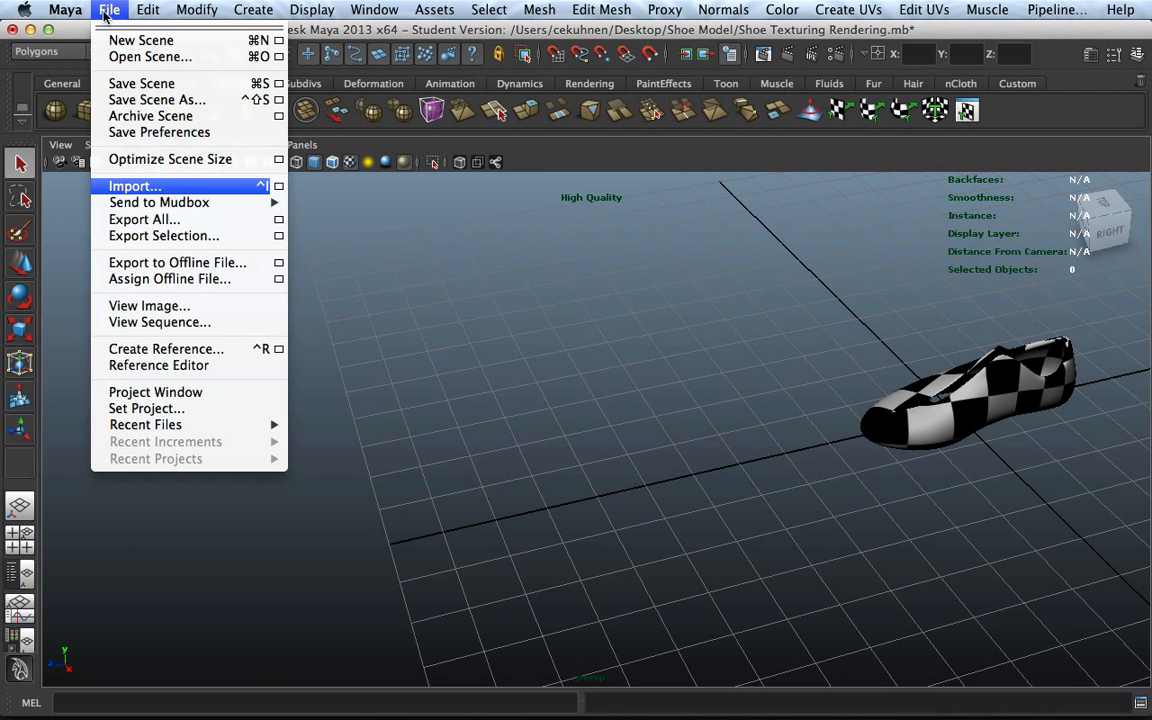
pyautogui.click(142, 188)
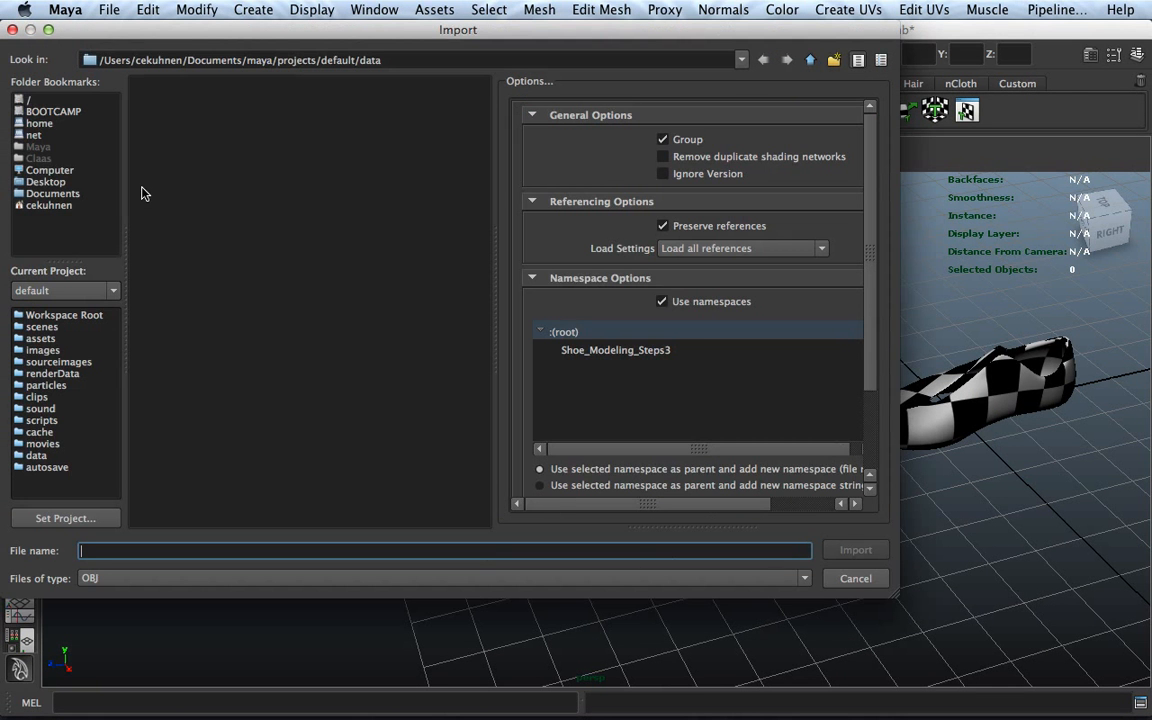
pyautogui.click(58, 186)
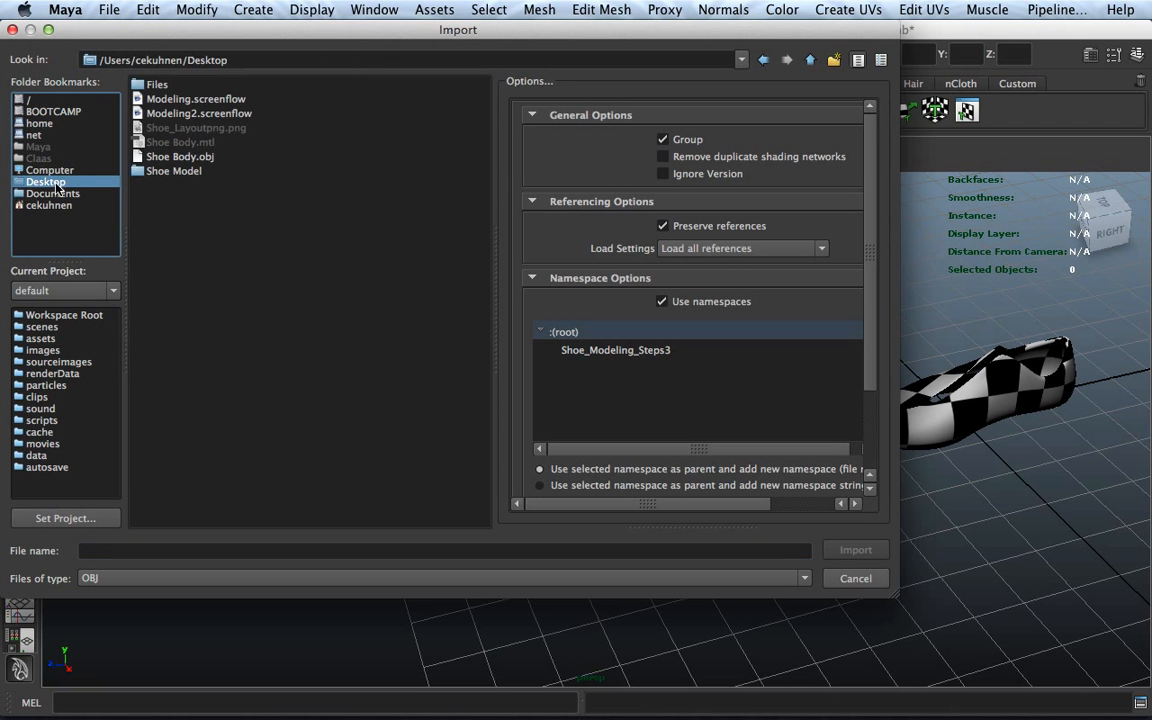
pyautogui.click(170, 154)
pyautogui.click(862, 551)
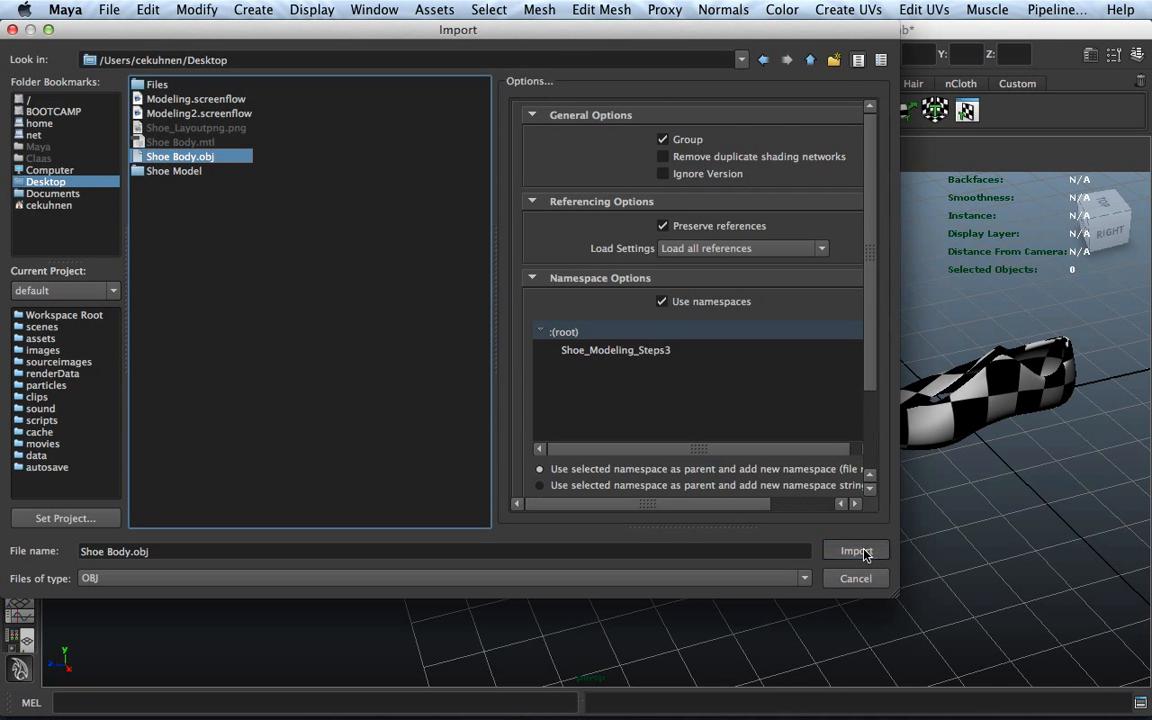
pyautogui.click(893, 458)
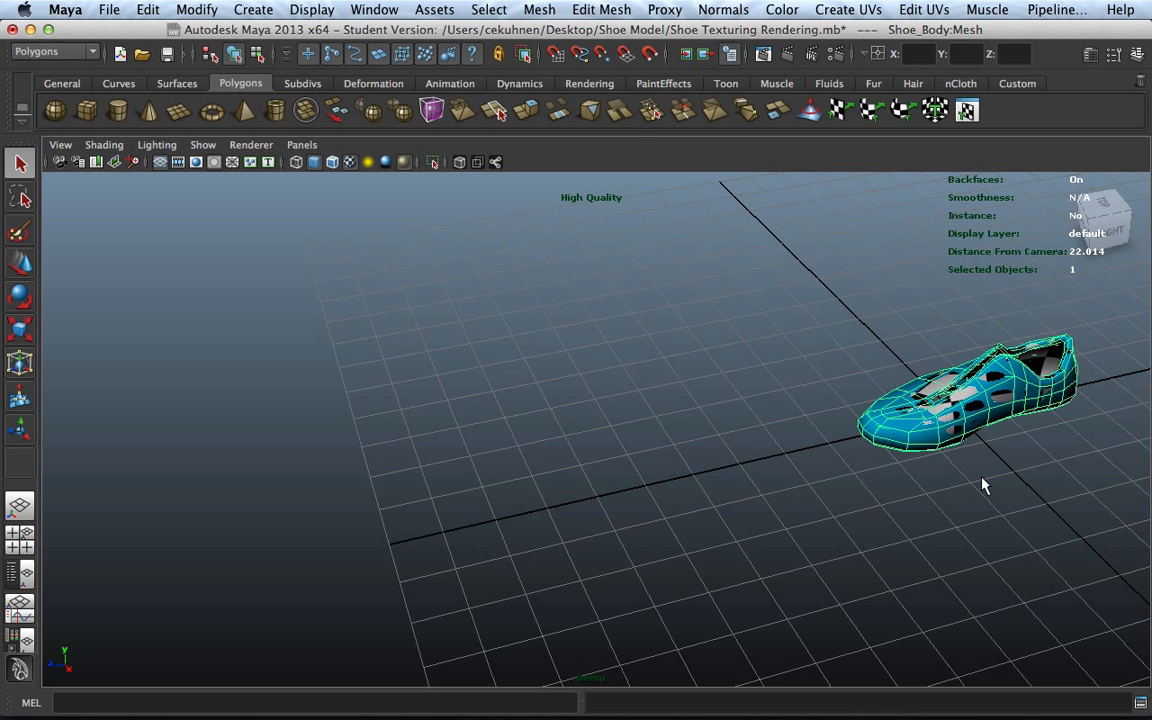
# Step: Show the Layer Editor, create a new display layer, turn off its visibility and add the imported shoe to it
pyautogui.click(1136, 55)
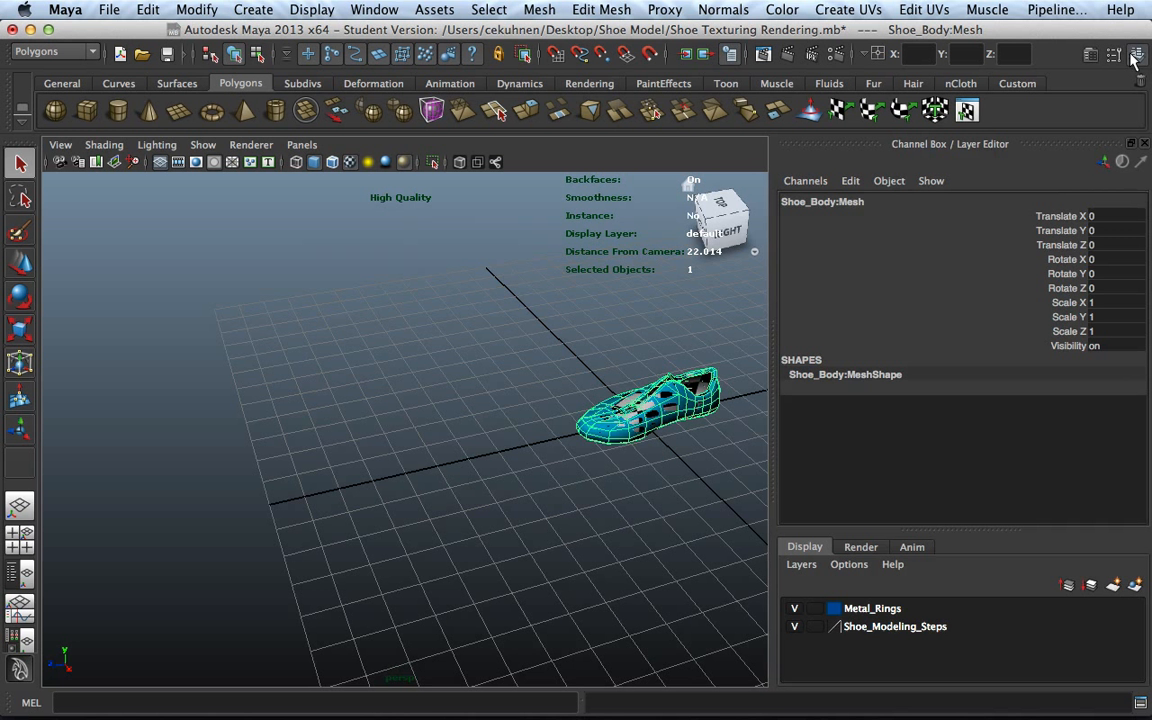
pyautogui.click(1113, 585)
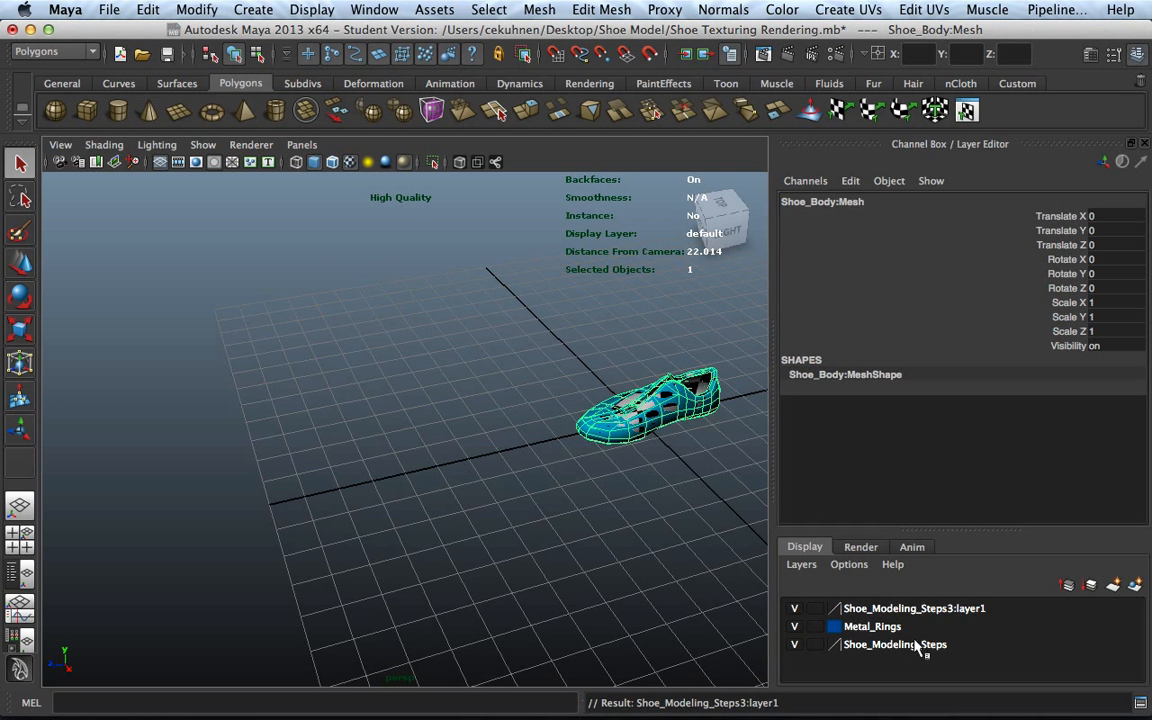
pyautogui.click(794, 609)
pyautogui.click(940, 612)
pyautogui.rightClick(940, 612)
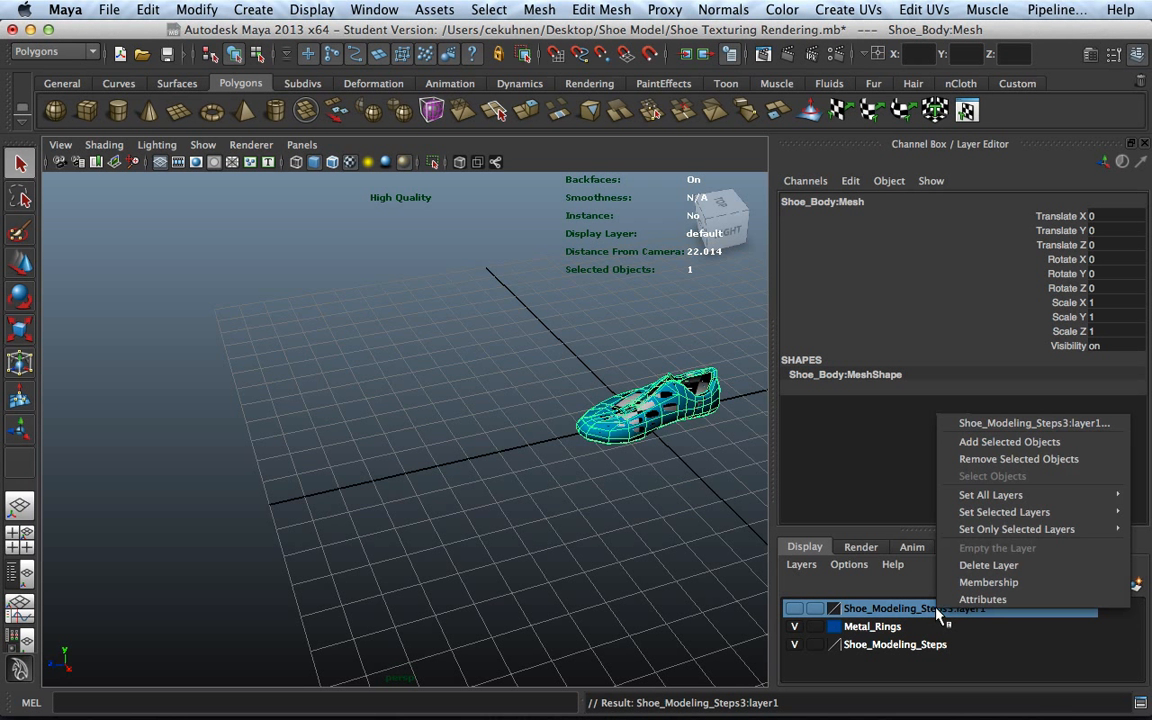
pyautogui.click(996, 446)
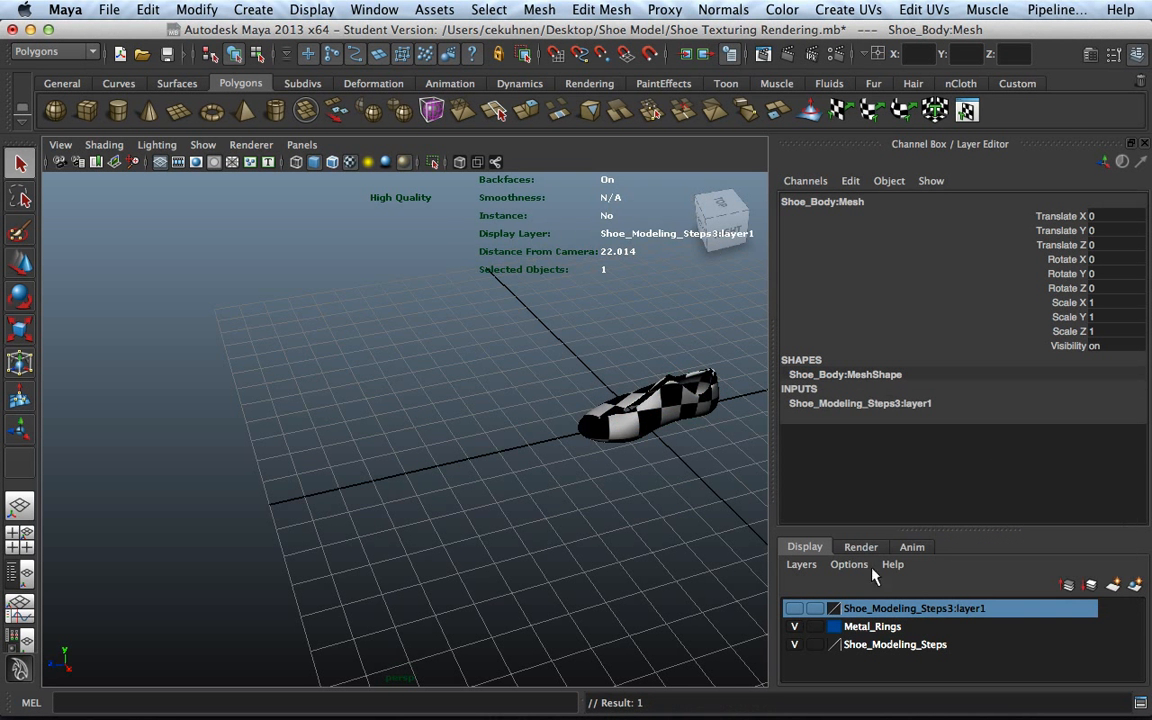
# Step: Hide the Shoe_Modeling_Steps and Metal_Rings layers and make the imported shoe's layer visible
pyautogui.click(797, 646)
pyautogui.click(795, 628)
pyautogui.click(794, 610)
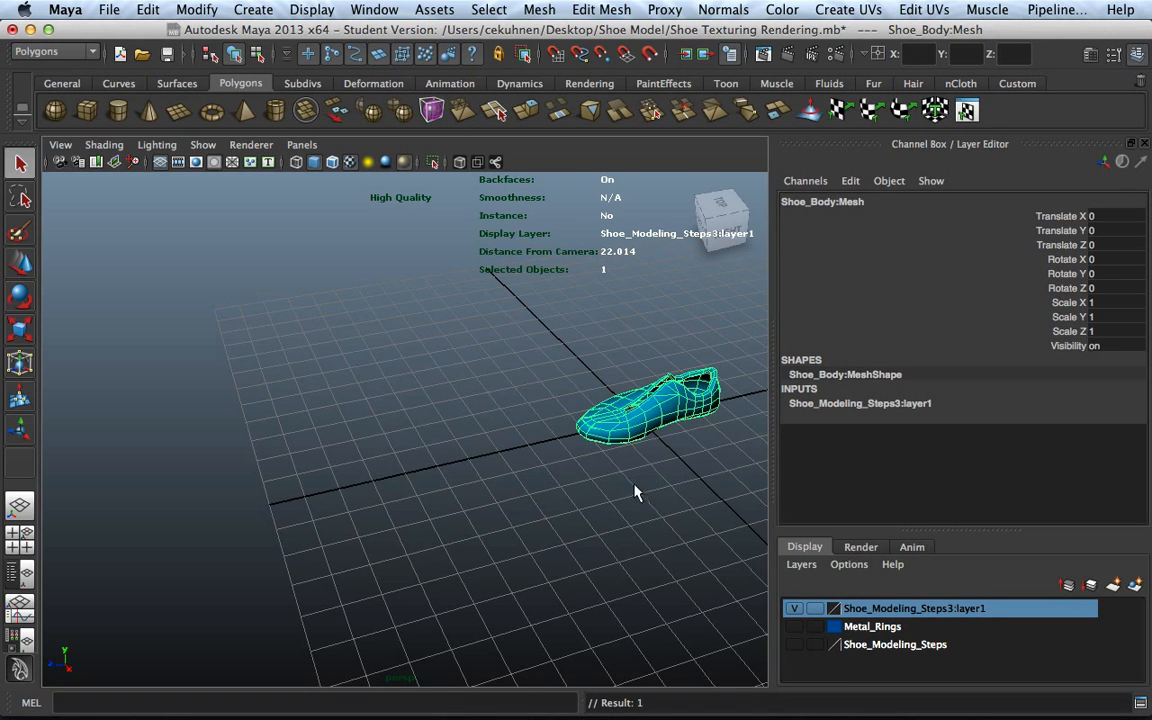
# Step: Select the imported shoe and display it with smooth mesh preview
pyautogui.scroll(4, 660, 480)
pyautogui.click(676, 499)
pyautogui.keyDown('alt'); pyautogui.moveTo(590, 503); pyautogui.dragTo(420, 542, button='middle'); pyautogui.keyUp('alt')
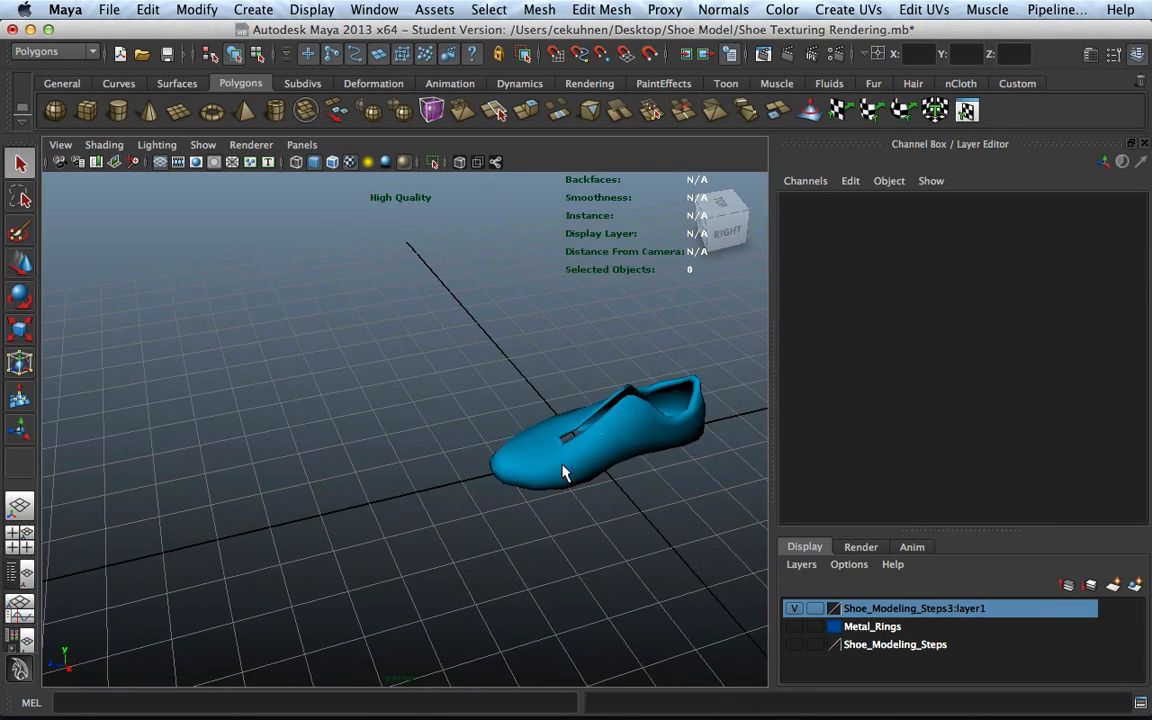
pyautogui.click(588, 465)
pyautogui.scroll(4, 699, 437)
pyautogui.press('3')
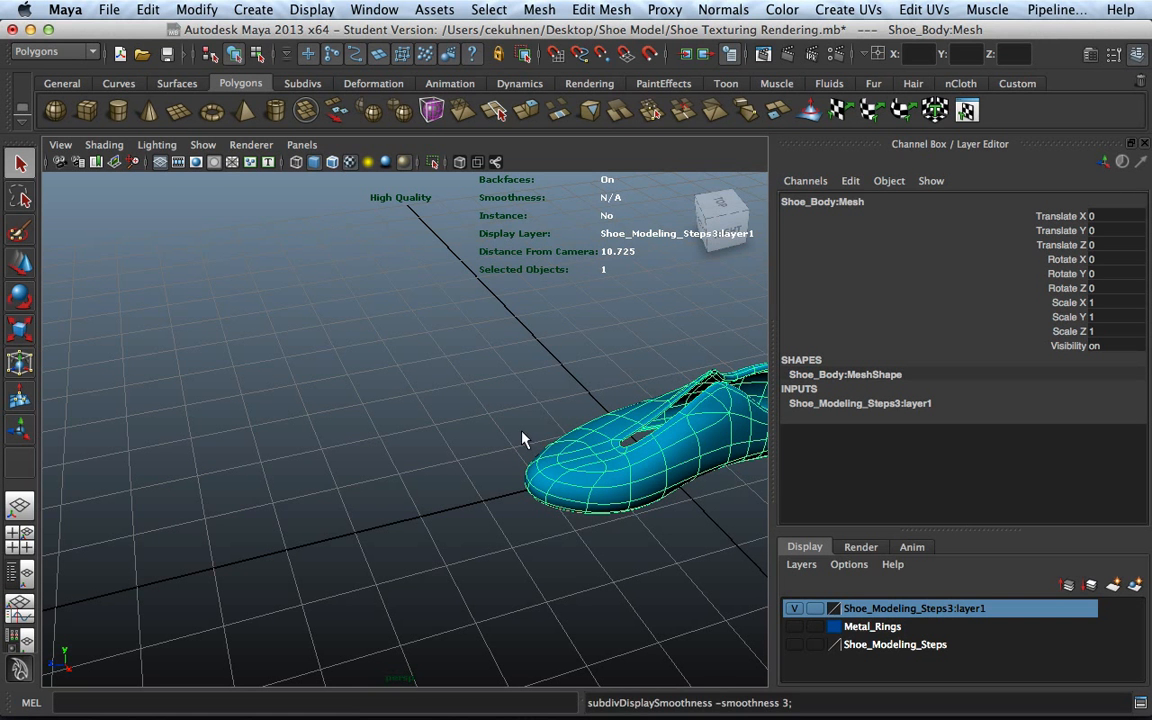
# Step: Display the shoe's UV layout in the UV Texture Editor and open the UV Snapshot options
pyautogui.click(968, 112)
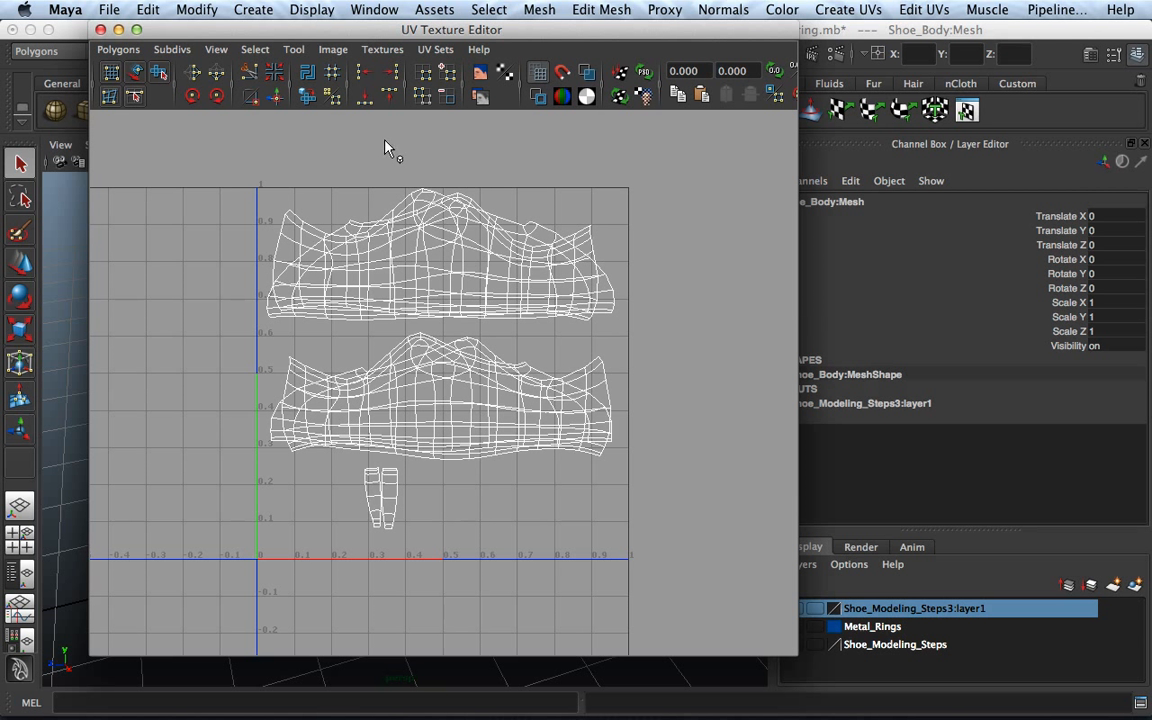
pyautogui.click(333, 50)
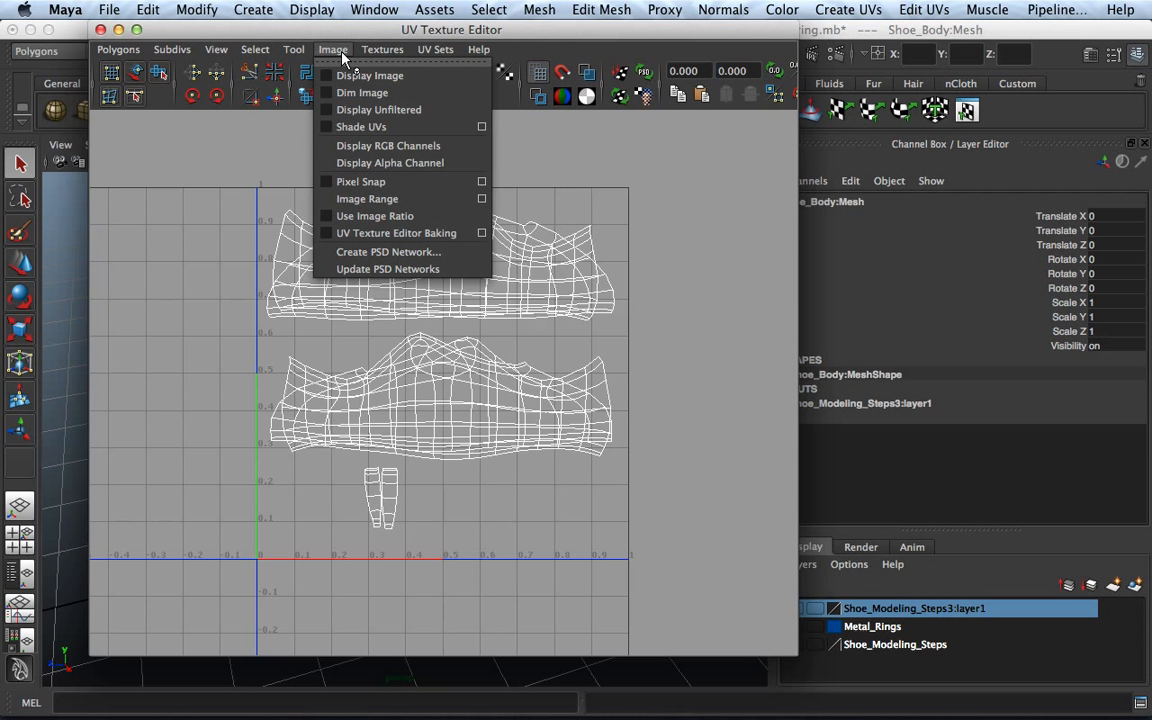
pyautogui.click(322, 50)
pyautogui.click(340, 50)
pyautogui.moveTo(126, 50)
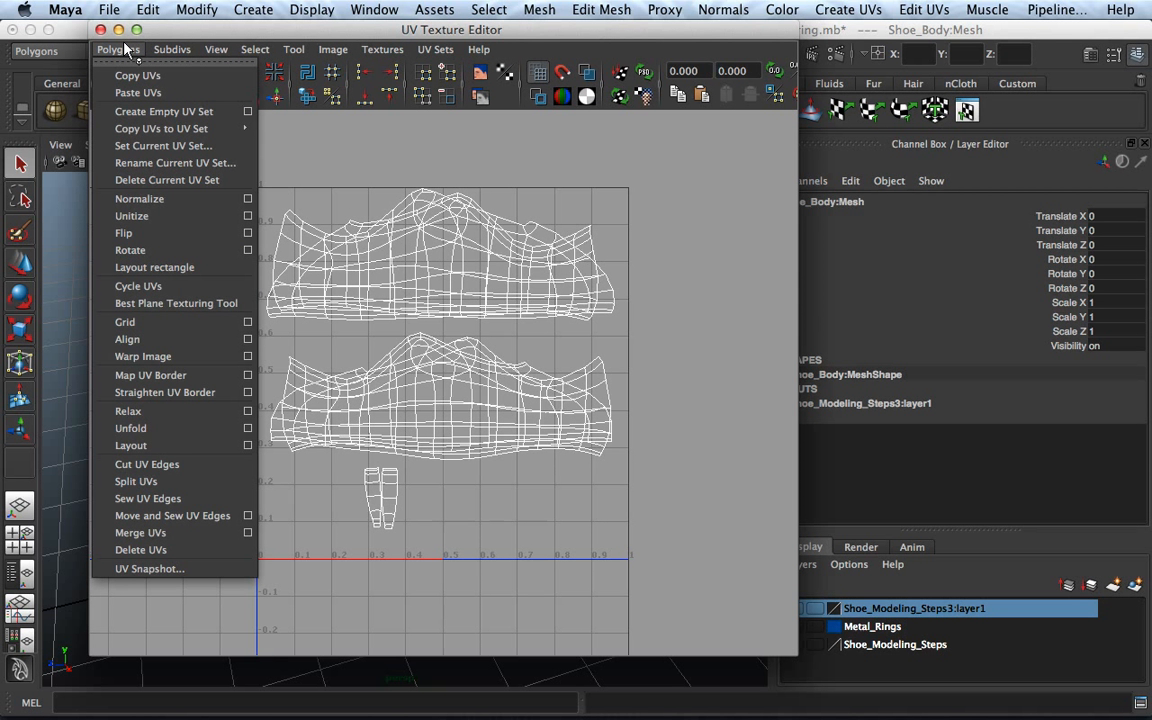
pyautogui.click(222, 570)
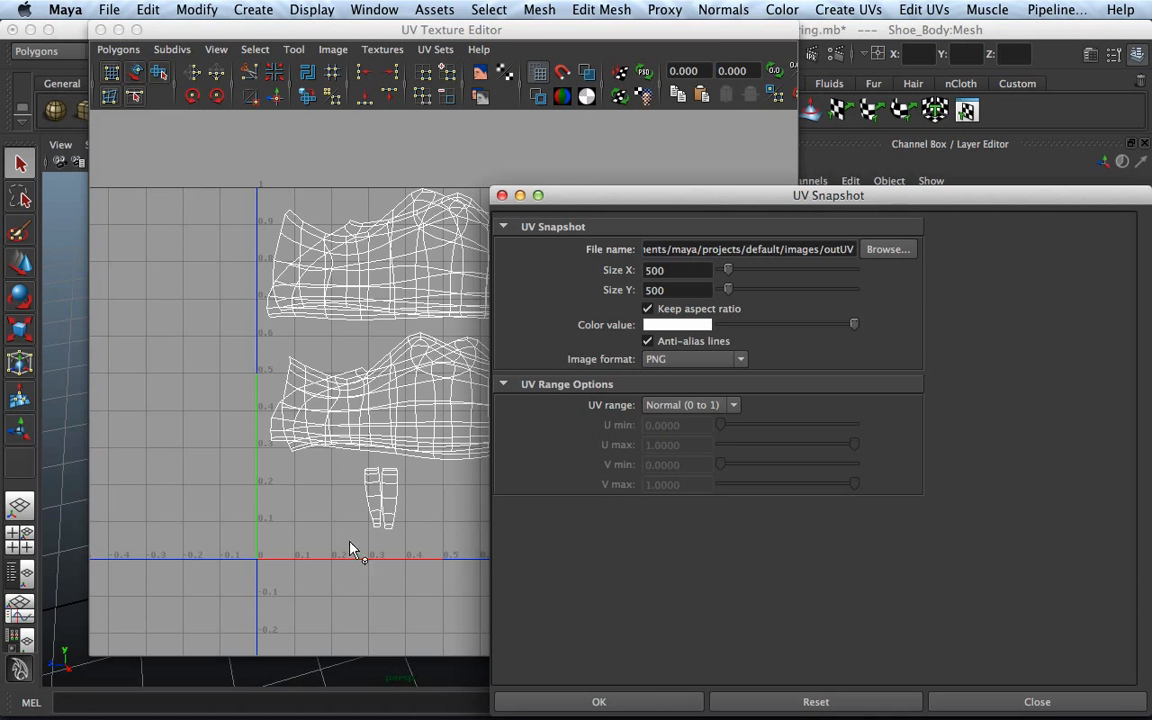
# Step: Set the UV snapshot's output file to Shoe_Layout Maya.png on the Desktop
pyautogui.click(887, 250)
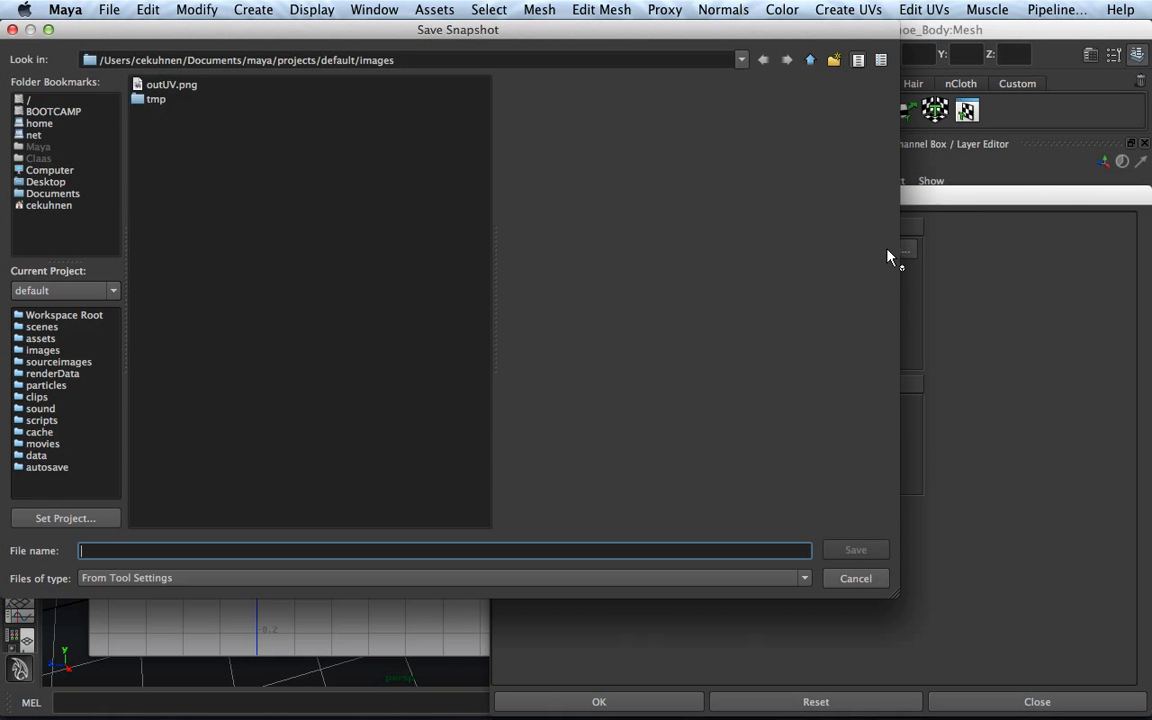
pyautogui.click(45, 182)
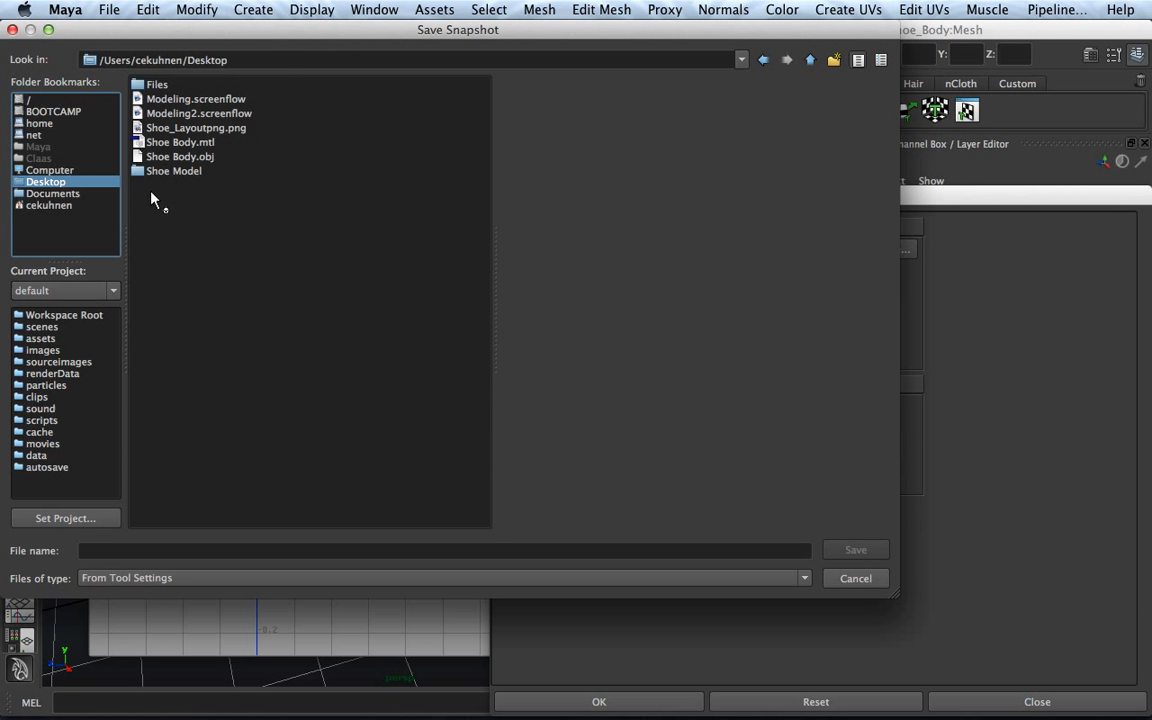
pyautogui.click(200, 128)
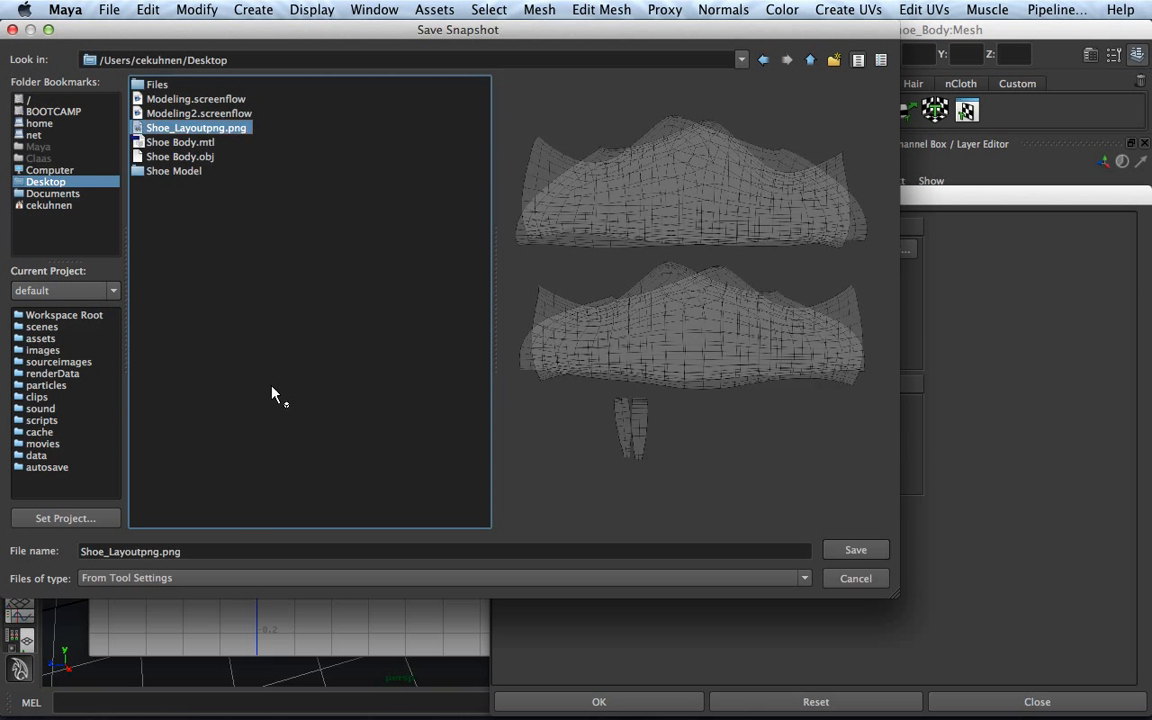
pyautogui.doubleClick(157, 552)
pyautogui.press('Right')
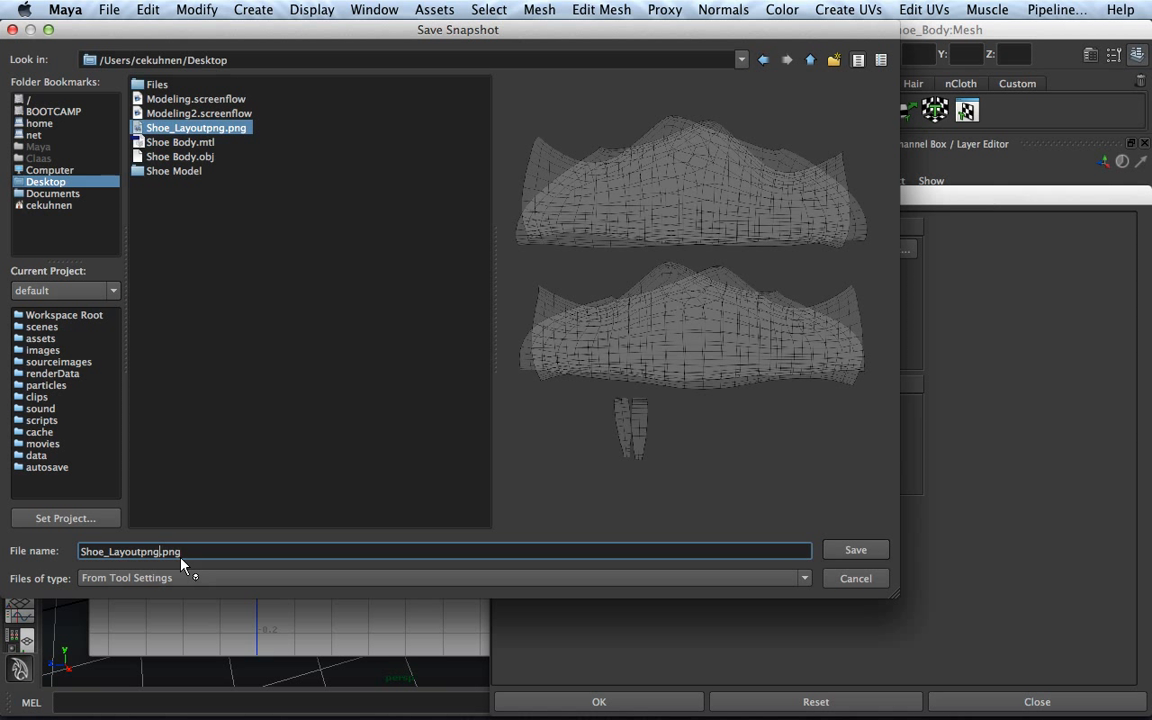
pyautogui.press('BackSpace')
pyautogui.press('BackSpace')
pyautogui.press('BackSpace')
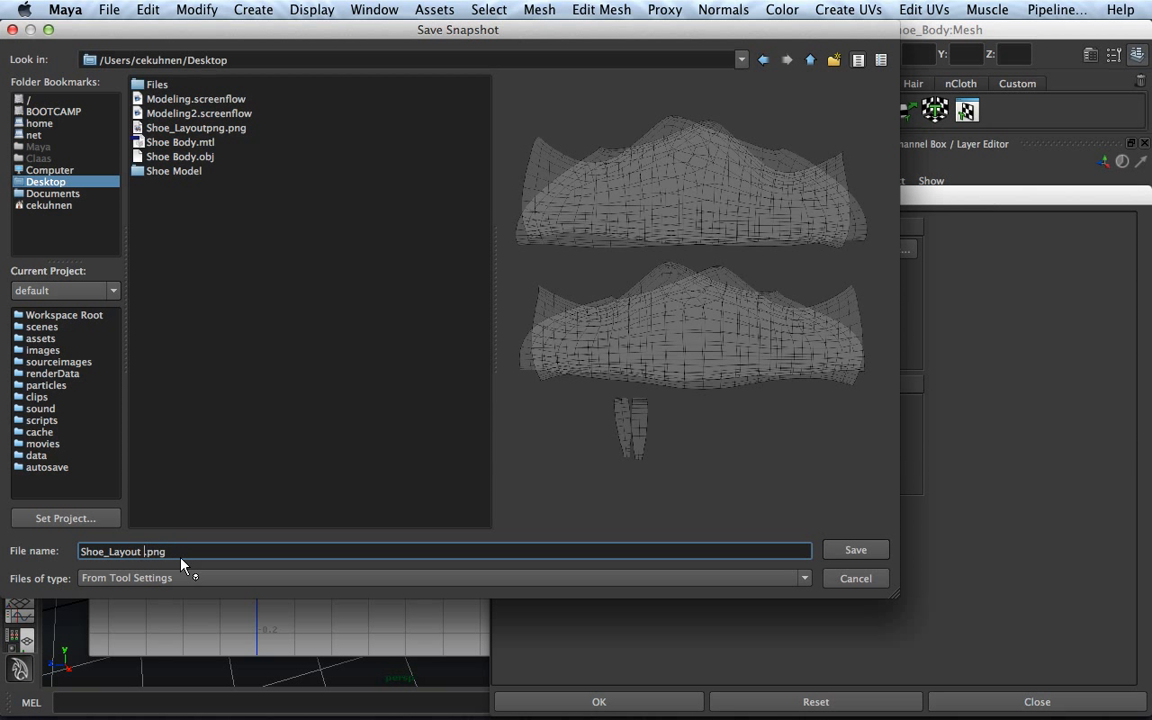
pyautogui.click(855, 551)
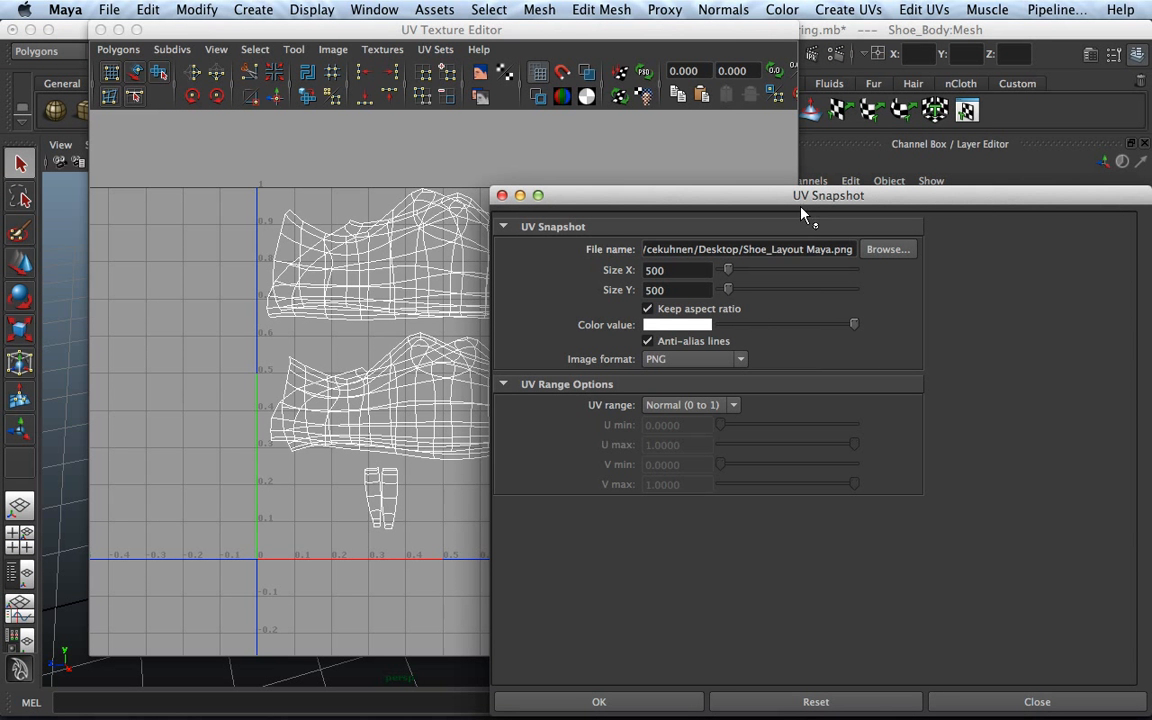
# Step: Set the UV snapshot size to 1024 by 1024 and save the PNG snapshot
pyautogui.moveTo(801, 213); pyautogui.dragTo(694, 135)
pyautogui.moveTo(581, 188); pyautogui.dragTo(514, 190)
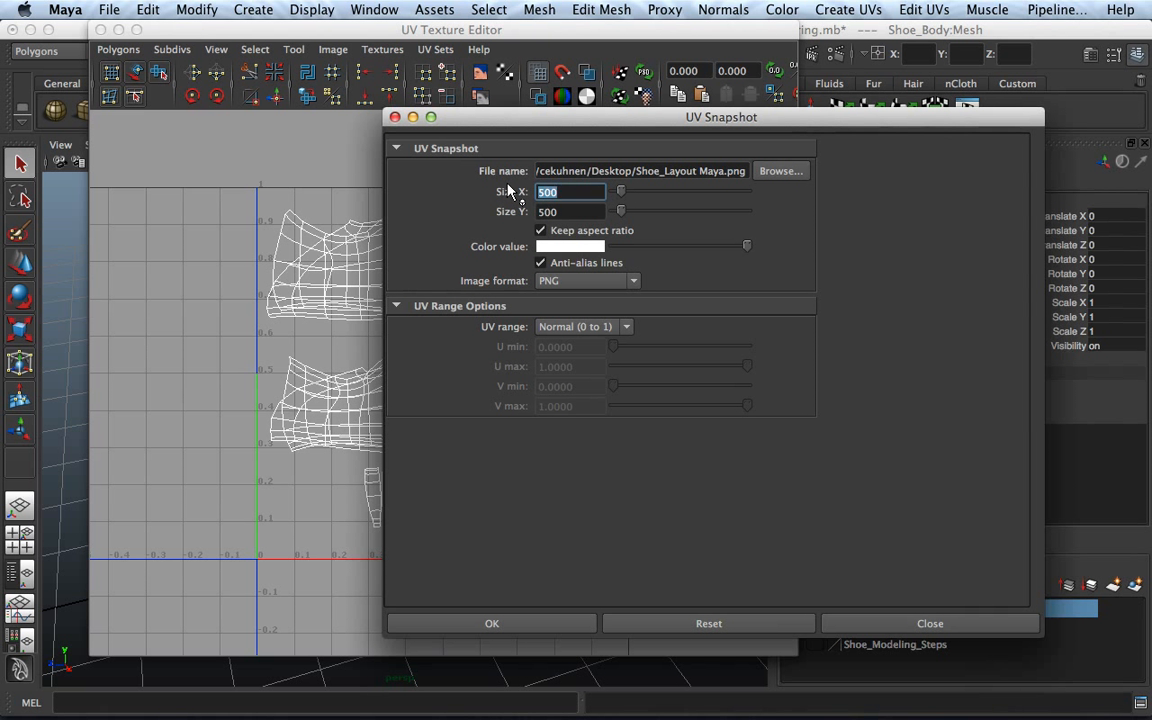
pyautogui.write('1024')
pyautogui.press('Tab')
pyautogui.write('10')
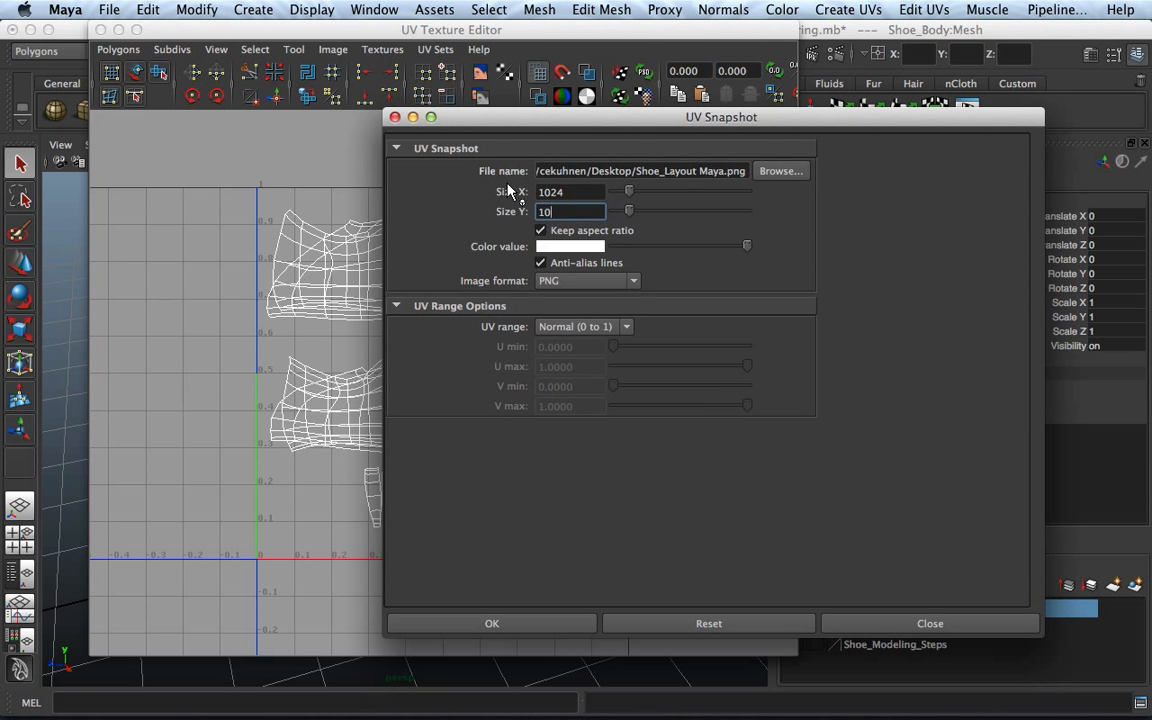
pyautogui.write('24')
pyautogui.moveTo(464, 117); pyautogui.dragTo(892, 76)
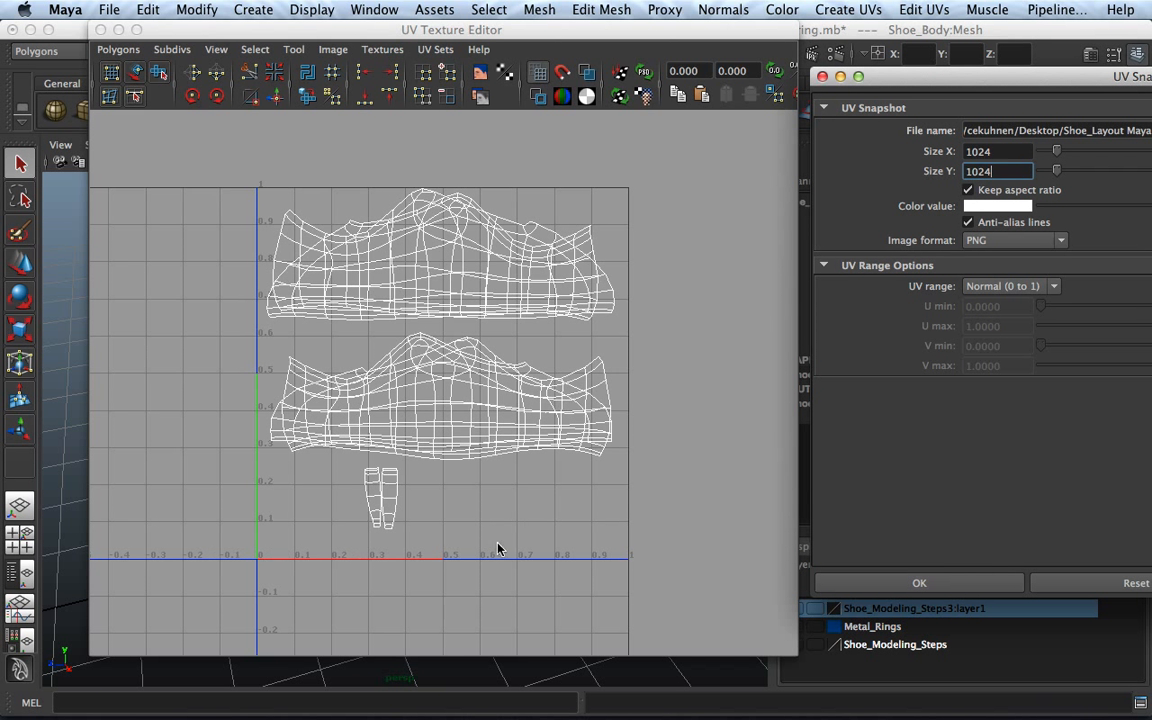
pyautogui.click(903, 584)
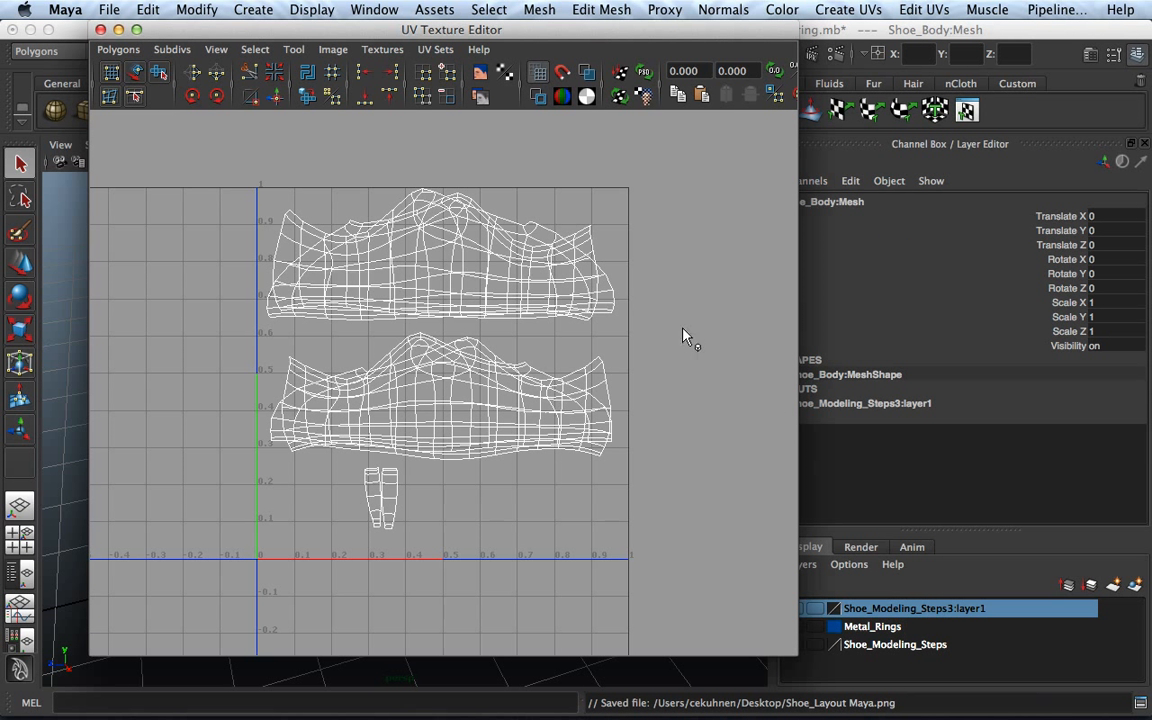